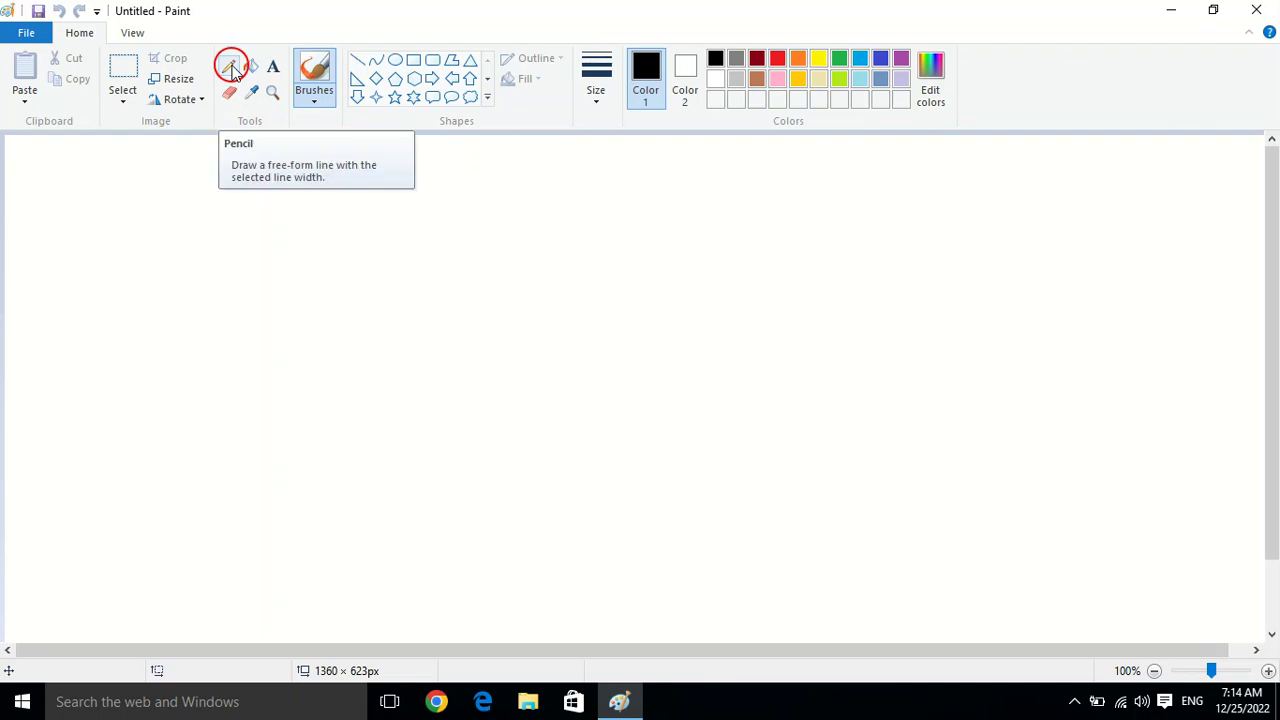
Step: Draw two thin black freehand wavy lines across the blank canvas with the Pencil
click(232, 70)
mouse_move(166, 288)
mouse_down()
mouse_move(224, 219)
mouse_move(284, 227)
mouse_move(295, 309)
mouse_move(354, 233)
mouse_move(406, 262)
mouse_move(402, 352)
mouse_move(436, 249)
mouse_move(518, 311)
mouse_move(568, 223)
mouse_move(595, 278)
mouse_move(689, 248)
mouse_move(699, 315)
mouse_move(733, 266)
mouse_move(790, 297)
mouse_move(867, 190)
mouse_move(919, 262)
mouse_move(962, 230)
mouse_move(991, 282)
mouse_move(1035, 240)
mouse_move(1029, 227)
mouse_move(1066, 288)
mouse_move(1094, 237)
mouse_move(1109, 359)
mouse_move(845, 375)
mouse_move(805, 396)
mouse_move(721, 368)
mouse_move(676, 390)
mouse_move(626, 374)
mouse_move(585, 387)
mouse_move(522, 380)
mouse_move(535, 371)
mouse_move(463, 375)
mouse_move(419, 358)
mouse_move(365, 375)
mouse_move(219, 361)
mouse_up()
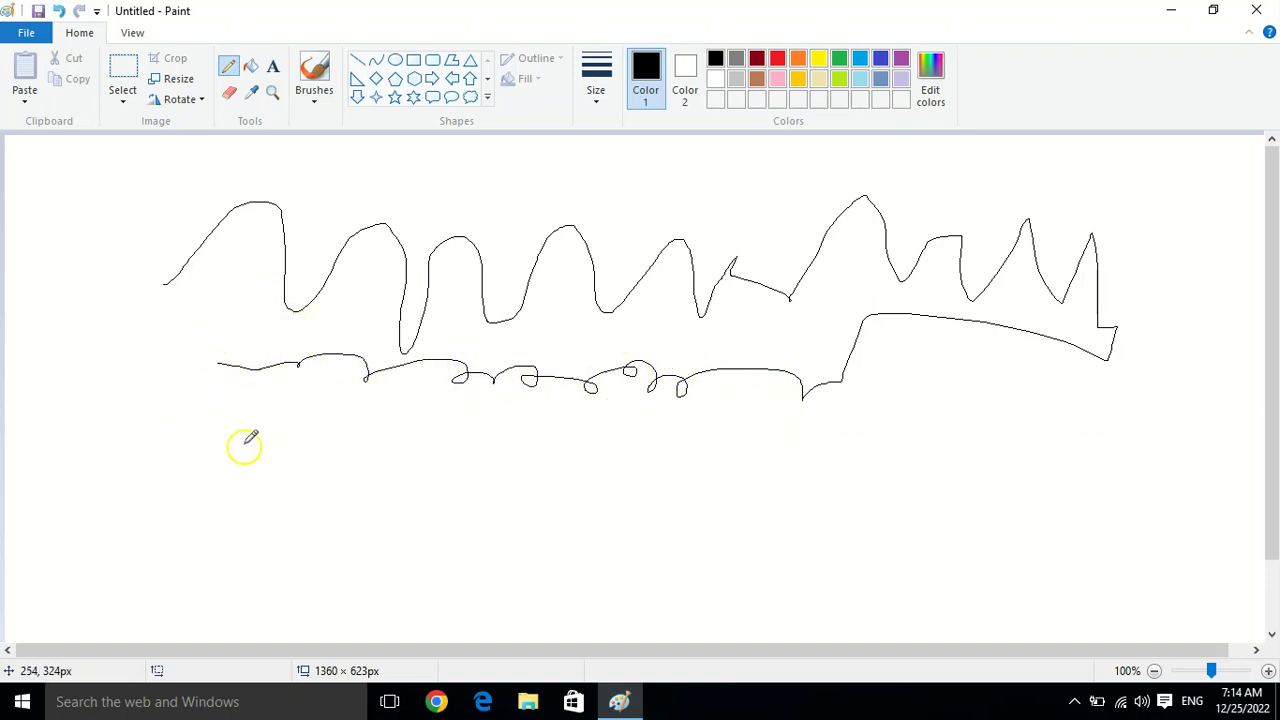
mouse_move(110, 320)
mouse_down()
mouse_move(147, 434)
mouse_move(245, 381)
mouse_move(255, 436)
mouse_move(313, 394)
mouse_move(374, 426)
mouse_move(494, 378)
mouse_move(535, 430)
mouse_up()
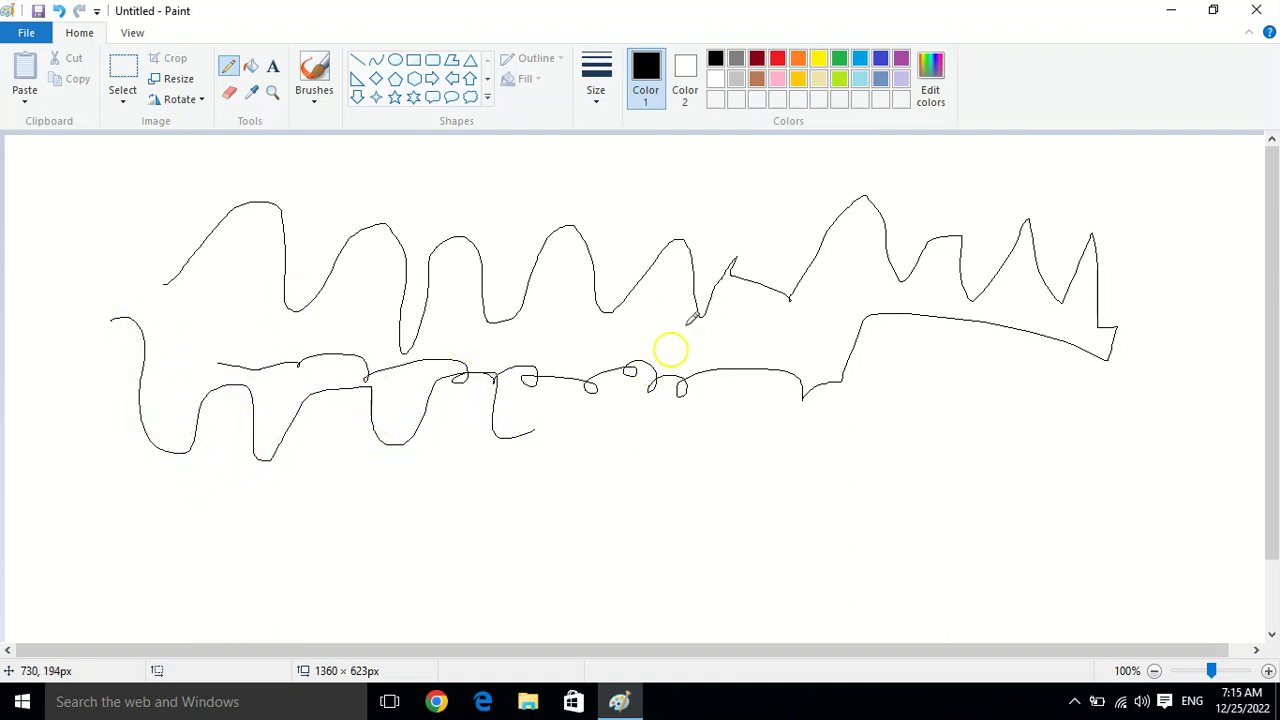
Step: Switch to red and draw a thin freehand loop around the black scribbles
click(778, 58)
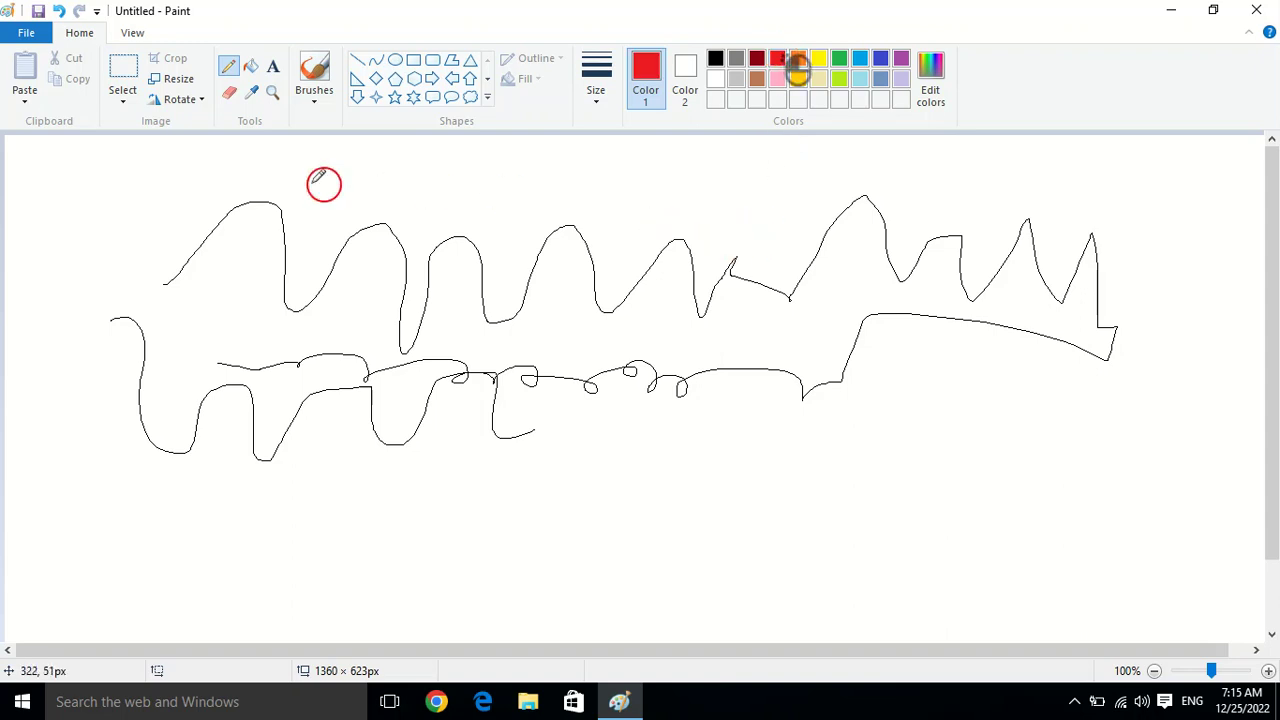
mouse_move(172, 184)
mouse_down()
mouse_move(235, 198)
mouse_move(361, 186)
mouse_move(424, 201)
mouse_move(499, 168)
mouse_move(576, 200)
mouse_move(653, 170)
mouse_move(679, 207)
mouse_move(739, 176)
mouse_move(770, 213)
mouse_move(846, 174)
mouse_move(1139, 189)
mouse_move(1152, 365)
mouse_move(1129, 416)
mouse_move(935, 428)
mouse_move(878, 489)
mouse_move(559, 532)
mouse_move(282, 507)
mouse_move(211, 439)
mouse_move(159, 445)
mouse_move(126, 426)
mouse_move(69, 354)
mouse_move(76, 254)
mouse_move(155, 239)
mouse_move(191, 215)
mouse_move(176, 237)
mouse_move(211, 258)
mouse_move(261, 243)
mouse_move(355, 268)
mouse_move(404, 244)
mouse_up()
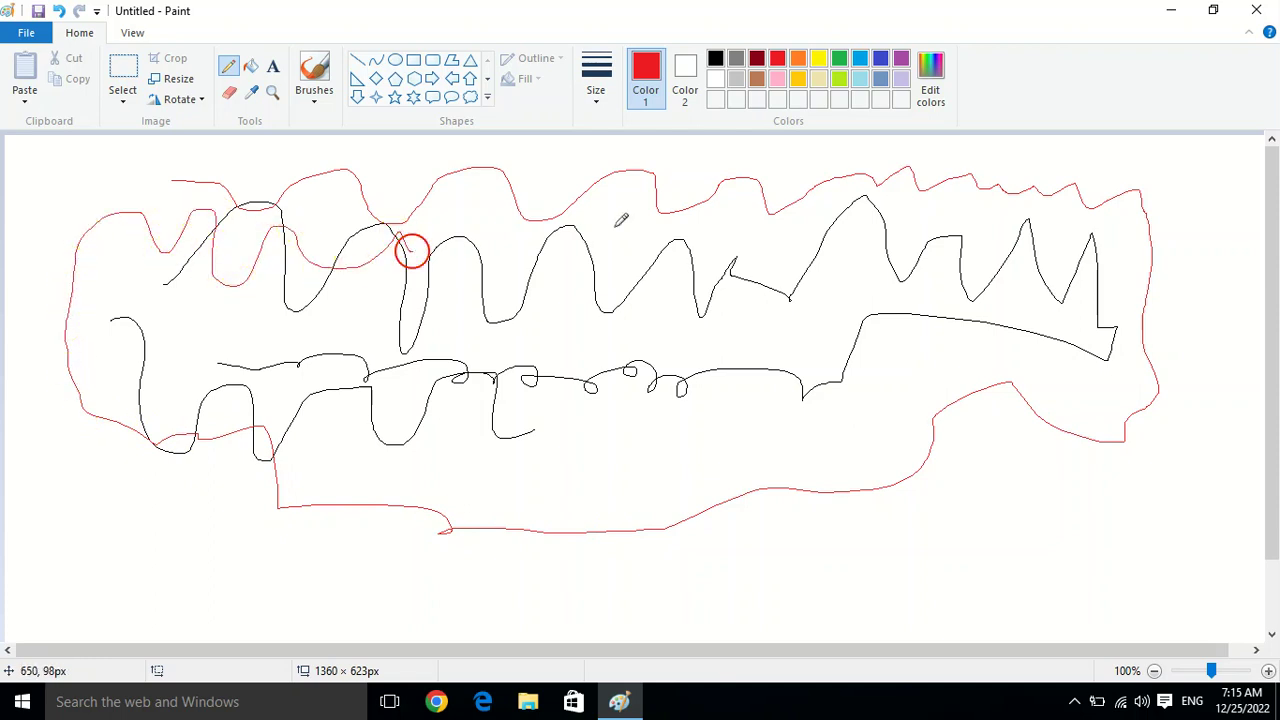
Step: Set the thickest line width and draw thick red wavy strokes across the upper and lower scribbles
click(597, 100)
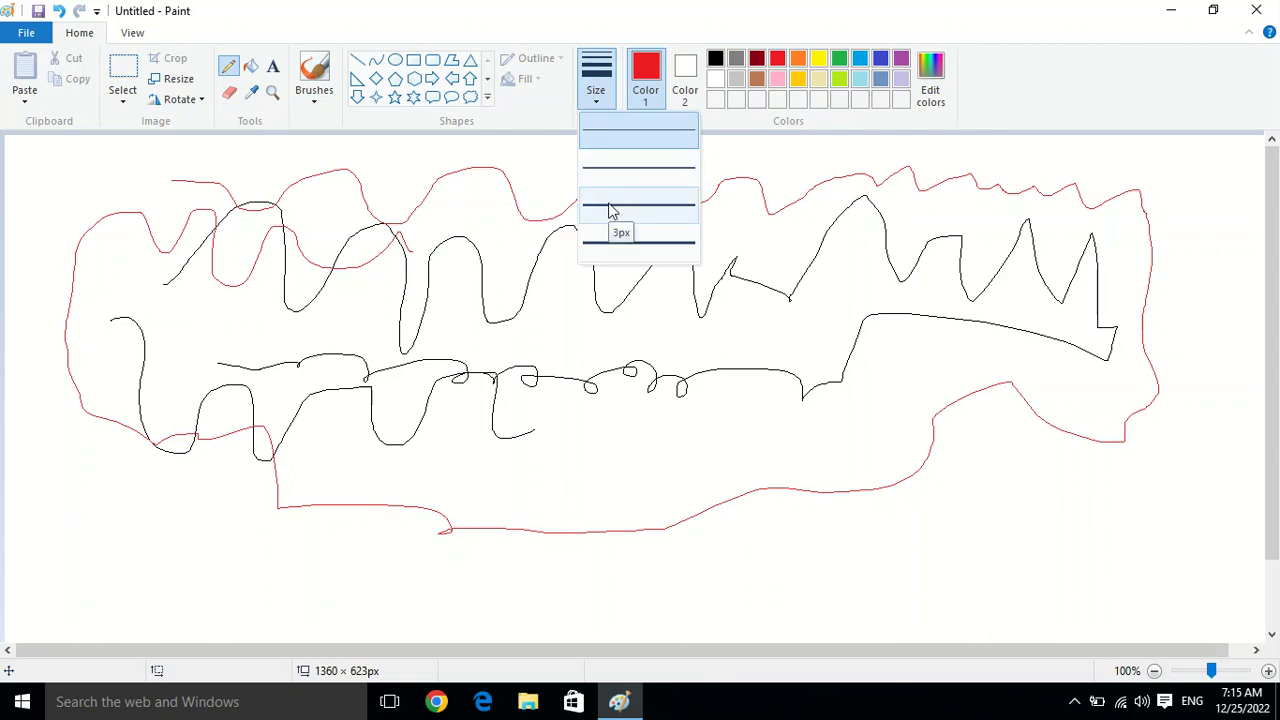
click(616, 254)
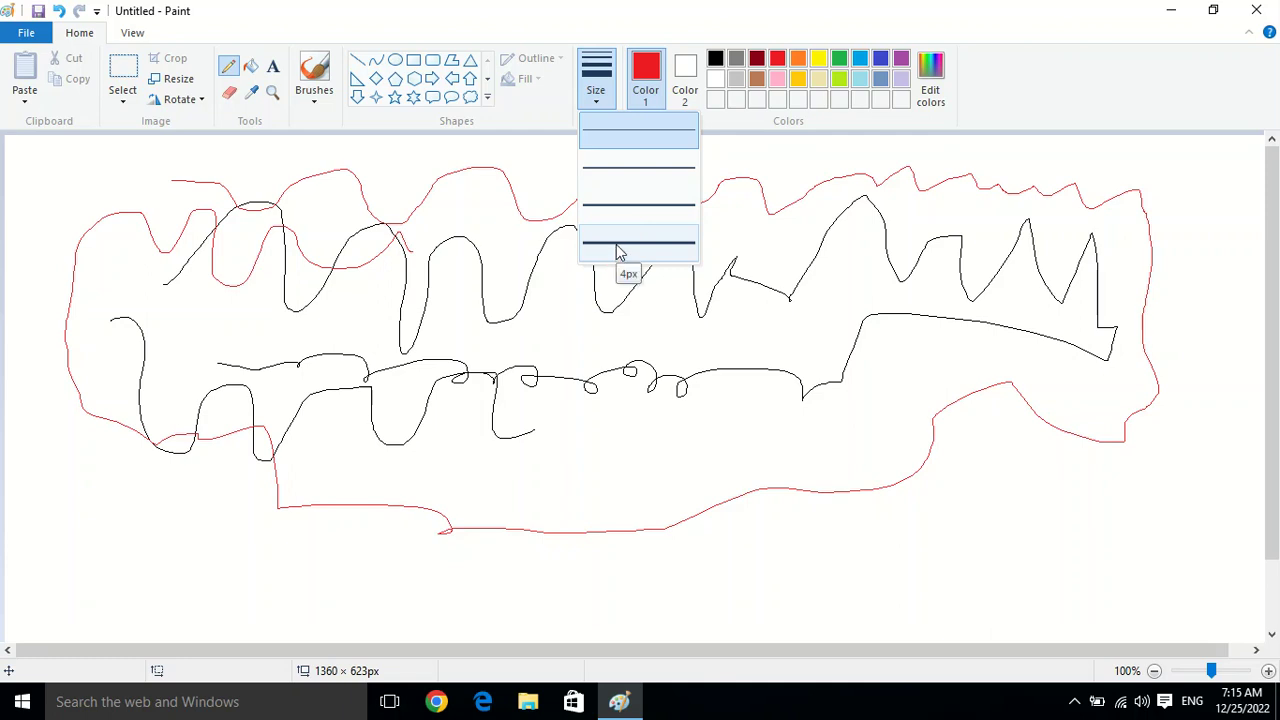
click(617, 246)
mouse_move(400, 452)
mouse_down()
mouse_move(524, 432)
mouse_move(563, 469)
mouse_move(659, 413)
mouse_move(682, 470)
mouse_move(753, 389)
mouse_move(796, 466)
mouse_move(841, 390)
mouse_move(804, 427)
mouse_move(885, 379)
mouse_move(884, 418)
mouse_move(938, 351)
mouse_move(974, 364)
mouse_move(998, 439)
mouse_move(997, 398)
mouse_move(1079, 367)
mouse_move(1126, 409)
mouse_move(1091, 463)
mouse_move(1017, 520)
mouse_move(733, 575)
mouse_move(477, 594)
mouse_move(349, 439)
mouse_move(345, 400)
mouse_up()
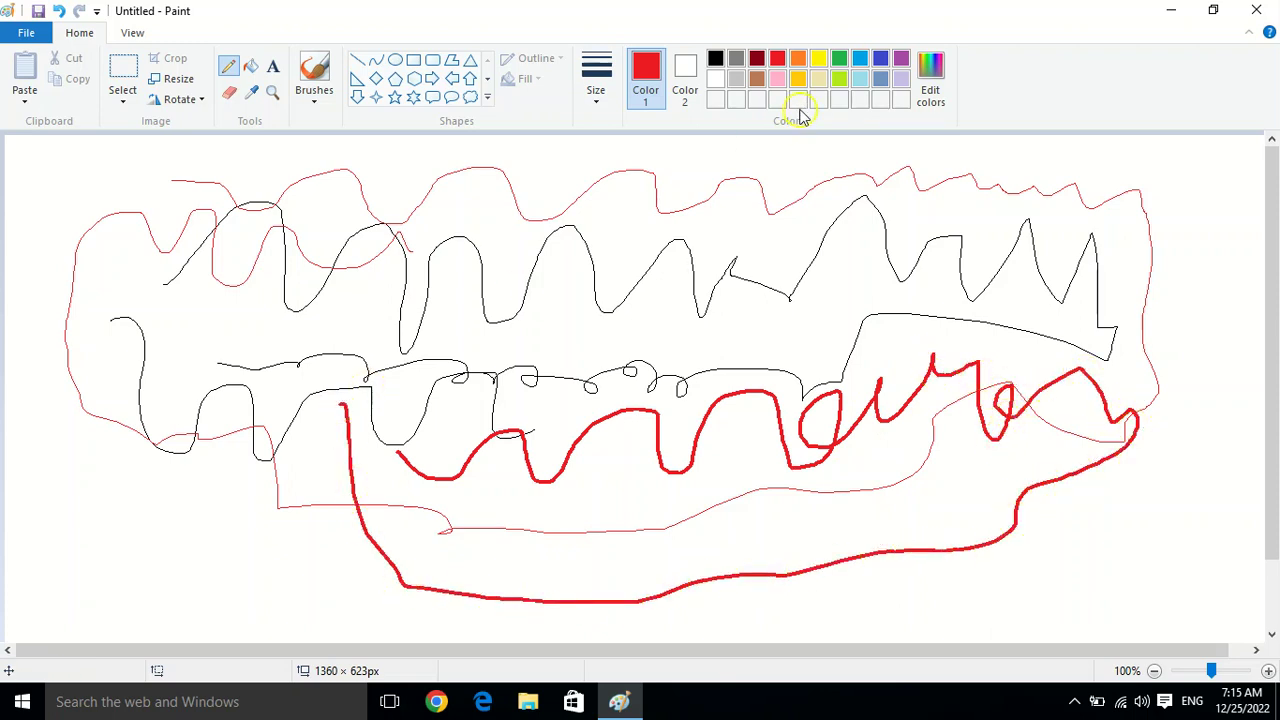
mouse_move(278, 160)
mouse_down()
mouse_move(284, 214)
mouse_move(583, 175)
mouse_move(850, 232)
mouse_move(988, 200)
mouse_move(1144, 277)
mouse_up()
drag(82, 204, 82, 204)
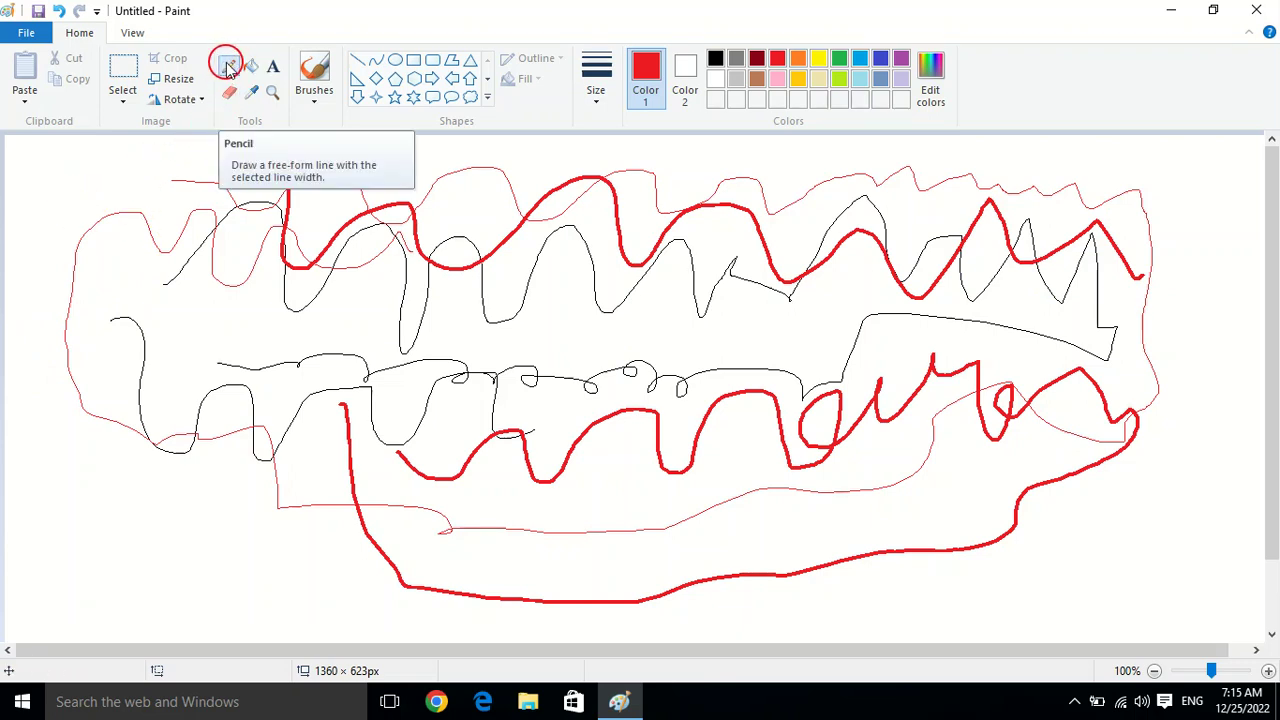
Step: Erase the black and red strokes until only a few specks remain
click(224, 99)
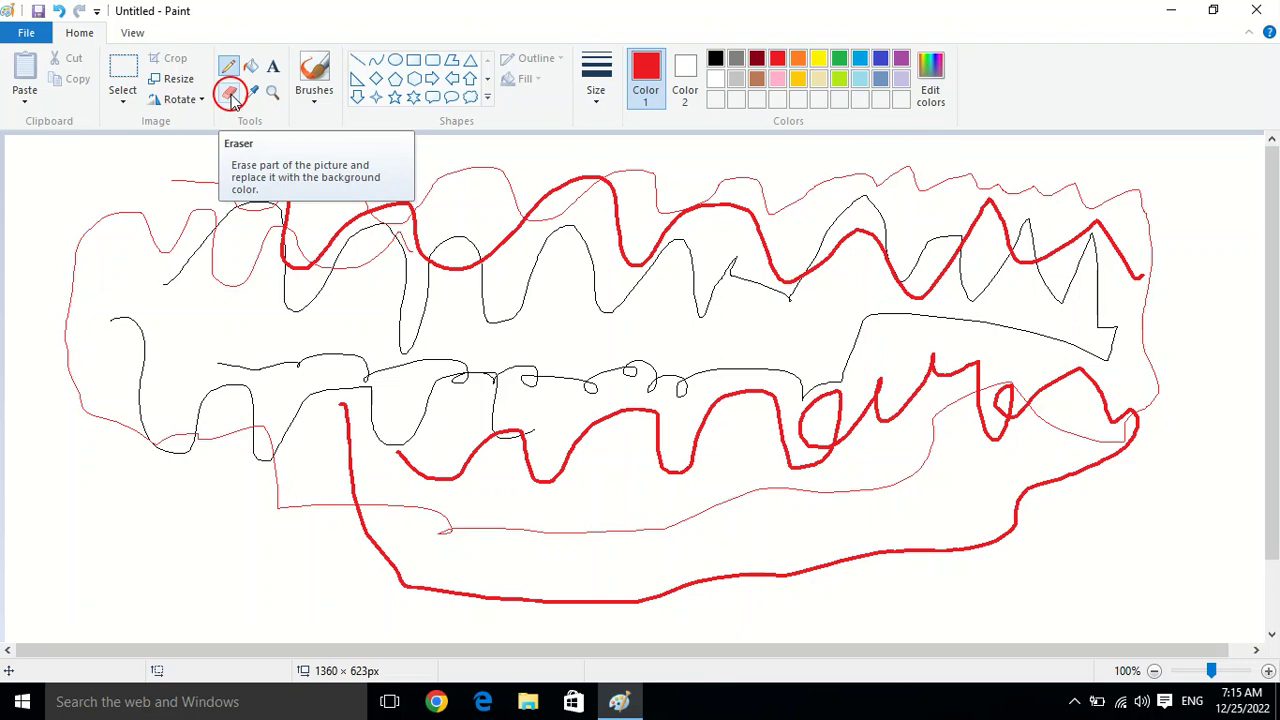
click(230, 94)
mouse_move(207, 209)
mouse_down()
mouse_move(237, 180)
mouse_move(158, 182)
mouse_move(297, 176)
mouse_up()
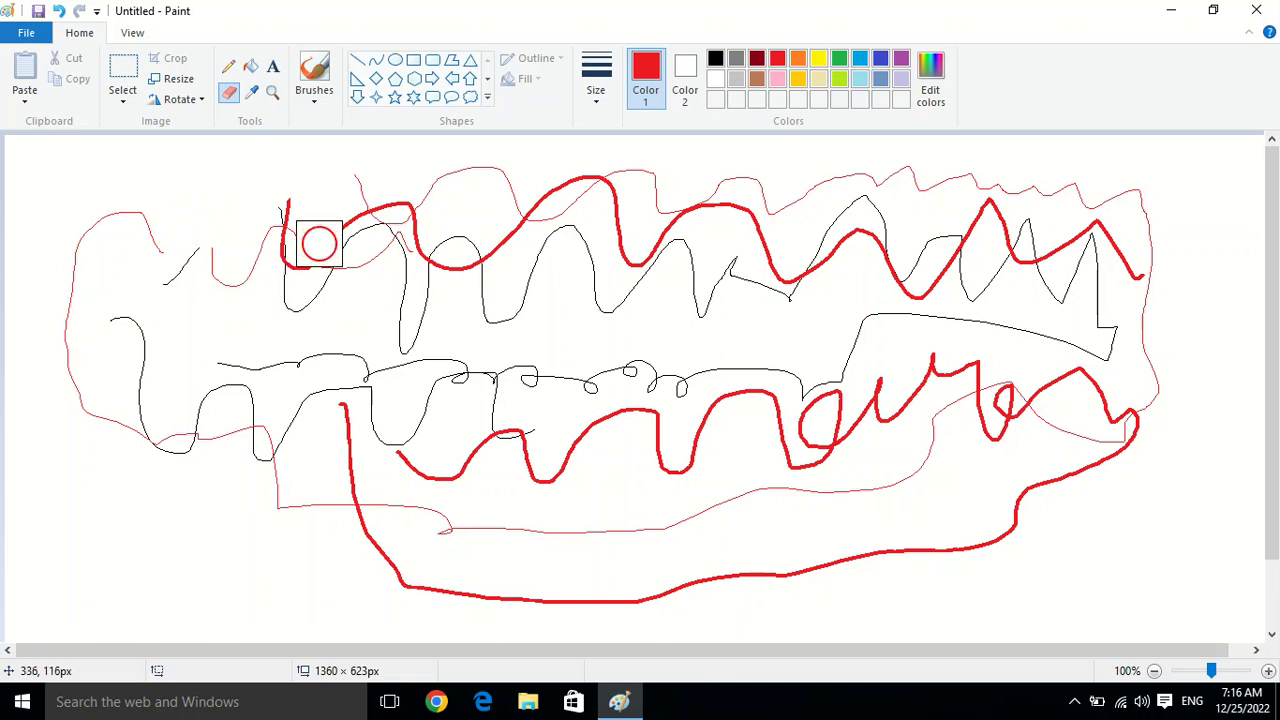
mouse_move(319, 244)
mouse_down()
mouse_move(153, 189)
mouse_move(142, 219)
mouse_move(69, 274)
mouse_up()
mouse_move(177, 237)
mouse_down()
mouse_move(94, 346)
mouse_move(191, 400)
mouse_move(429, 394)
mouse_move(283, 356)
mouse_move(406, 200)
mouse_move(171, 229)
mouse_move(606, 191)
mouse_move(242, 292)
mouse_up()
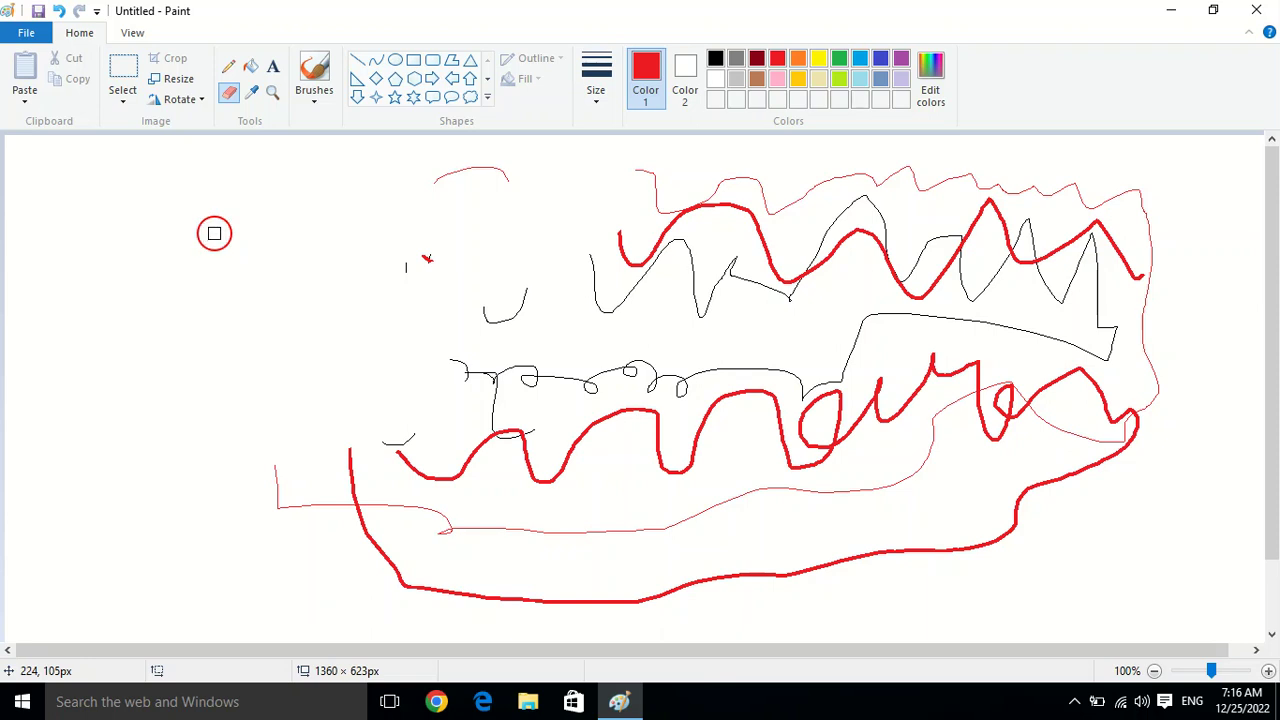
mouse_move(214, 233)
mouse_down()
mouse_move(480, 207)
mouse_move(425, 201)
mouse_move(544, 141)
mouse_move(526, 181)
mouse_move(381, 314)
mouse_move(700, 274)
mouse_move(805, 235)
mouse_move(562, 225)
mouse_move(554, 186)
mouse_move(976, 258)
mouse_move(814, 276)
mouse_move(744, 265)
mouse_move(869, 227)
mouse_move(861, 194)
mouse_move(1066, 184)
mouse_move(1149, 216)
mouse_move(905, 274)
mouse_move(1036, 239)
mouse_move(1029, 297)
mouse_move(958, 304)
mouse_move(977, 321)
mouse_move(835, 349)
mouse_move(1038, 356)
mouse_move(1140, 319)
mouse_move(1205, 325)
mouse_move(1175, 375)
mouse_move(1053, 444)
mouse_move(1067, 449)
mouse_move(1066, 505)
mouse_move(769, 609)
mouse_move(627, 601)
mouse_move(802, 562)
mouse_move(354, 577)
mouse_move(444, 597)
mouse_move(550, 594)
mouse_move(482, 542)
mouse_move(355, 500)
mouse_move(321, 465)
mouse_move(267, 522)
mouse_move(238, 461)
mouse_move(616, 469)
mouse_move(737, 499)
mouse_move(768, 525)
mouse_move(404, 528)
mouse_move(859, 491)
mouse_move(1064, 454)
mouse_move(1072, 432)
mouse_move(808, 436)
mouse_move(880, 415)
mouse_move(1135, 387)
mouse_move(1074, 372)
mouse_move(676, 419)
mouse_move(806, 375)
mouse_move(600, 406)
mouse_move(585, 387)
mouse_move(482, 387)
mouse_move(552, 380)
mouse_move(504, 370)
mouse_move(545, 386)
mouse_move(577, 439)
mouse_move(533, 451)
mouse_move(654, 434)
mouse_move(519, 386)
mouse_move(545, 253)
mouse_up()
Step: Draw a red outlined oval, rounded rectangle and triangle side by side
click(238, 93)
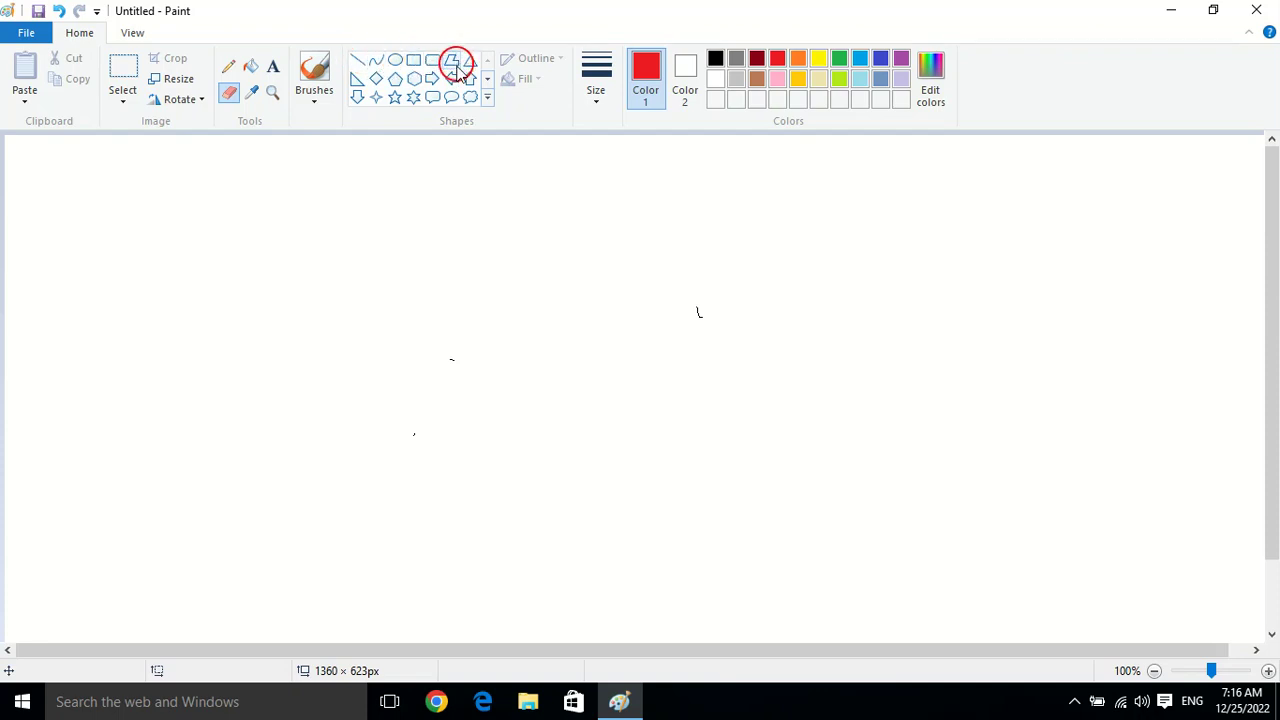
click(487, 97)
click(395, 60)
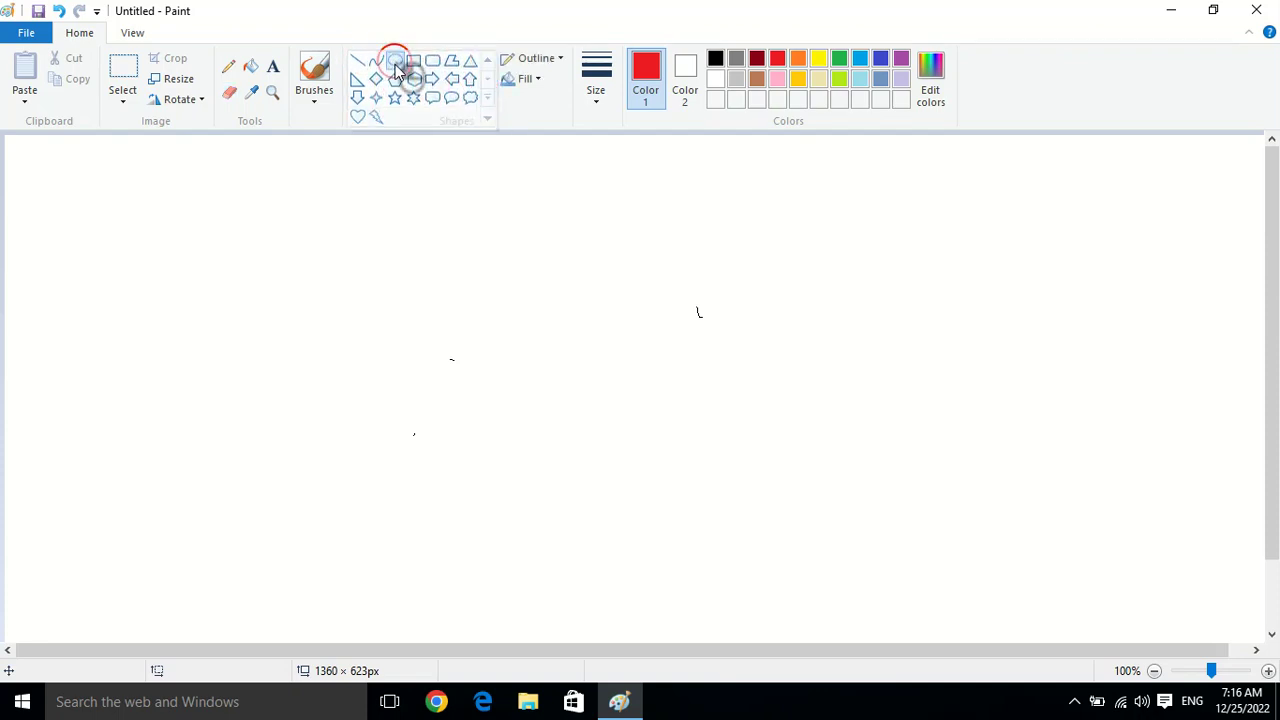
mouse_move(161, 166)
mouse_down()
mouse_move(314, 329)
mouse_move(369, 347)
mouse_up()
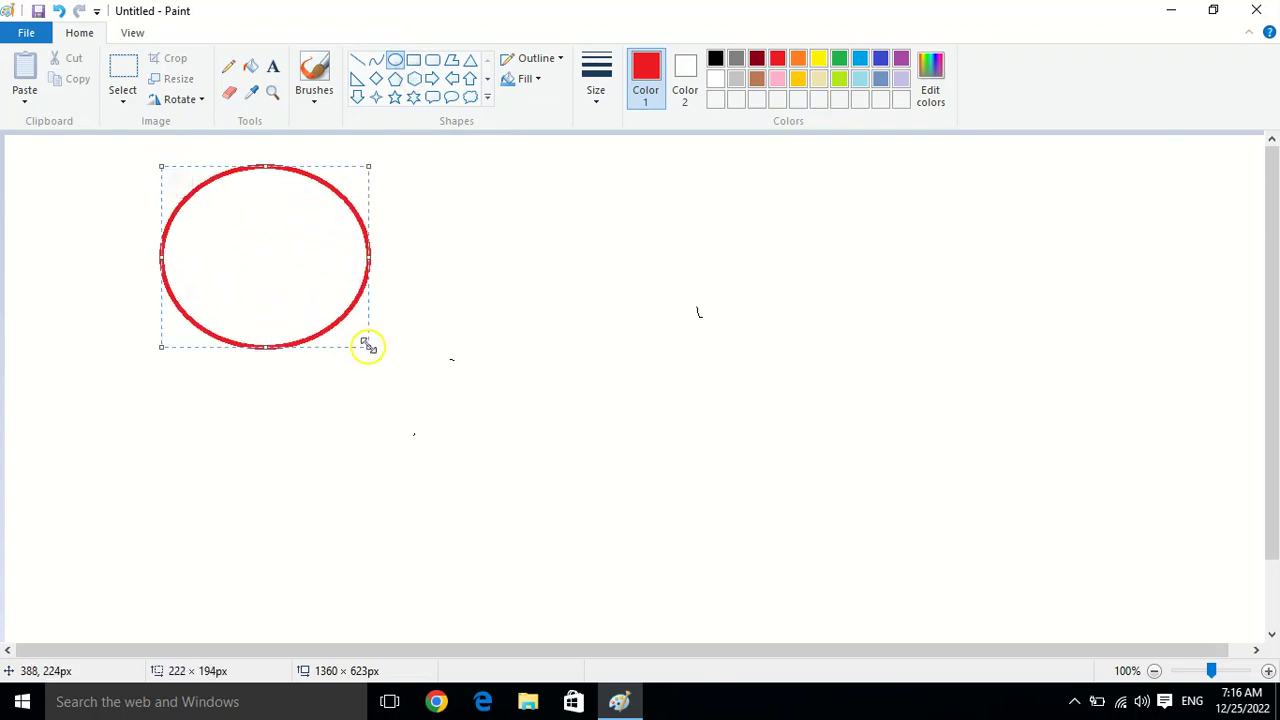
click(487, 98)
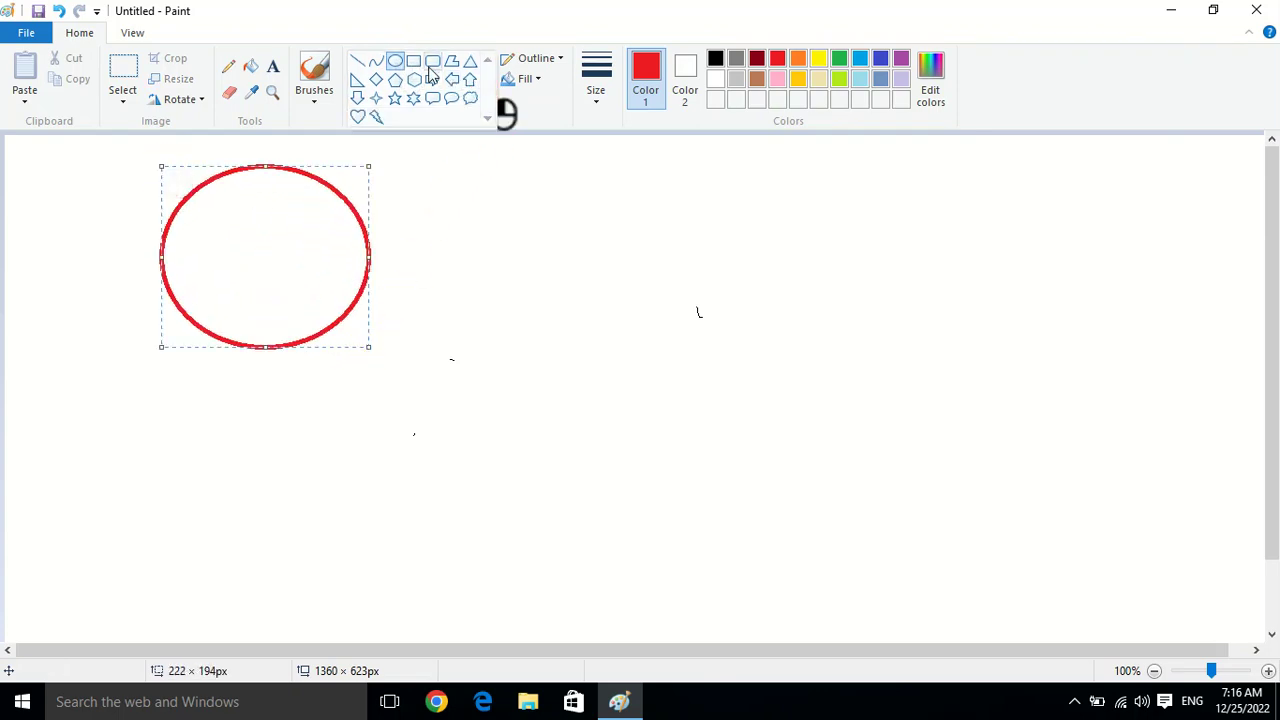
click(432, 64)
drag(411, 178, 660, 356)
click(470, 60)
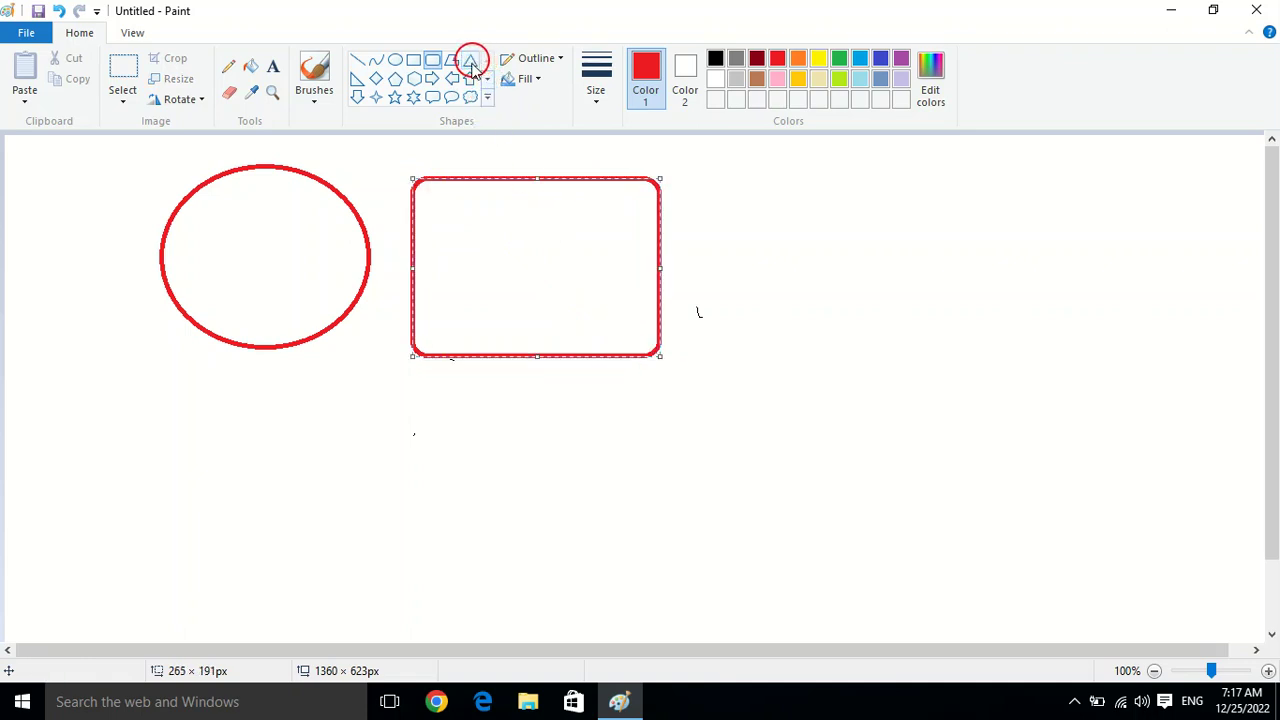
drag(735, 170, 946, 384)
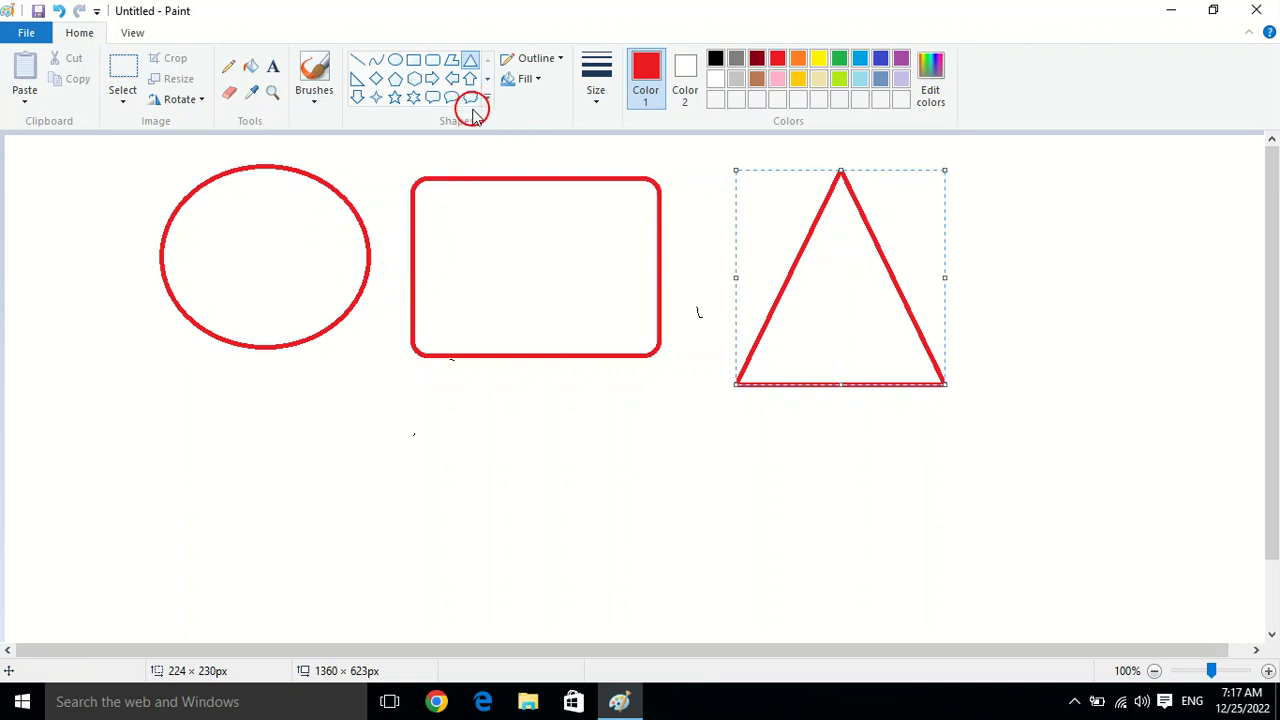
Step: Fill the rounded rectangle blue, the triangle lime green and the oval red, then close the picture
click(256, 70)
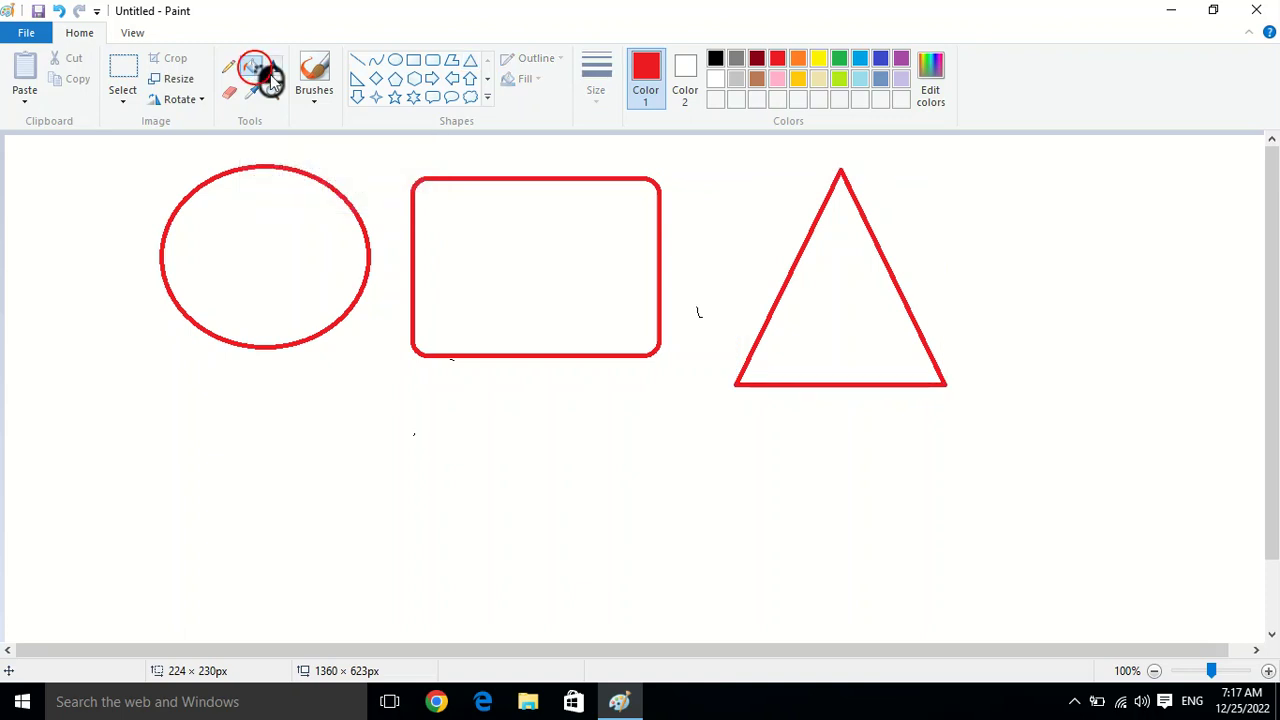
click(864, 61)
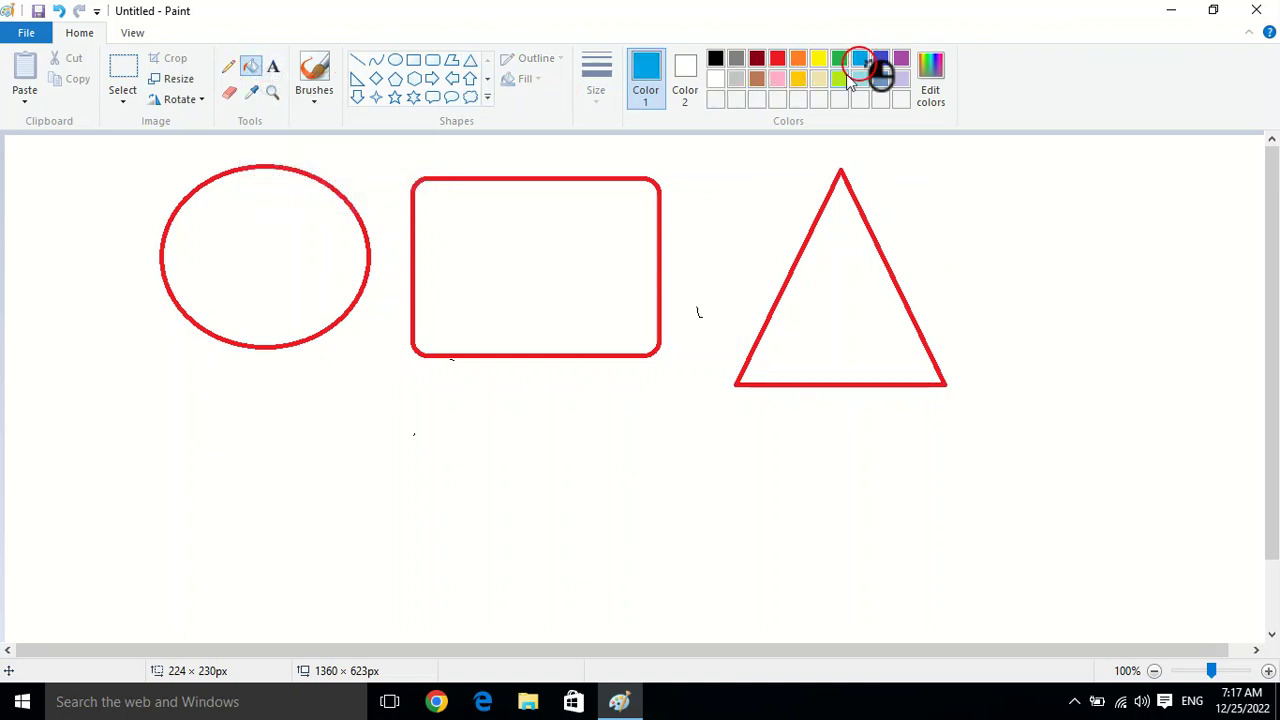
click(532, 215)
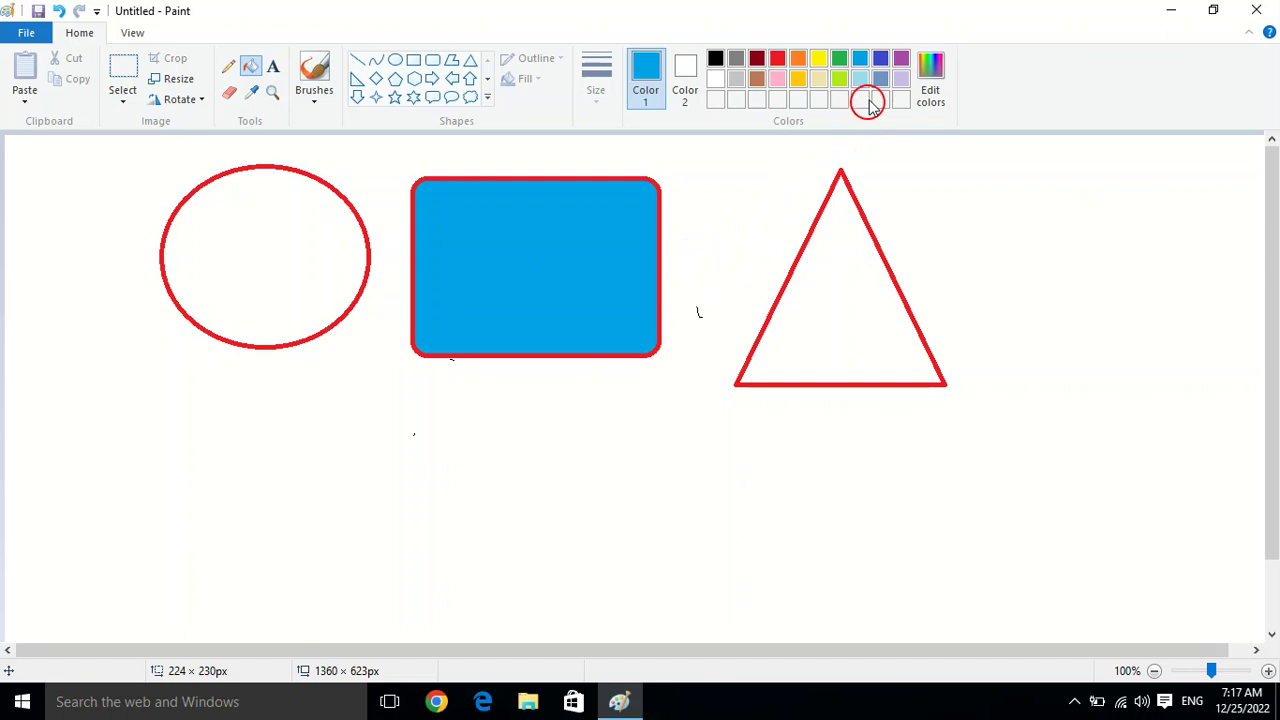
click(840, 80)
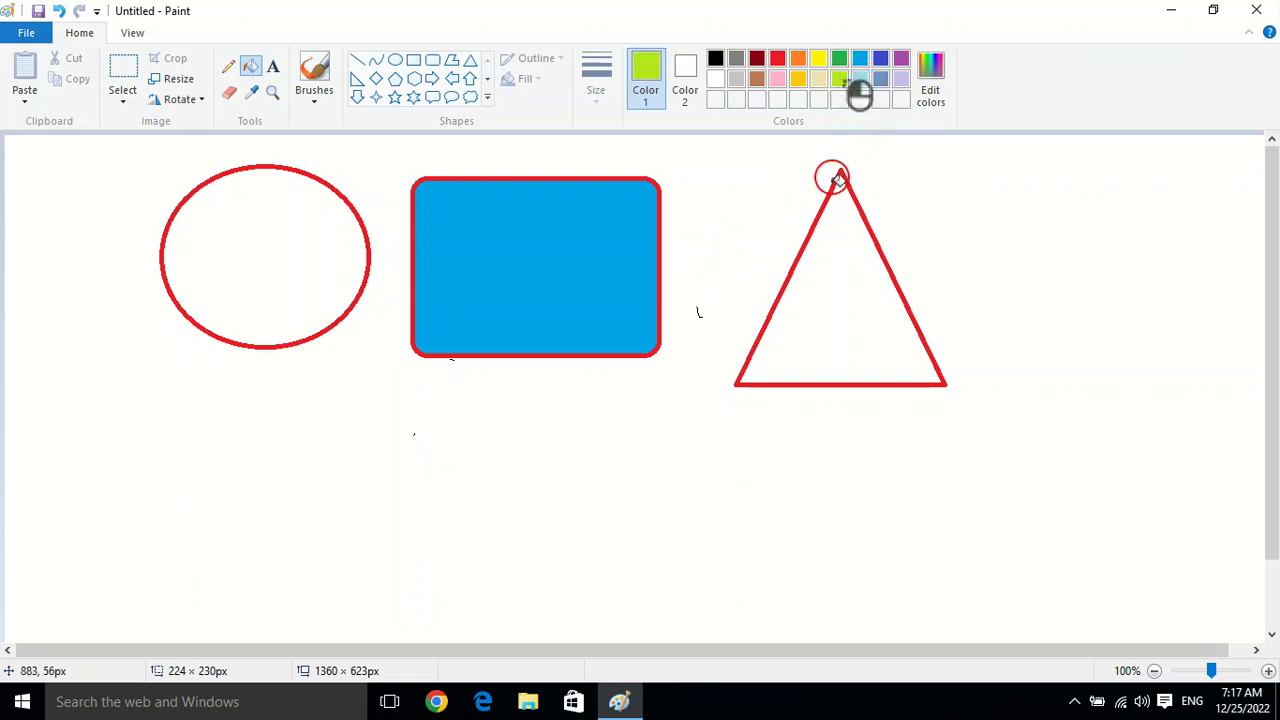
click(845, 256)
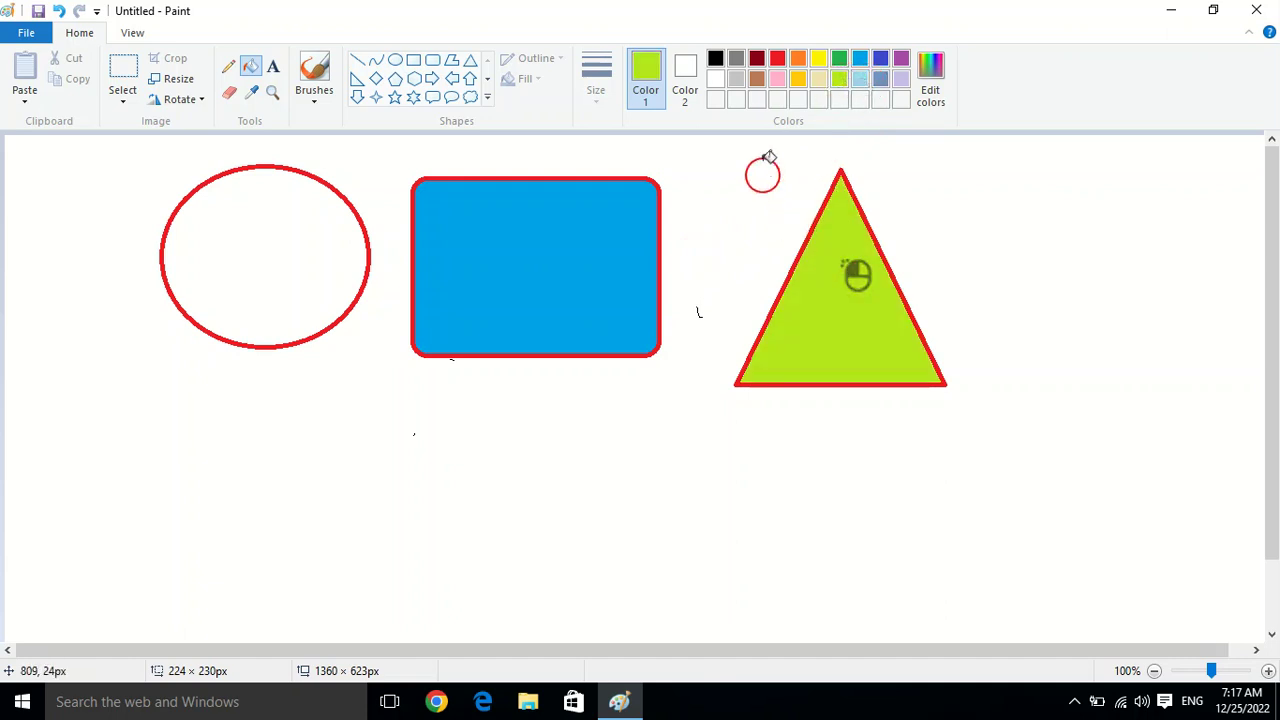
click(779, 58)
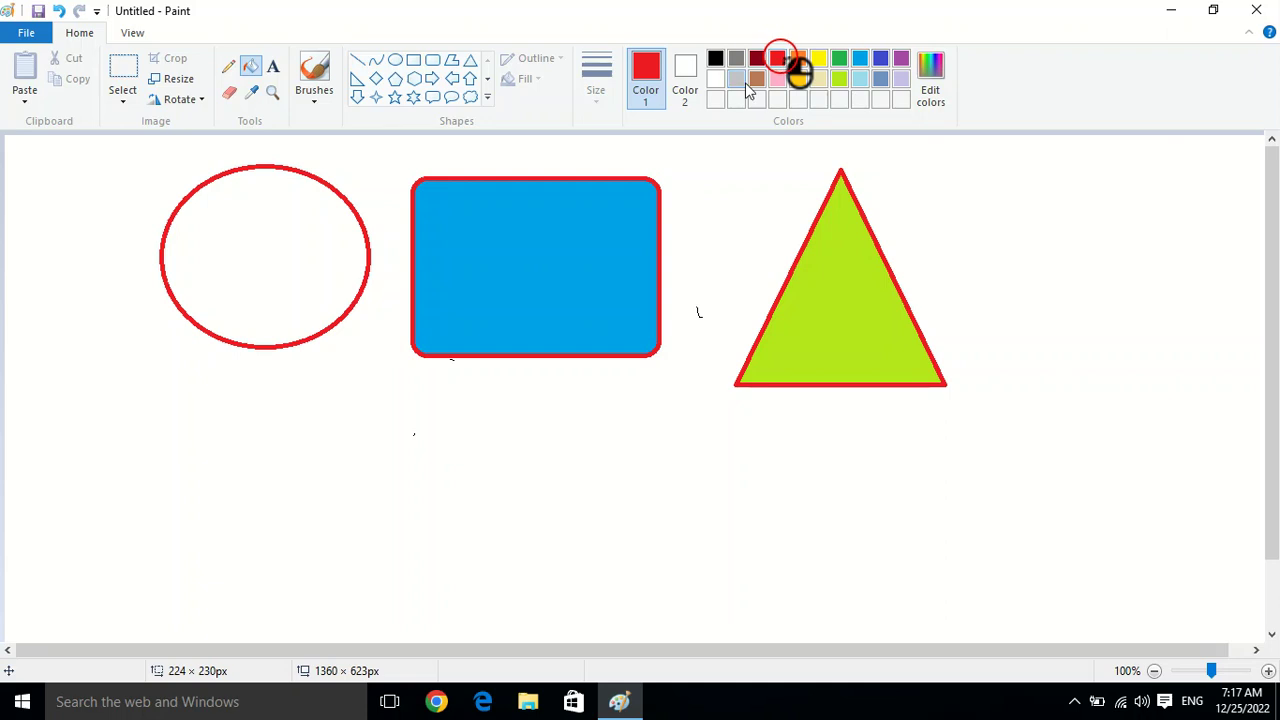
click(306, 246)
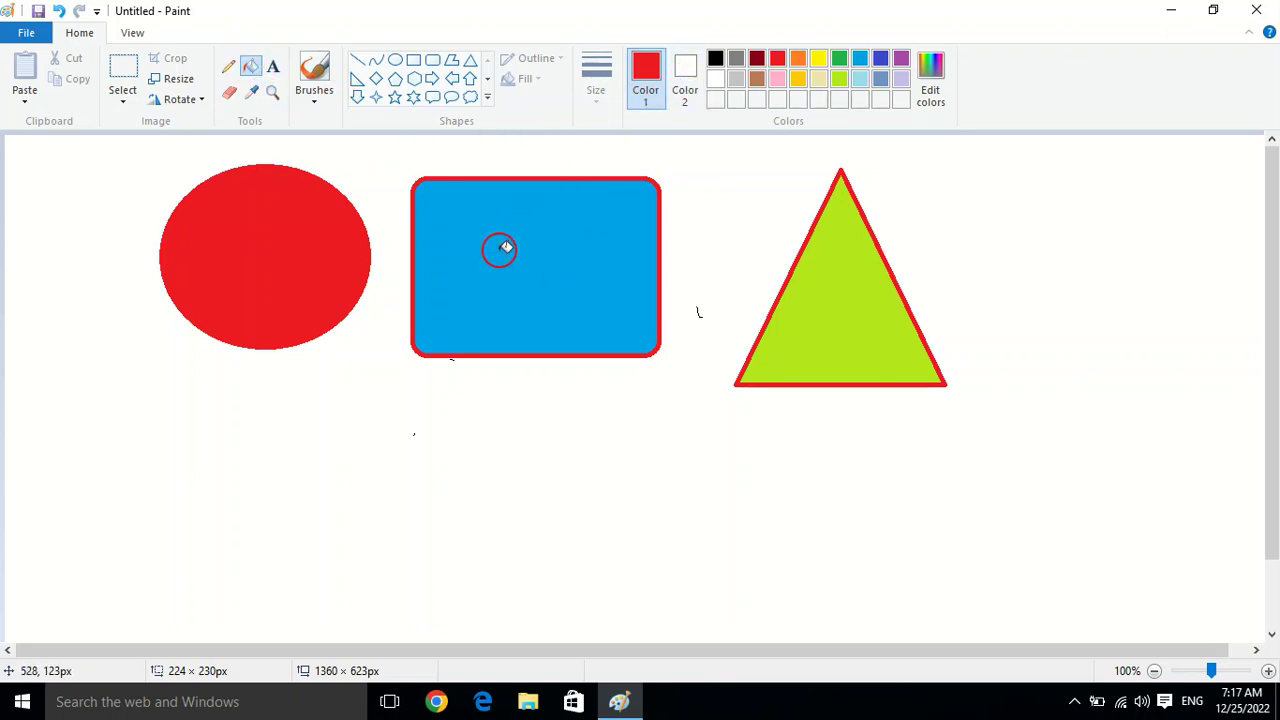
key(alt+F4)
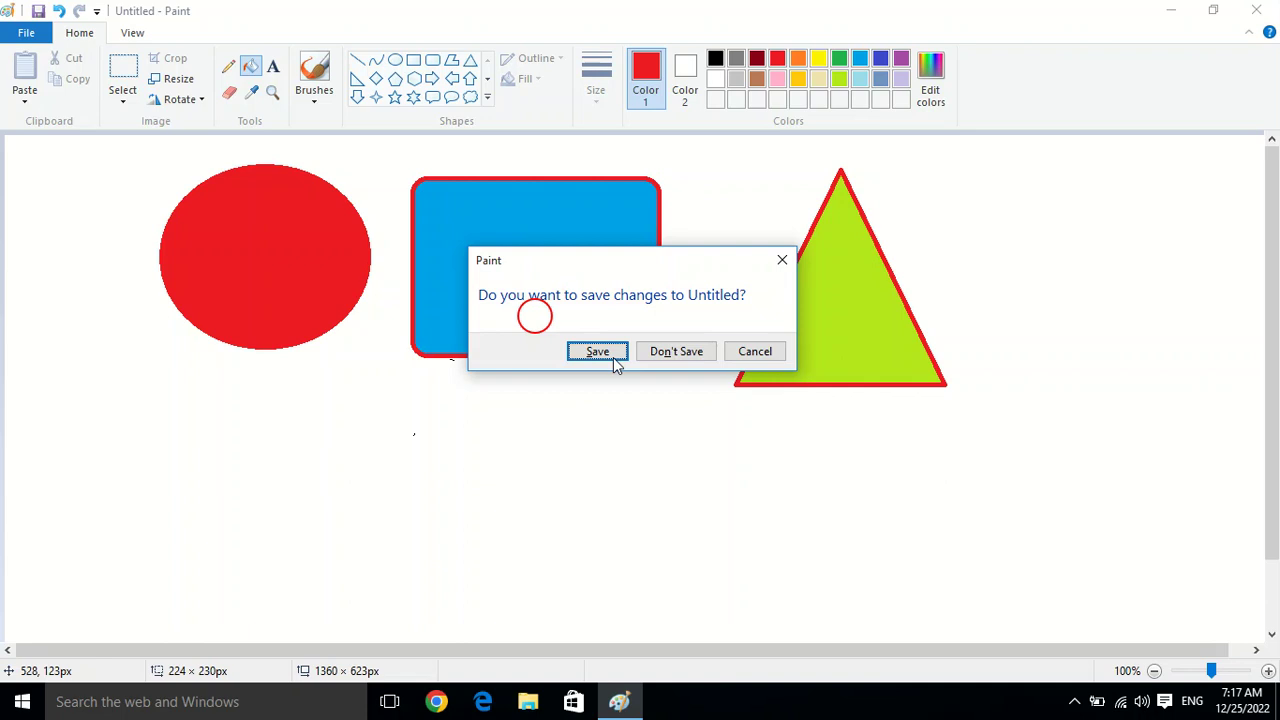
Step: Discard the shapes drawing and draw four horizontal and two vertical thick black straight lines
click(690, 358)
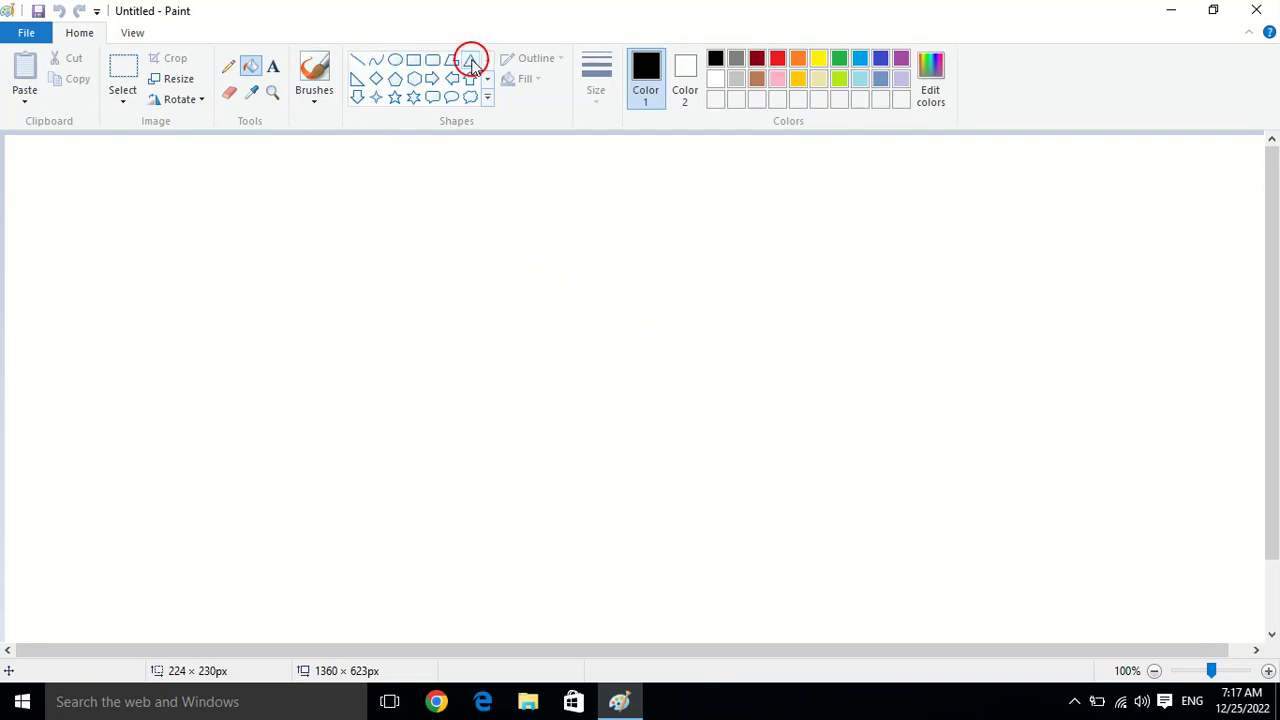
click(358, 57)
mouse_move(97, 205)
mouse_down()
mouse_move(447, 221)
mouse_move(634, 197)
mouse_move(896, 201)
mouse_move(926, 280)
mouse_move(946, 243)
mouse_move(944, 184)
mouse_move(973, 243)
mouse_move(960, 229)
mouse_move(411, 206)
mouse_move(441, 219)
mouse_move(967, 251)
mouse_up()
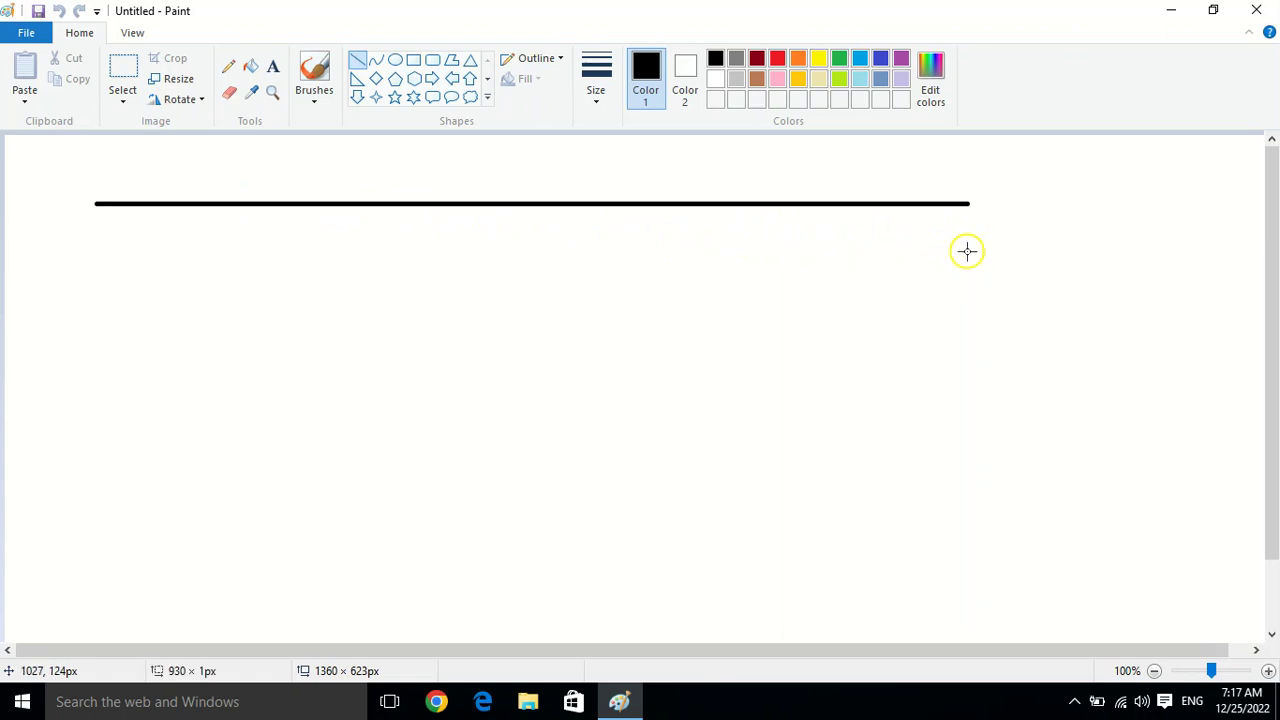
mouse_move(982, 198)
mouse_down()
mouse_move(1014, 451)
mouse_move(1051, 529)
mouse_move(925, 489)
mouse_move(143, 471)
mouse_up()
drag(177, 538, 154, 180)
drag(118, 402, 1071, 460)
drag(1068, 297, 109, 311)
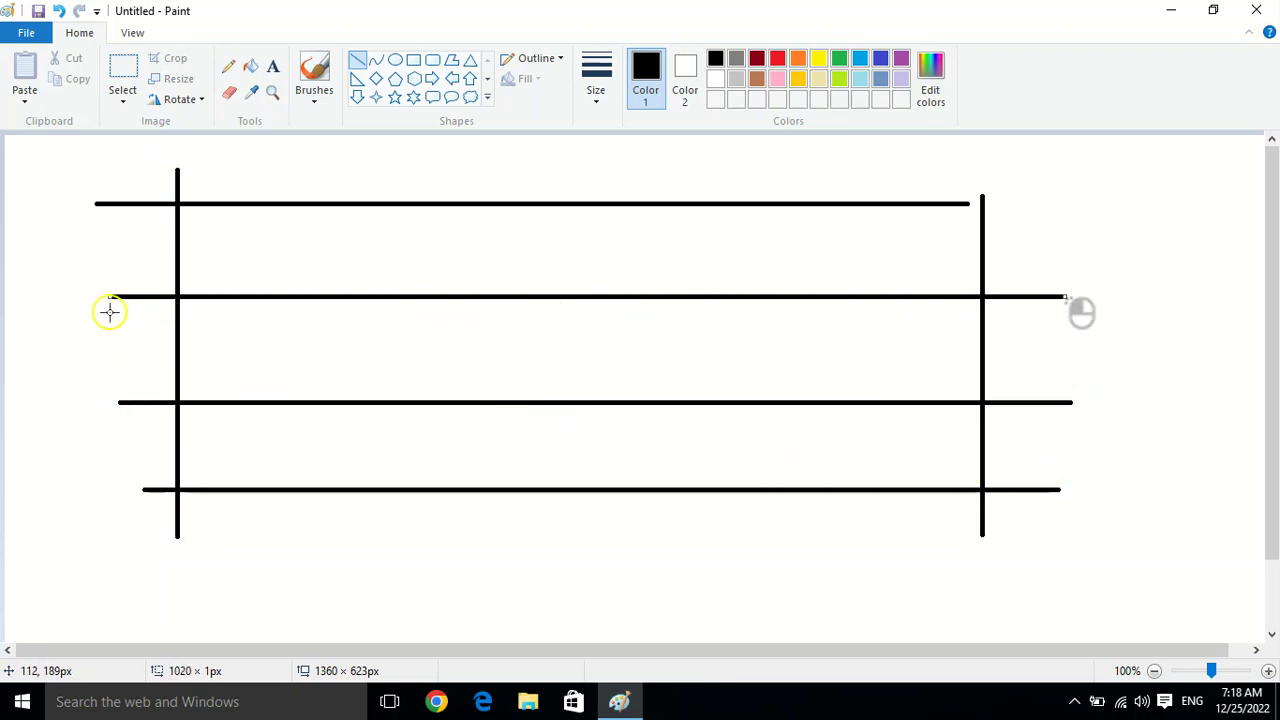
Step: Draw a line with the Curve tool and bend it into a smooth S-curve
click(378, 60)
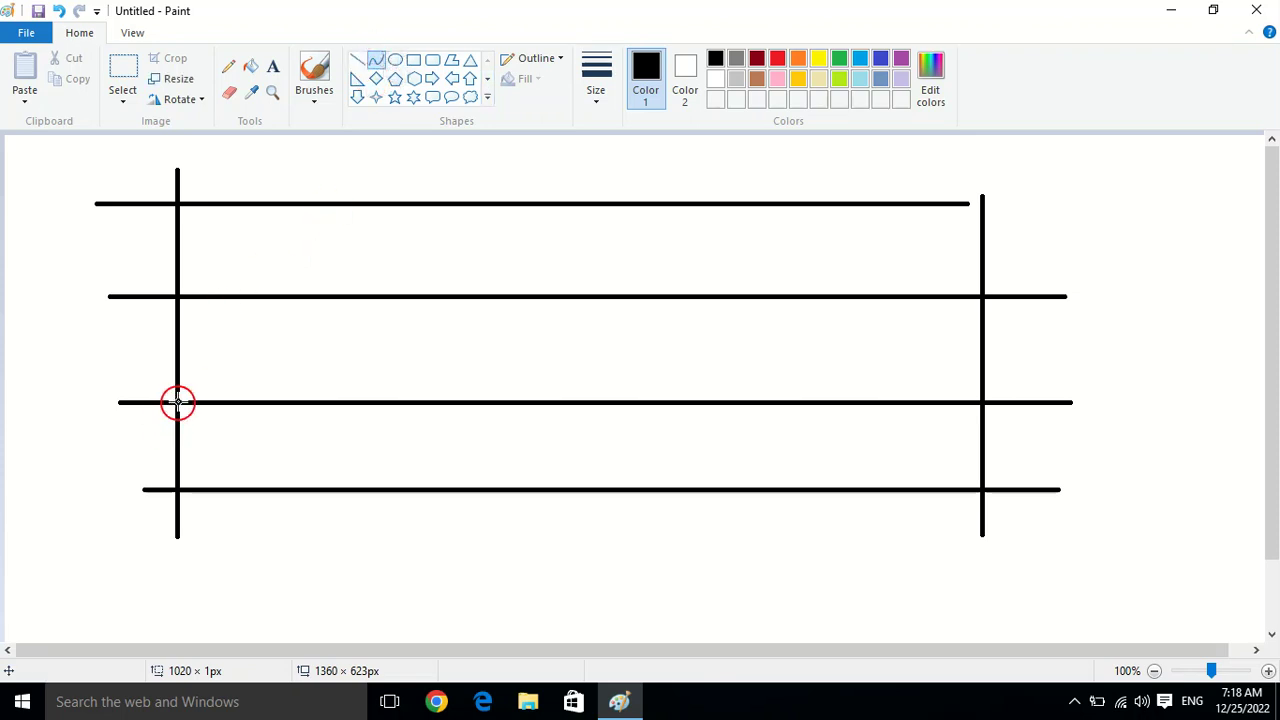
drag(176, 400, 980, 203)
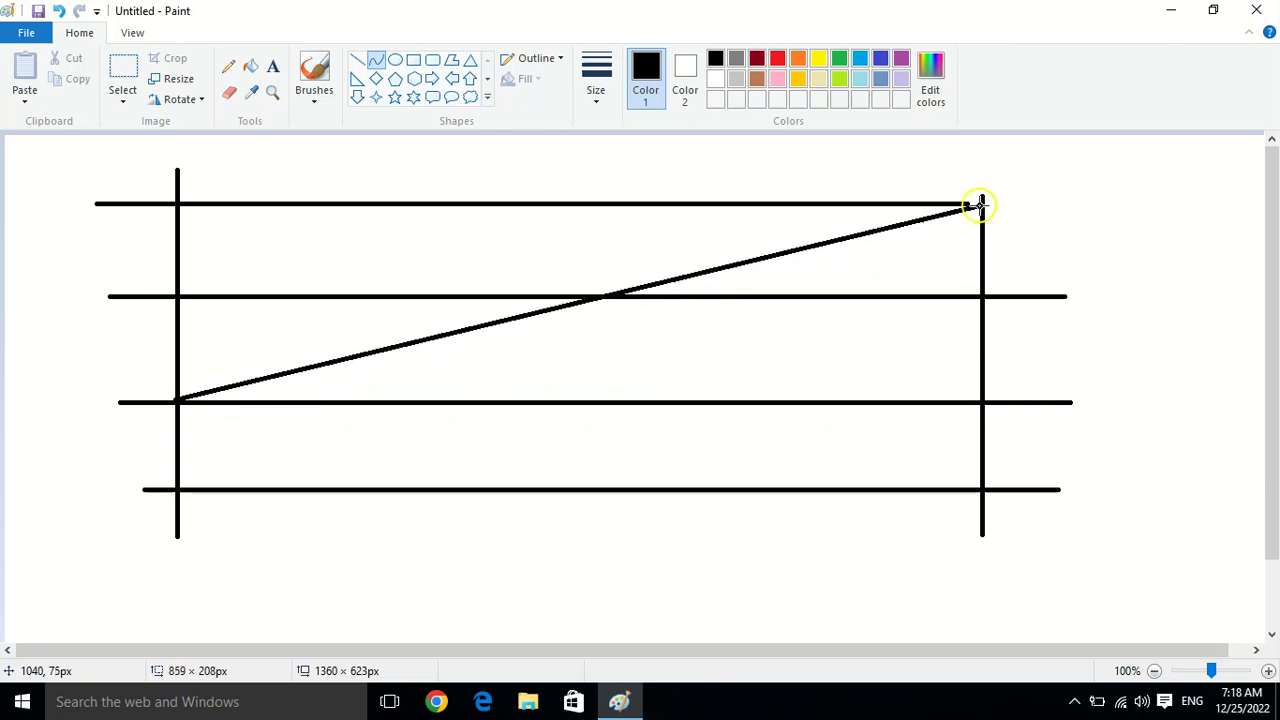
drag(550, 321, 585, 215)
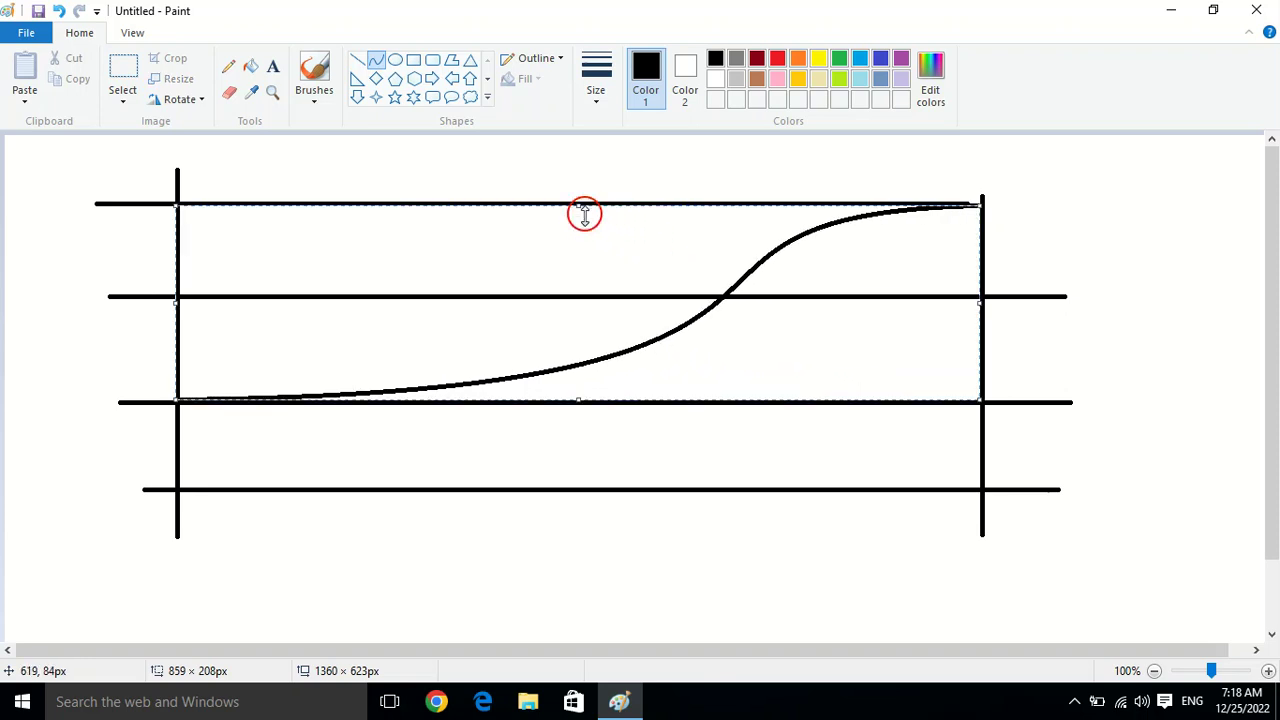
click(661, 397)
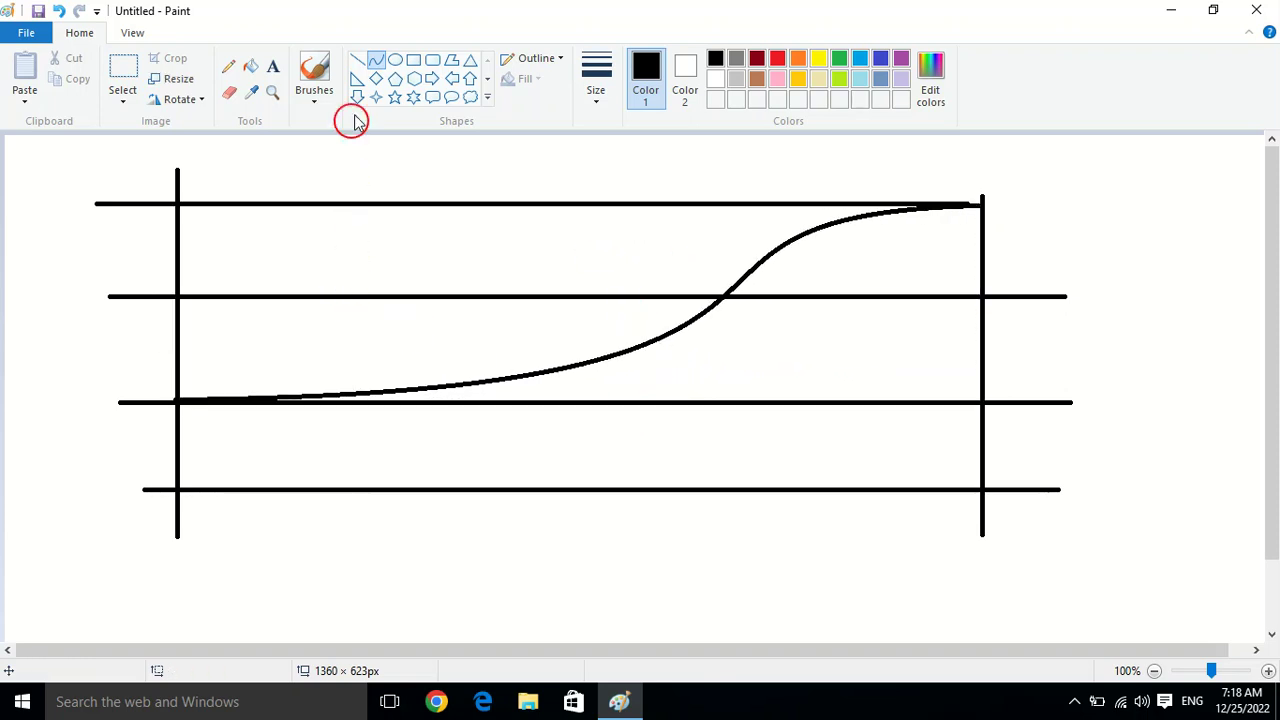
Step: Add a circle, a square and a rounded square, then discard the drawing unsaved
click(396, 60)
drag(163, 175, 381, 370)
click(415, 60)
drag(396, 193, 626, 399)
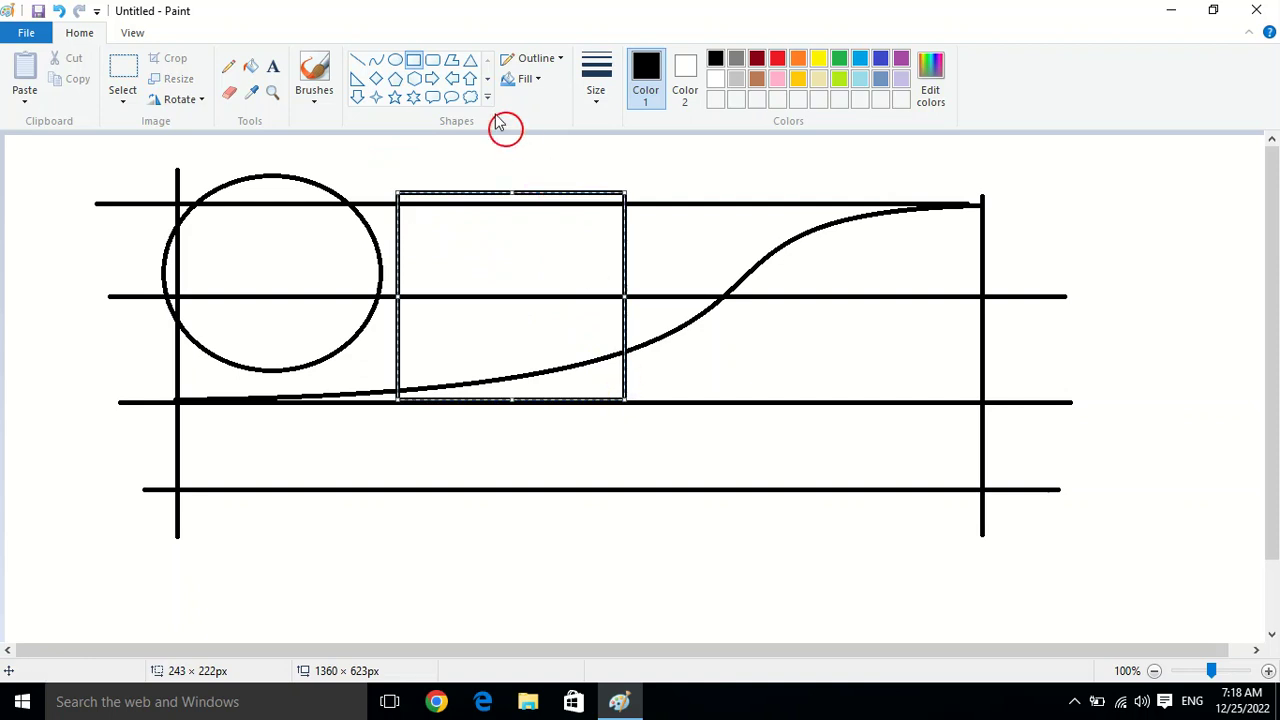
click(433, 60)
drag(704, 172, 938, 446)
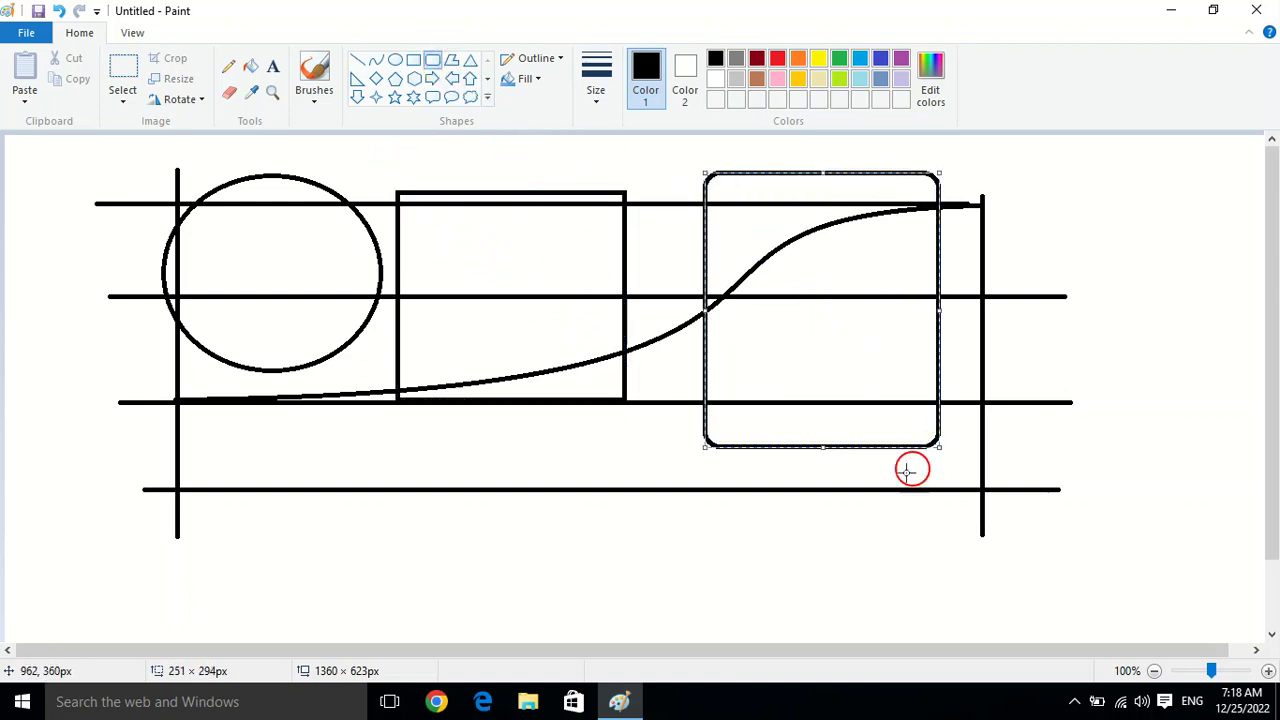
key(ctrl+n)
click(662, 348)
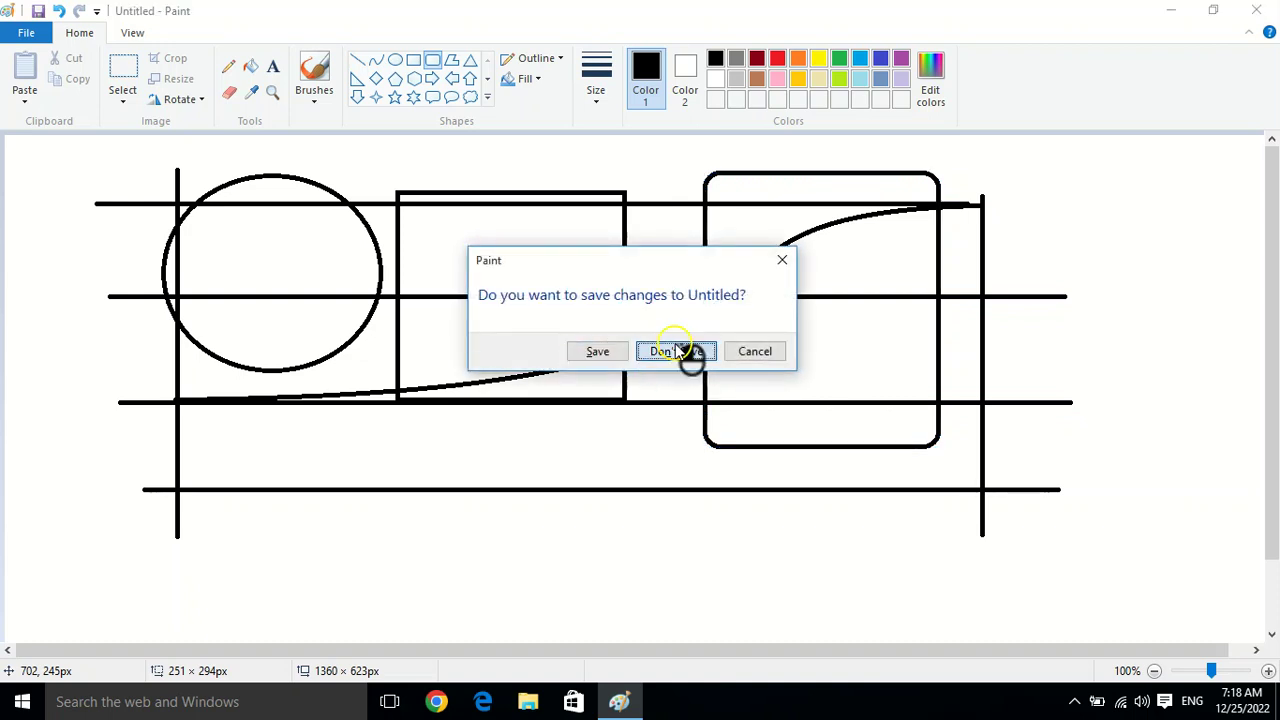
Step: Draw a black polygon triangle and move it to the right side of the canvas
click(452, 60)
click(186, 427)
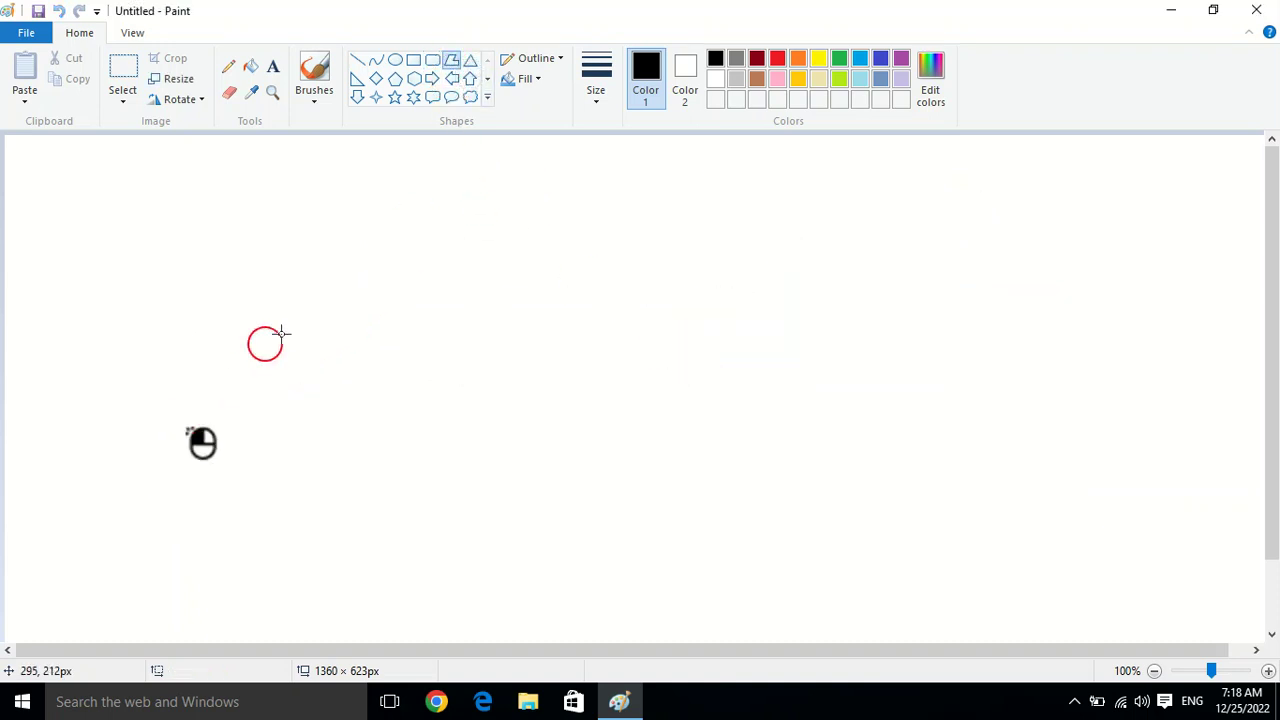
drag(175, 449, 388, 209)
click(518, 480)
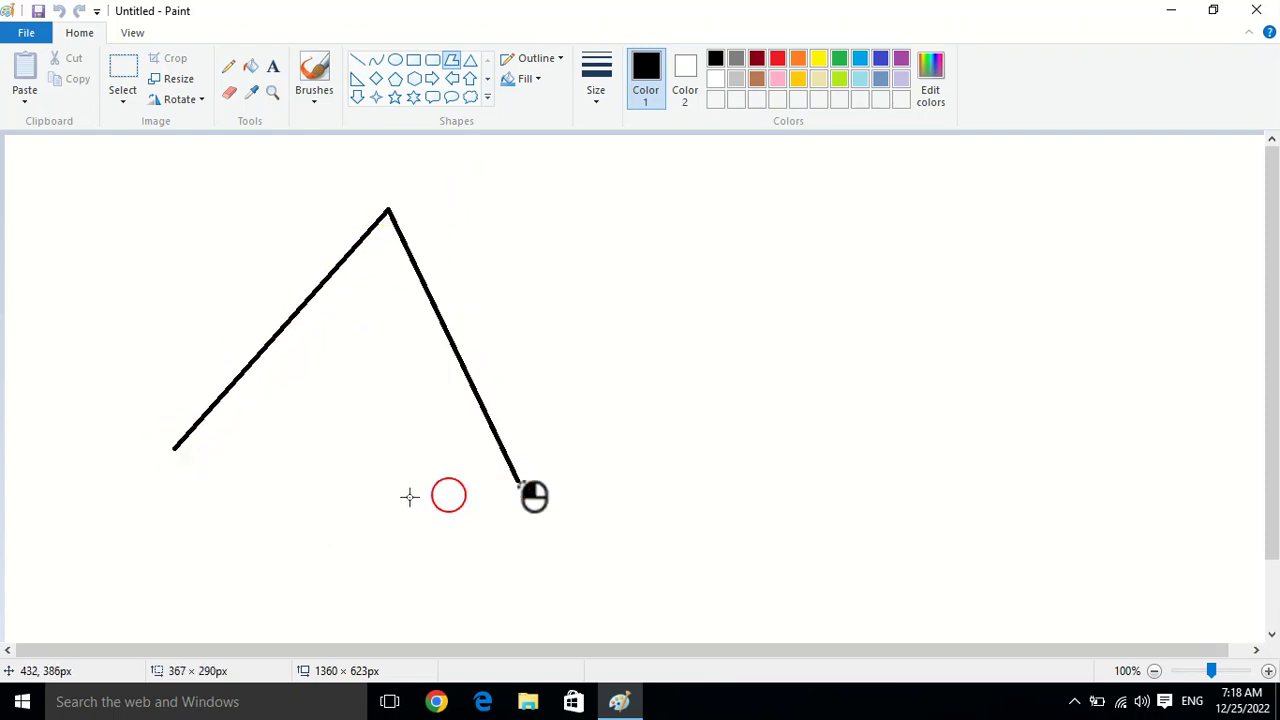
click(181, 447)
drag(363, 349, 972, 367)
click(692, 238)
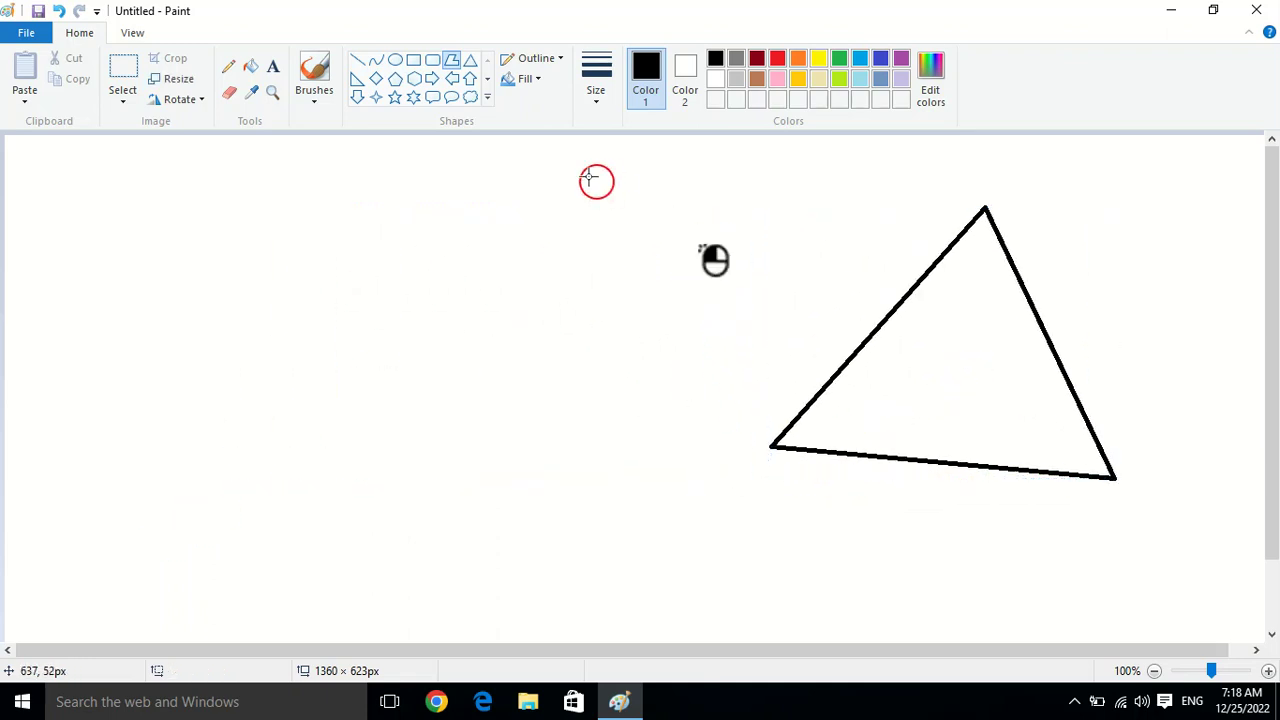
Step: Draw a zigzag polygon beside the triangle, move it, then delete it
click(451, 62)
drag(167, 452, 166, 170)
click(567, 291)
click(573, 508)
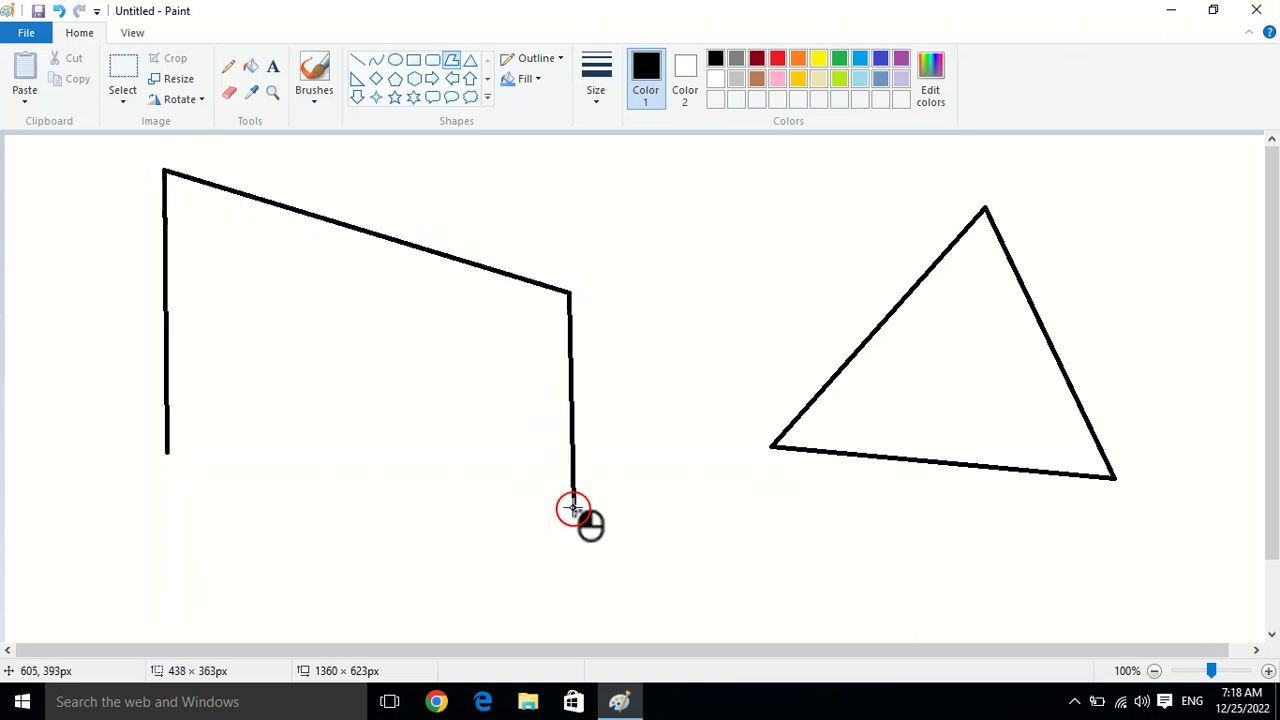
click(416, 281)
click(392, 524)
click(259, 243)
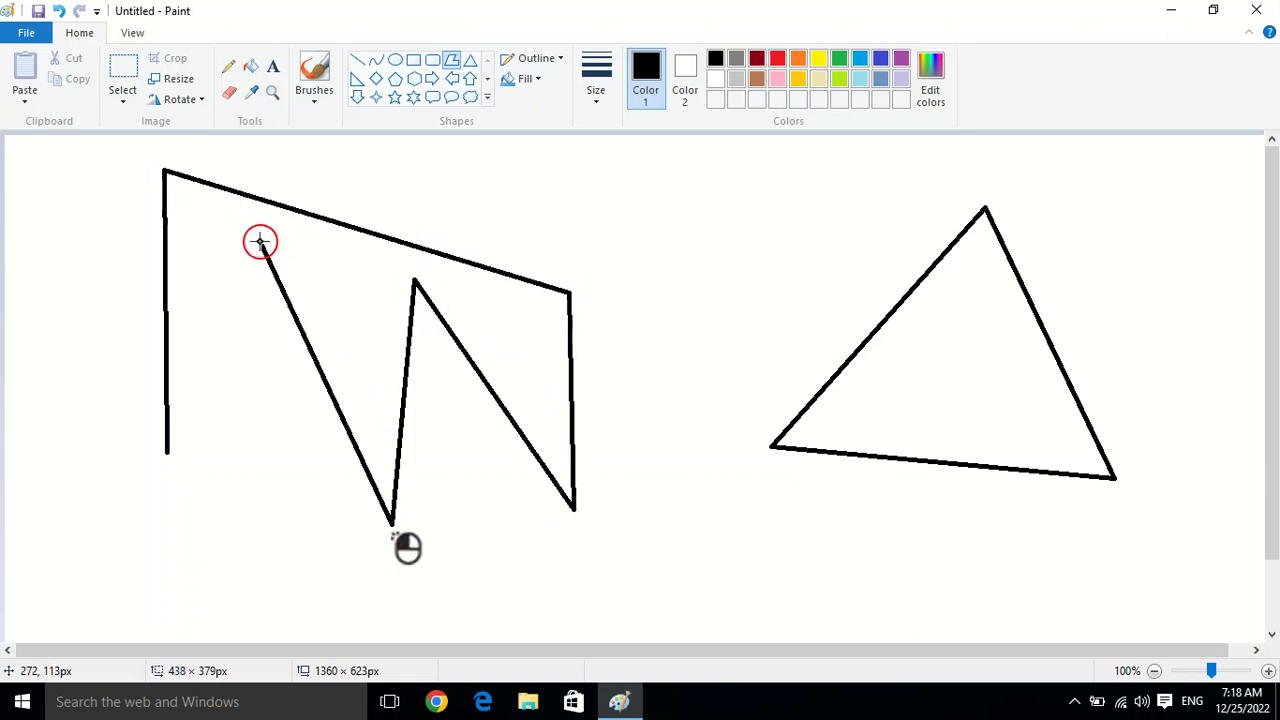
click(168, 449)
drag(442, 317, 760, 377)
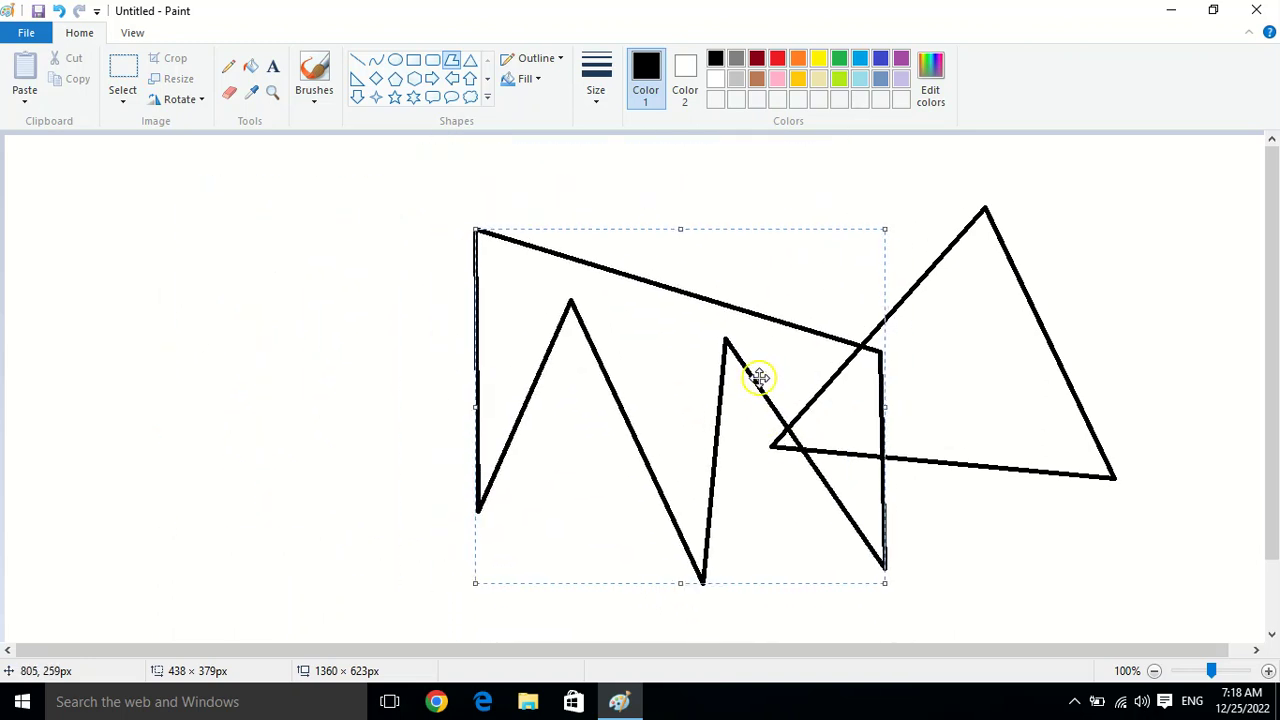
key(Delete)
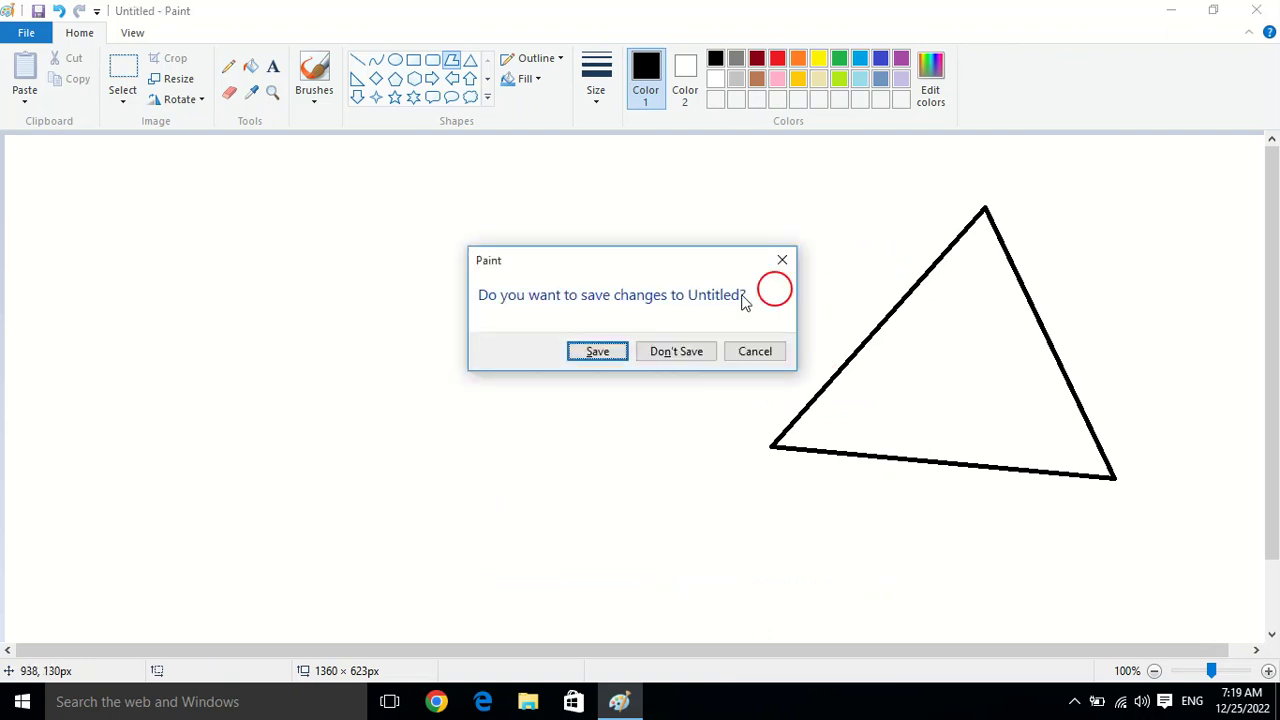
Step: Discard the triangle picture and paint a black wavy stroke with the first brush type
click(677, 358)
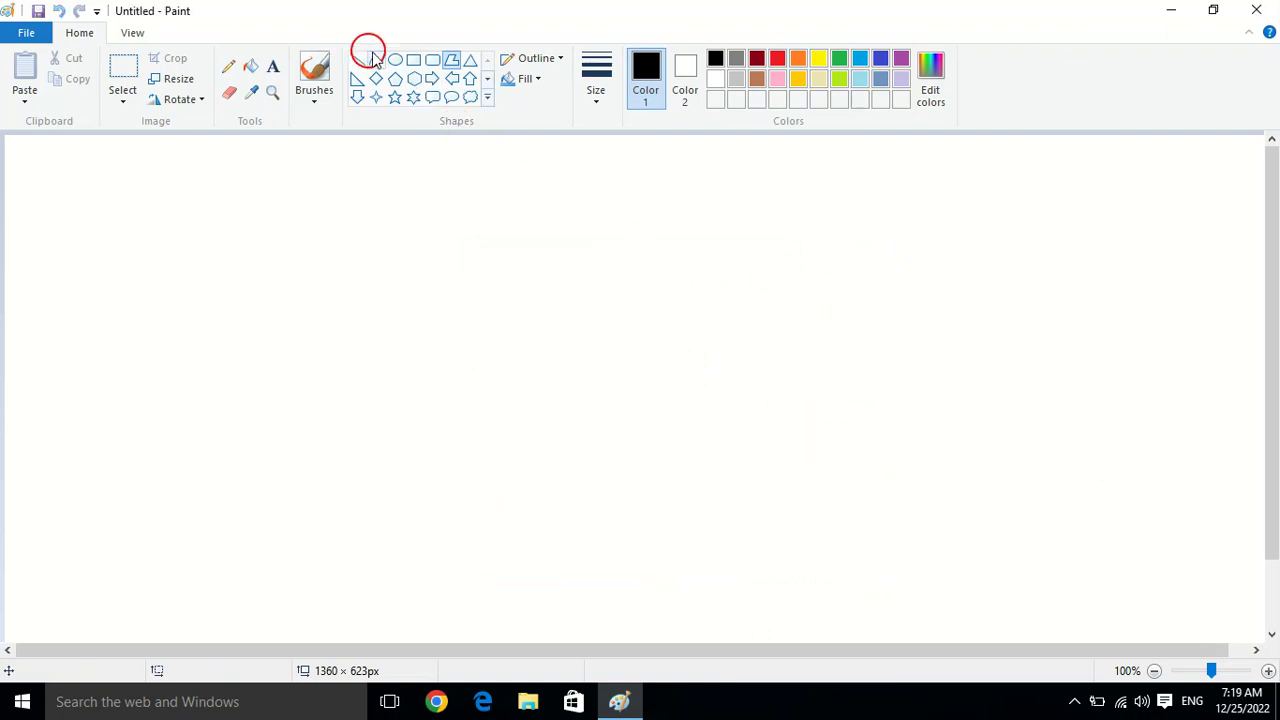
click(487, 99)
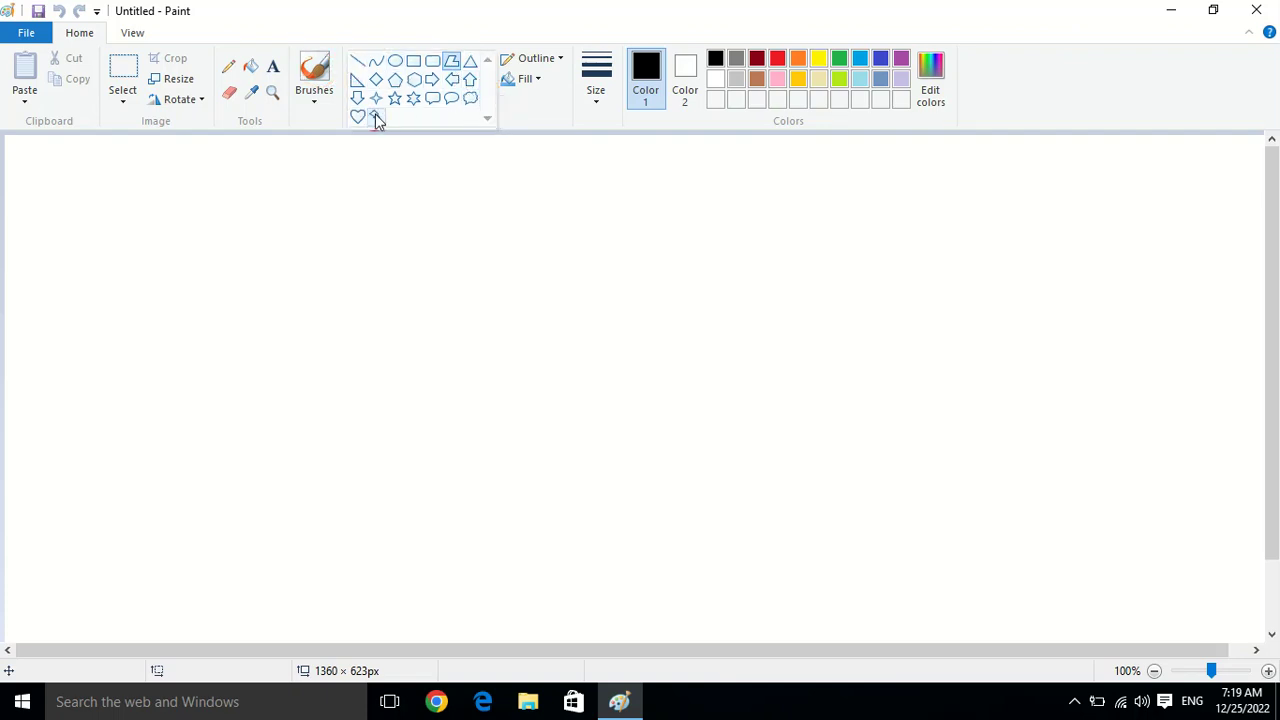
click(530, 128)
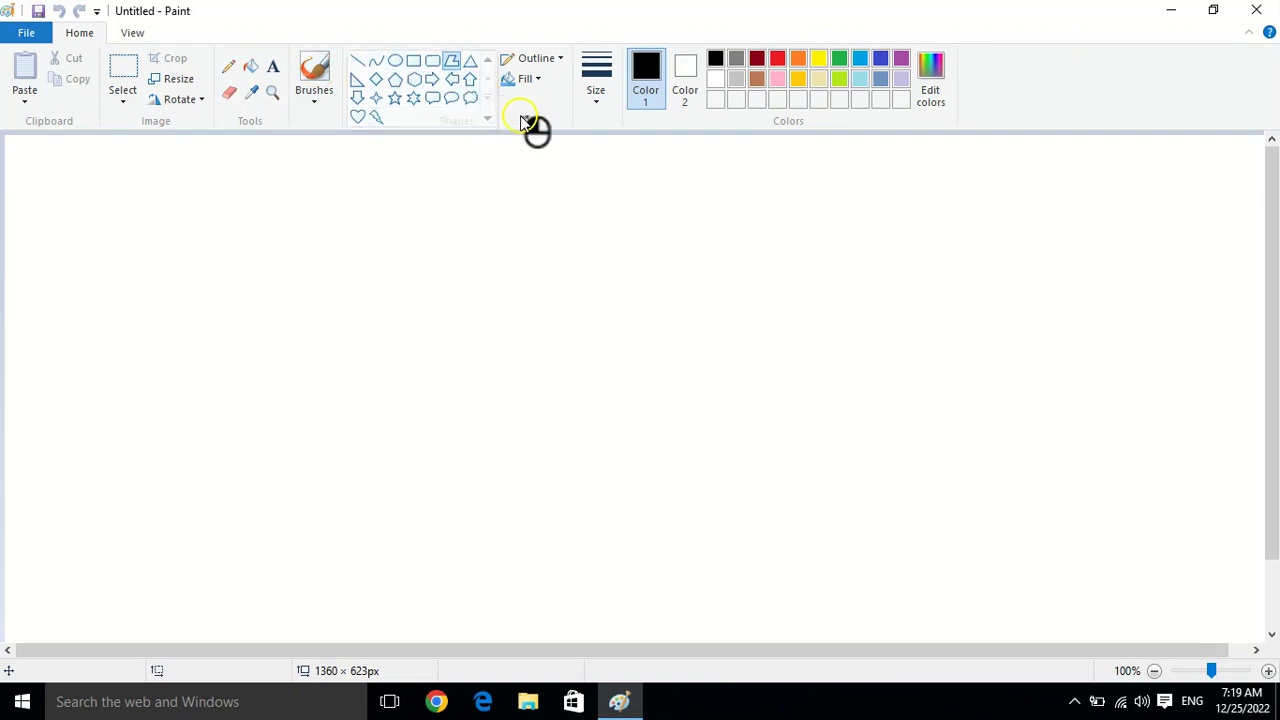
click(316, 98)
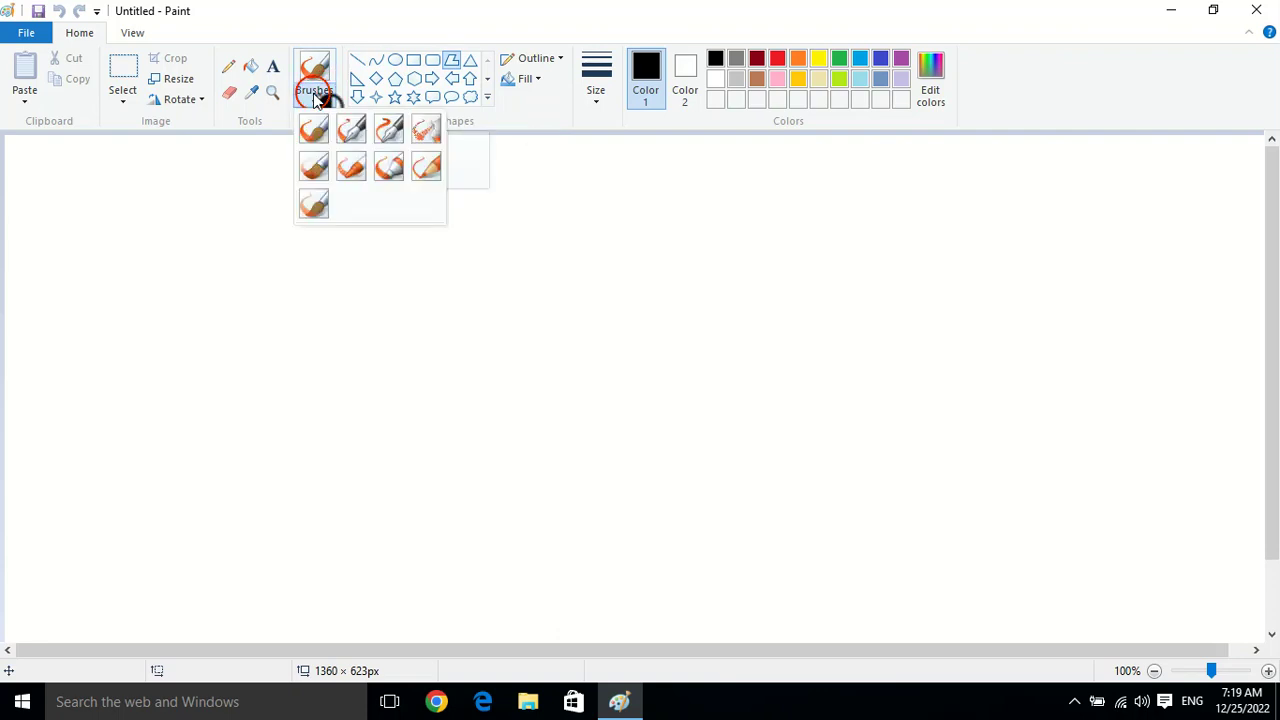
click(316, 130)
mouse_move(249, 228)
mouse_down()
mouse_move(358, 237)
mouse_move(412, 280)
mouse_move(507, 192)
mouse_move(560, 278)
mouse_move(633, 203)
mouse_move(783, 222)
mouse_move(893, 266)
mouse_move(952, 230)
mouse_up()
Step: Paint two more wavy strokes below, using the calligraphy brush and another brush type
click(316, 98)
click(371, 151)
mouse_move(224, 324)
mouse_down()
mouse_move(352, 305)
mouse_move(458, 379)
mouse_move(585, 327)
mouse_move(666, 391)
mouse_move(815, 316)
mouse_move(858, 380)
mouse_up()
click(316, 100)
click(389, 130)
mouse_move(241, 360)
mouse_down()
mouse_move(327, 425)
mouse_move(474, 434)
mouse_move(590, 490)
mouse_move(758, 419)
mouse_move(864, 460)
mouse_move(943, 435)
mouse_up()
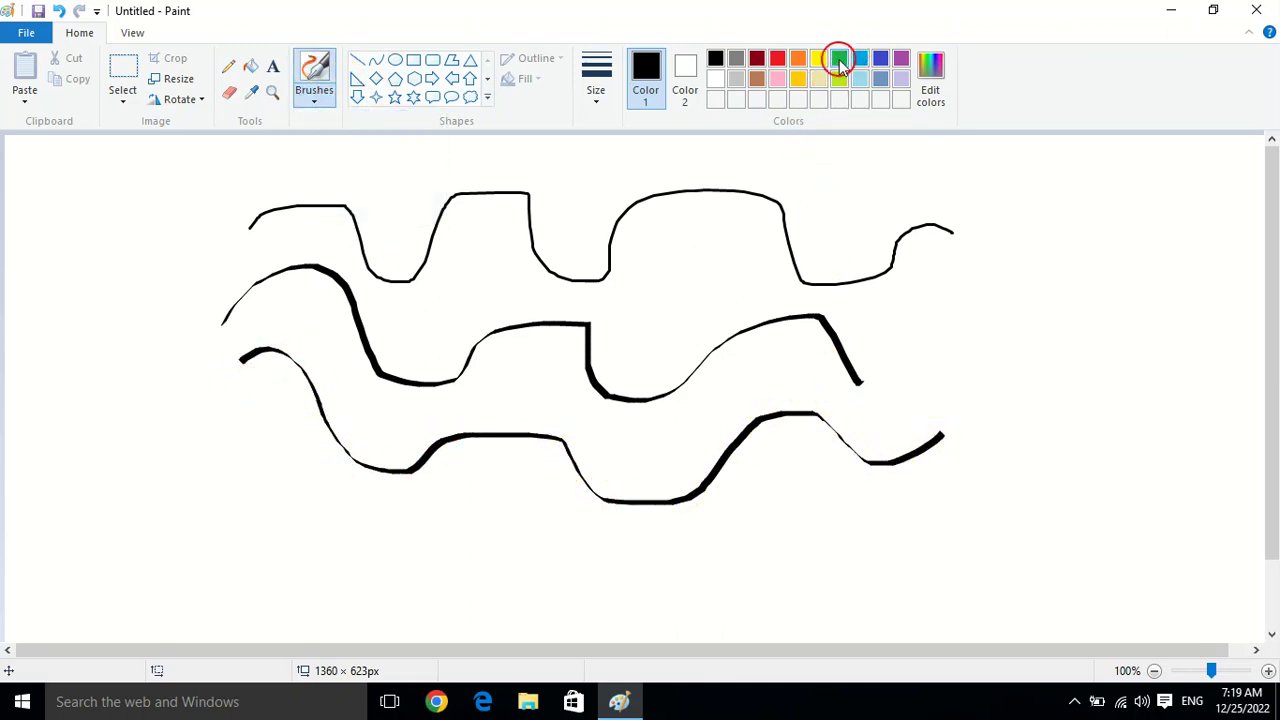
Step: Paint a thick green S-shaped stroke and a green crayon wave across the top
click(318, 100)
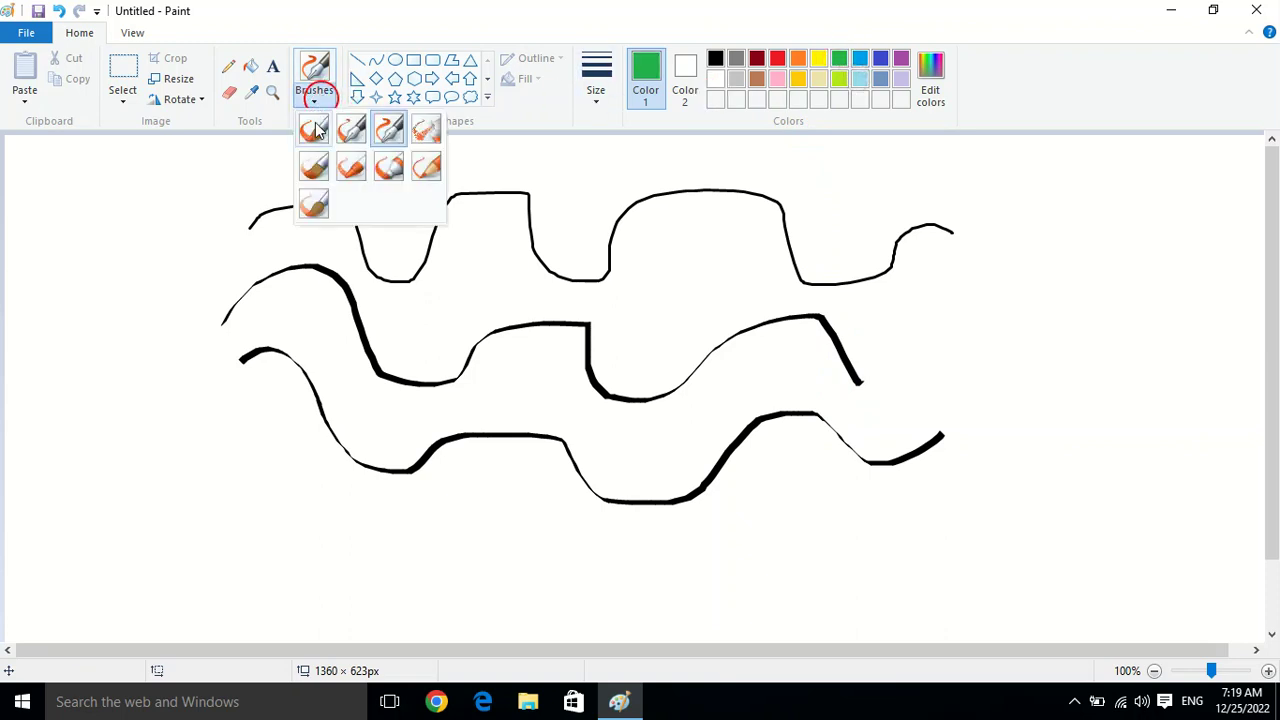
click(313, 168)
mouse_move(180, 190)
mouse_down()
mouse_move(198, 348)
mouse_move(232, 470)
mouse_move(610, 515)
mouse_up()
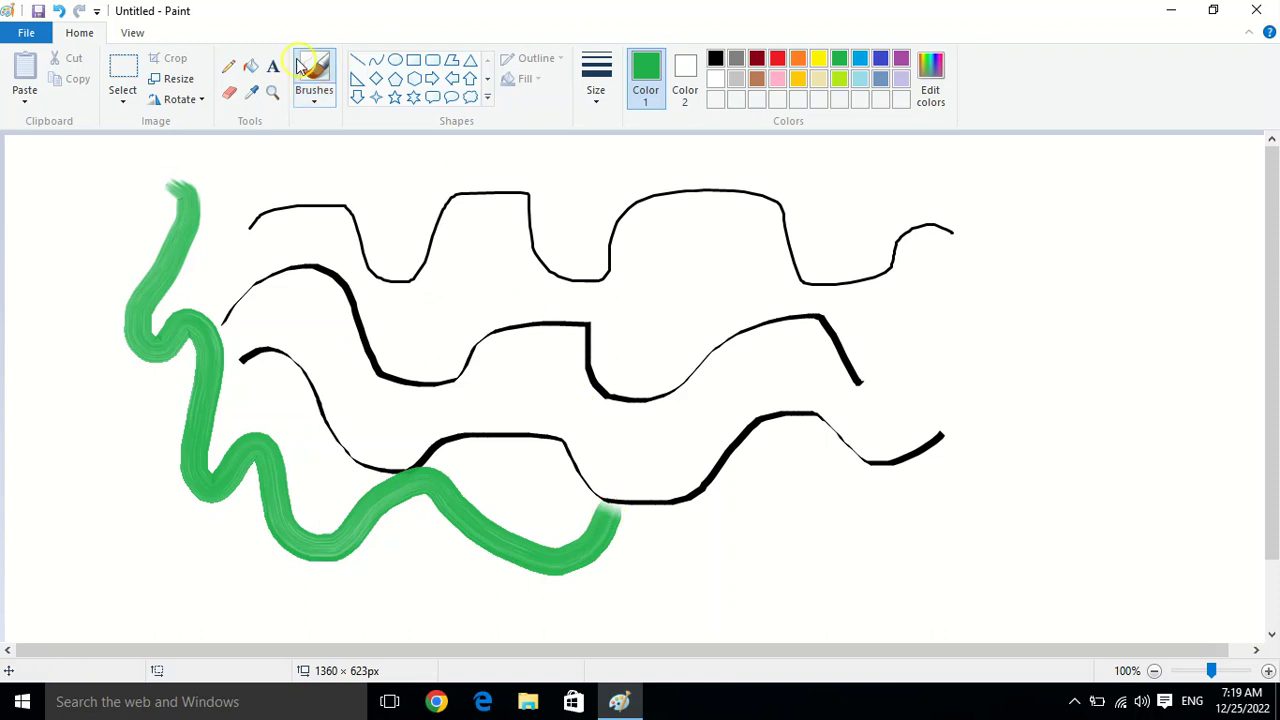
click(328, 100)
click(357, 172)
mouse_move(405, 158)
mouse_down()
mouse_move(516, 322)
mouse_move(659, 187)
mouse_move(720, 355)
mouse_move(816, 209)
mouse_move(891, 350)
mouse_move(985, 283)
mouse_up()
drag(597, 185, 691, 216)
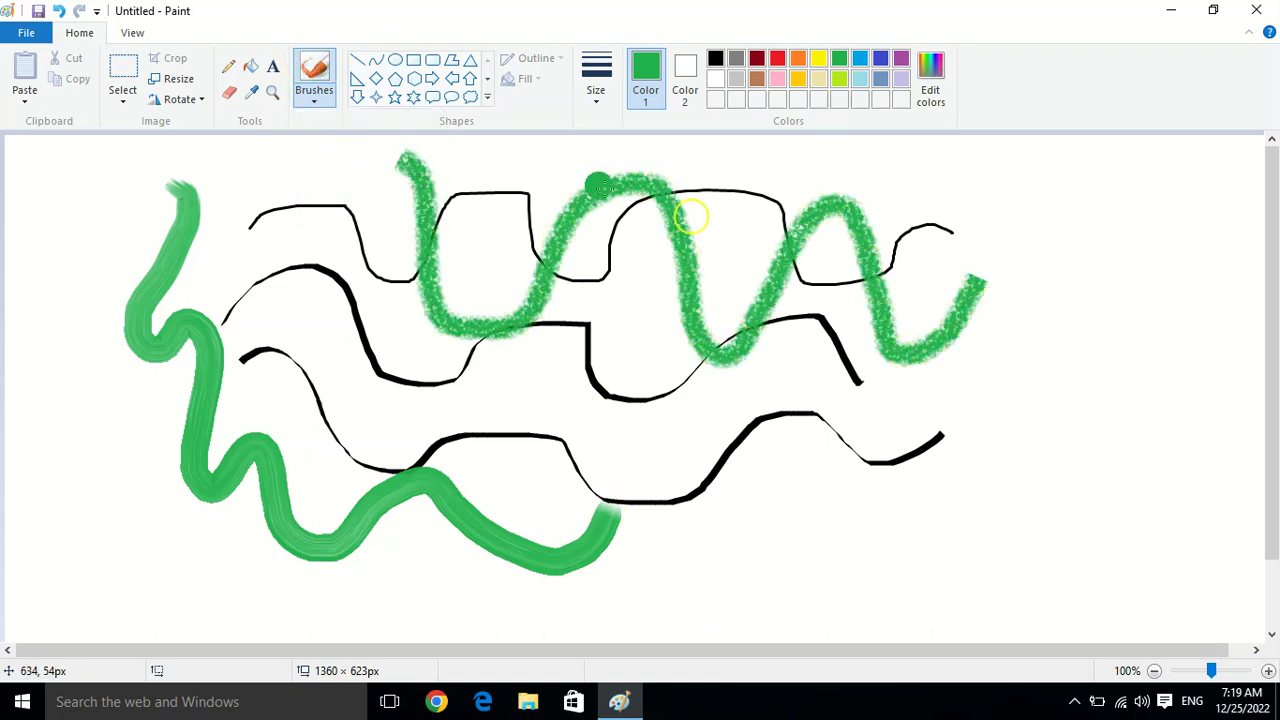
Step: Add translucent green marker strokes, then discard the picture unsaved for a blank canvas
click(313, 95)
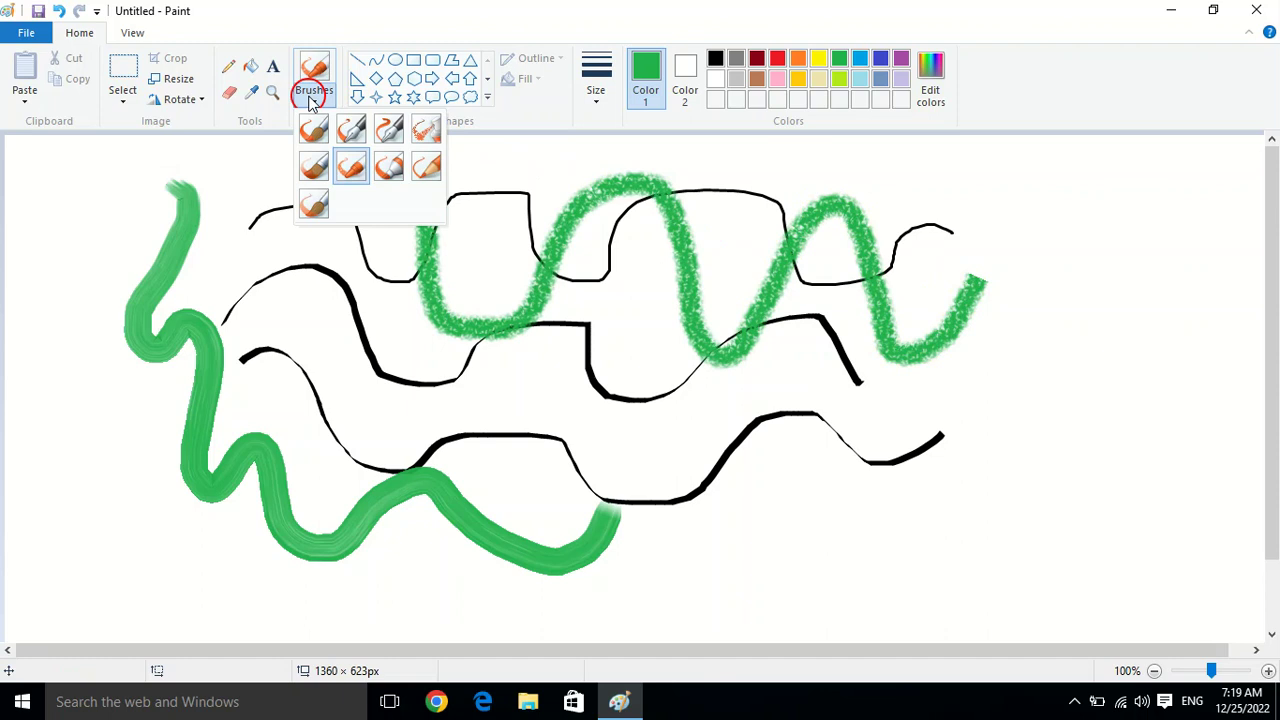
click(404, 178)
mouse_move(1025, 182)
mouse_down()
mouse_move(1020, 329)
mouse_move(1048, 422)
mouse_move(1101, 474)
mouse_move(788, 476)
mouse_move(767, 545)
mouse_move(584, 376)
mouse_move(410, 321)
mouse_move(304, 220)
mouse_up()
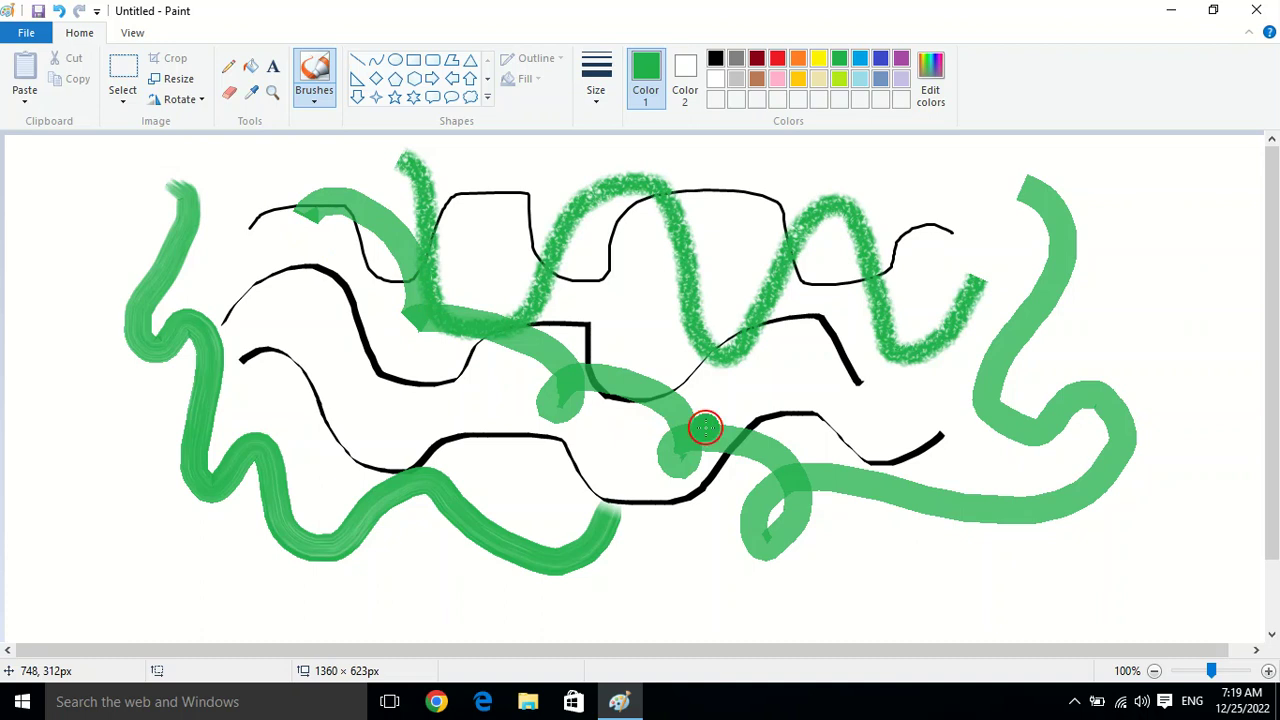
key(alt+F4)
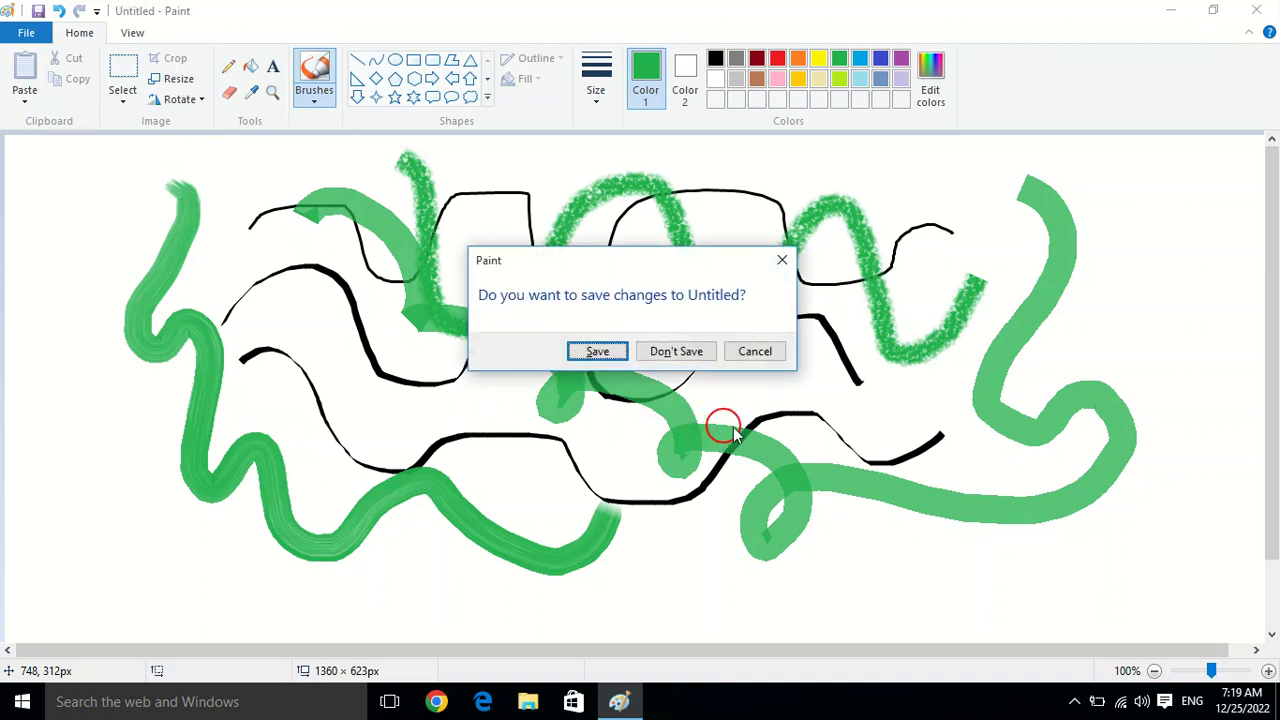
click(686, 350)
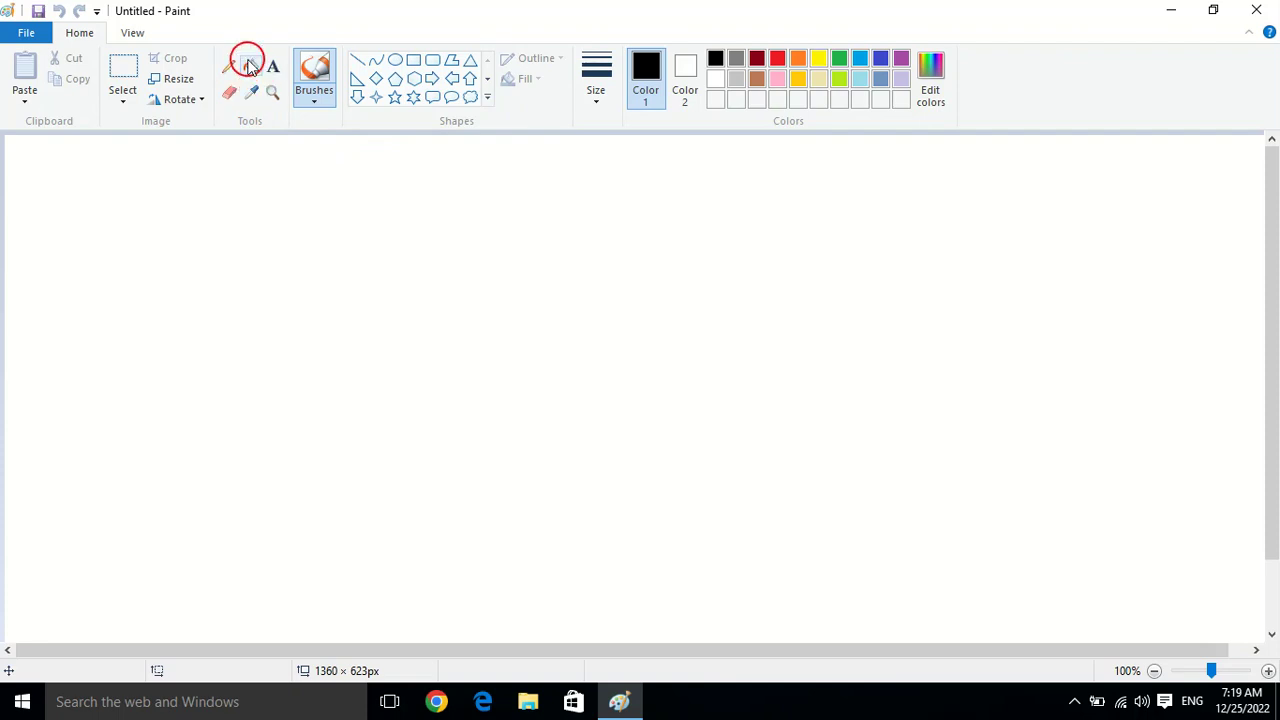
Step: Draw a rectangle at the upper left and bucket-fill it solid black
click(420, 60)
mouse_move(224, 189)
mouse_down()
mouse_move(405, 402)
mouse_move(499, 450)
mouse_up()
click(257, 73)
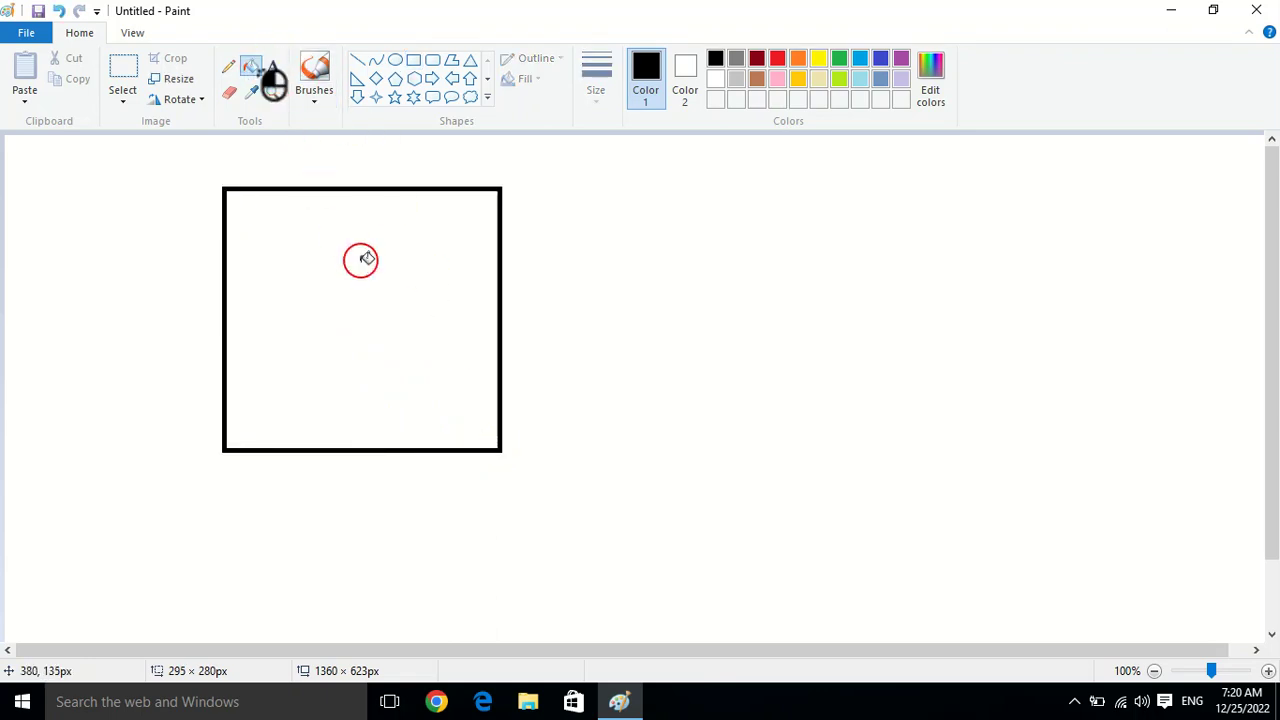
click(360, 260)
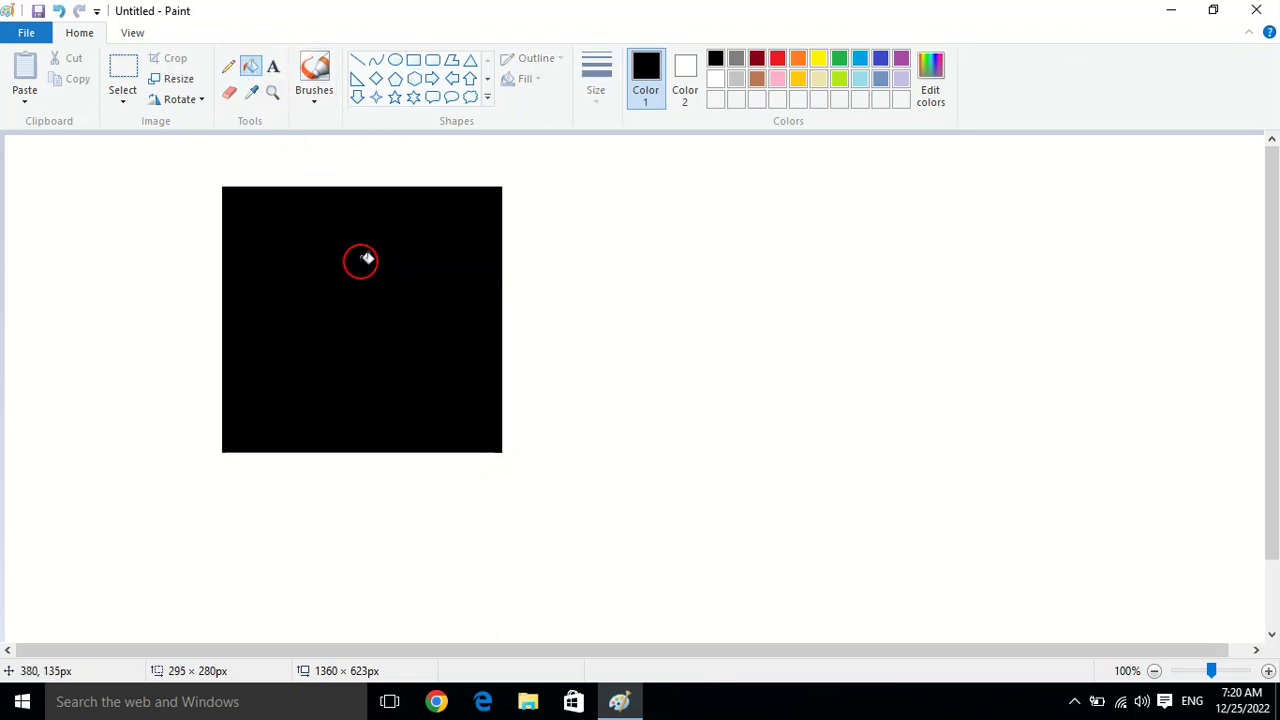
Step: Zoom in on the black square with the Magnifier up to the maximum 800%
click(274, 92)
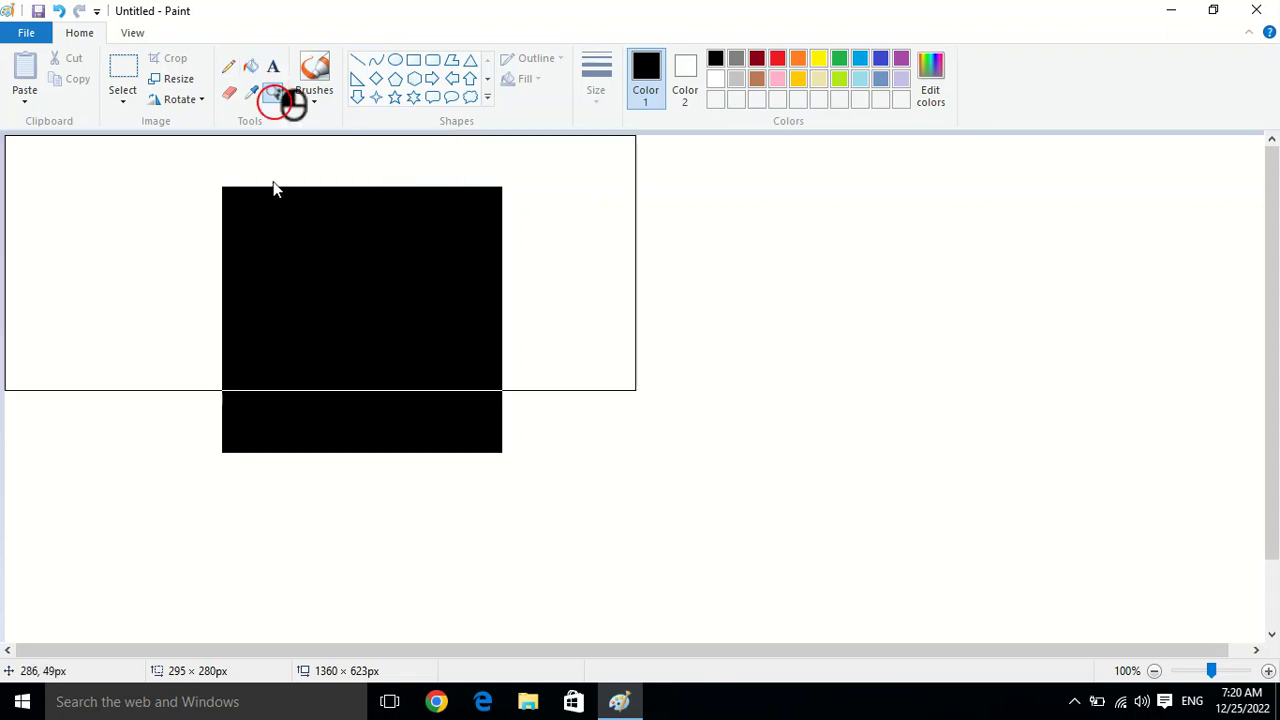
click(343, 292)
click(511, 351)
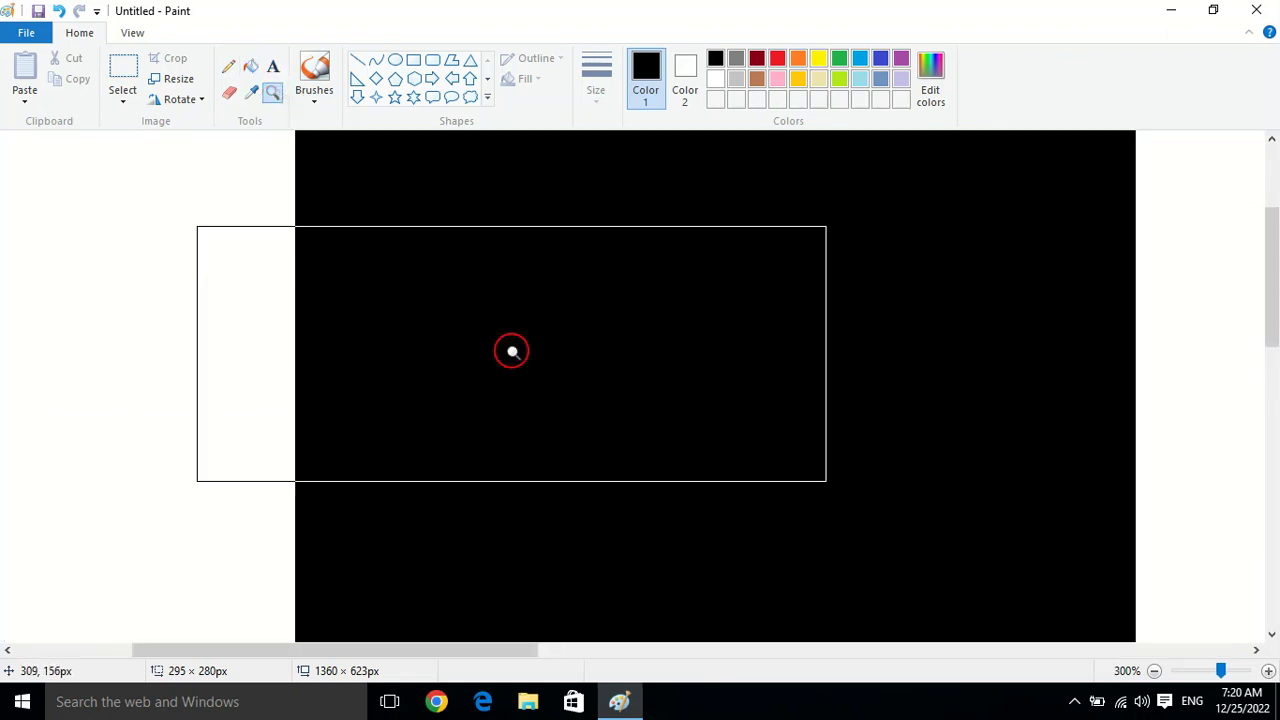
click(511, 351)
click(511, 351)
click(511, 351)
click(511, 351)
click(511, 351)
click(511, 351)
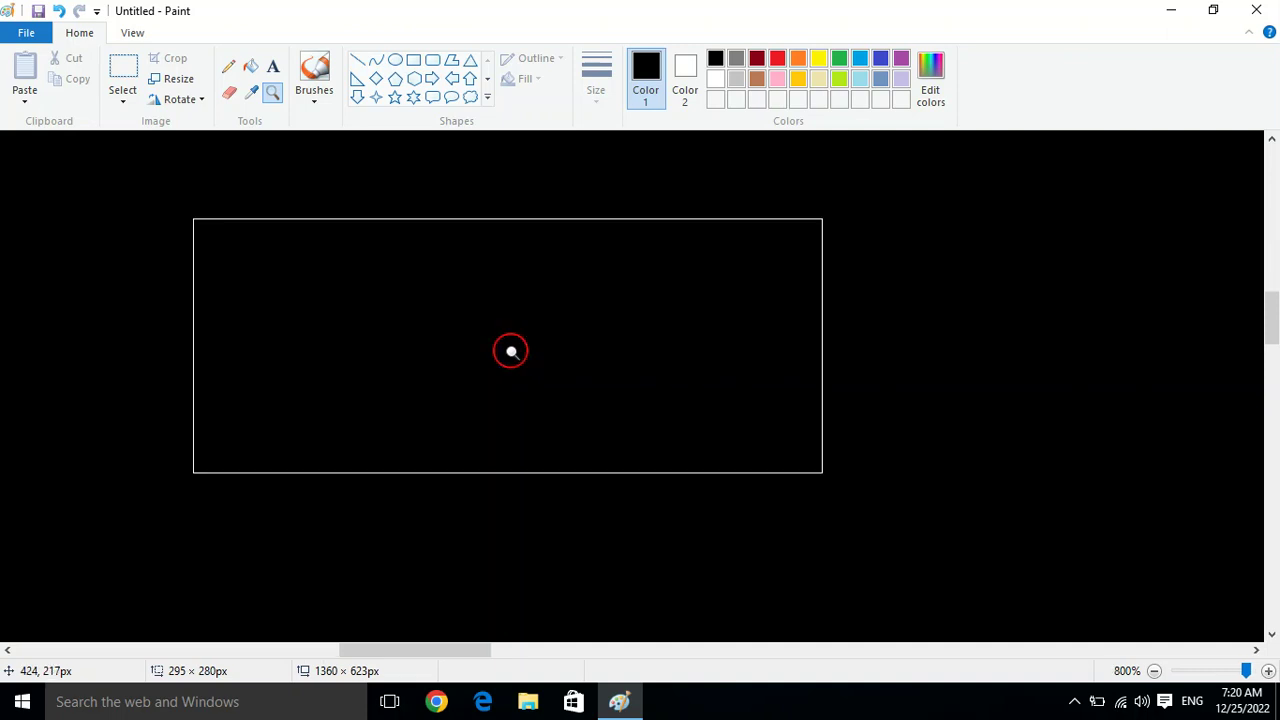
drag(1272, 320, 1272, 350)
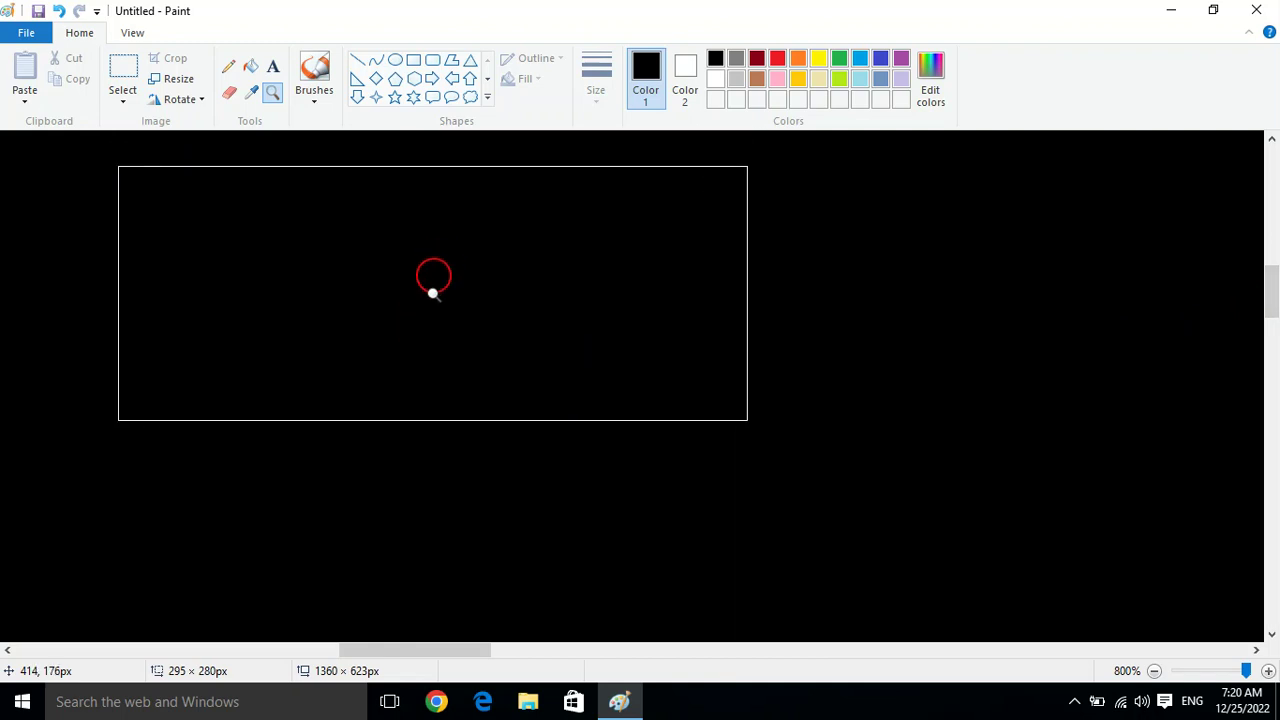
Step: Zoom back out step by step with the Magnifier to 100%
right_click(432, 297)
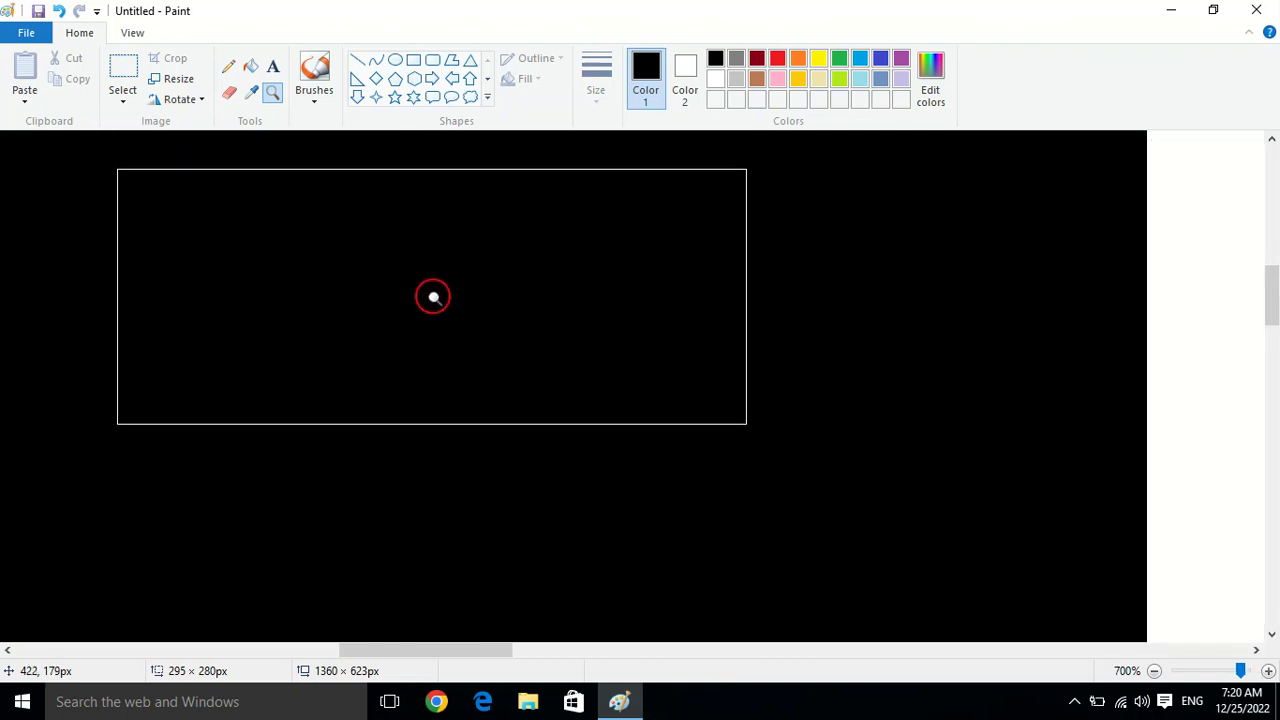
right_click(433, 297)
right_click(436, 297)
right_click(439, 297)
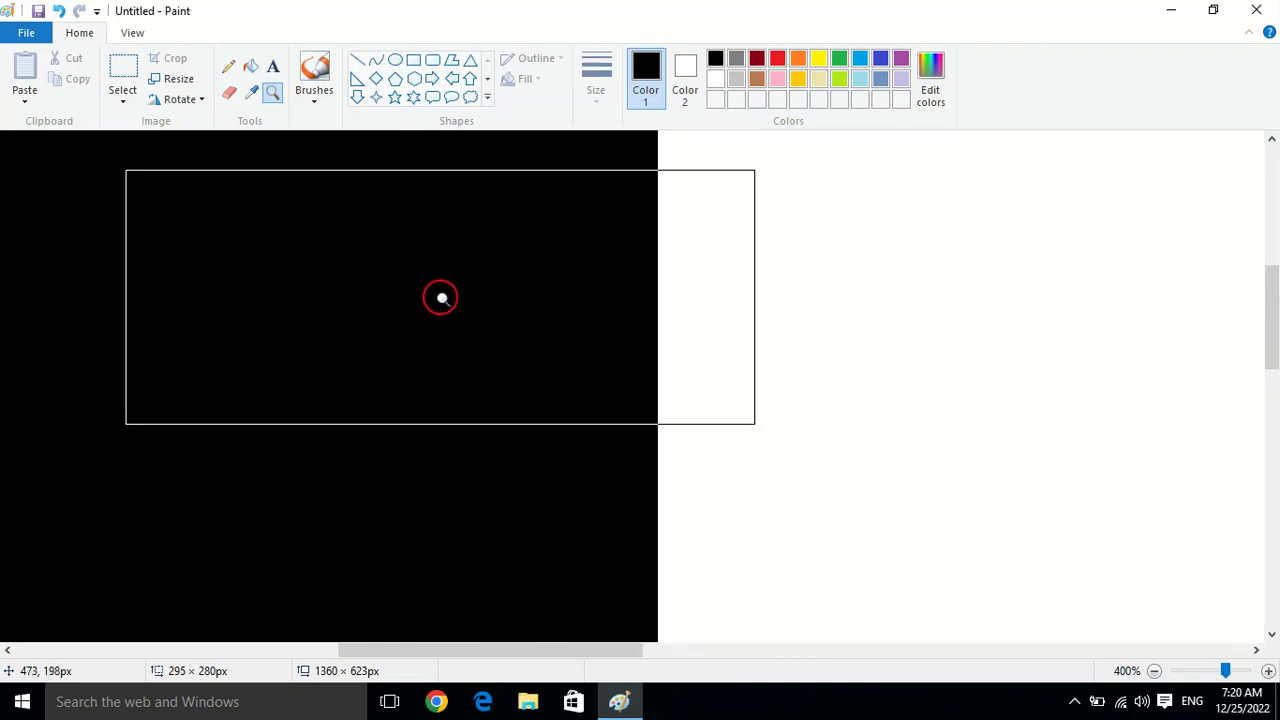
right_click(440, 297)
right_click(438, 299)
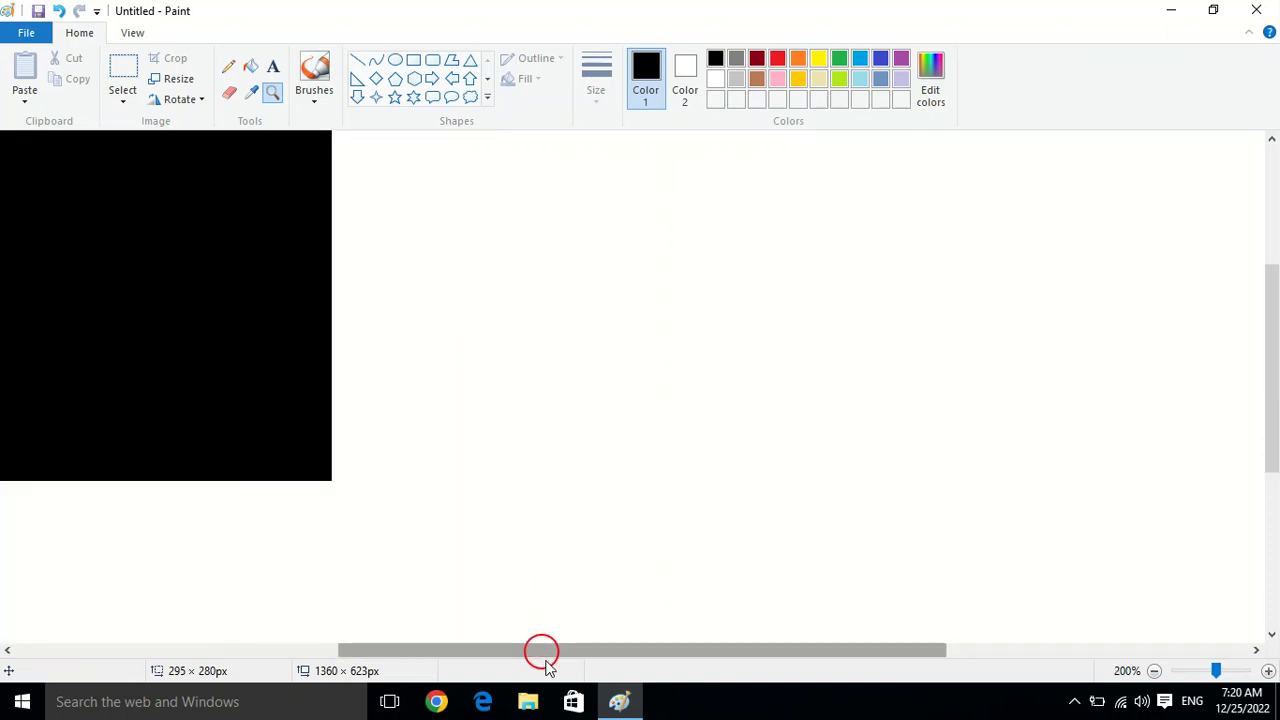
drag(547, 652, 326, 623)
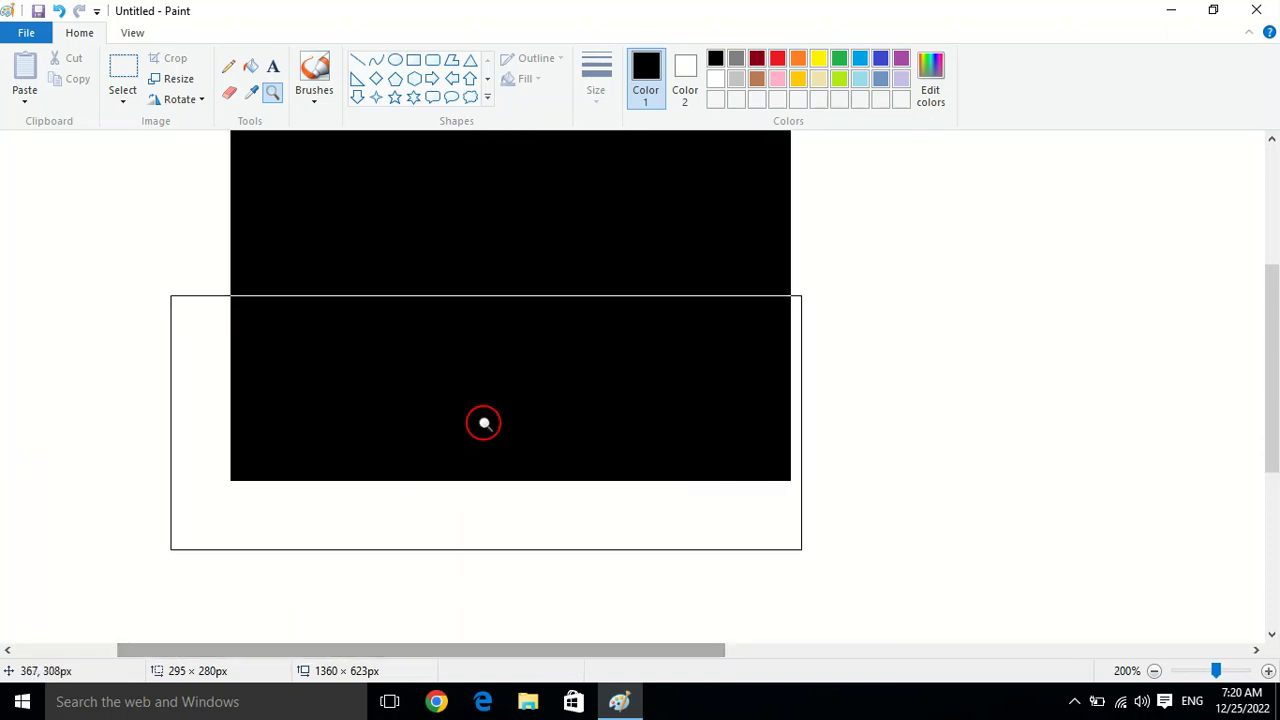
scroll(480, 425, up, 3)
right_click(480, 425)
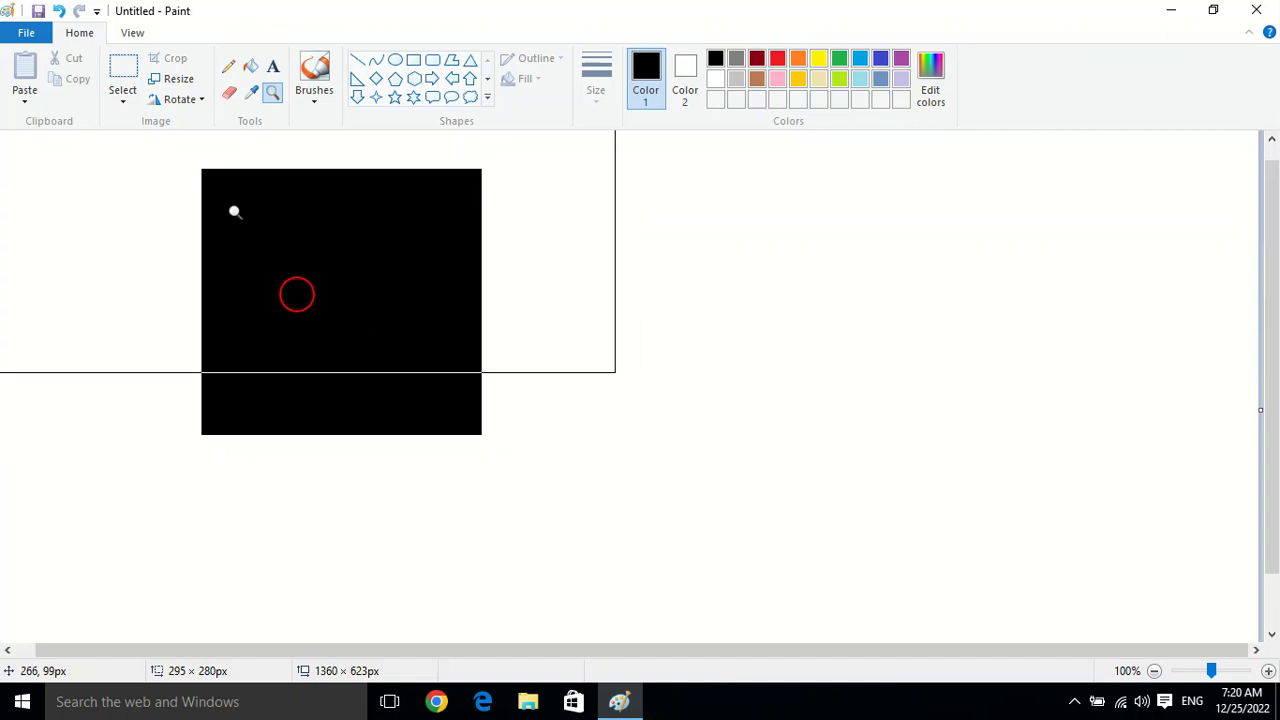
Step: Use the View tab's Zoom in, Zoom out and 100% controls, ending at 100%
click(133, 35)
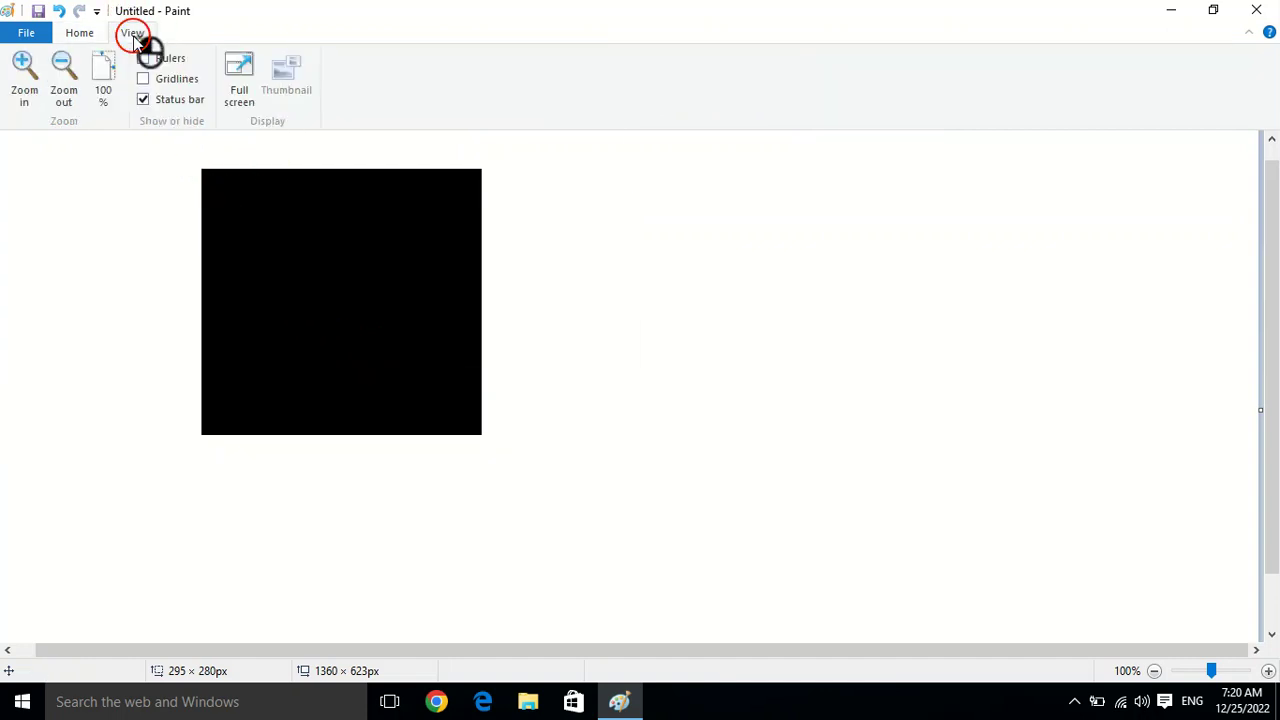
click(37, 88)
click(37, 88)
click(37, 88)
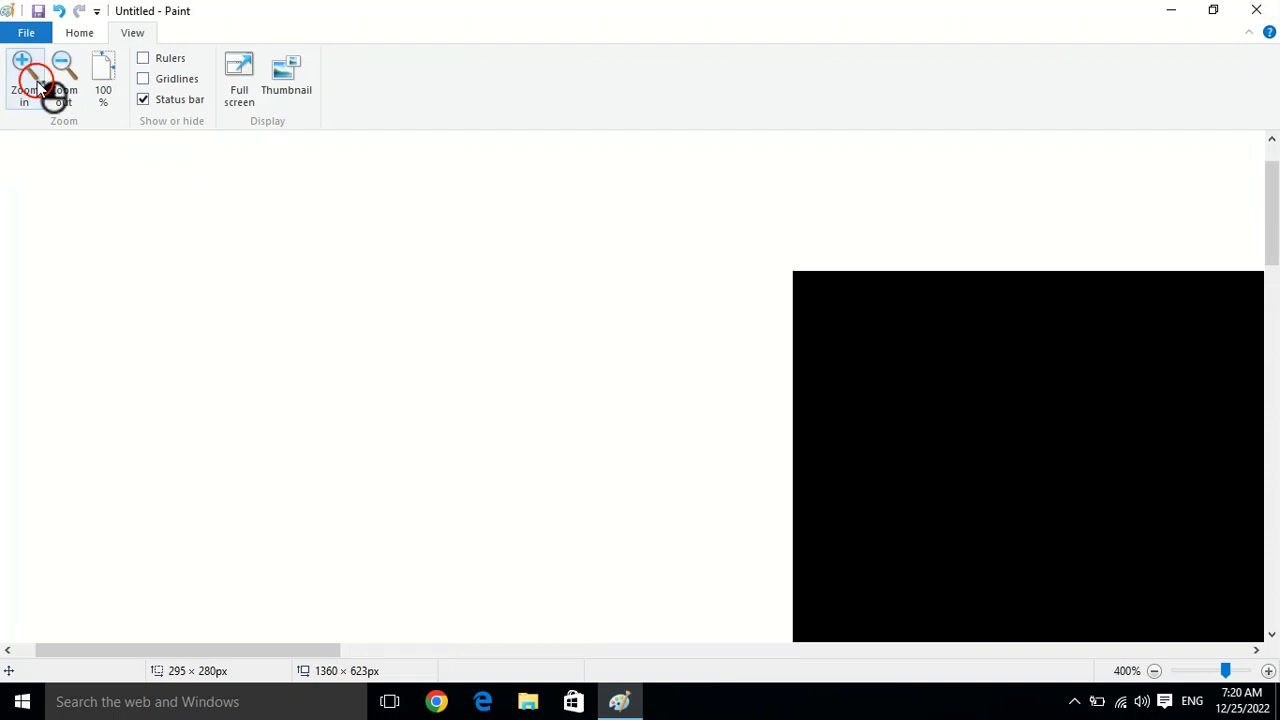
click(64, 90)
click(66, 91)
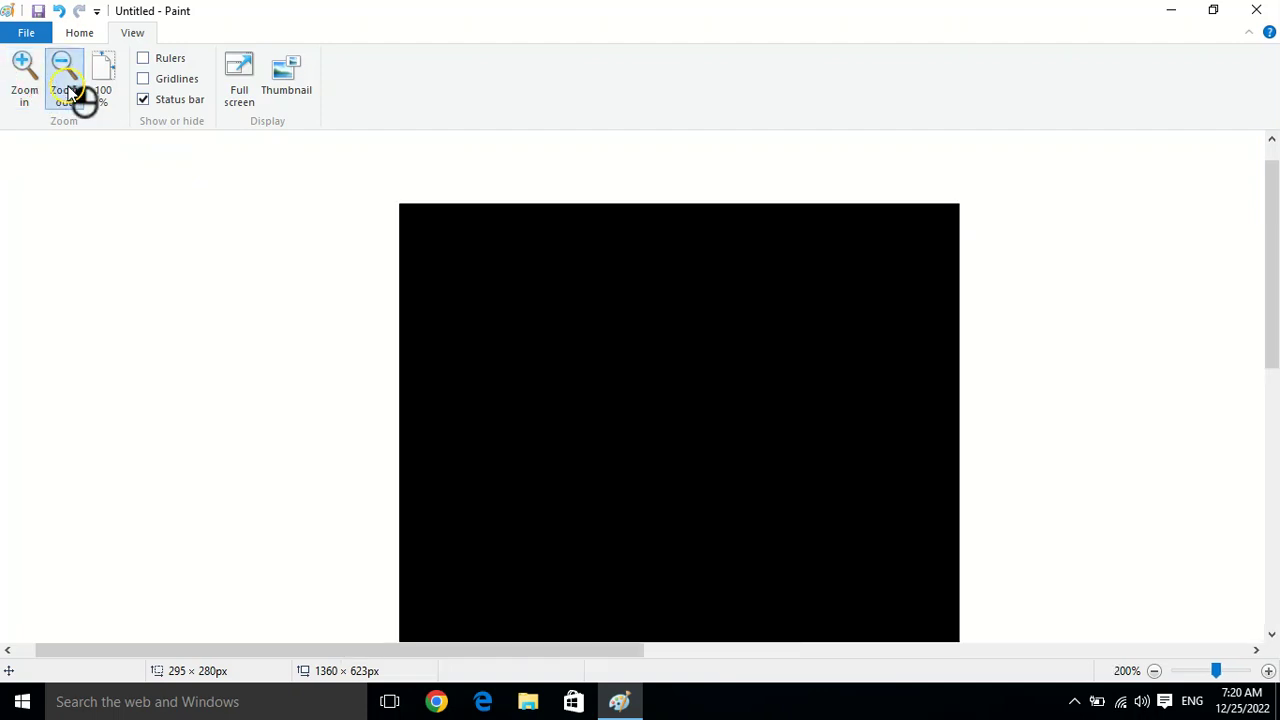
click(70, 92)
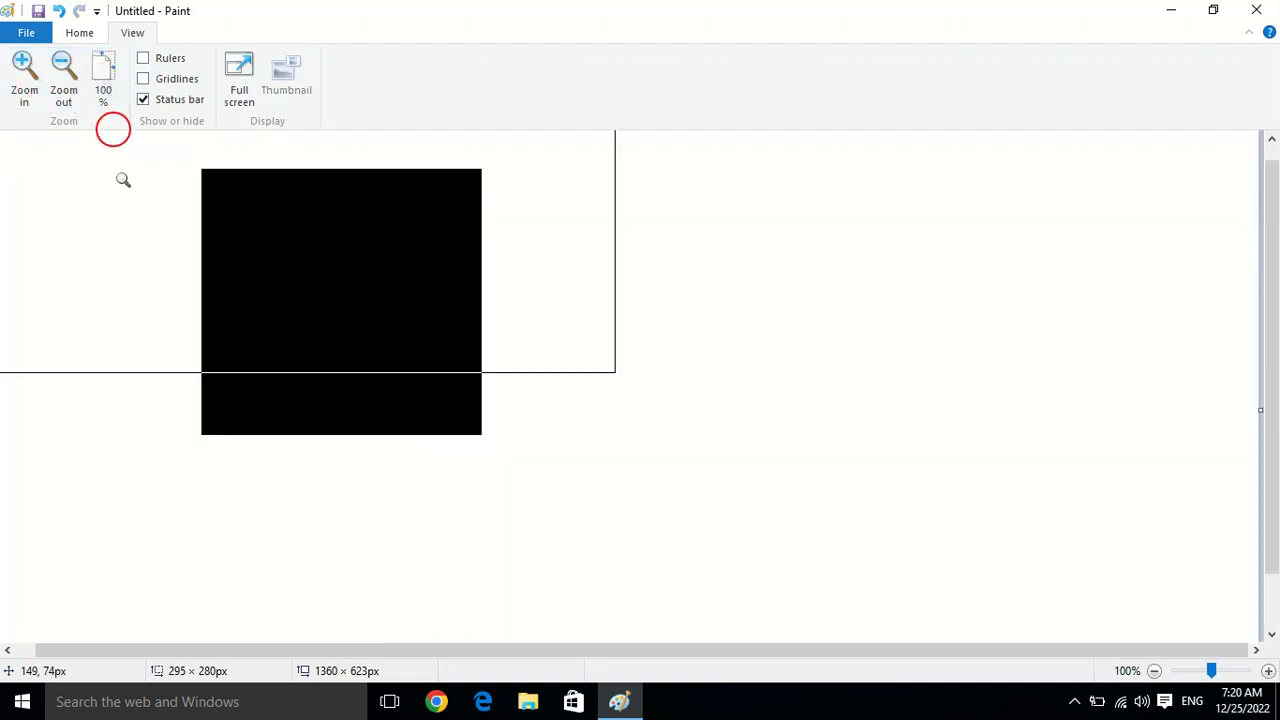
click(27, 70)
click(101, 84)
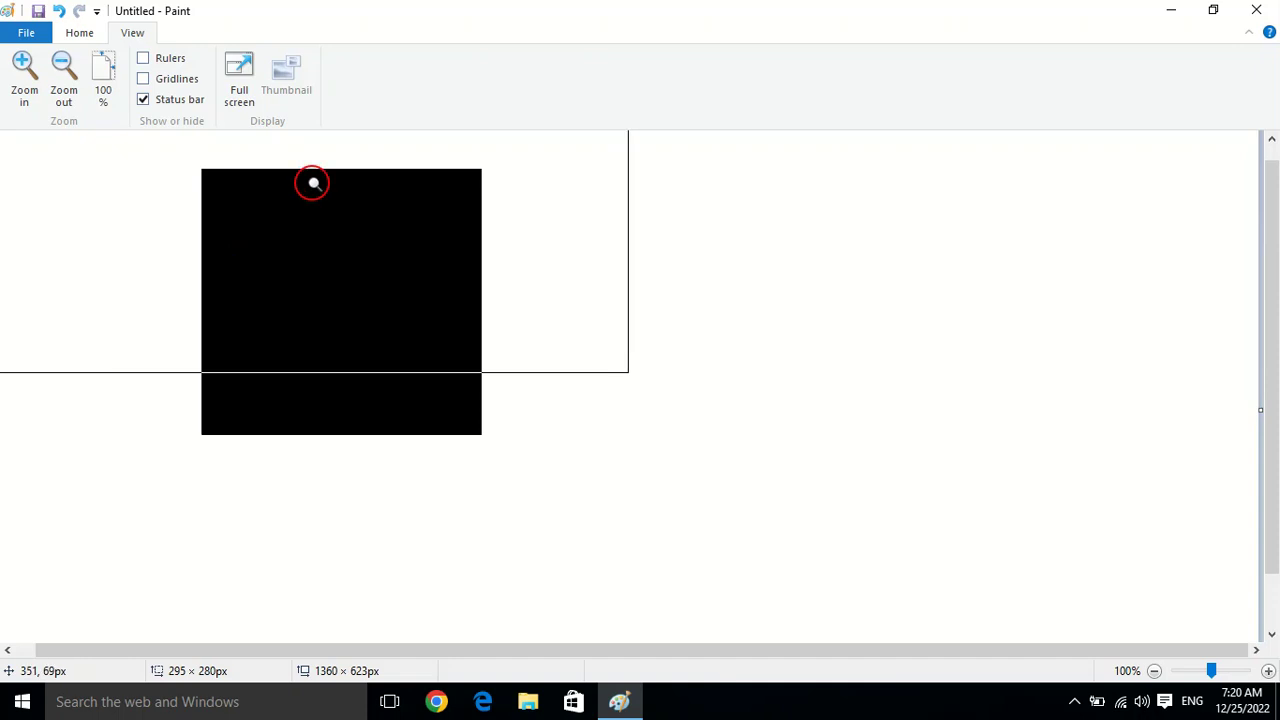
Step: Switch between the Home and View tabs, then start a new image to bring up the save prompt
click(78, 34)
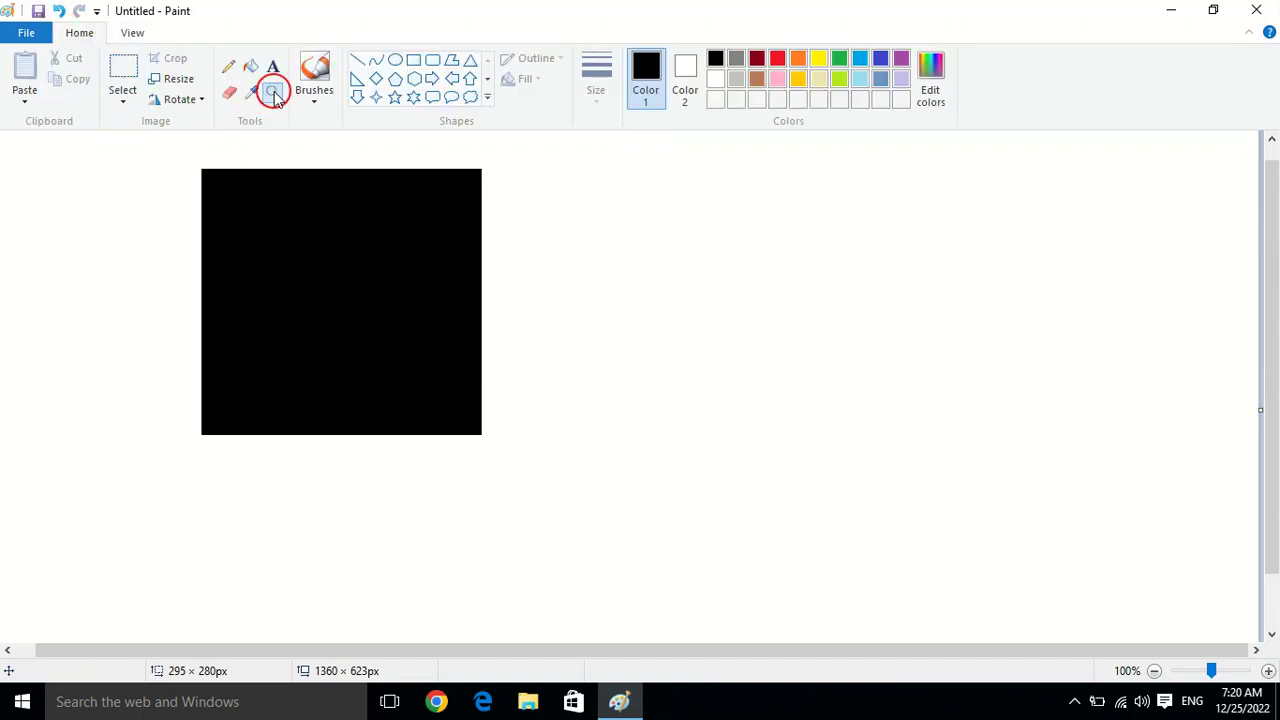
click(132, 33)
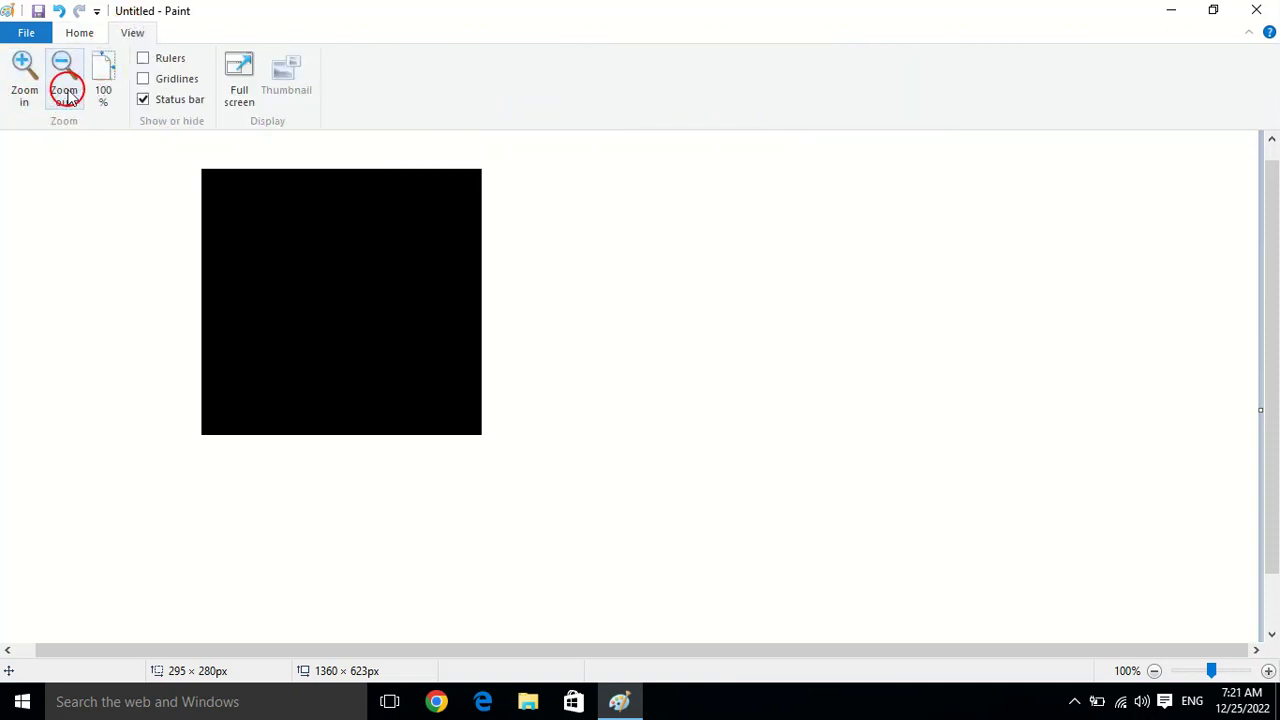
click(80, 33)
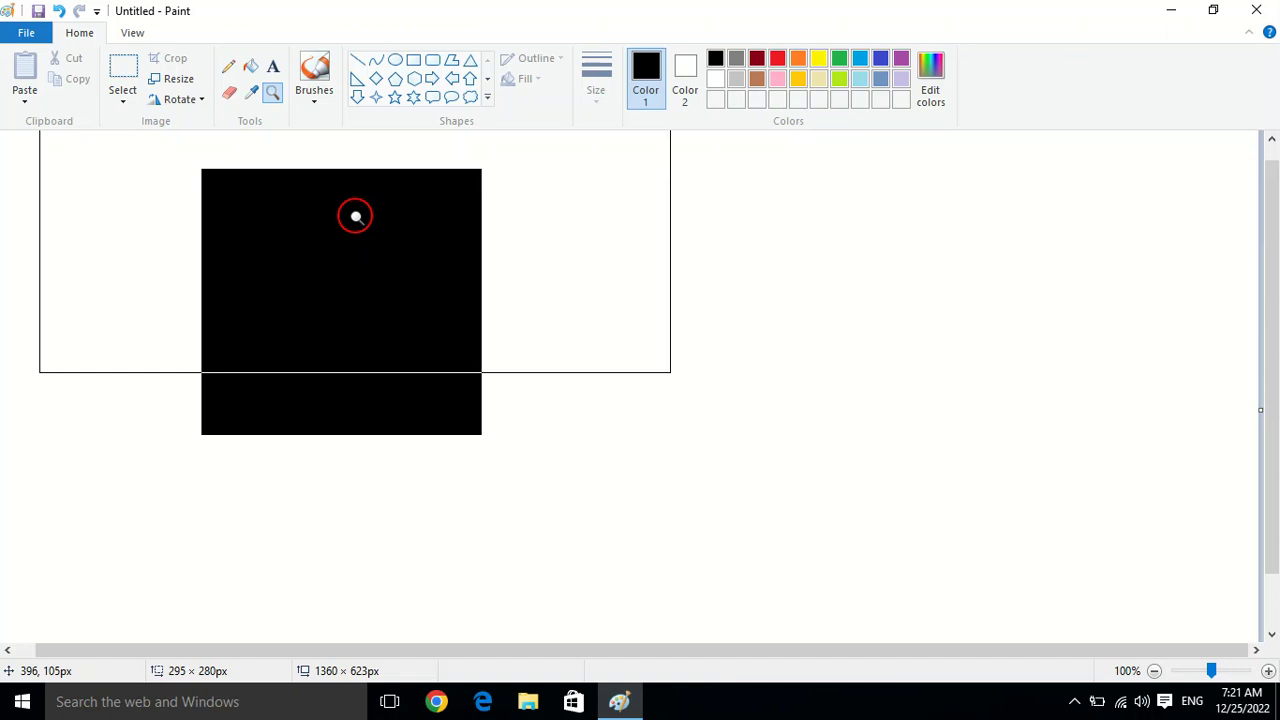
key(alt+F4)
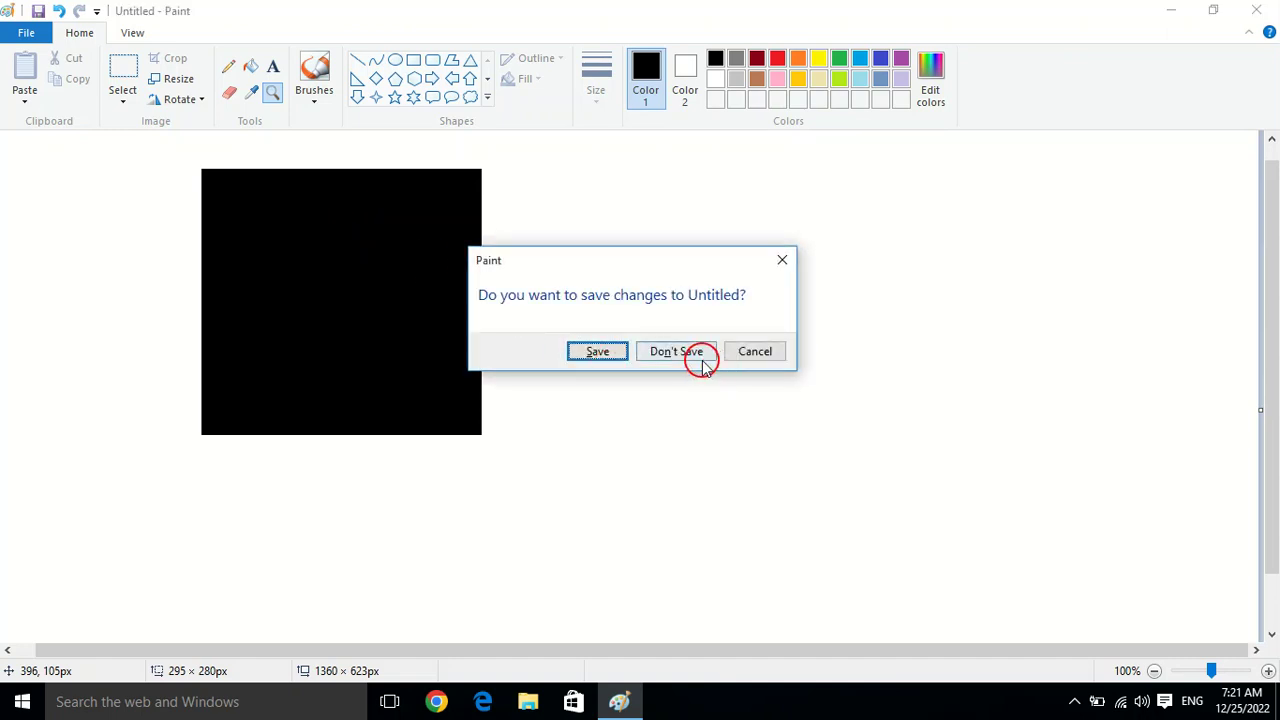
Step: Discard the black image unsaved and draw a rectangle, trying a few outline colours
click(700, 358)
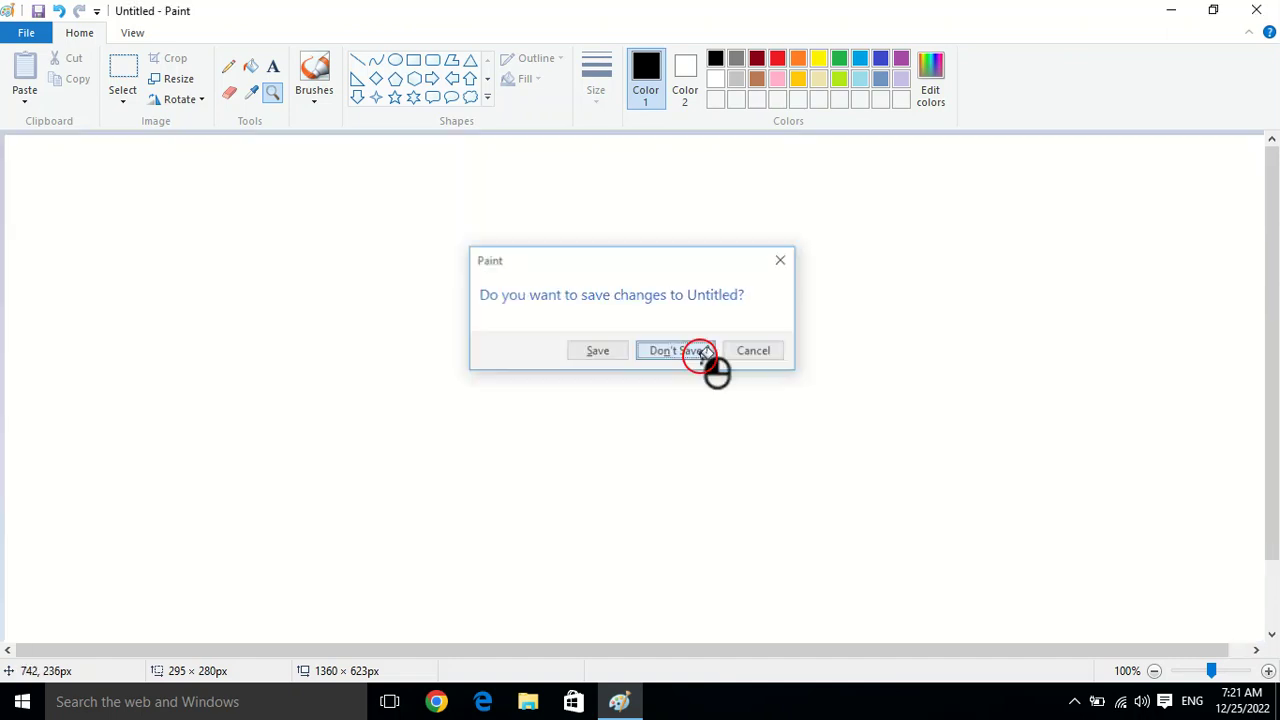
click(414, 60)
drag(278, 222, 626, 457)
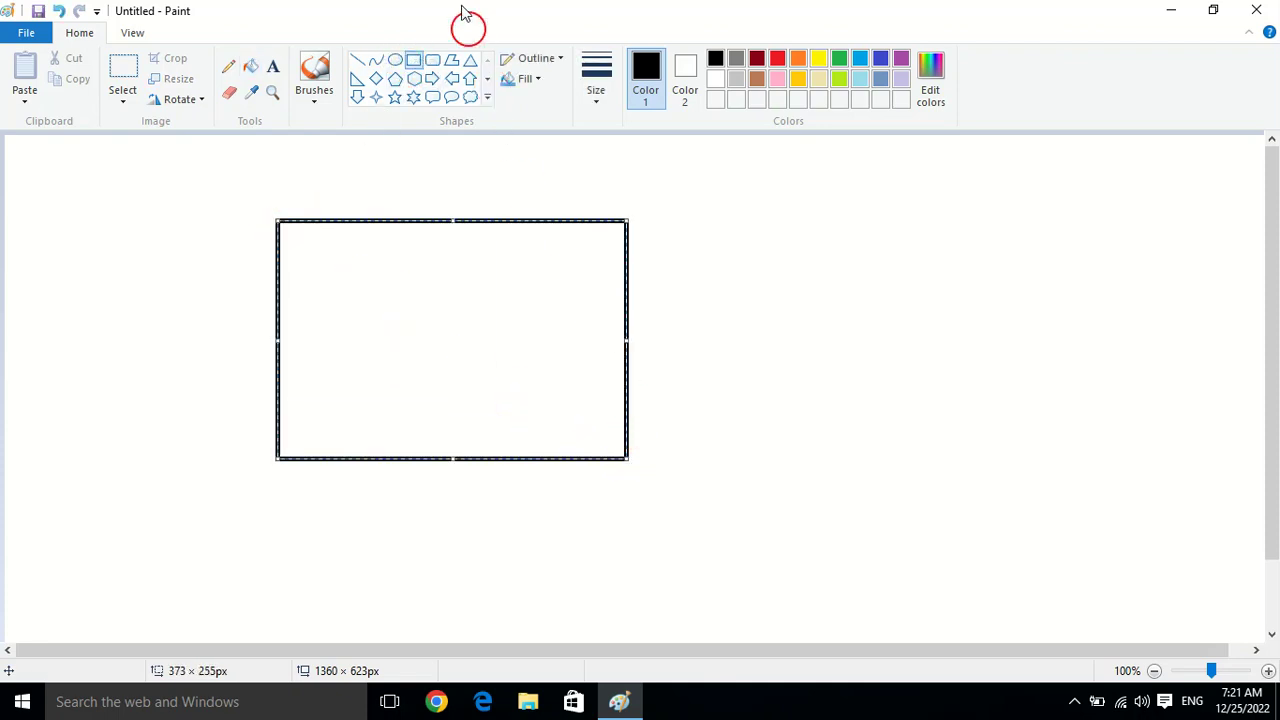
click(715, 79)
click(715, 58)
click(777, 79)
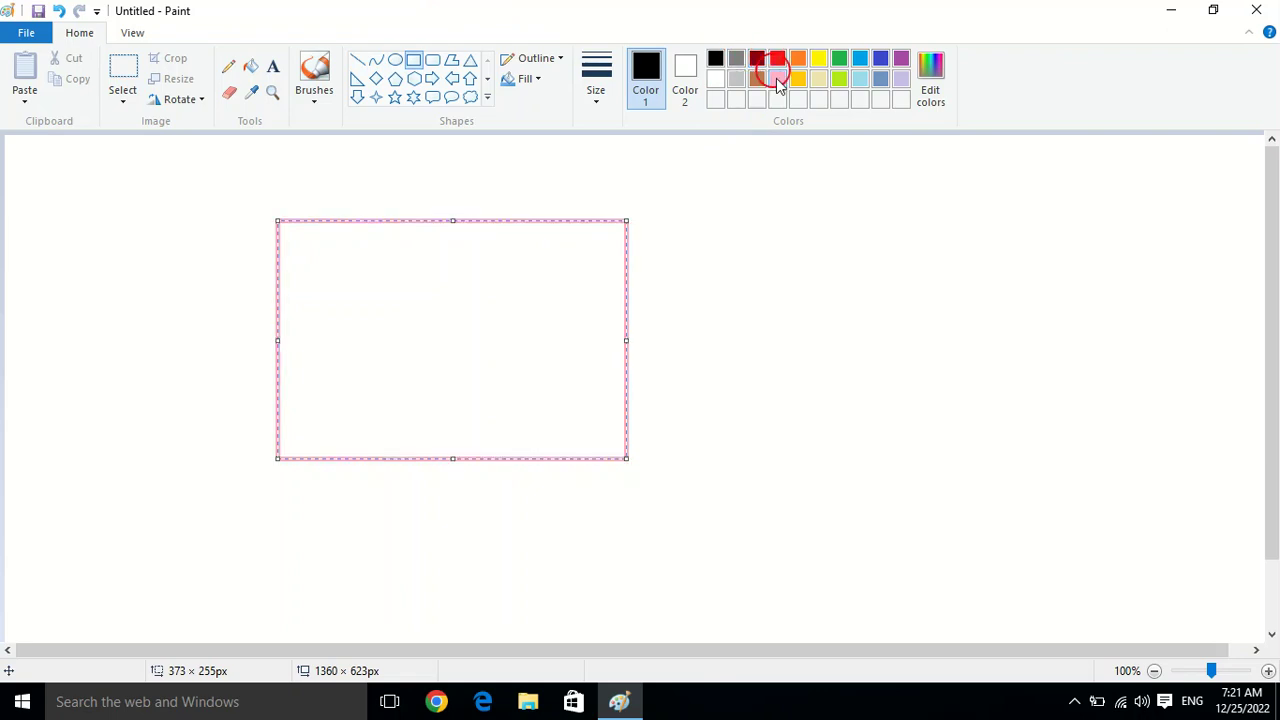
Step: Create a custom dark blue (0, 0, 196), add it to custom colours, and fill the rectangle
click(250, 68)
click(940, 100)
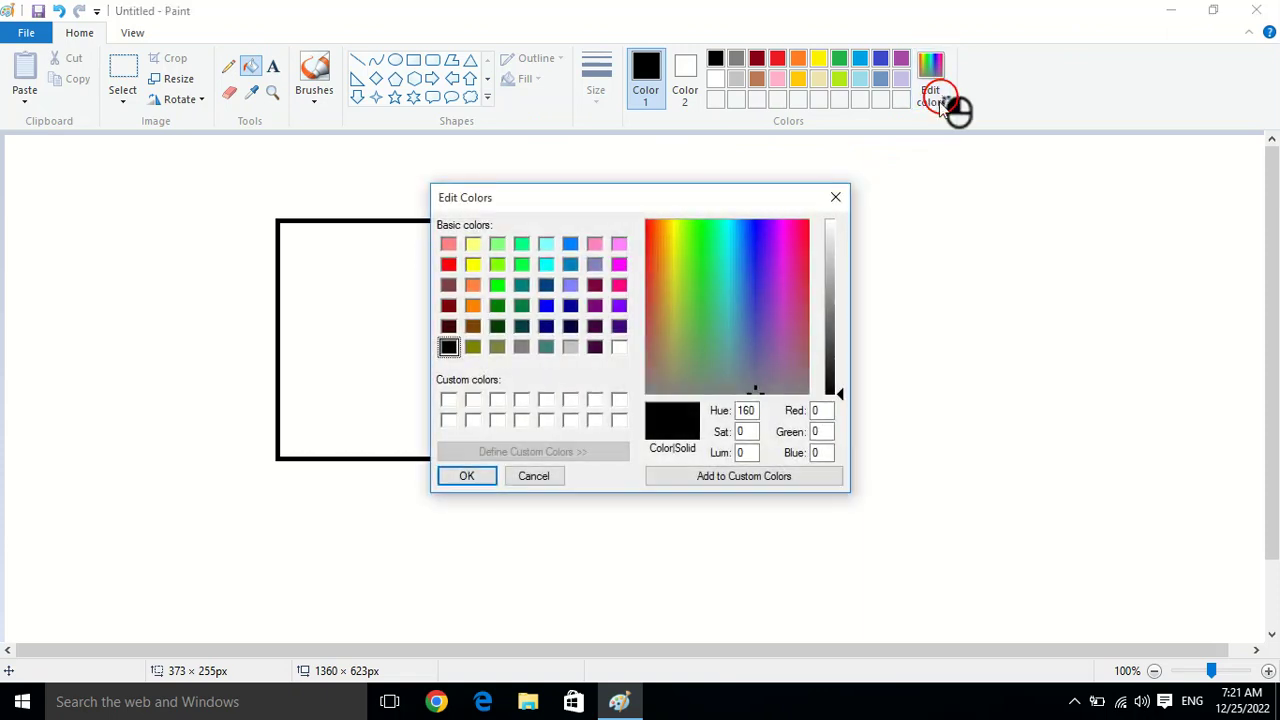
drag(751, 200, 1026, 165)
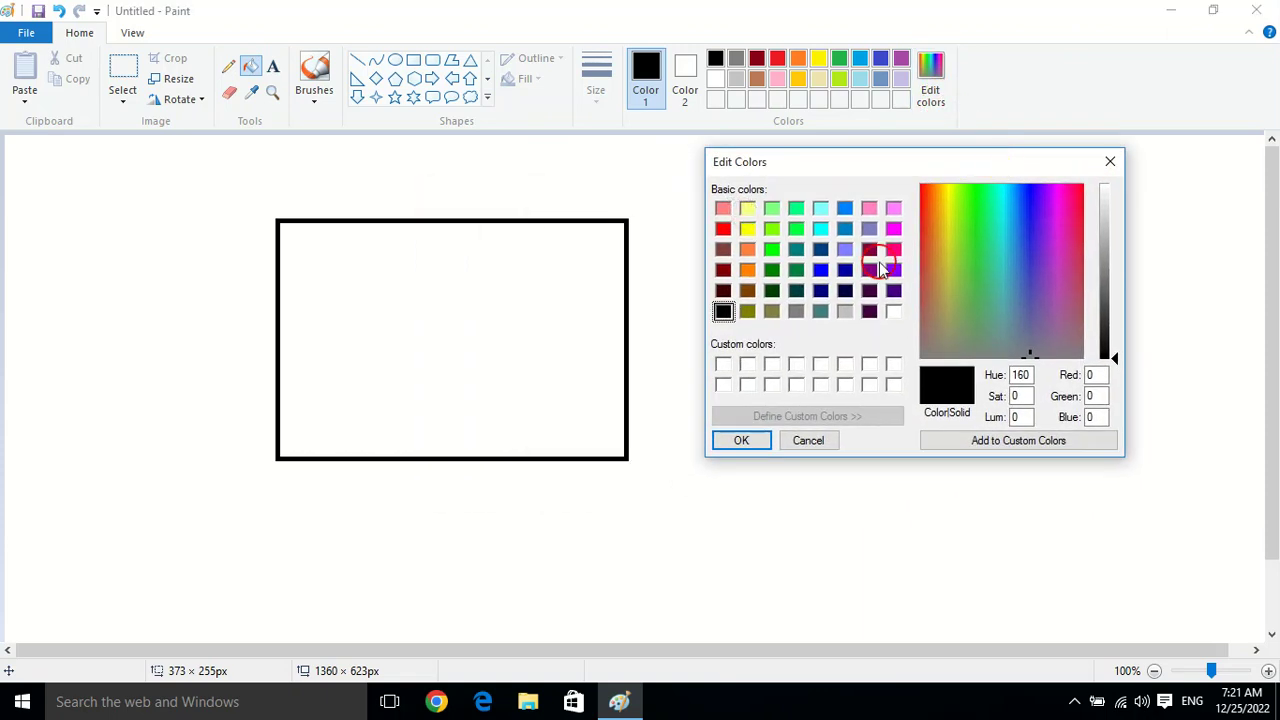
click(820, 270)
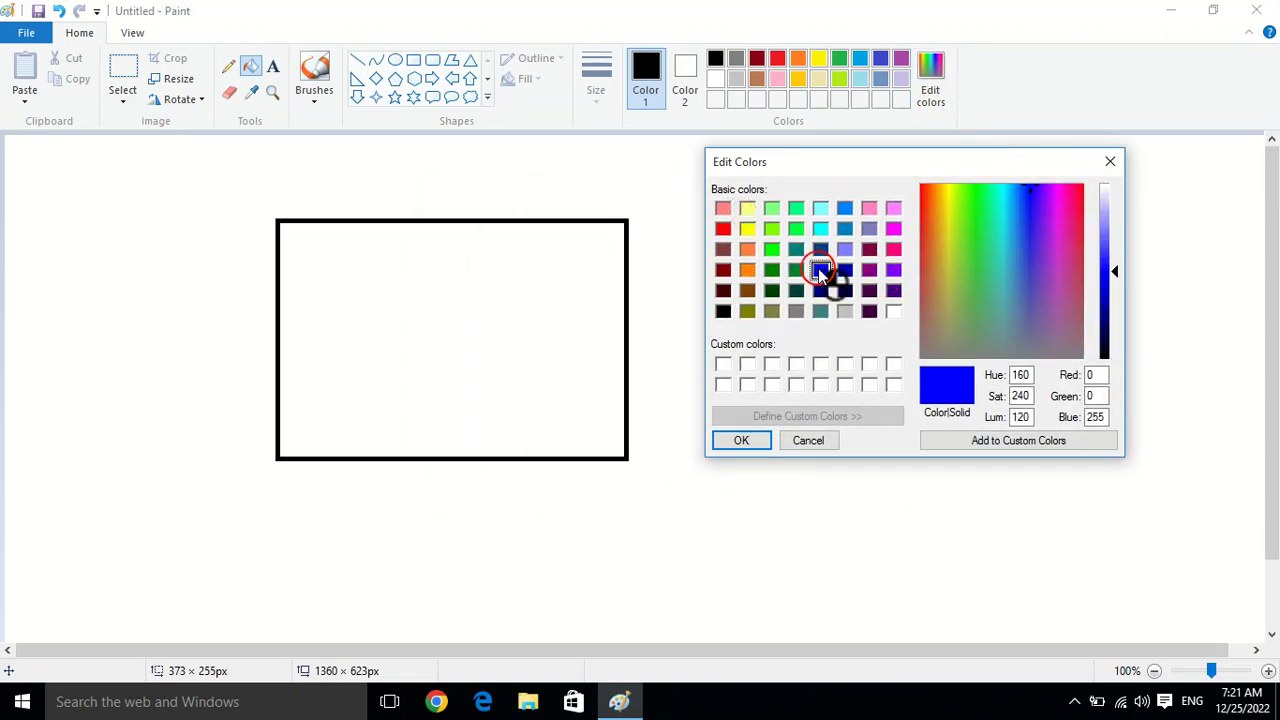
mouse_move(1115, 275)
mouse_down()
mouse_move(1127, 255)
mouse_move(1117, 215)
mouse_move(1119, 310)
mouse_move(1119, 291)
mouse_up()
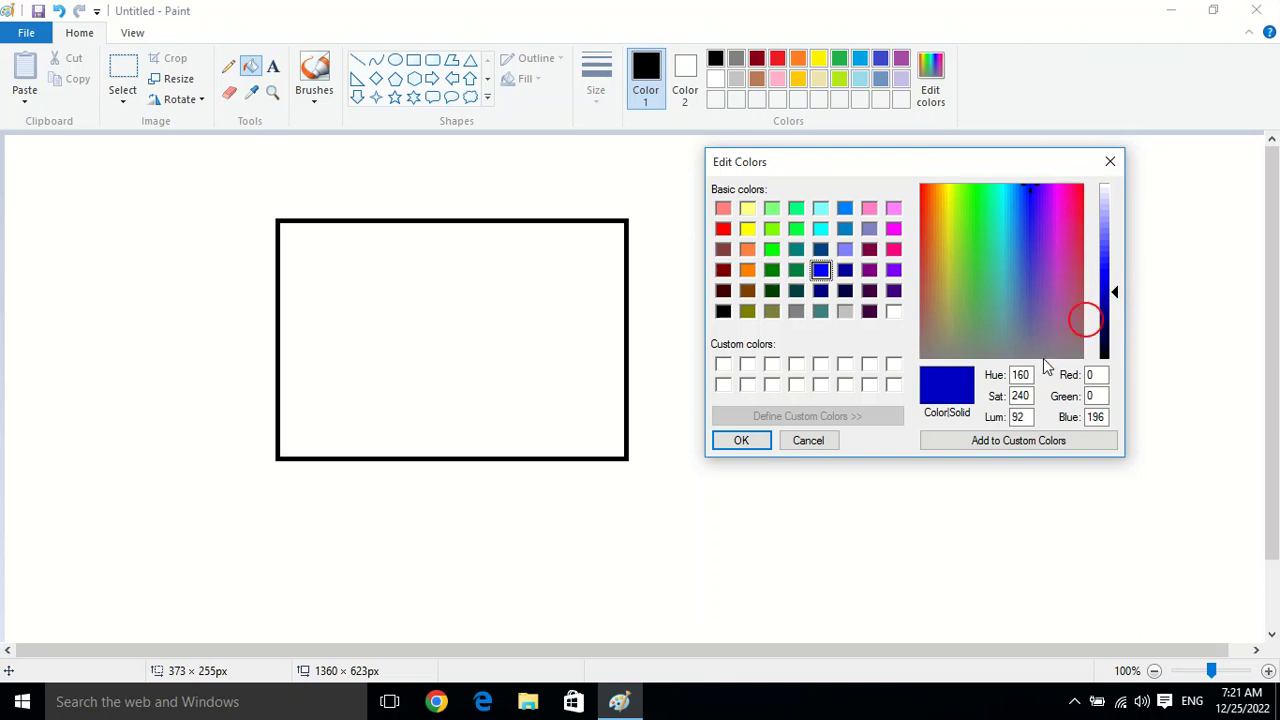
click(995, 445)
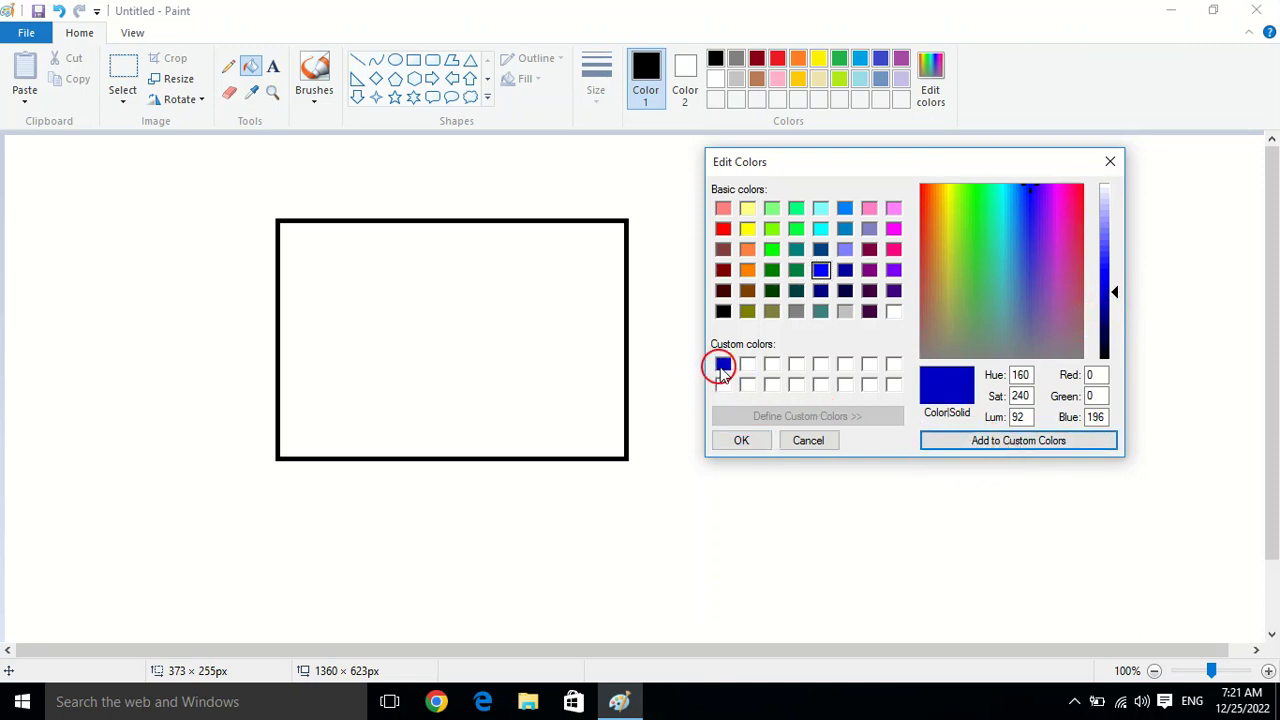
click(741, 441)
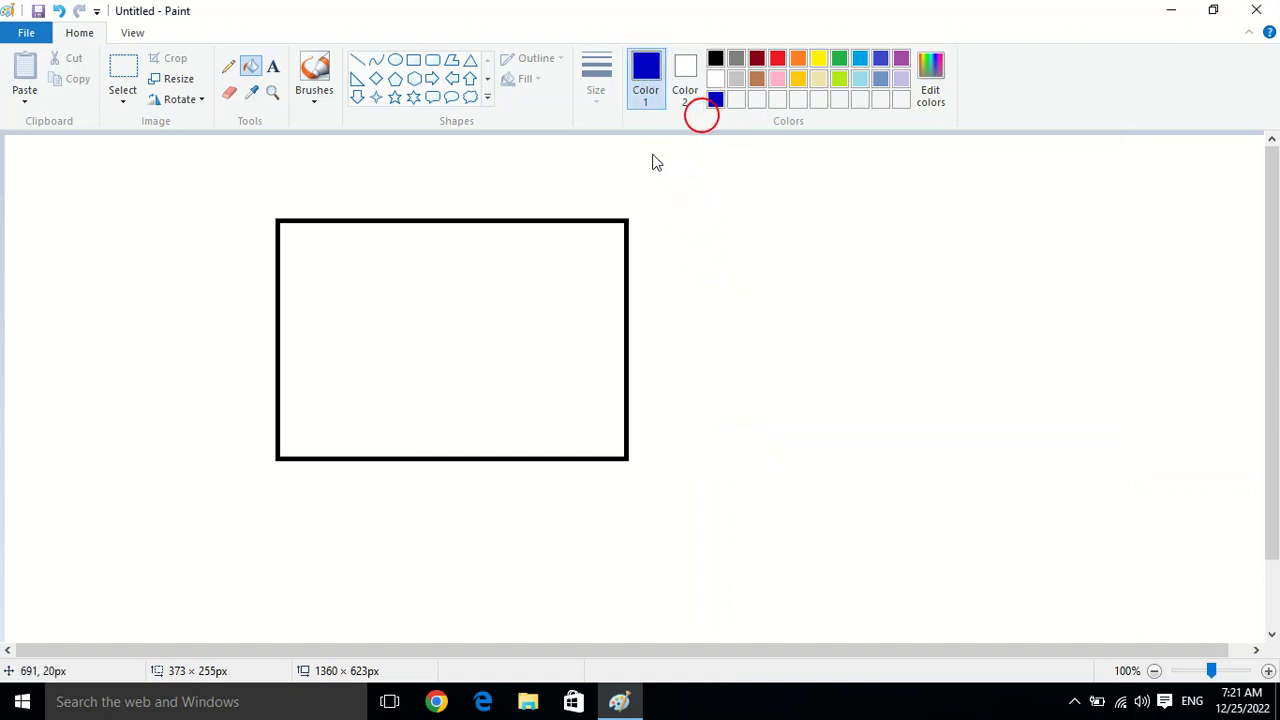
click(425, 358)
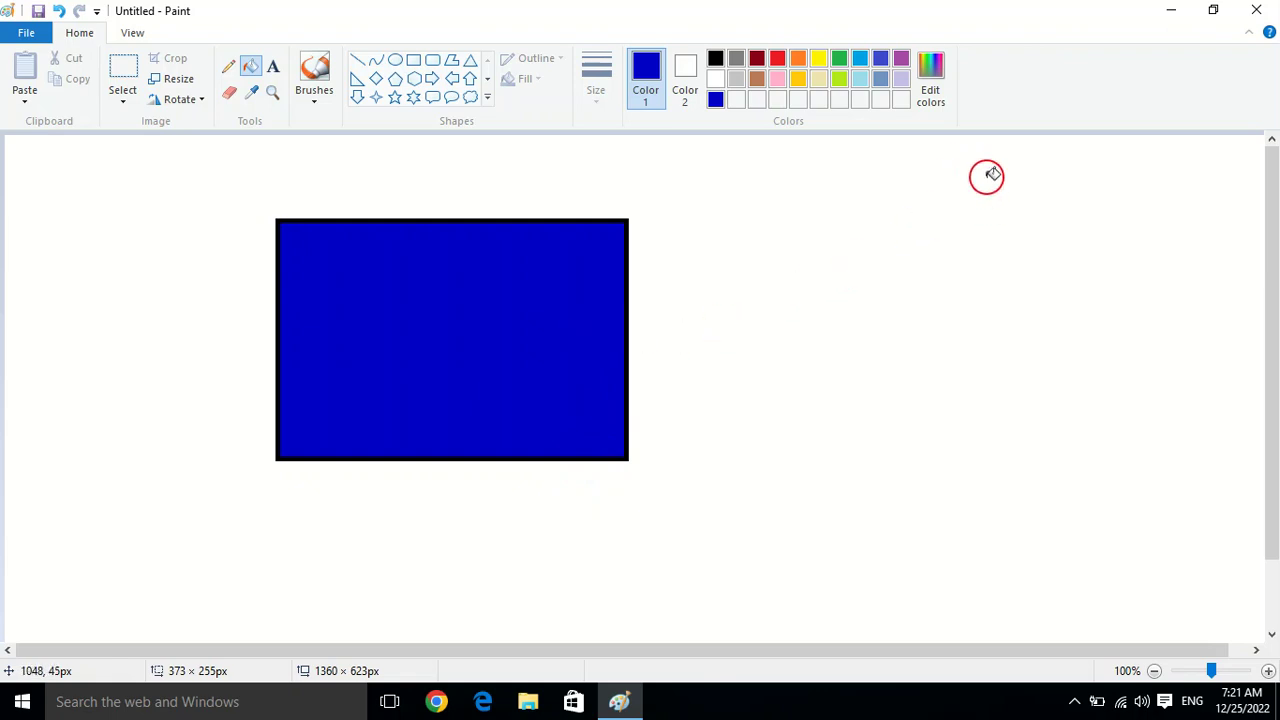
Step: Create a pale yellow custom colour (255, 255, 130) and fill the rectangle with it
click(931, 75)
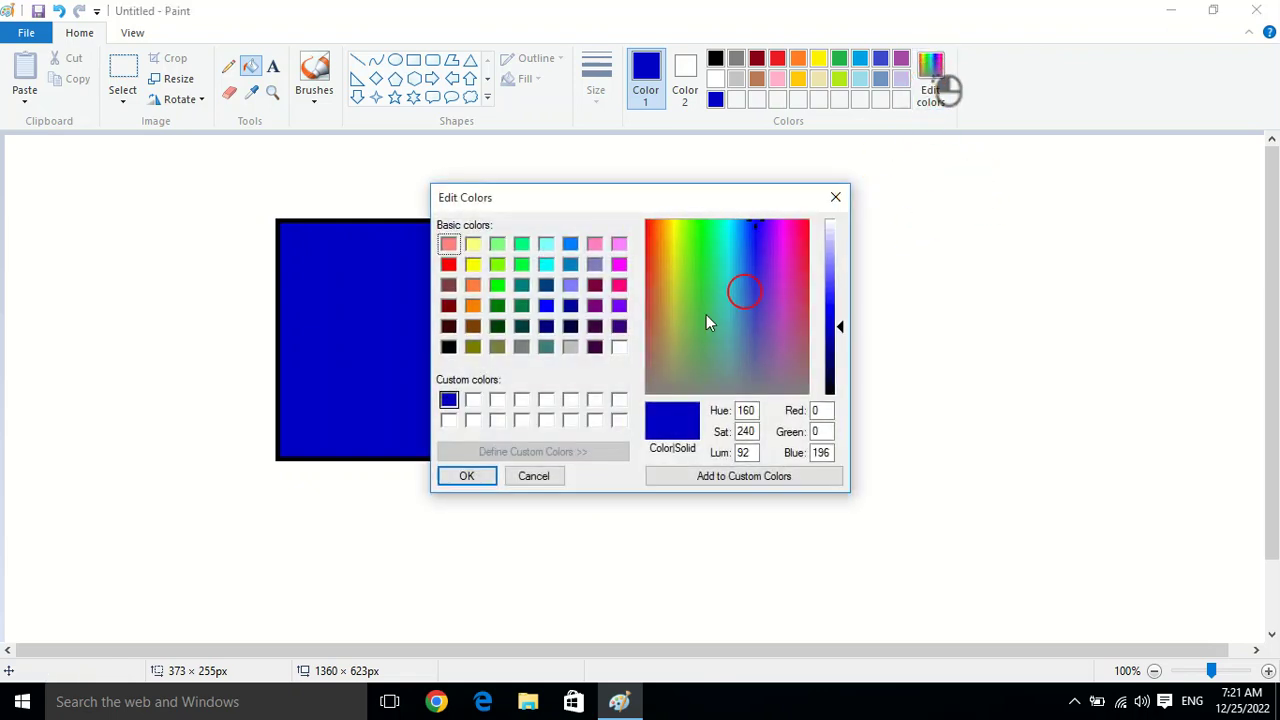
click(472, 266)
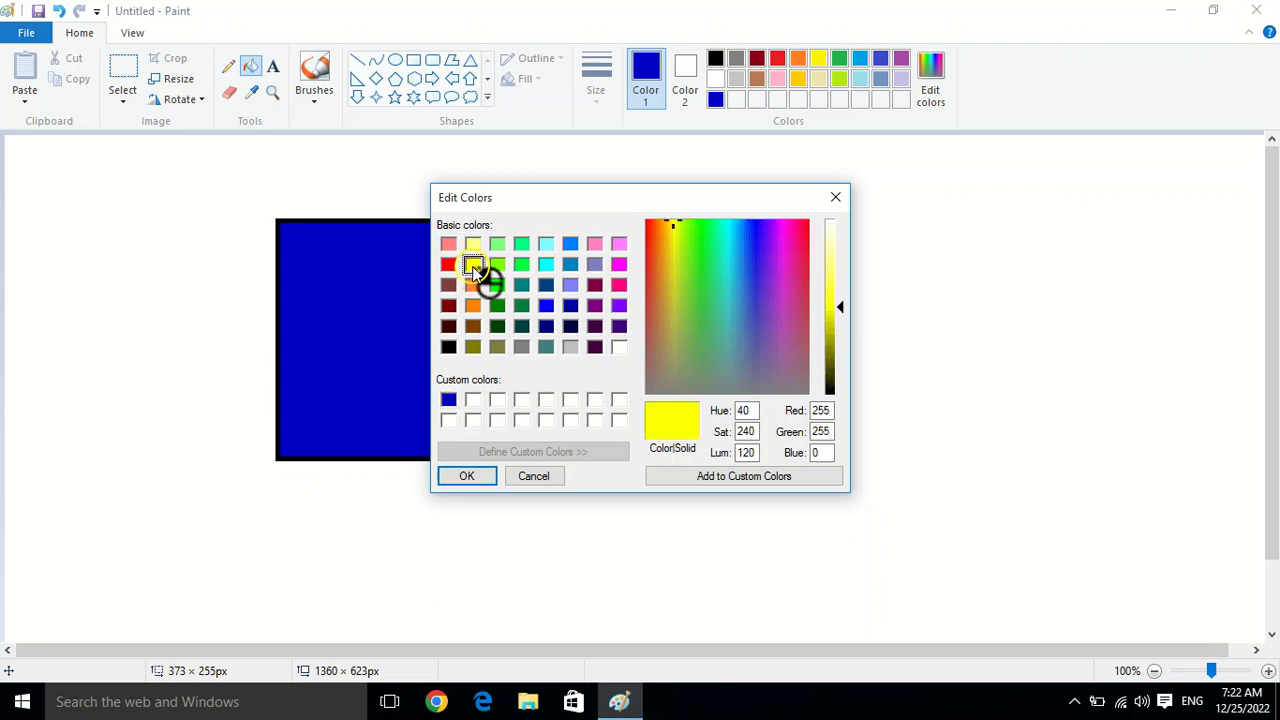
drag(840, 310, 840, 252)
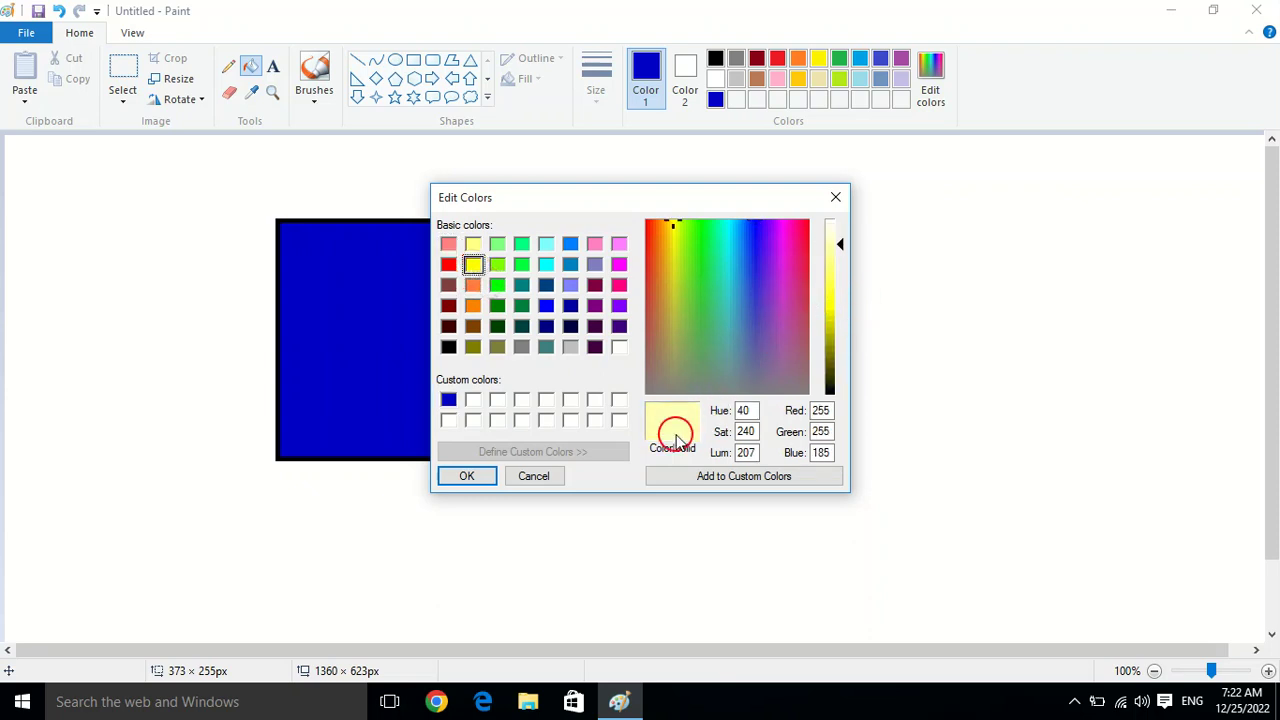
drag(840, 244, 845, 308)
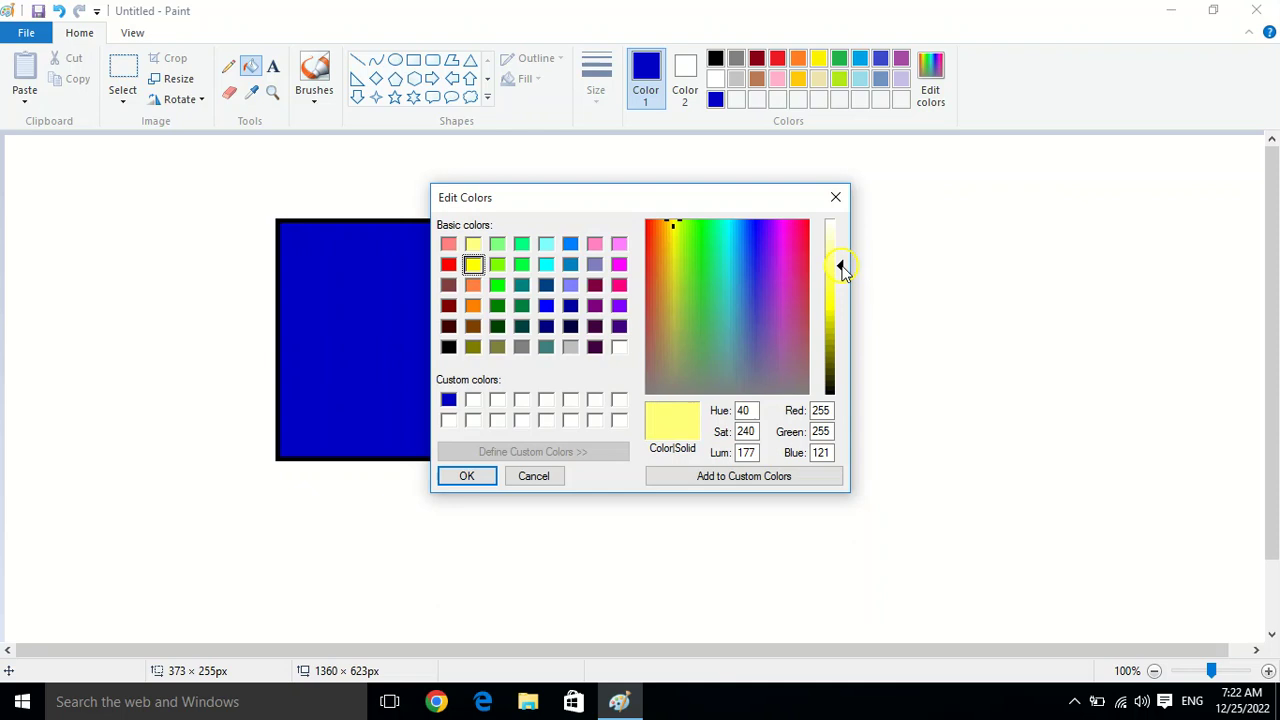
click(735, 483)
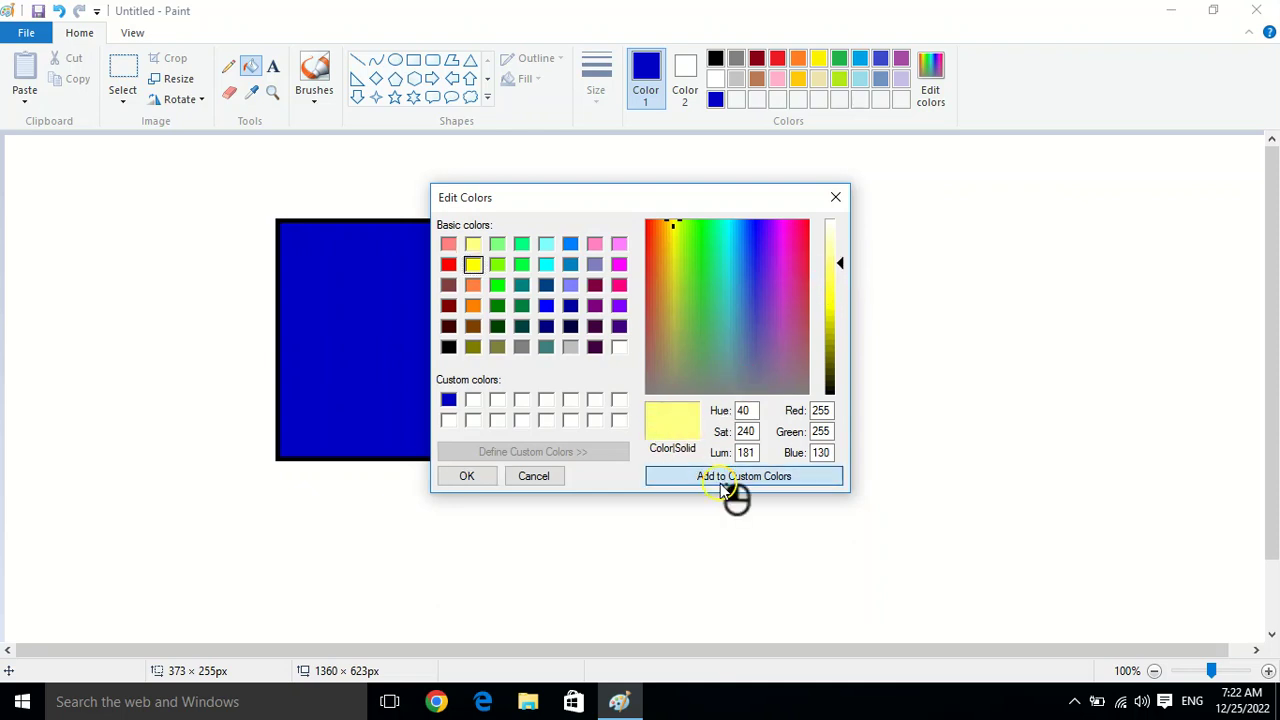
click(478, 478)
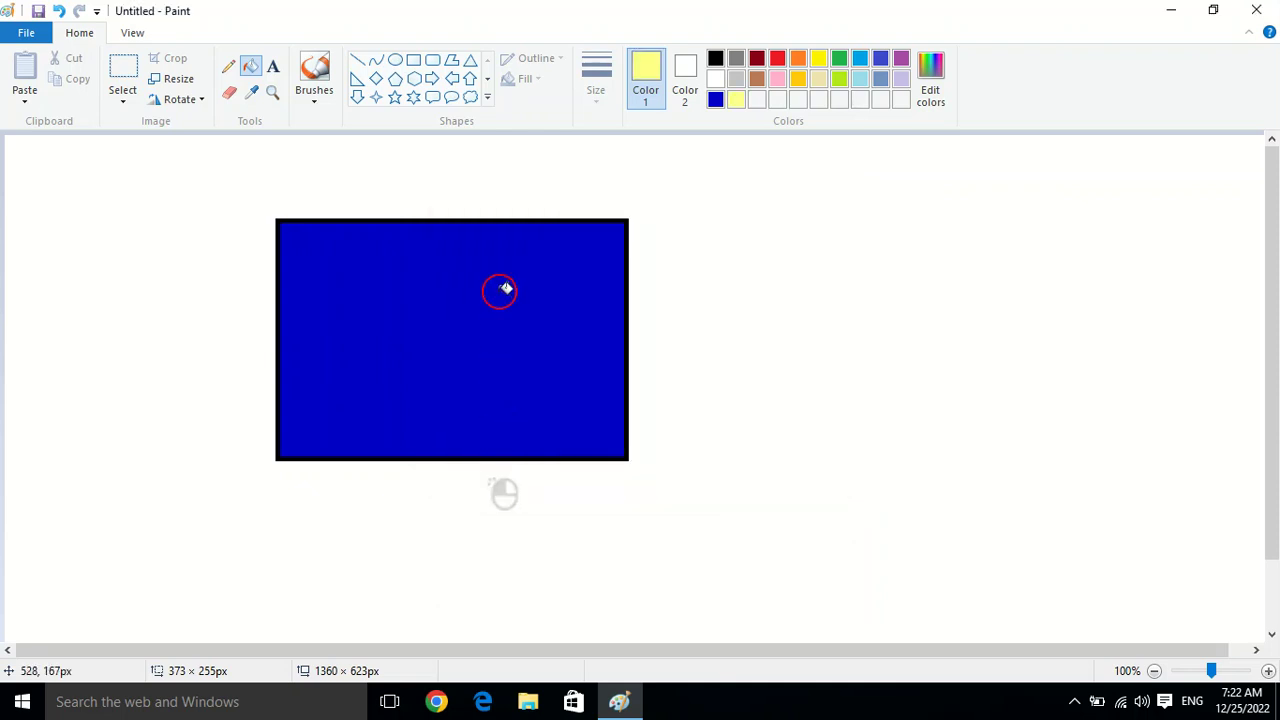
click(505, 290)
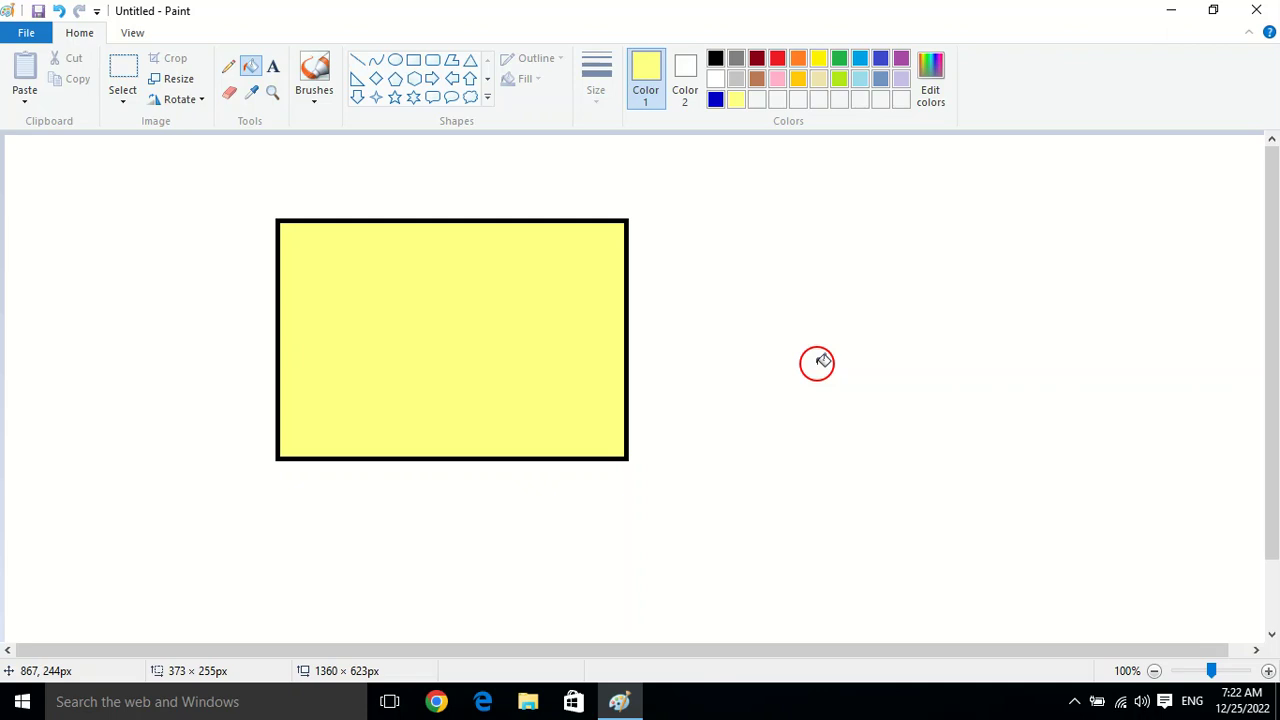
Step: Discard the yellow rectangle unsaved and draw a new black rectangle on the fresh canvas
key(alt+F4)
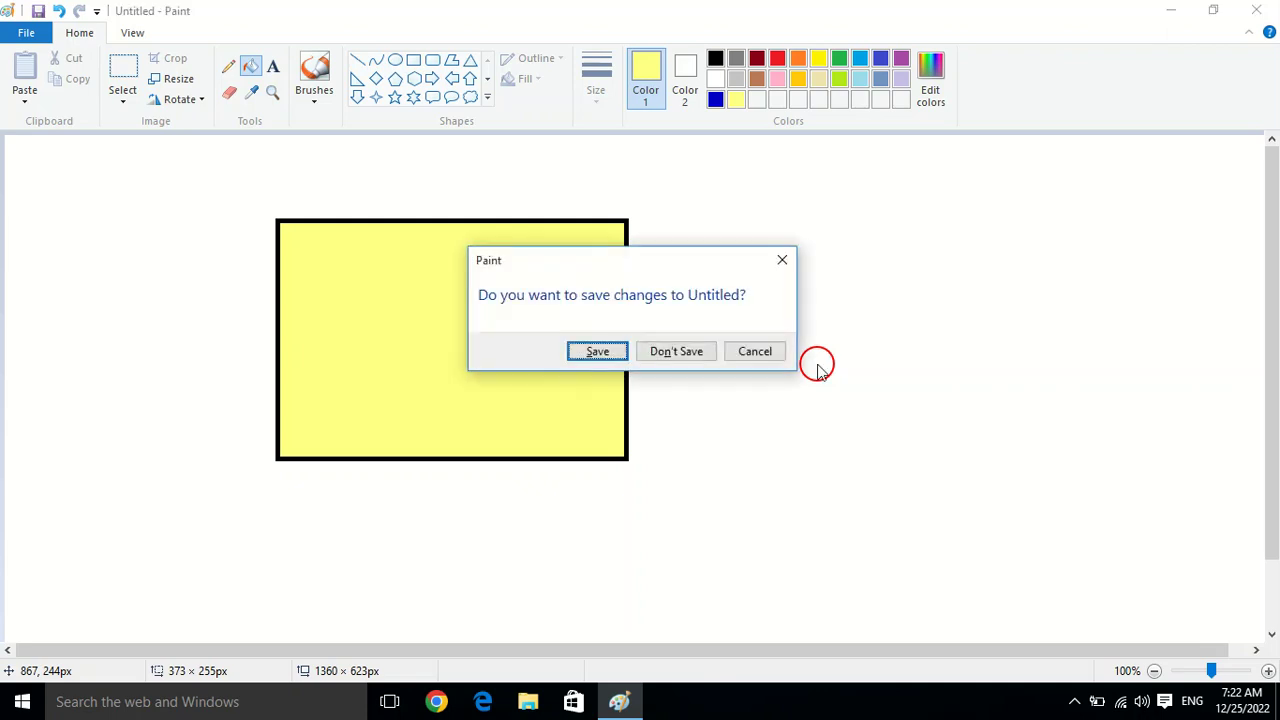
click(677, 351)
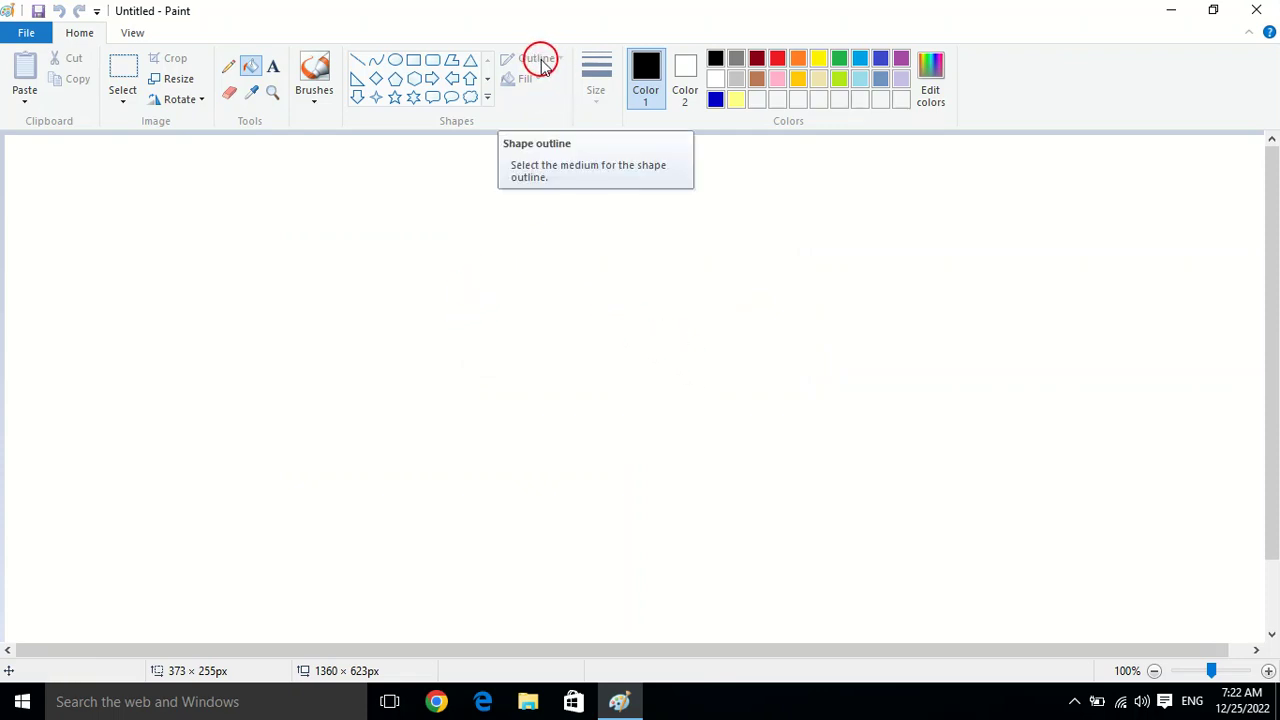
click(401, 65)
click(413, 60)
drag(231, 195, 692, 467)
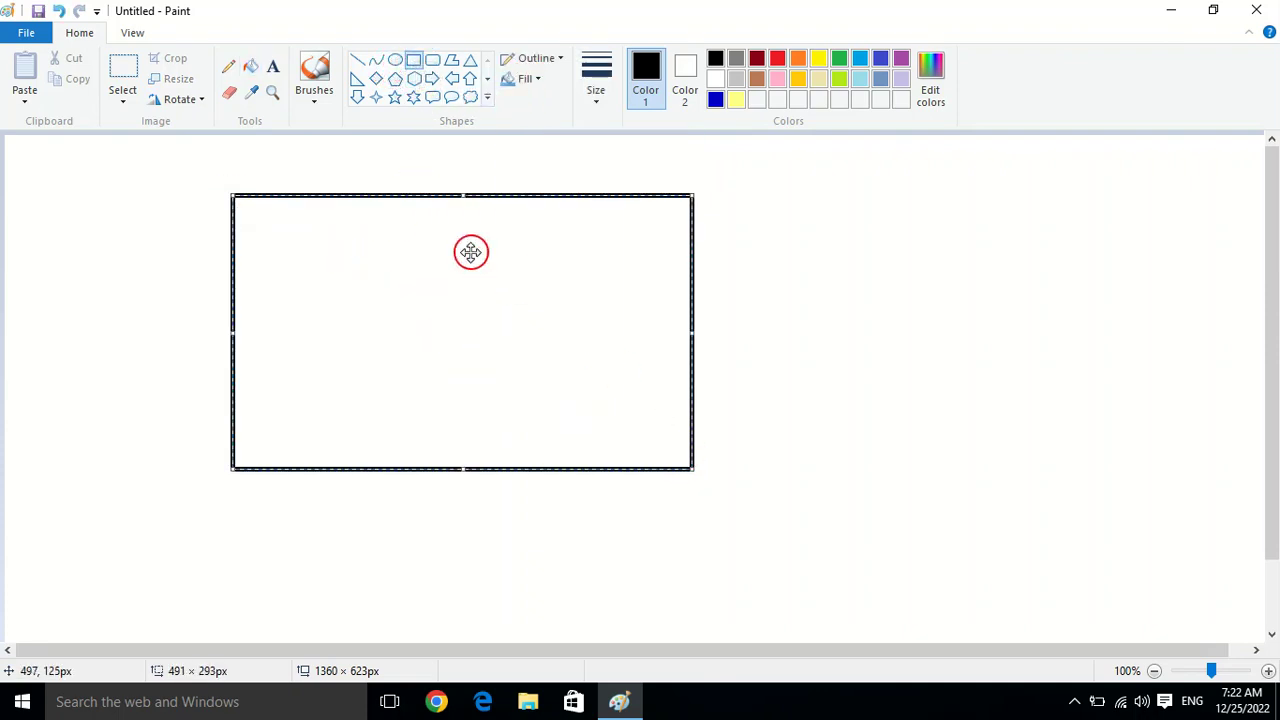
click(251, 66)
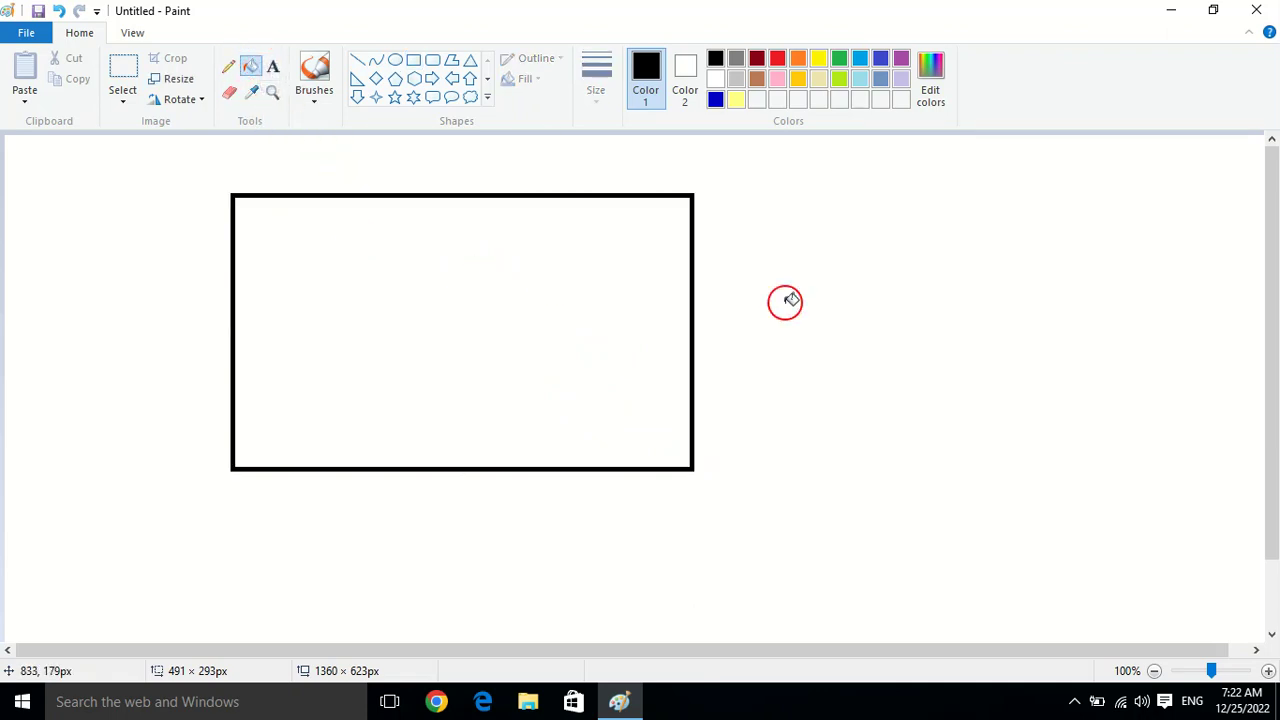
Step: Discard that rectangle unsaved too, starting another blank canvas
key(ctrl+n)
click(666, 349)
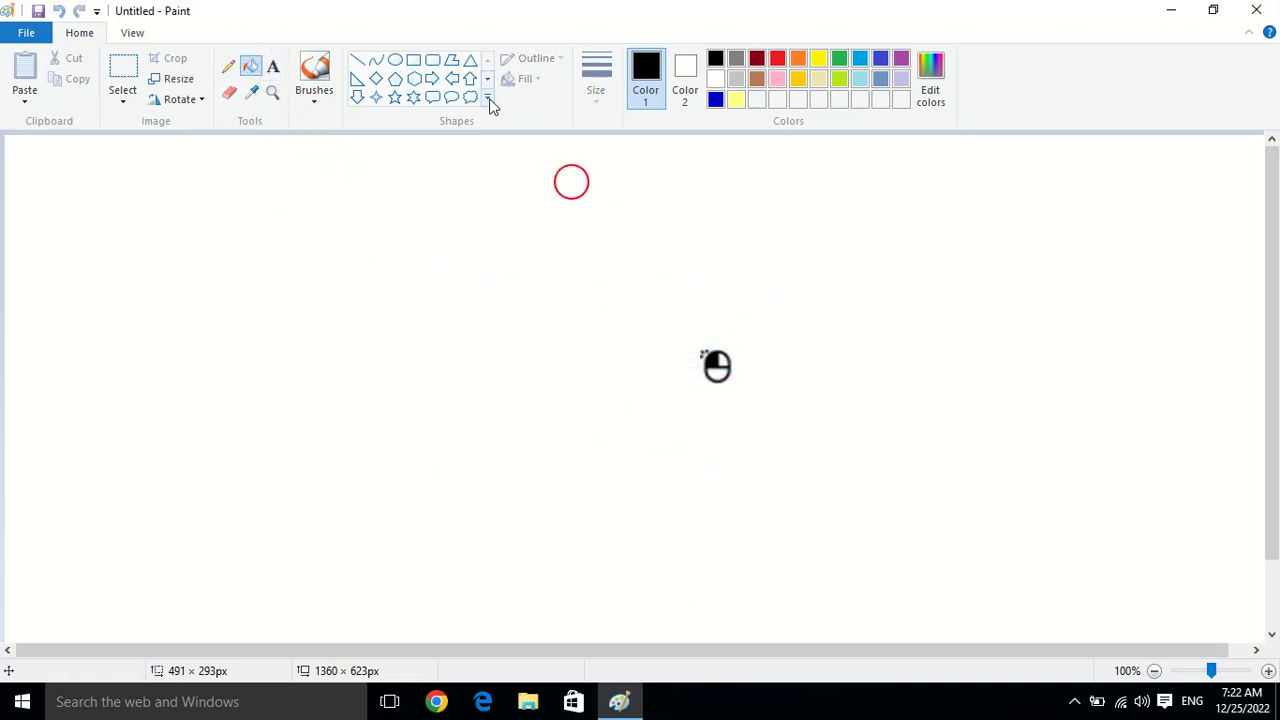
click(416, 60)
Step: Draw a rectangle with Solid color fill filled orange, then a second rectangle to its right
drag(243, 184, 702, 462)
click(530, 79)
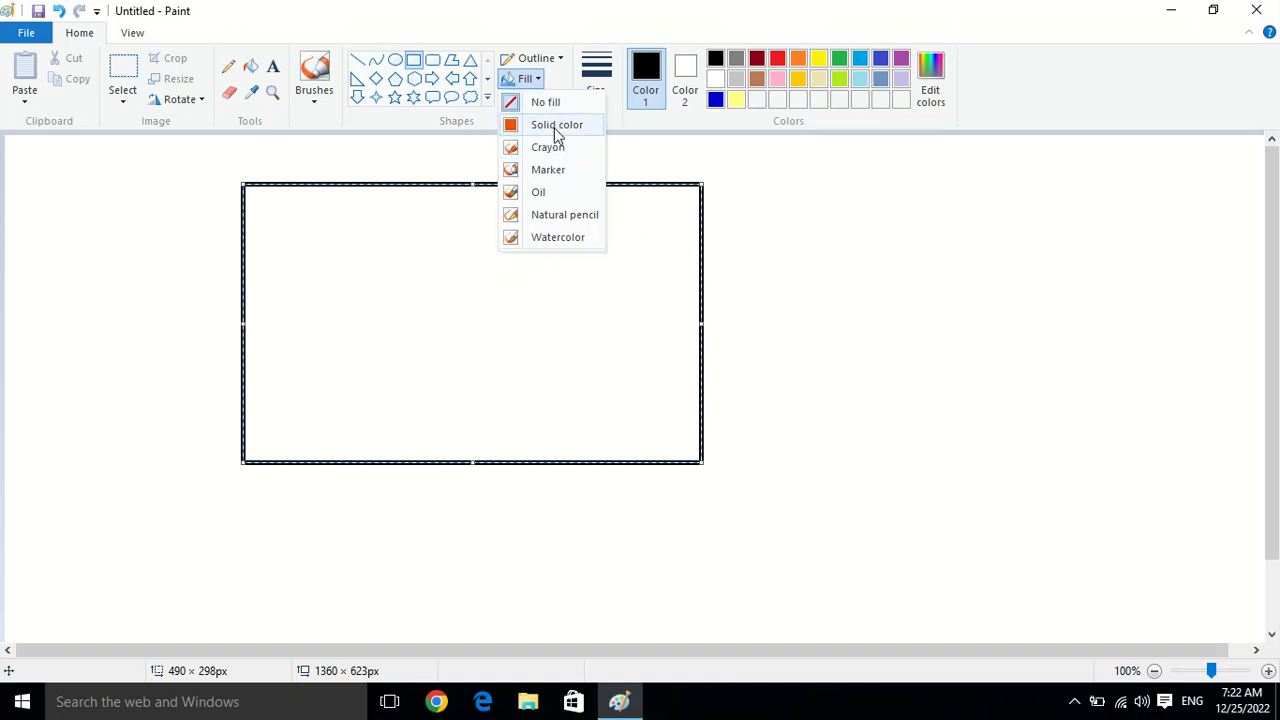
click(557, 125)
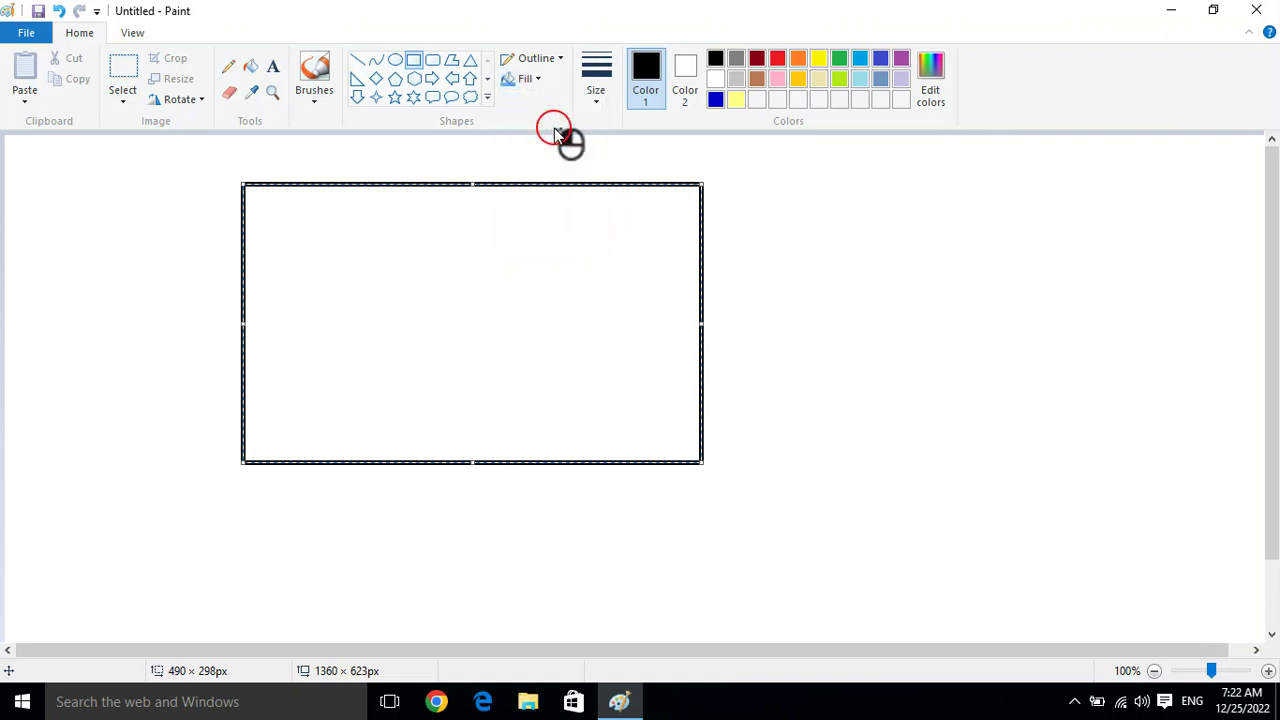
click(252, 66)
click(777, 58)
click(806, 60)
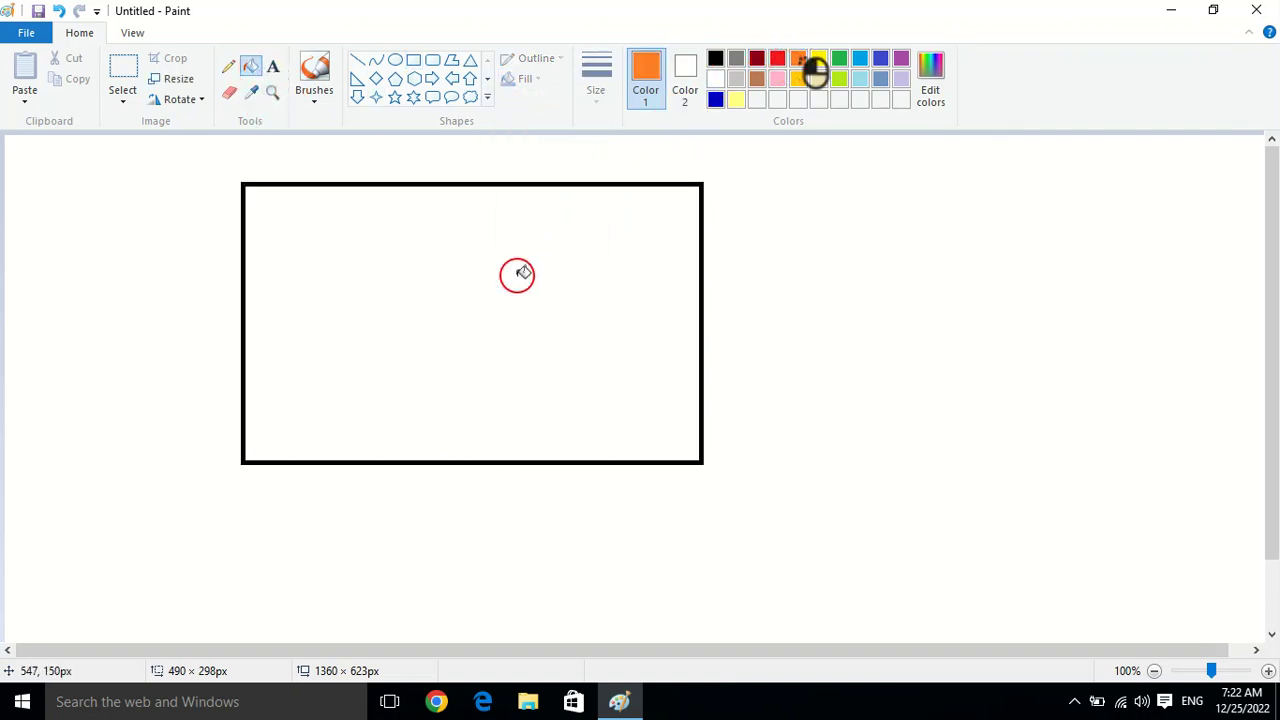
click(532, 288)
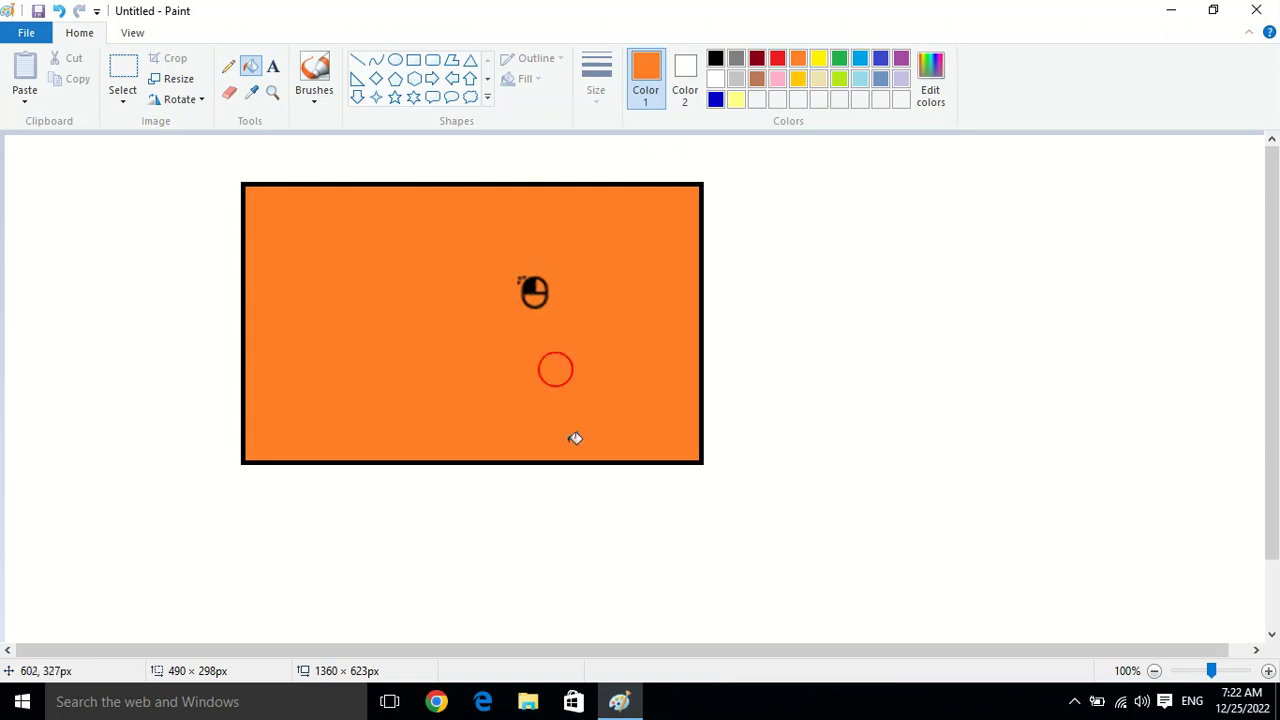
click(413, 62)
drag(770, 187, 1152, 469)
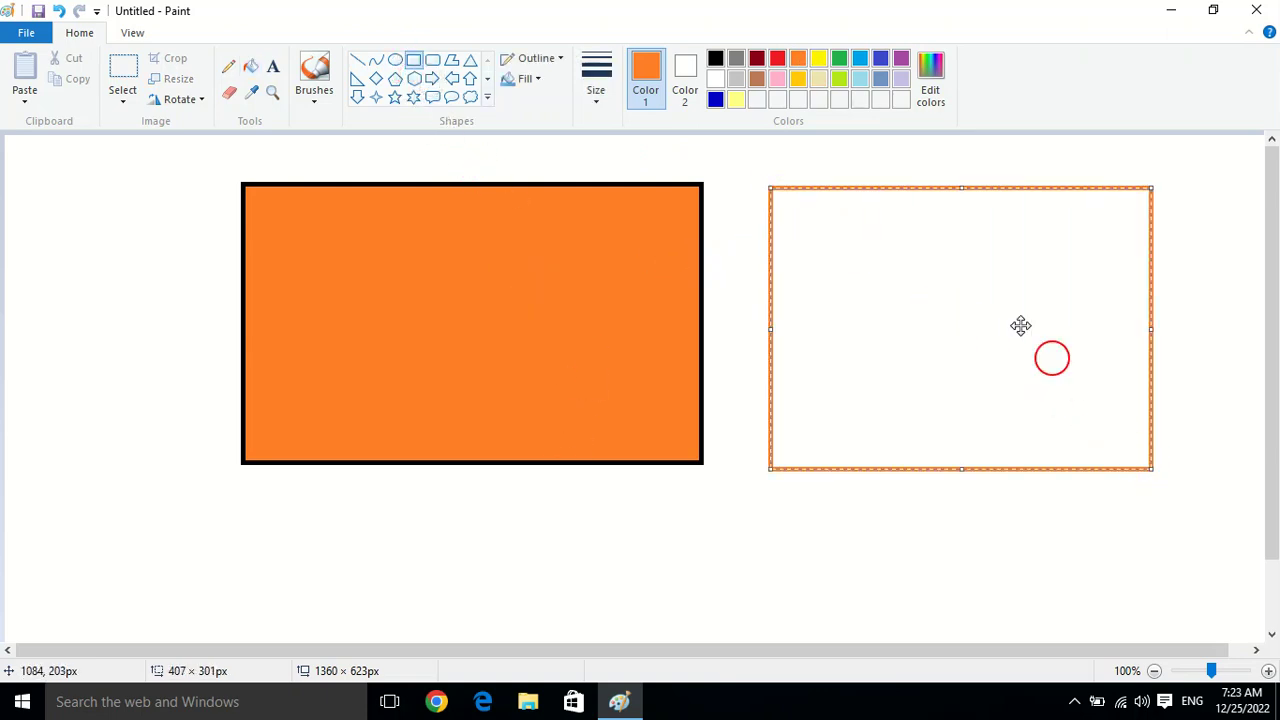
Step: Set the fill to Oil and fill the right rectangle with textured green
click(524, 79)
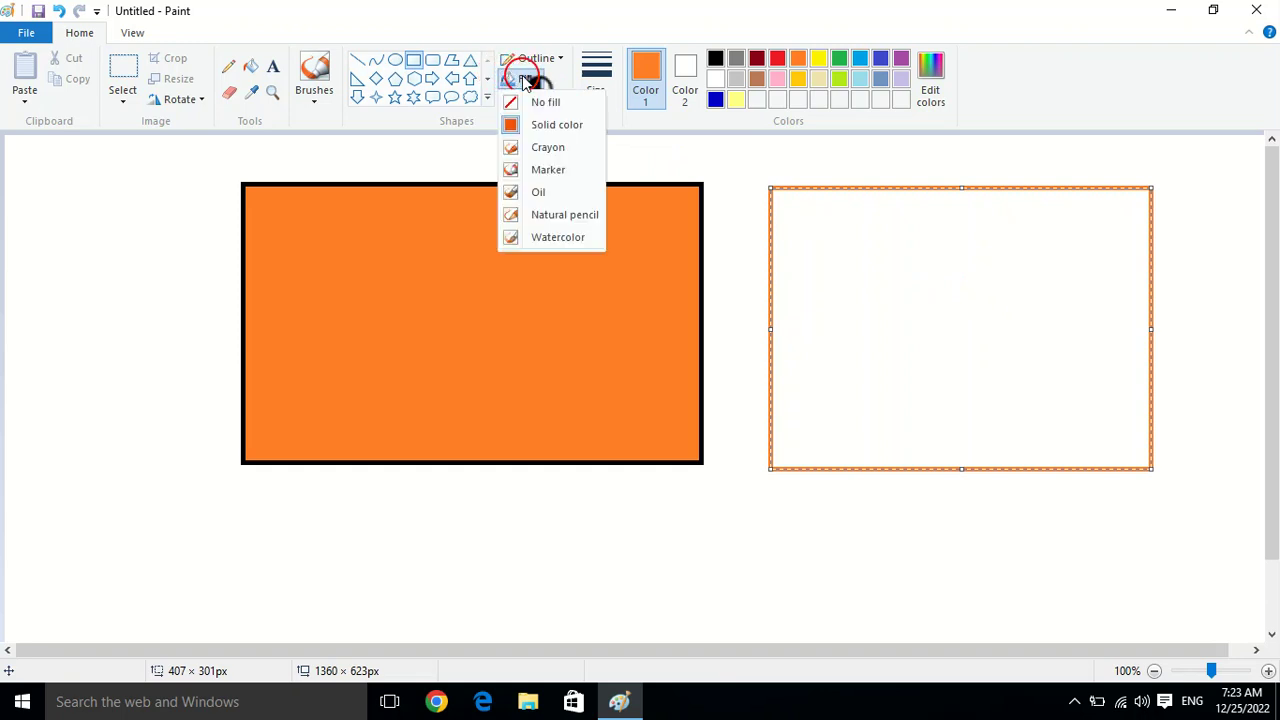
click(543, 193)
click(253, 67)
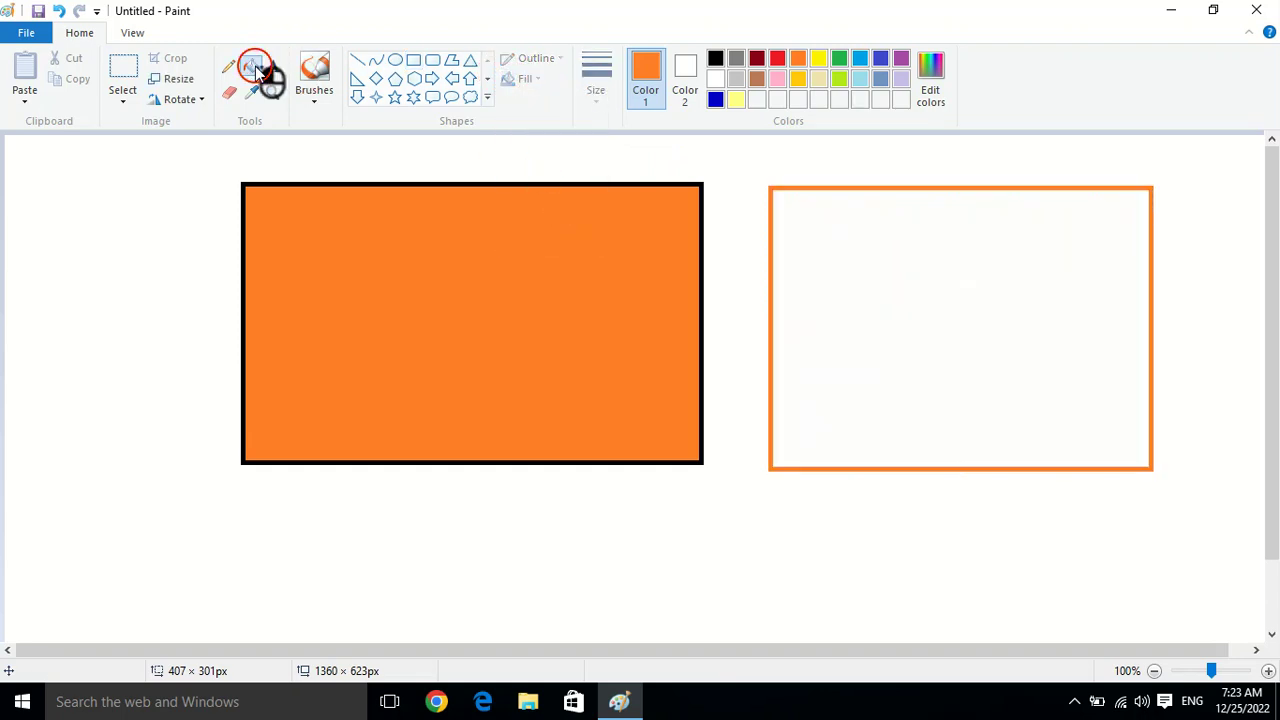
click(839, 58)
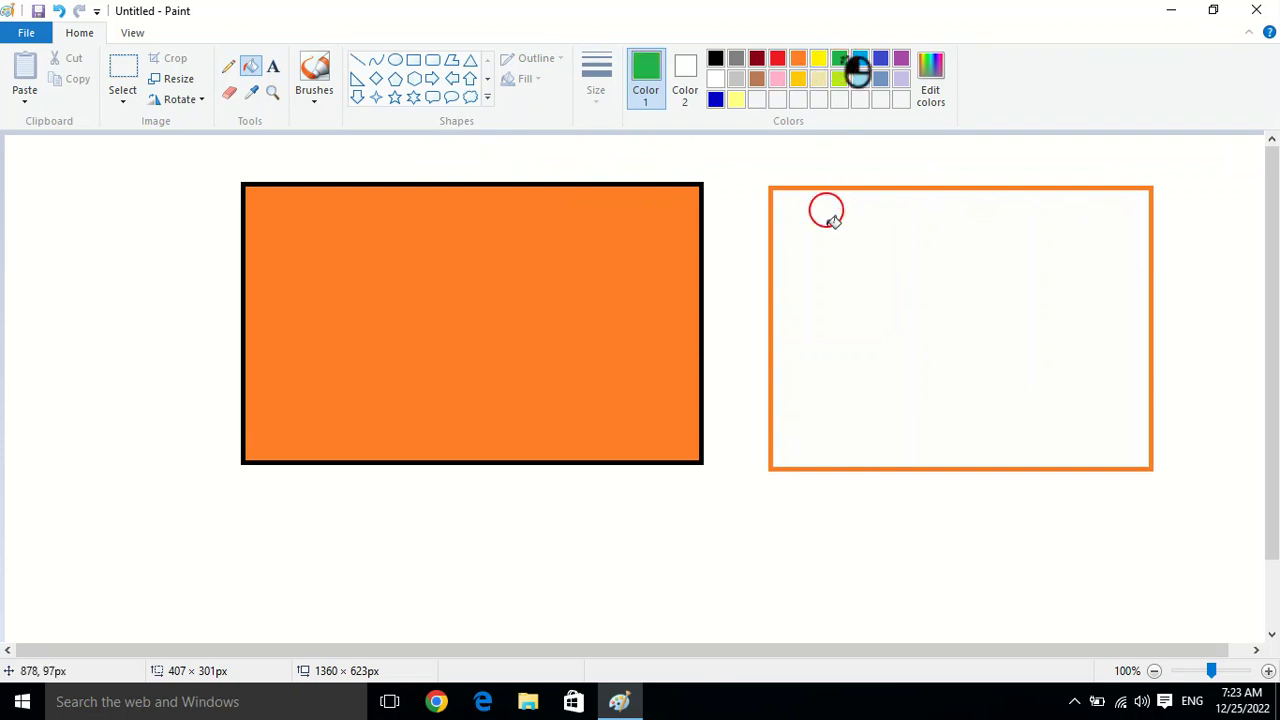
click(848, 243)
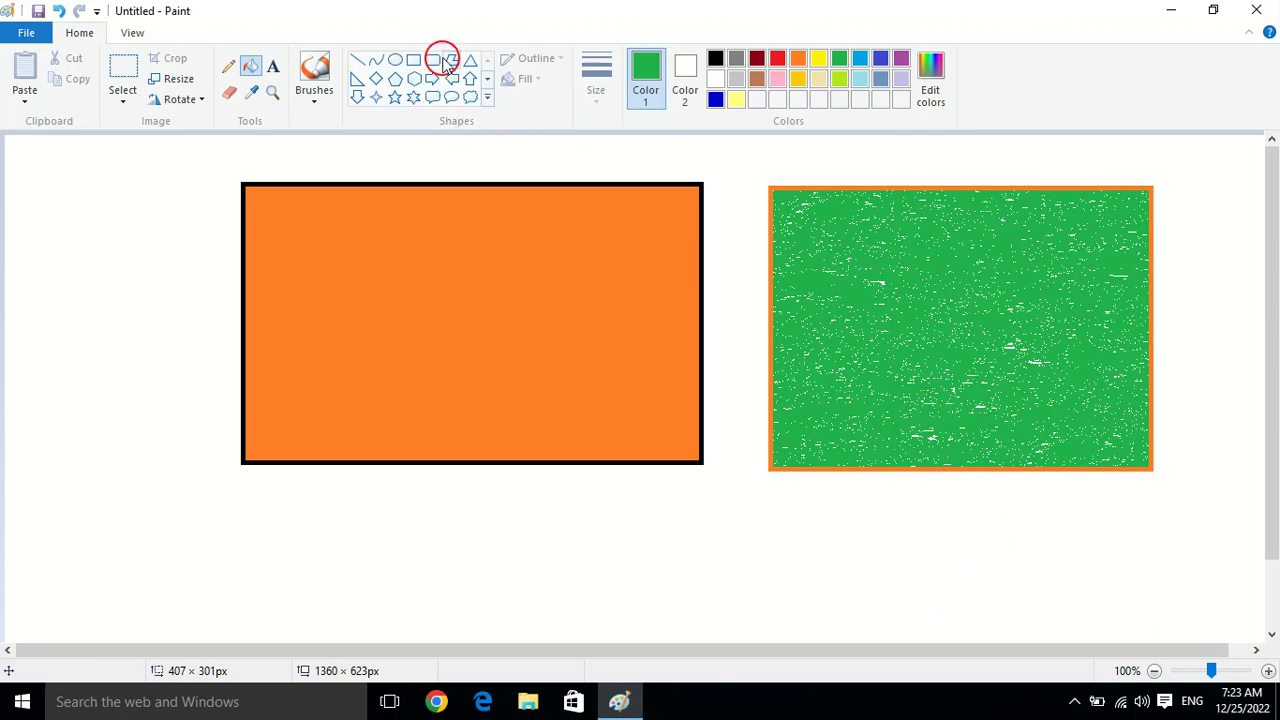
click(413, 60)
Step: Draw a solid green-outlined rectangle over the orange one's lower part, then start a new image
drag(118, 276, 524, 562)
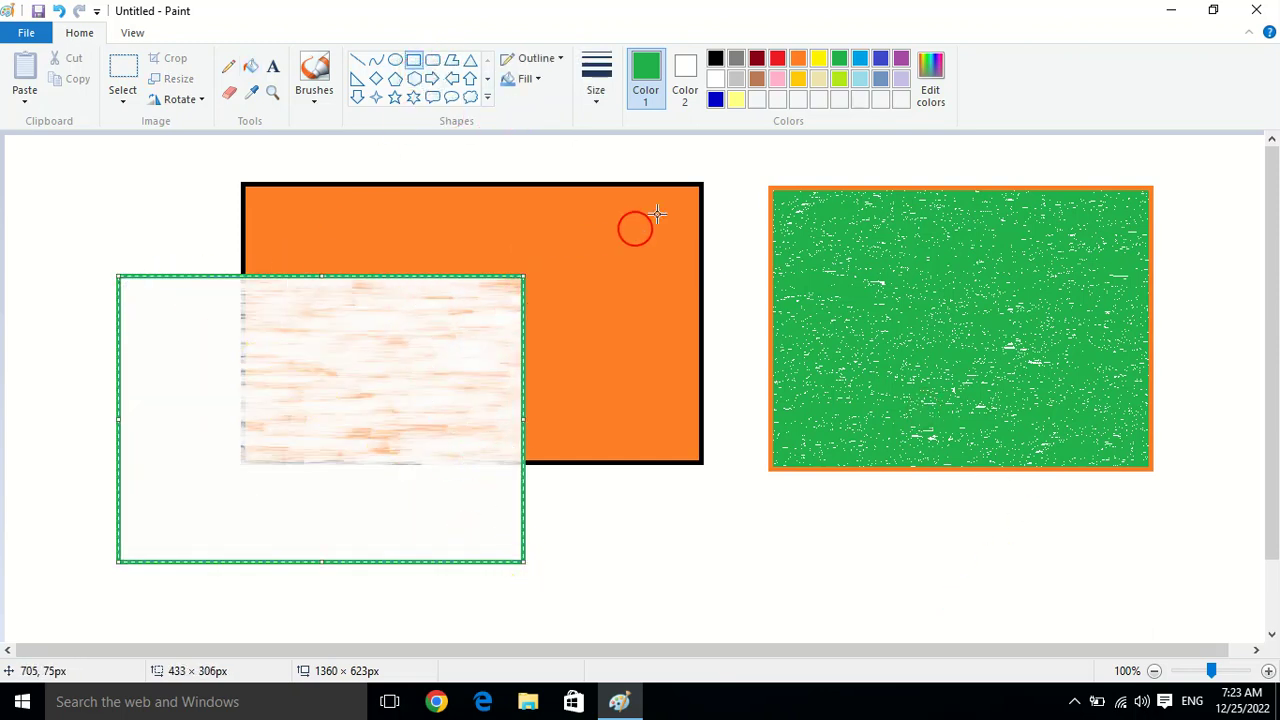
click(550, 62)
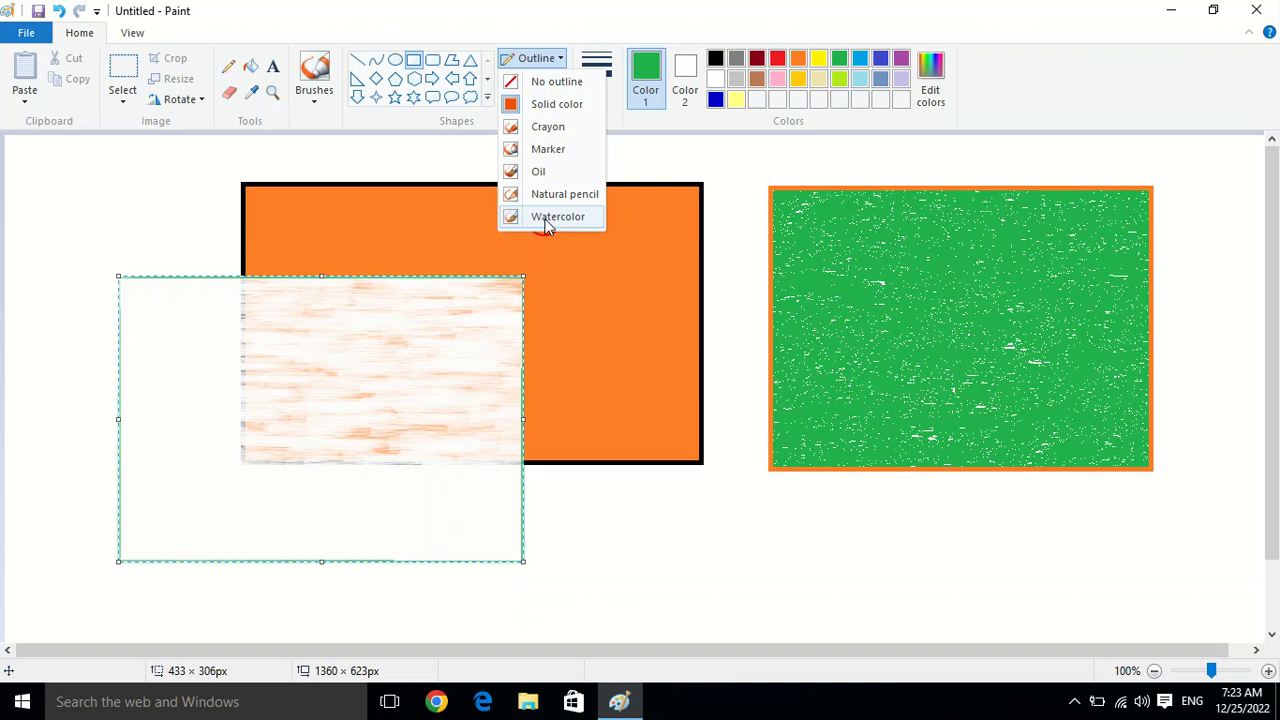
click(557, 105)
drag(357, 280, 523, 290)
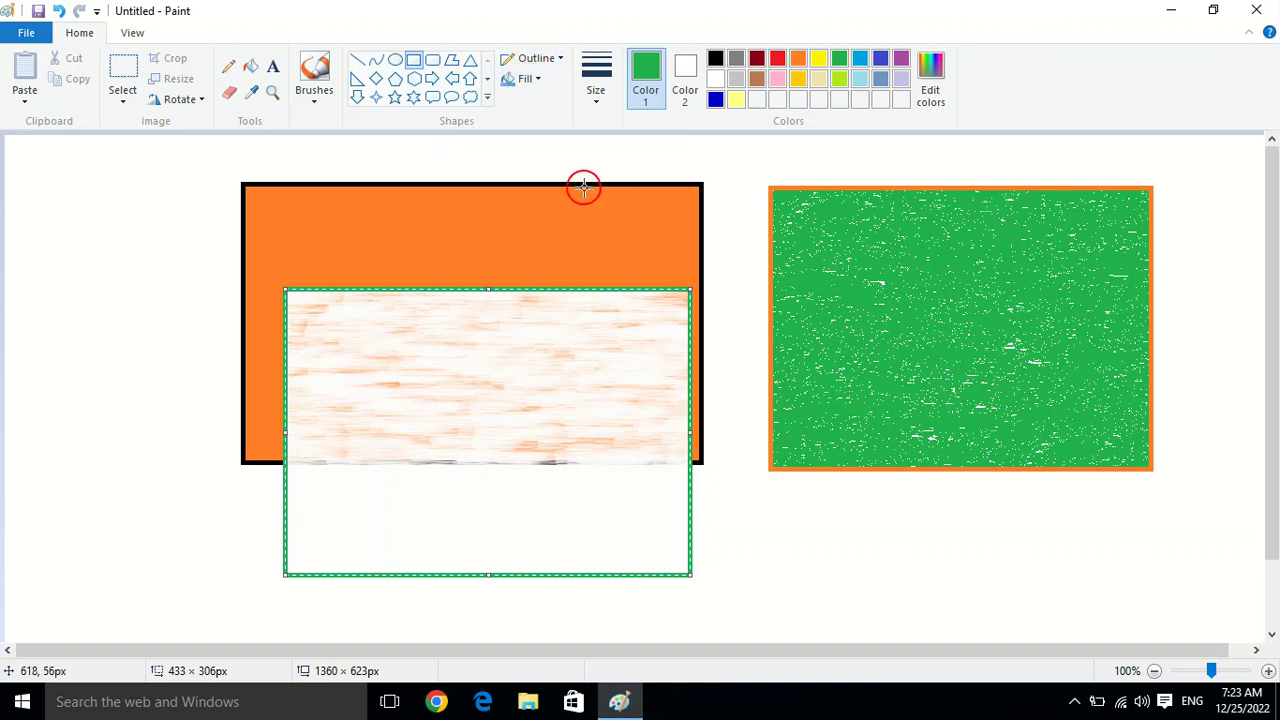
key(ctrl+n)
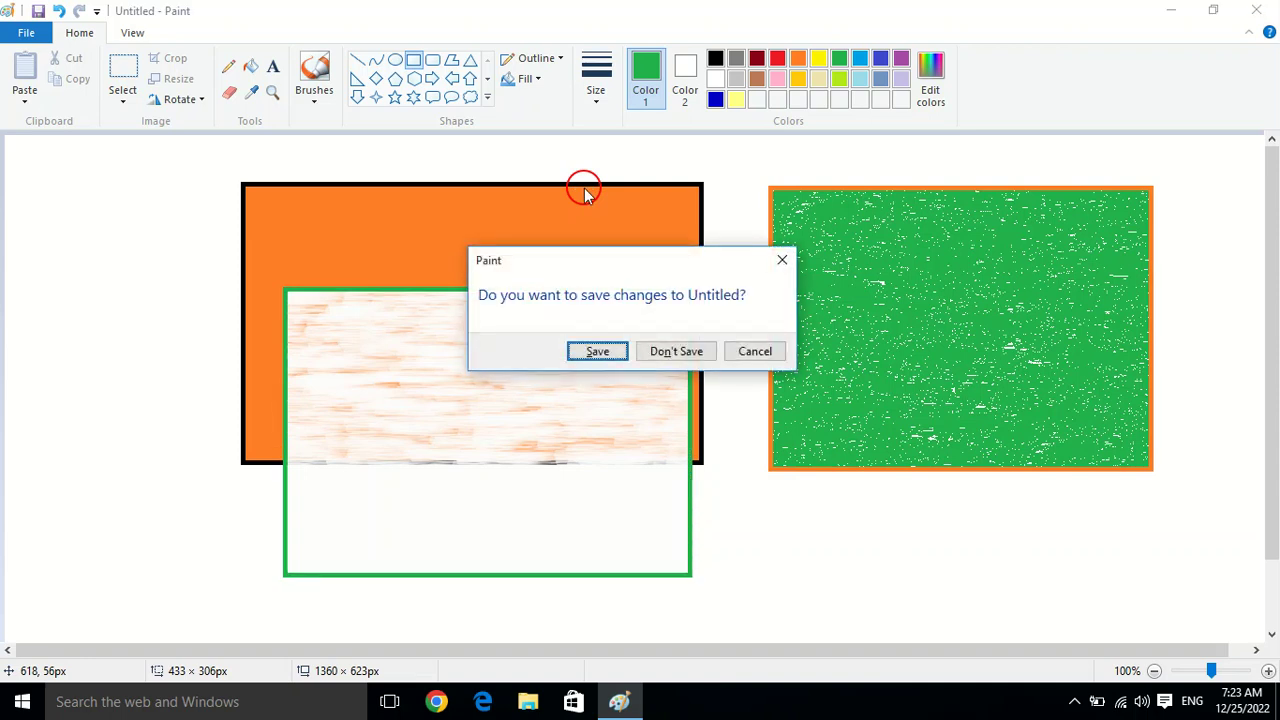
Step: Discard the shapes drawing without saving and choose Paste from in the Paste menu
click(678, 352)
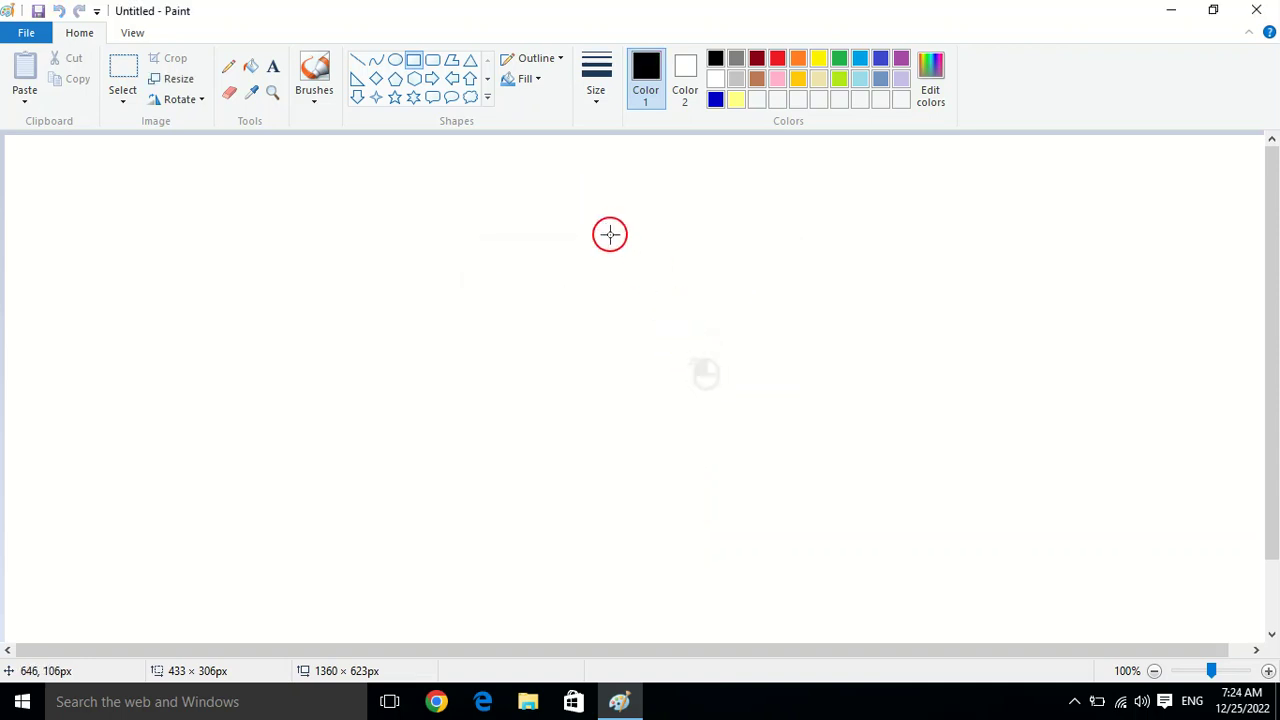
click(28, 104)
click(350, 10)
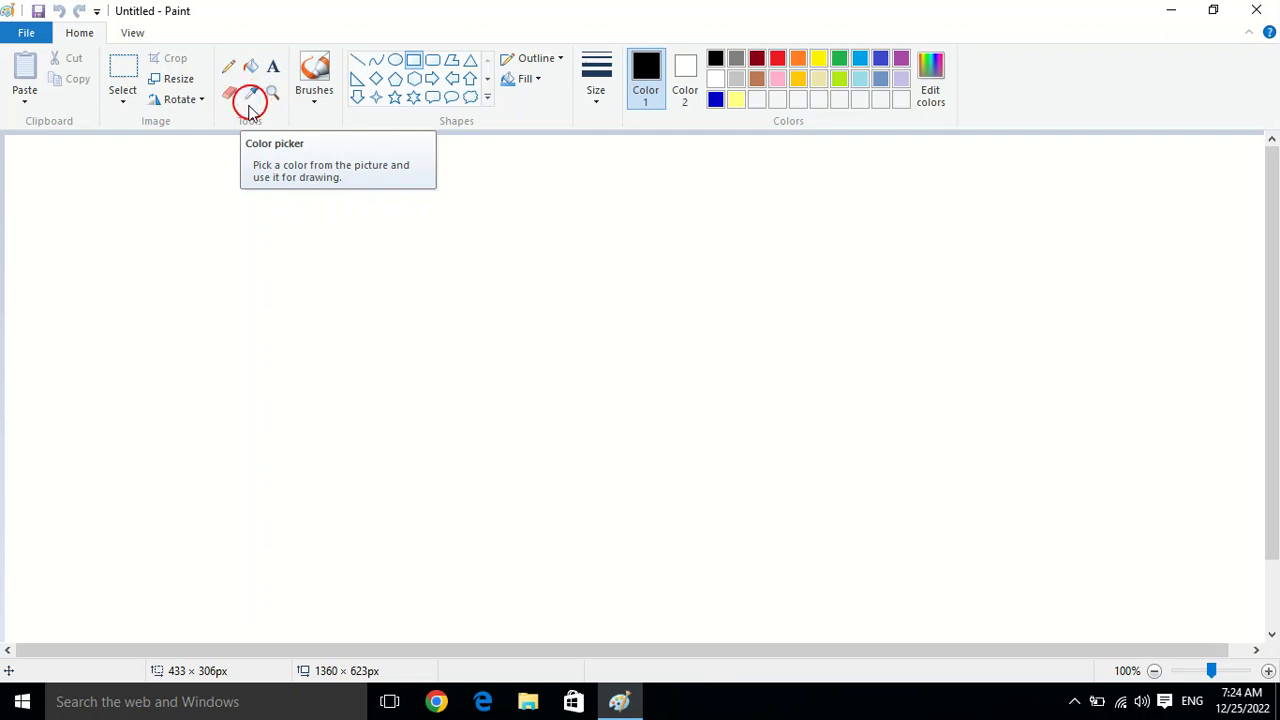
click(26, 101)
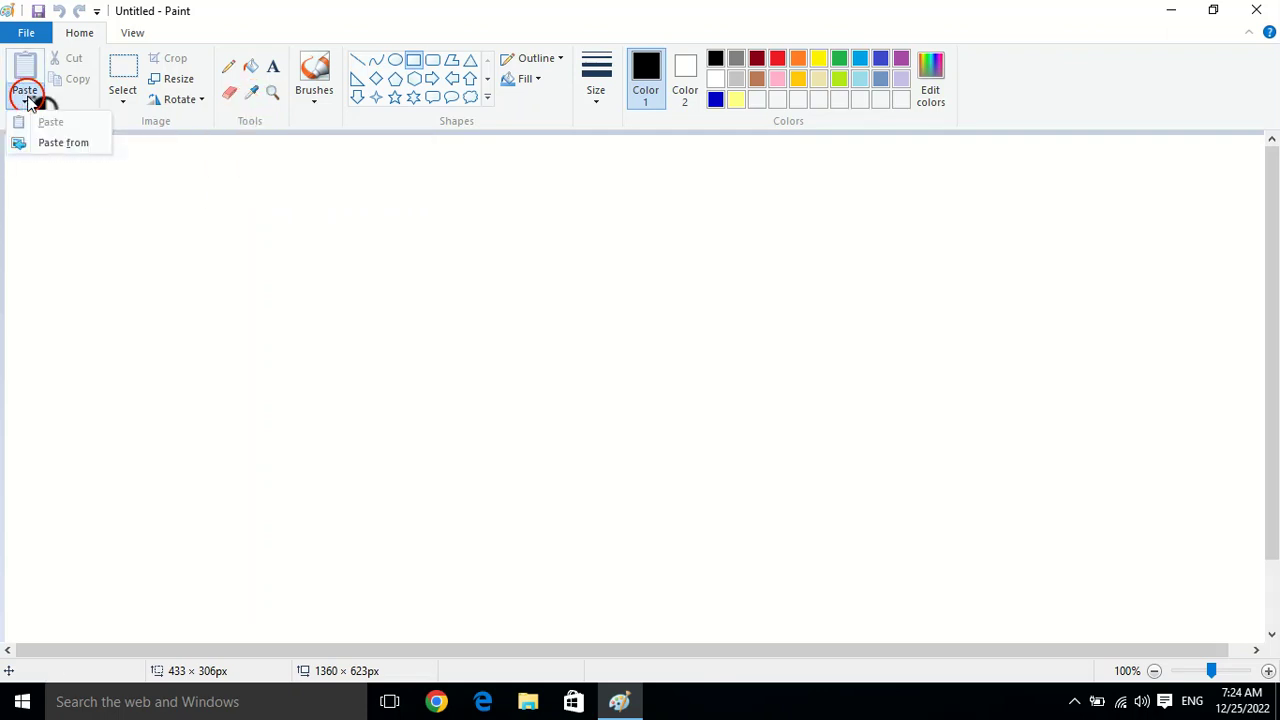
click(60, 143)
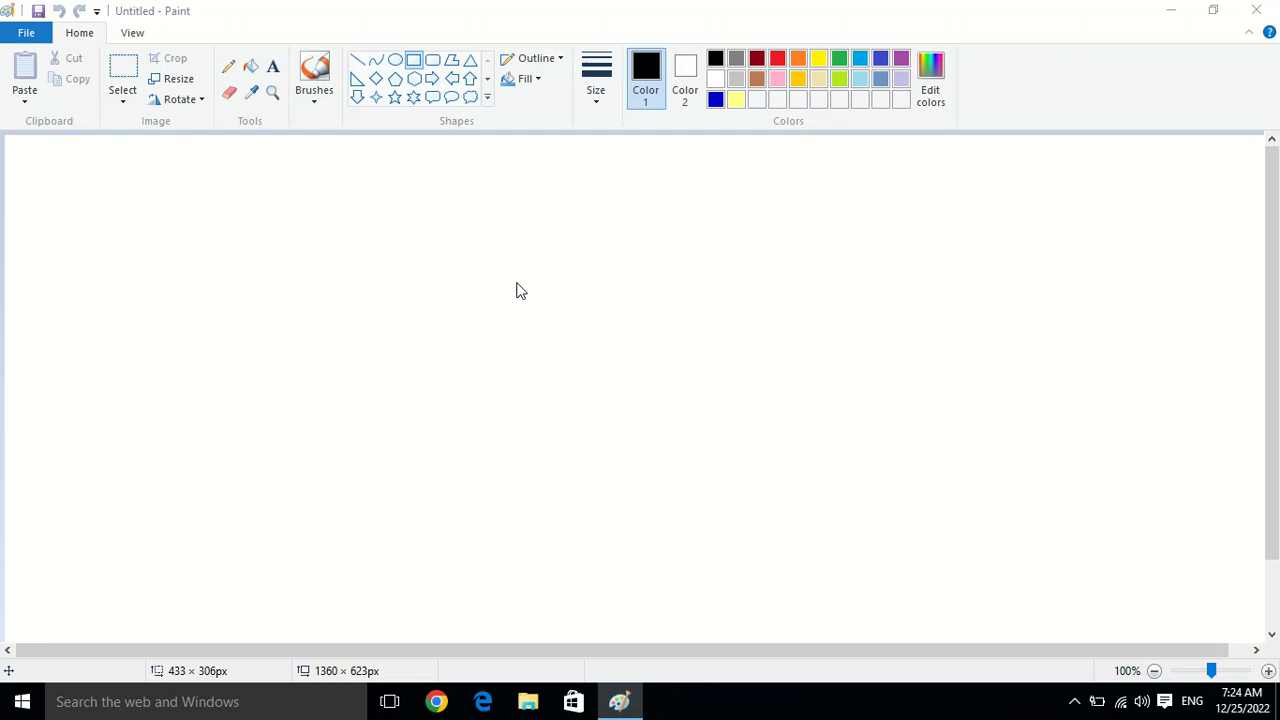
Step: Paste the children-817368_960_720 photo from the Downloads folder onto the canvas
click(615, 705)
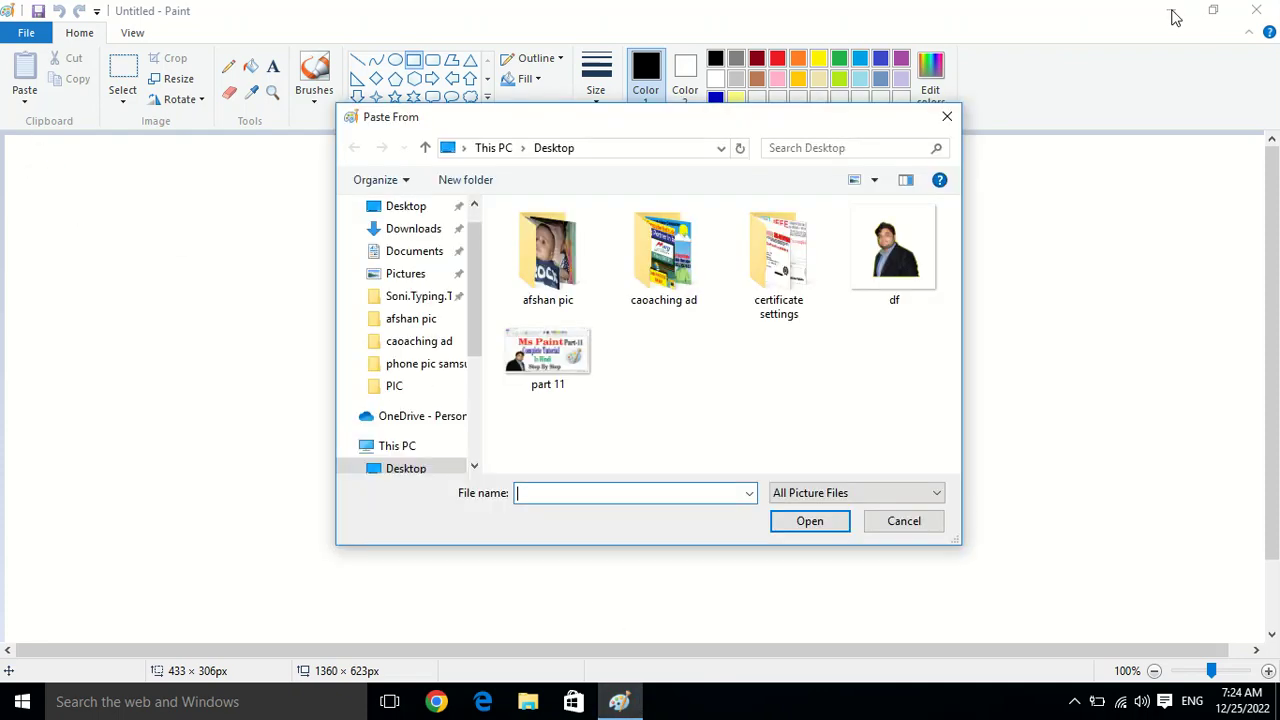
drag(686, 117, 590, 114)
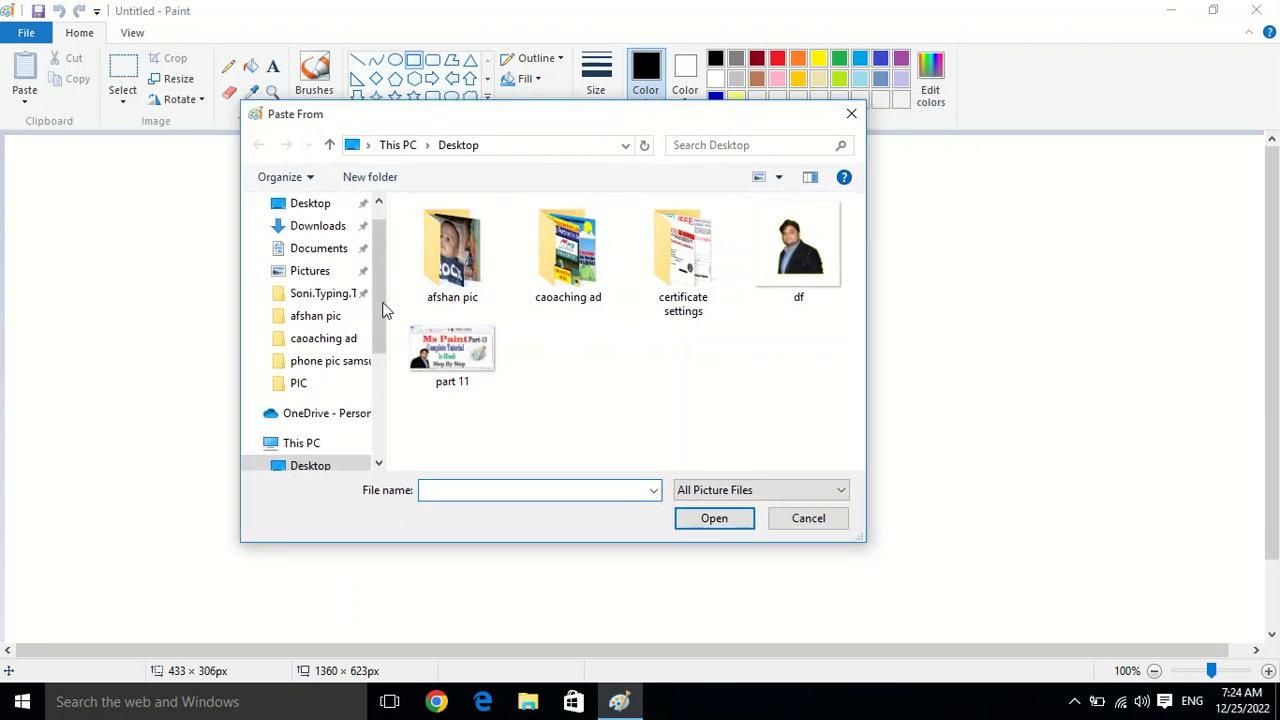
click(310, 271)
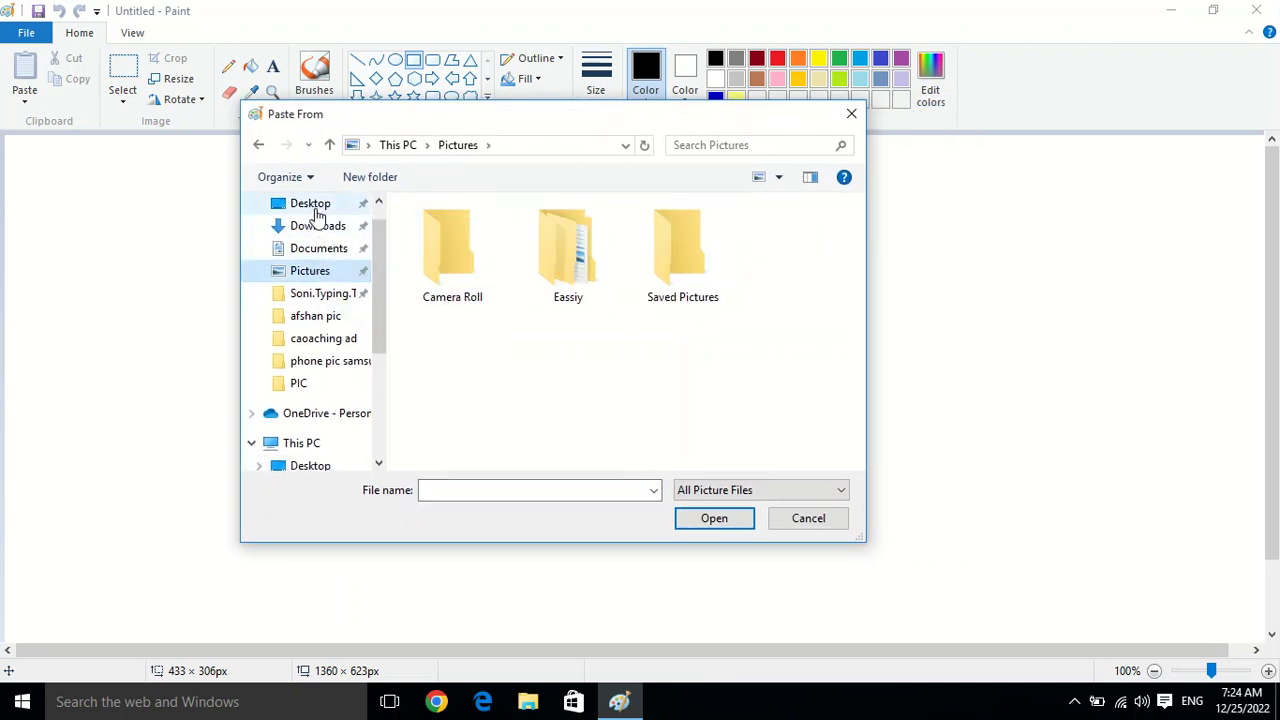
click(316, 226)
click(462, 410)
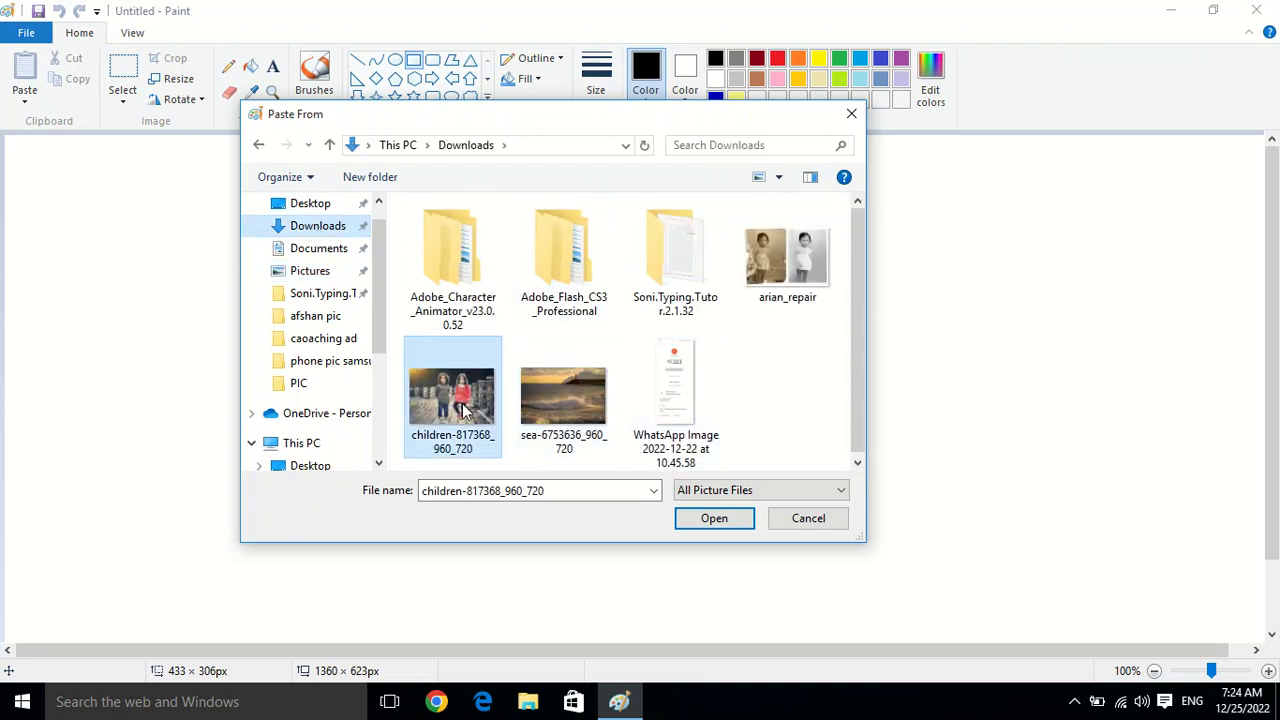
click(714, 518)
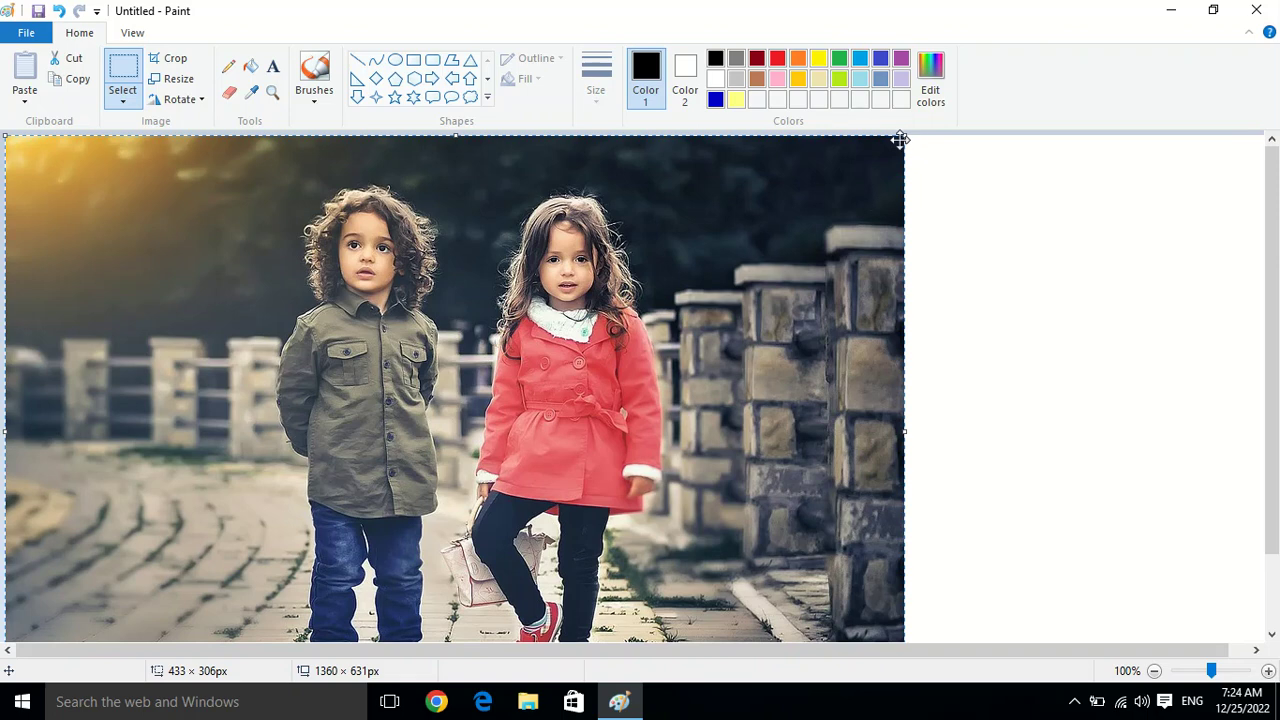
drag(907, 132, 508, 328)
drag(394, 371, 426, 223)
click(677, 286)
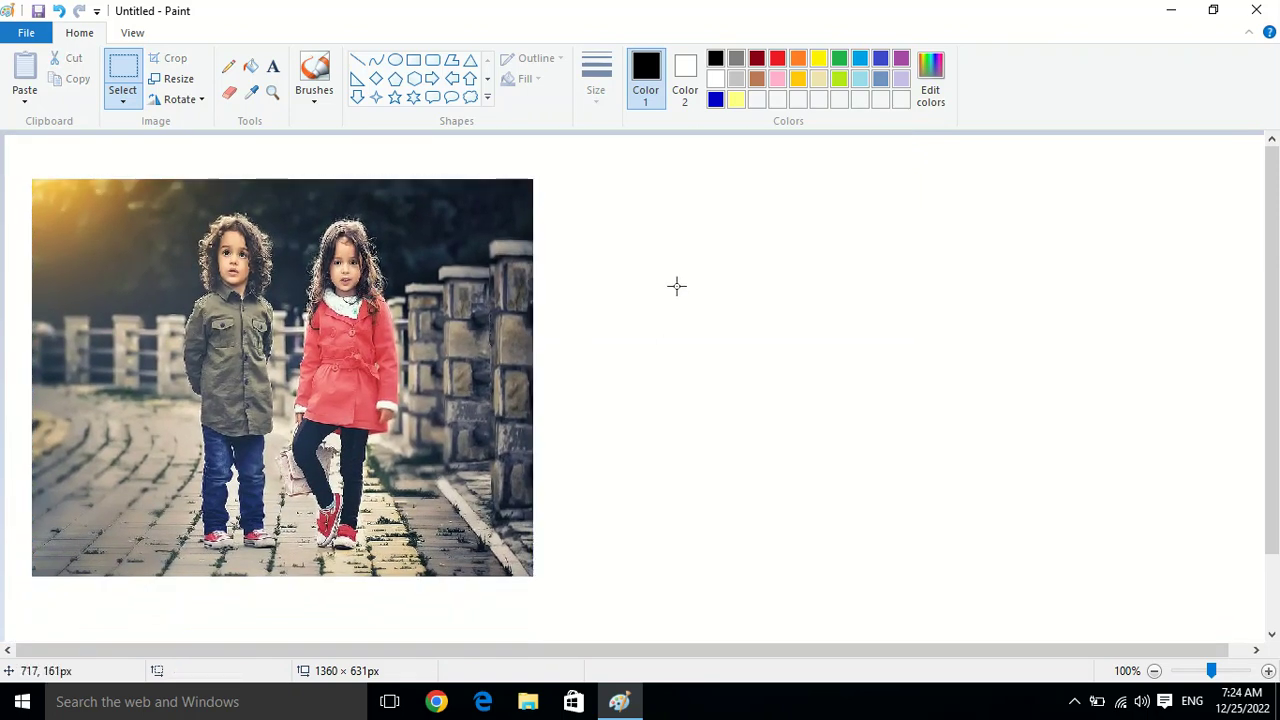
click(30, 103)
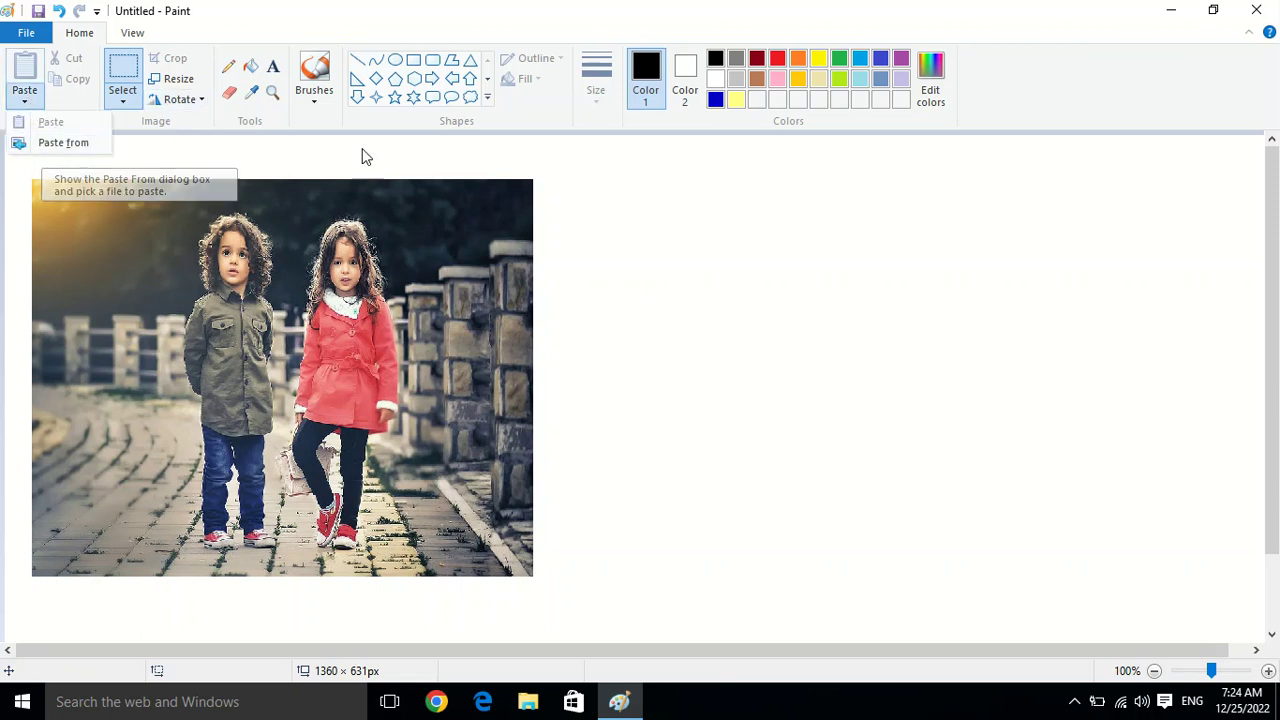
click(390, 143)
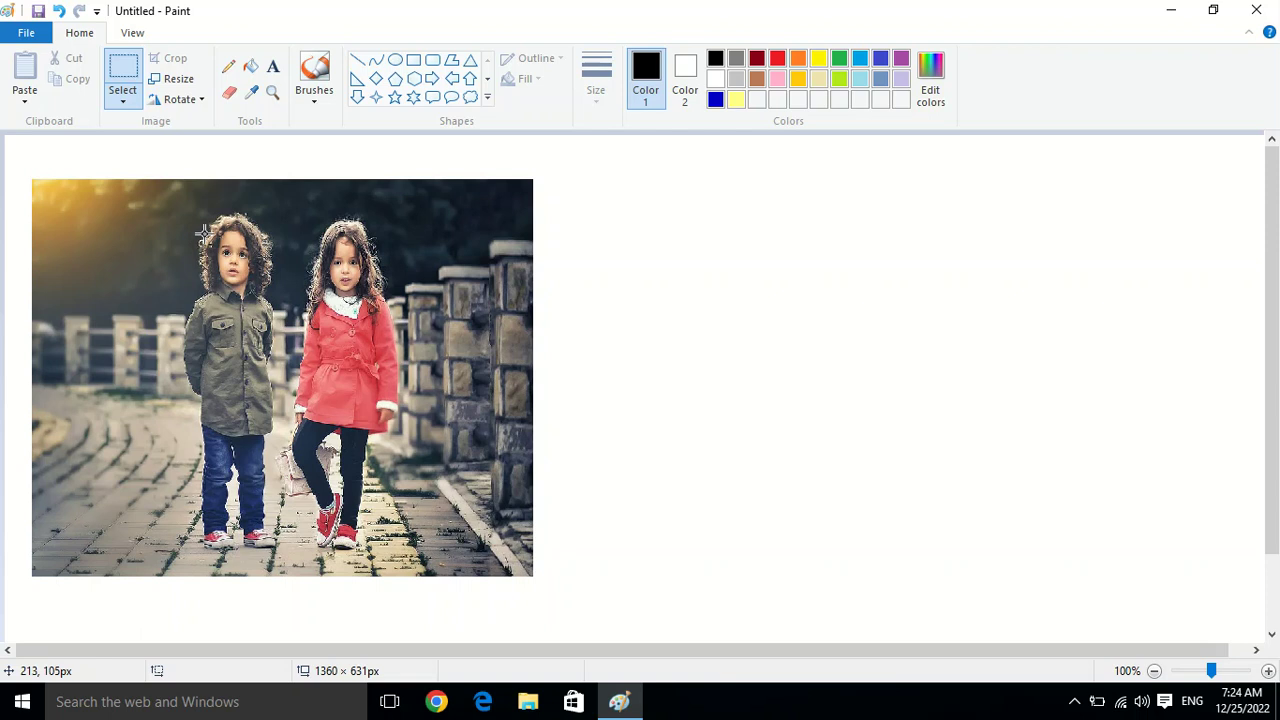
click(27, 104)
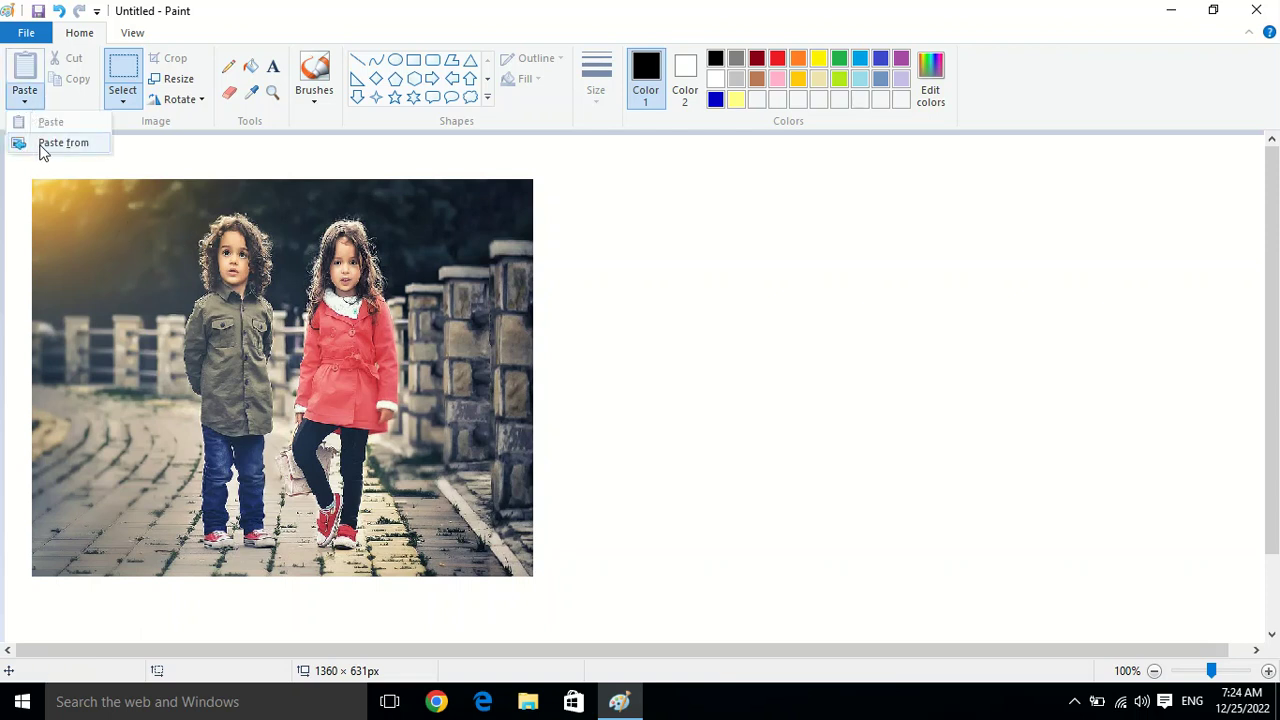
click(338, 157)
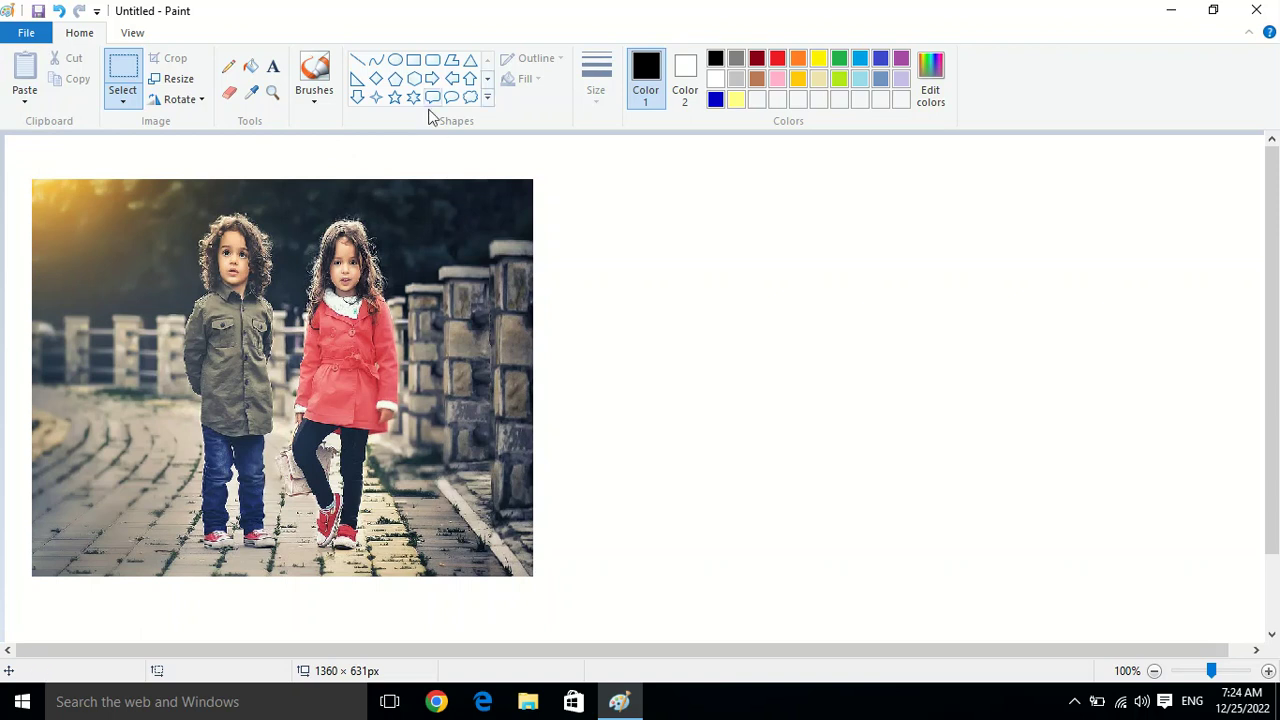
Step: Draw an empty rectangle right of the photo and sample a grey from the photo as drawing colour
click(414, 59)
drag(669, 170, 1041, 513)
click(597, 295)
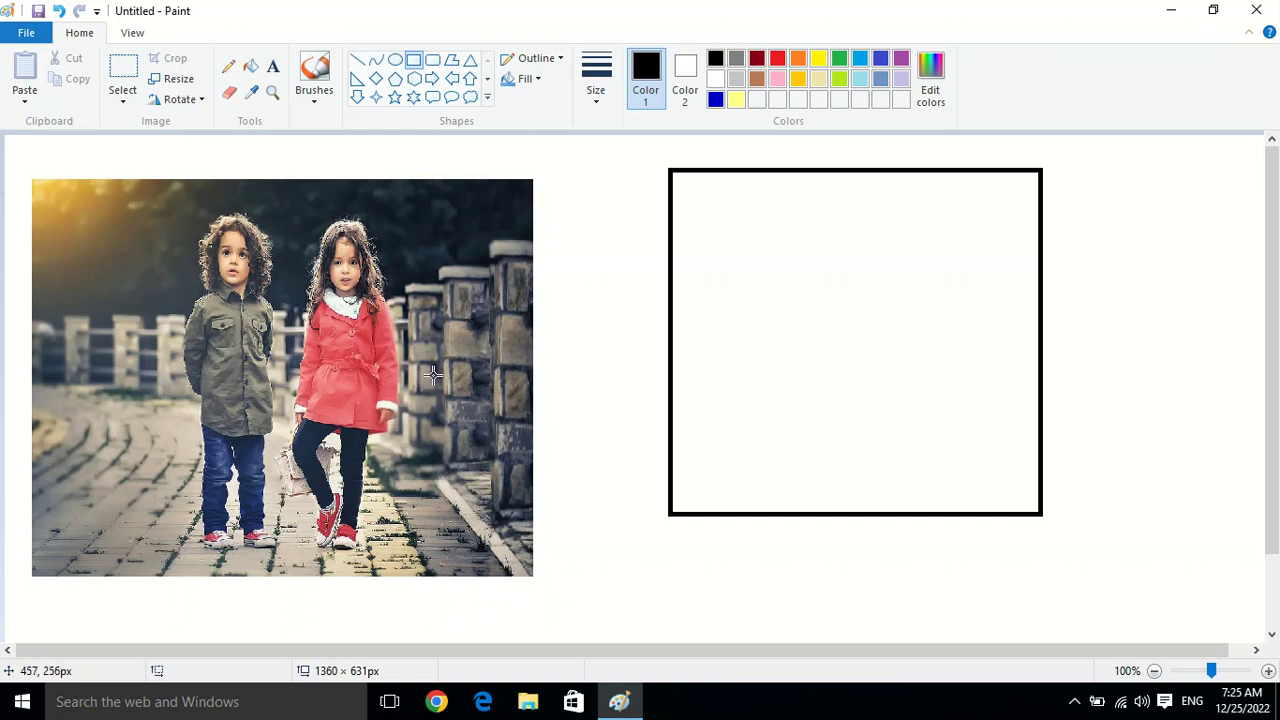
click(254, 96)
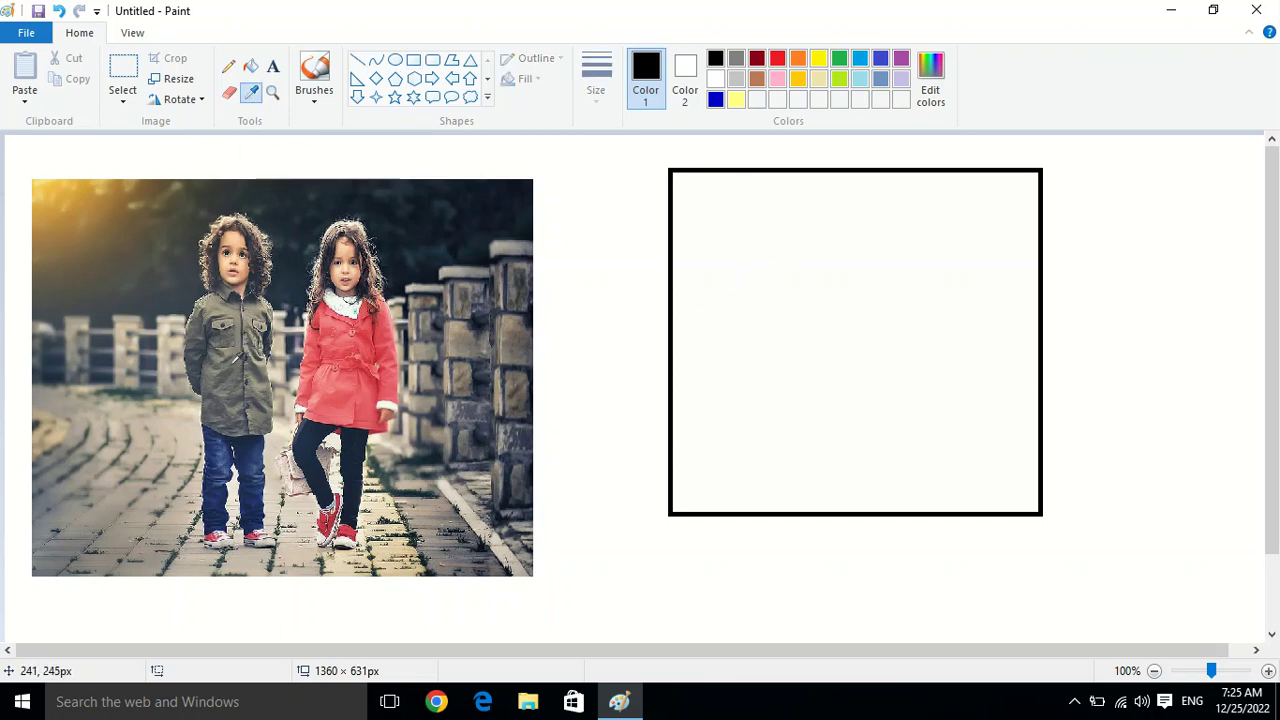
click(244, 380)
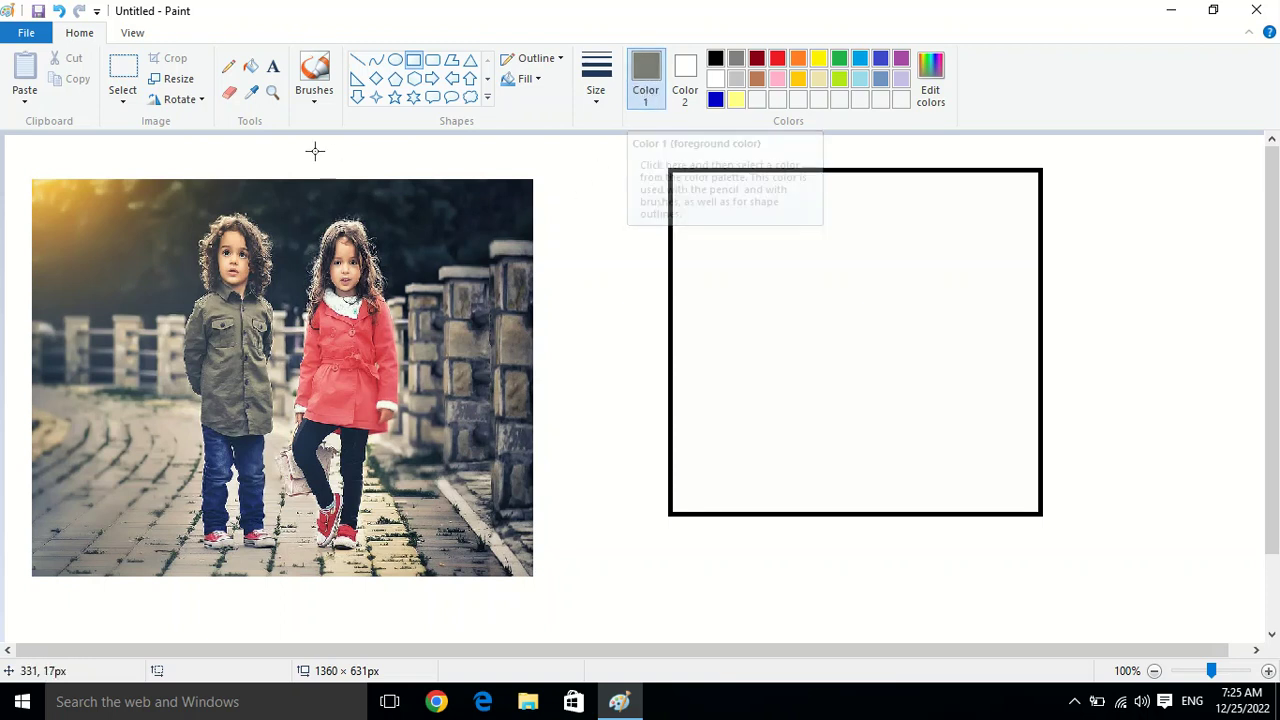
Step: Fill the rectangle grey, then draw an overlapping solid-filled second rectangle and fill it grey
click(251, 67)
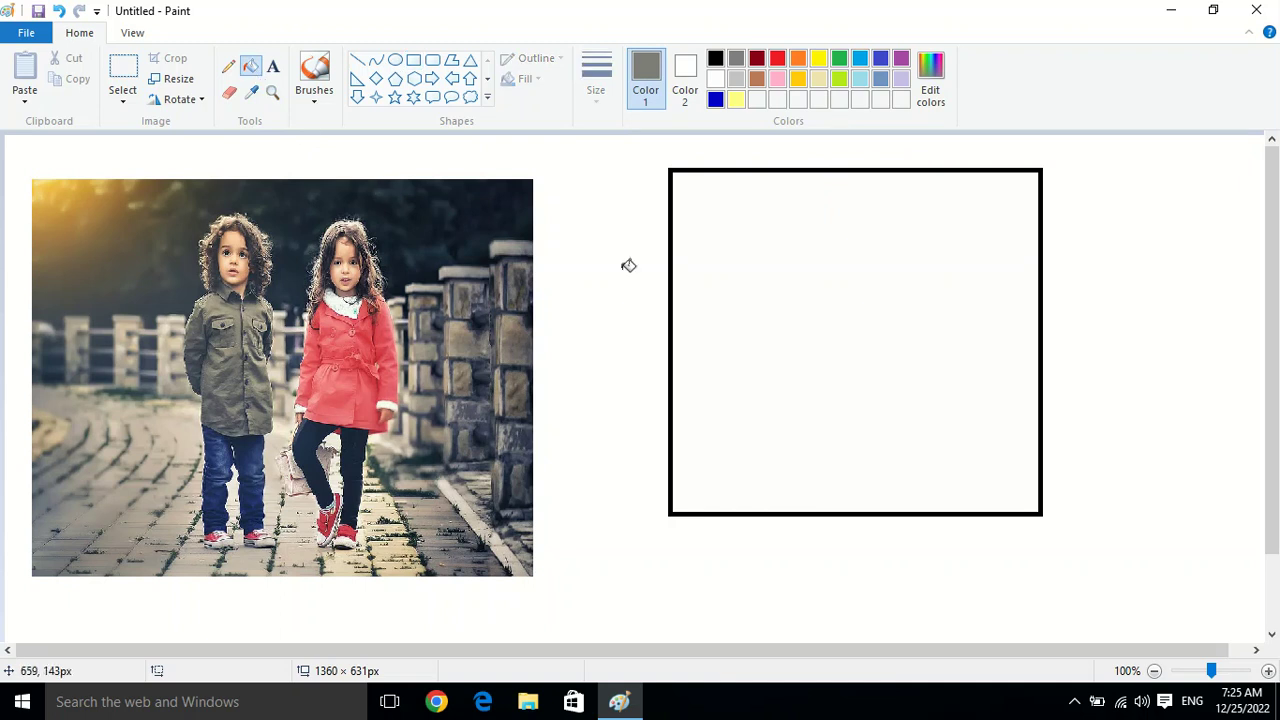
click(741, 253)
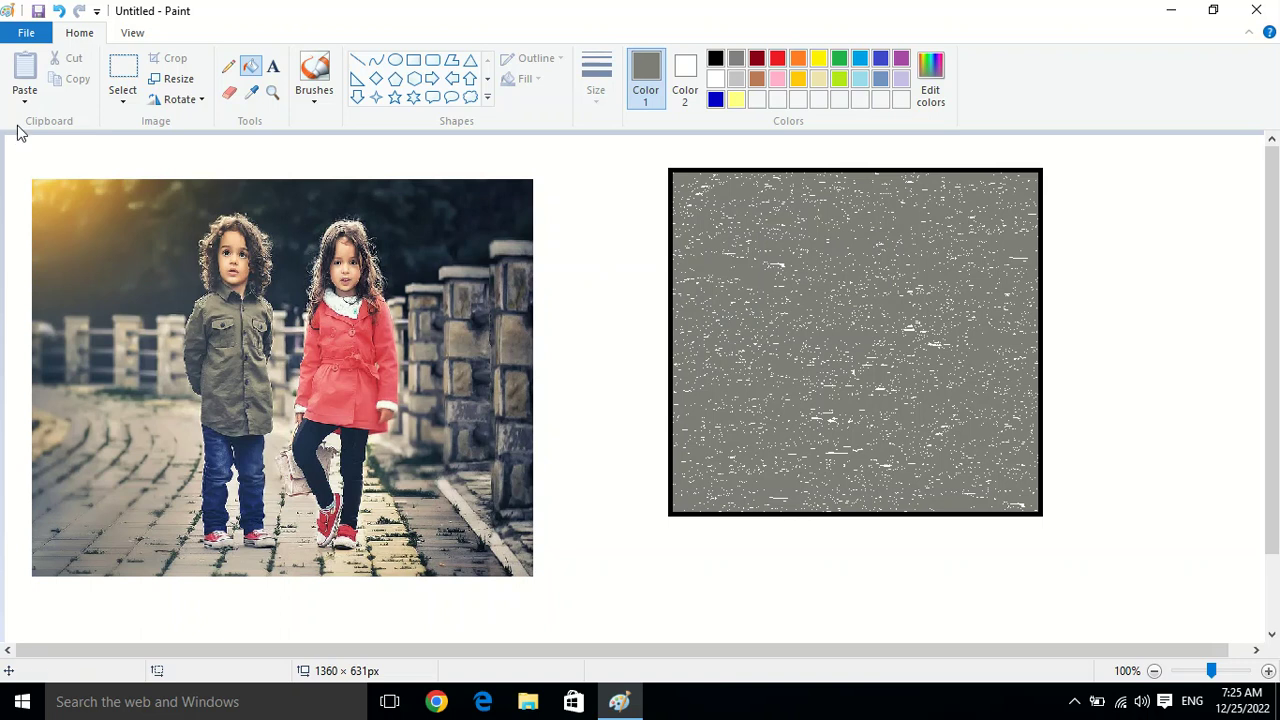
click(416, 62)
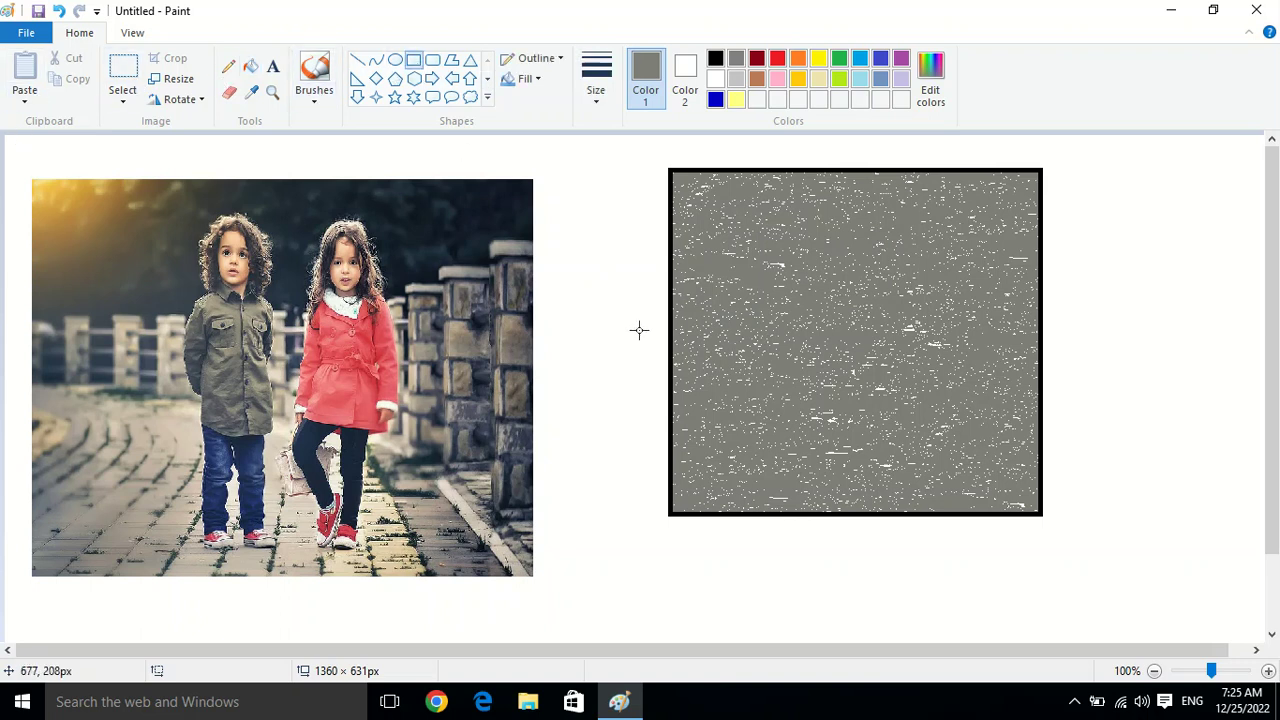
drag(572, 275, 861, 593)
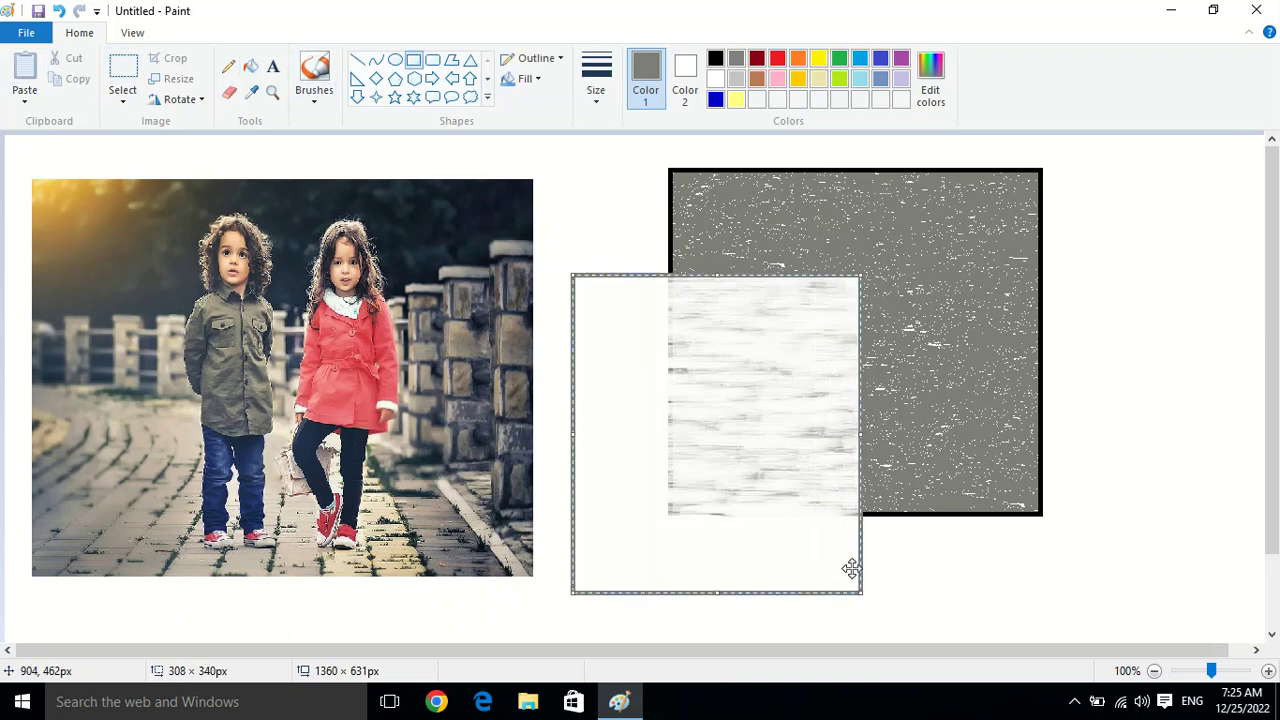
click(527, 79)
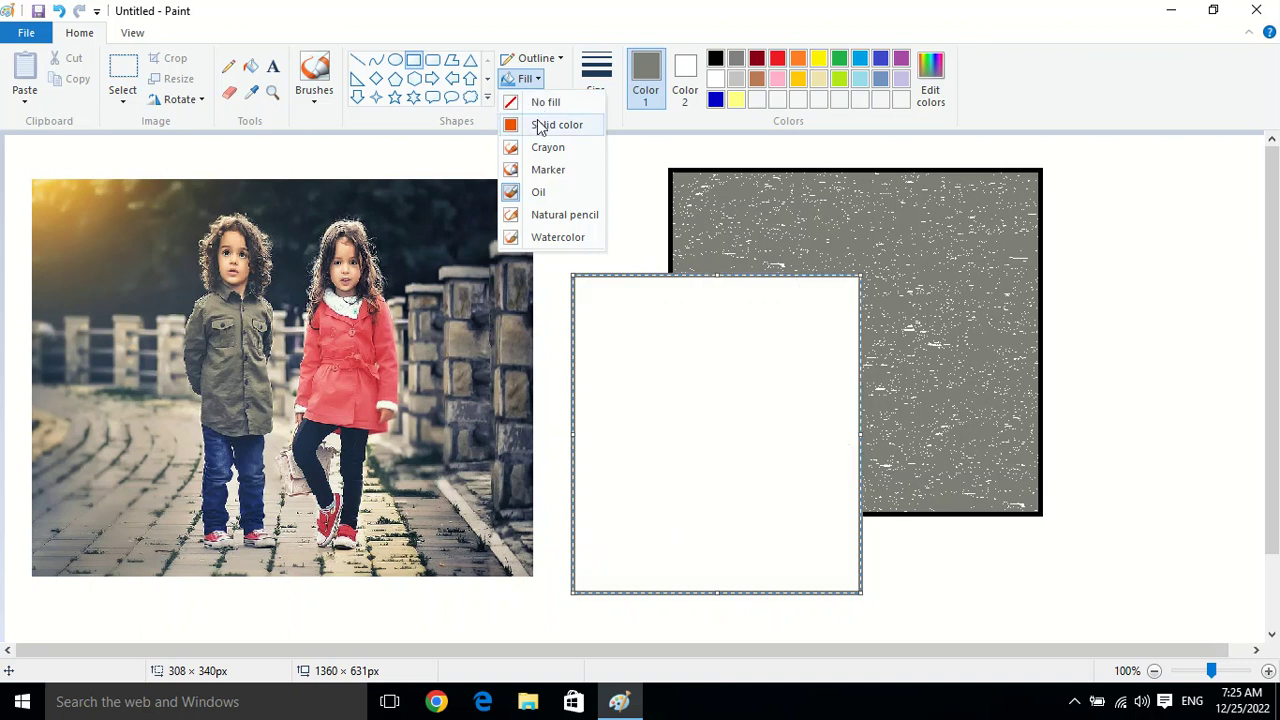
click(545, 125)
click(252, 68)
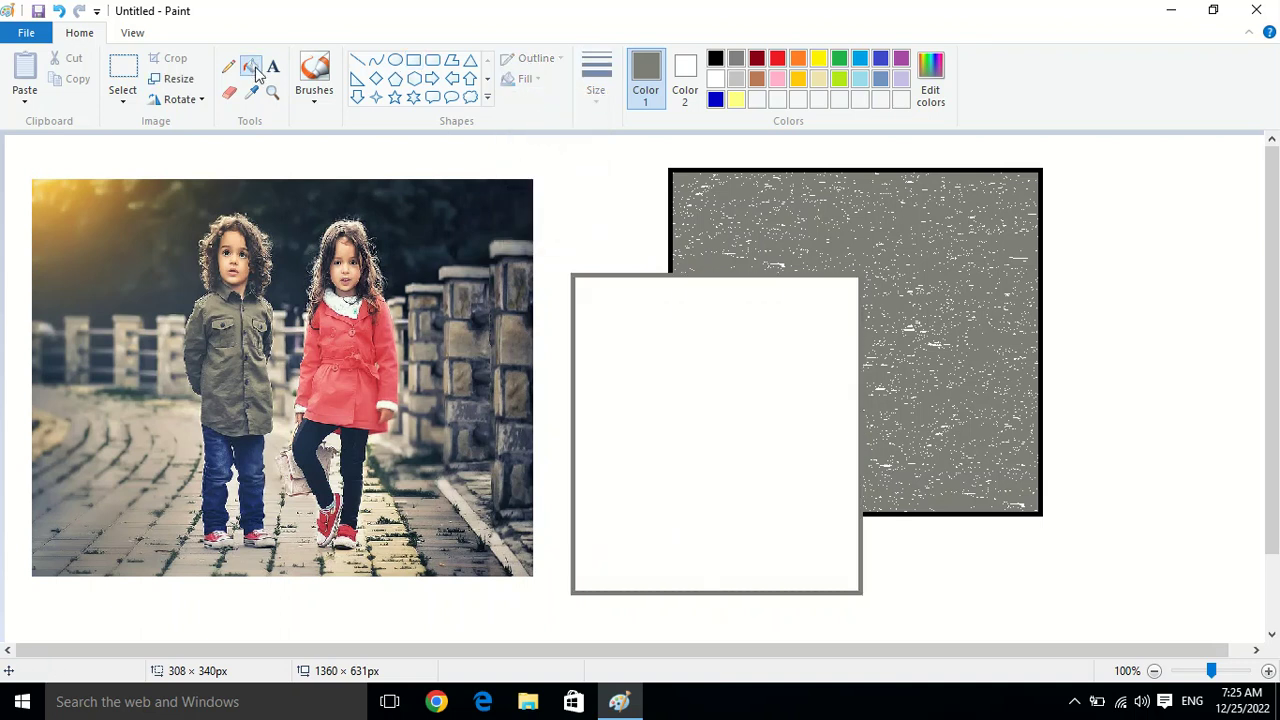
click(628, 334)
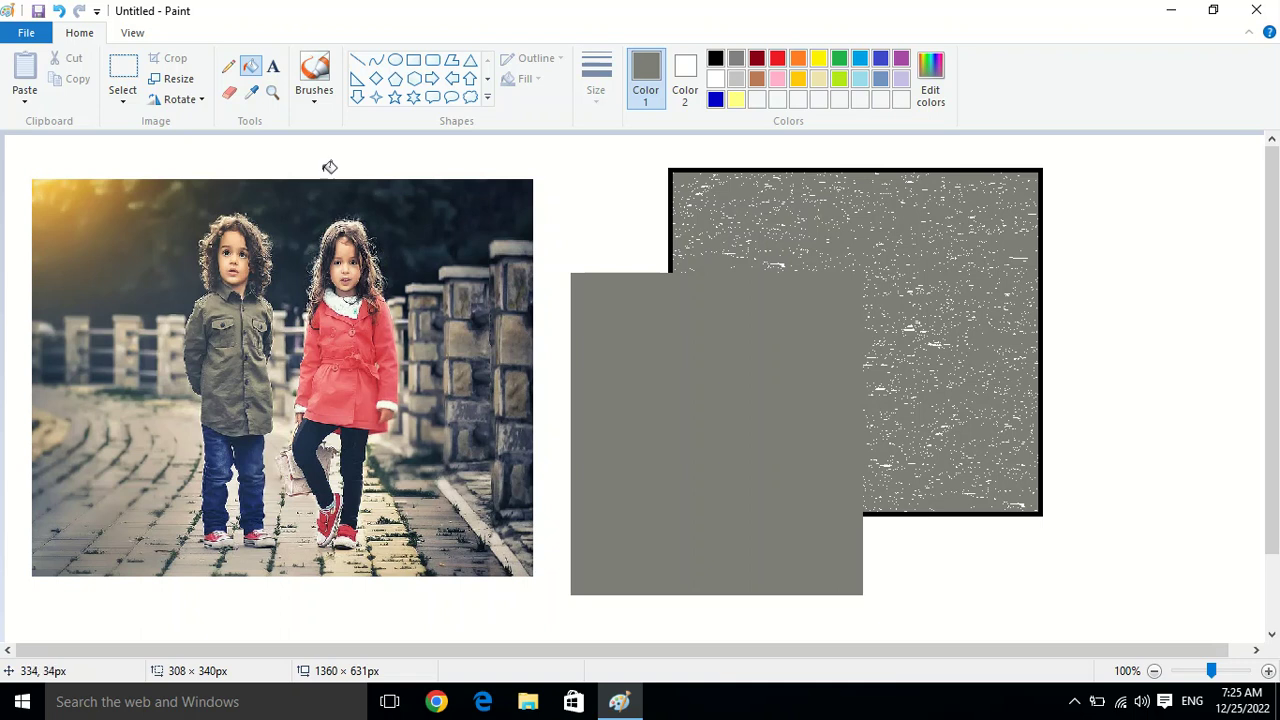
click(250, 93)
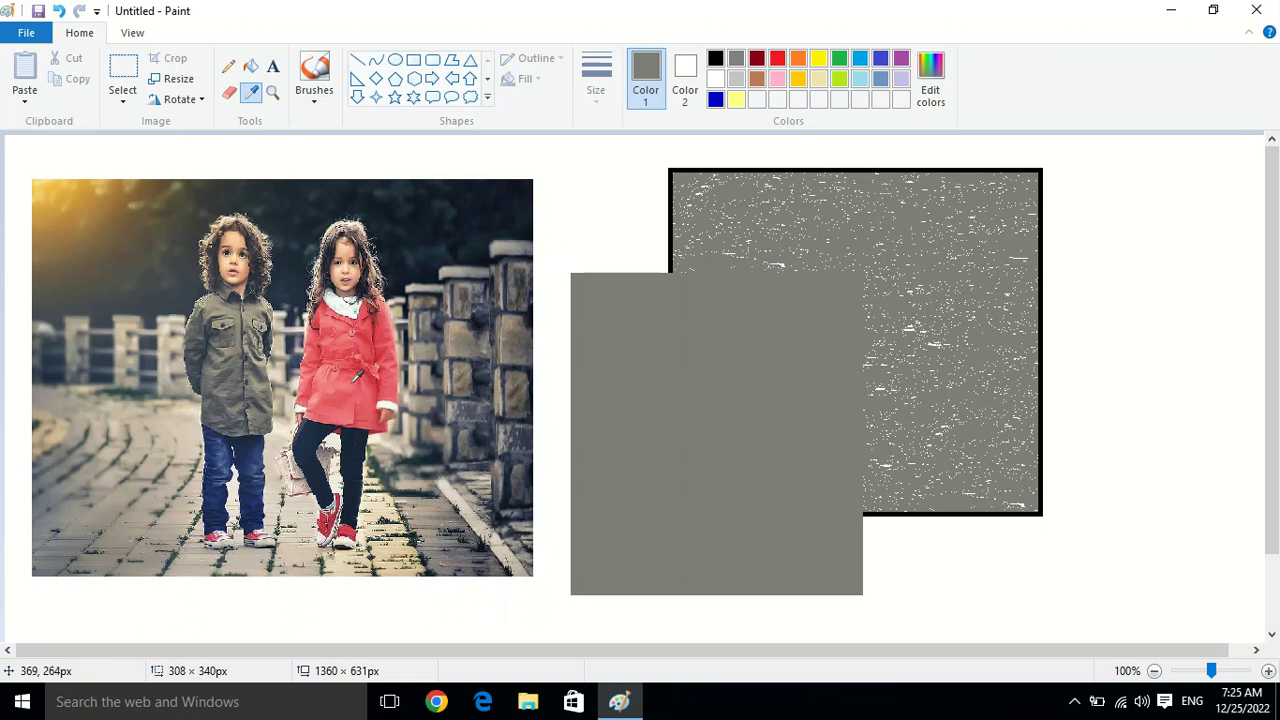
Step: Fill the white background with red sampled from the coat, then start a new picture
click(342, 395)
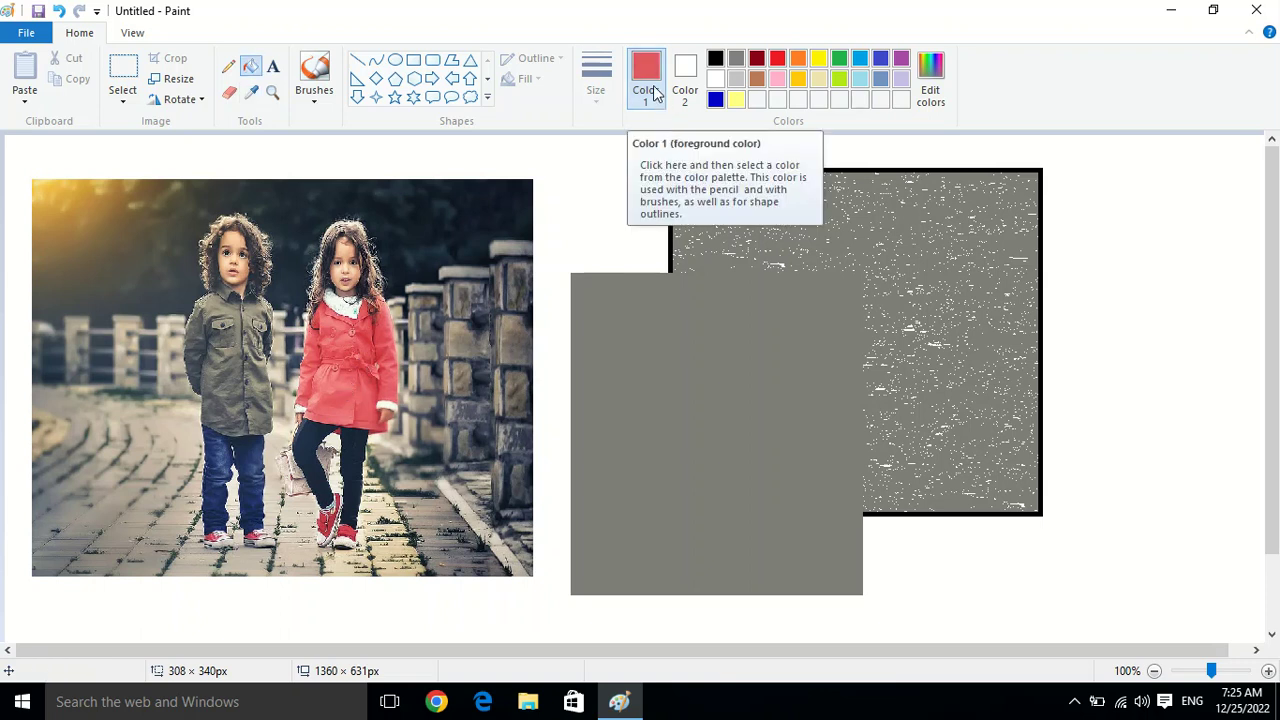
click(622, 177)
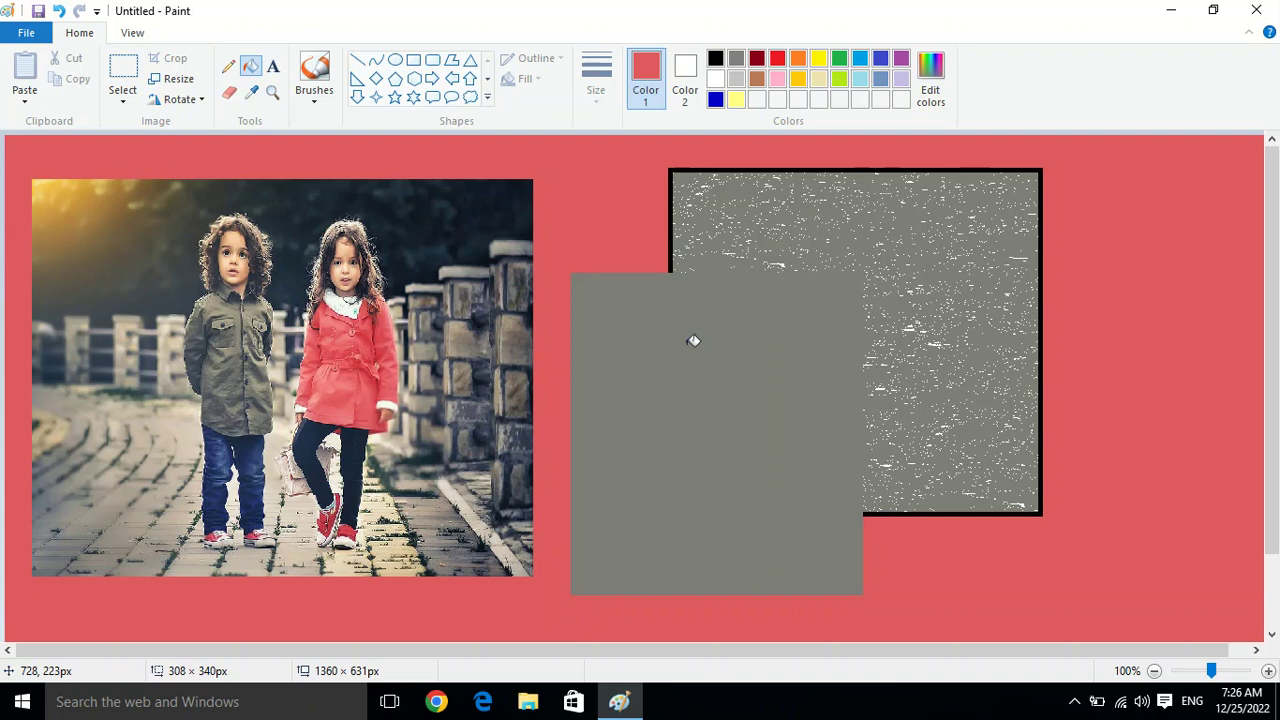
key(alt+F4)
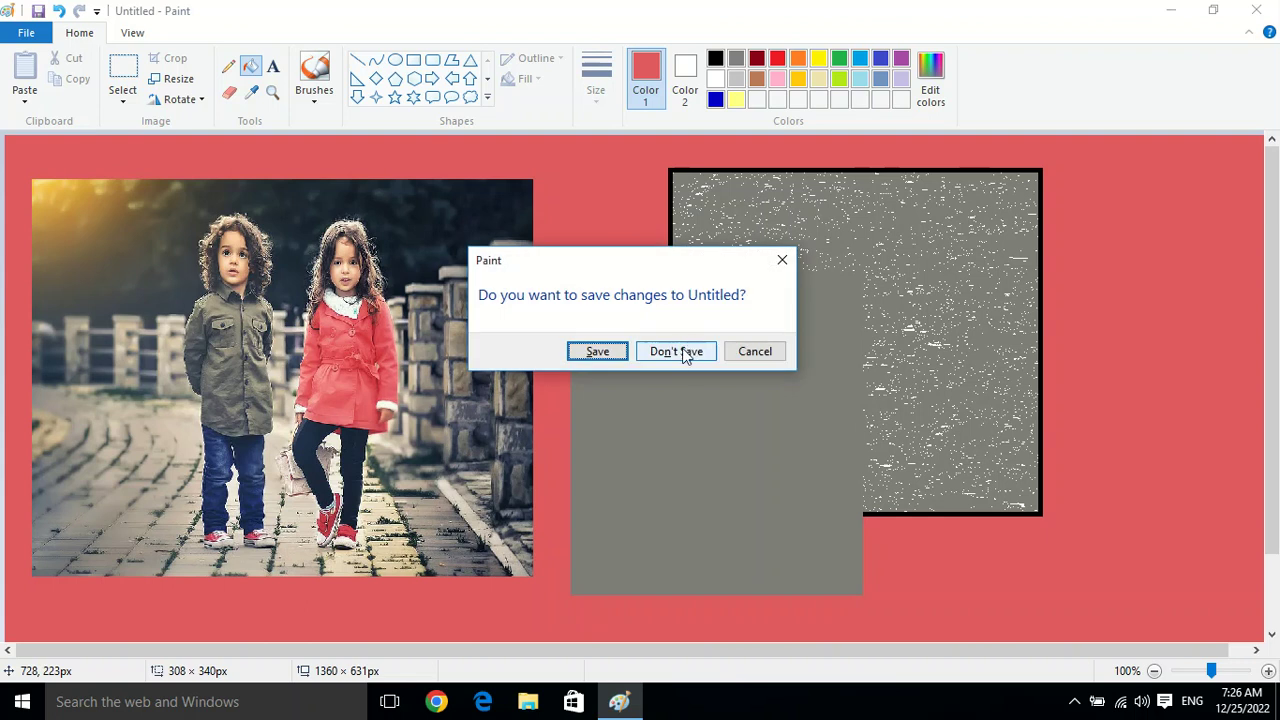
Step: Discard the red-background picture without saving, leaving a blank white canvas
click(676, 351)
click(24, 97)
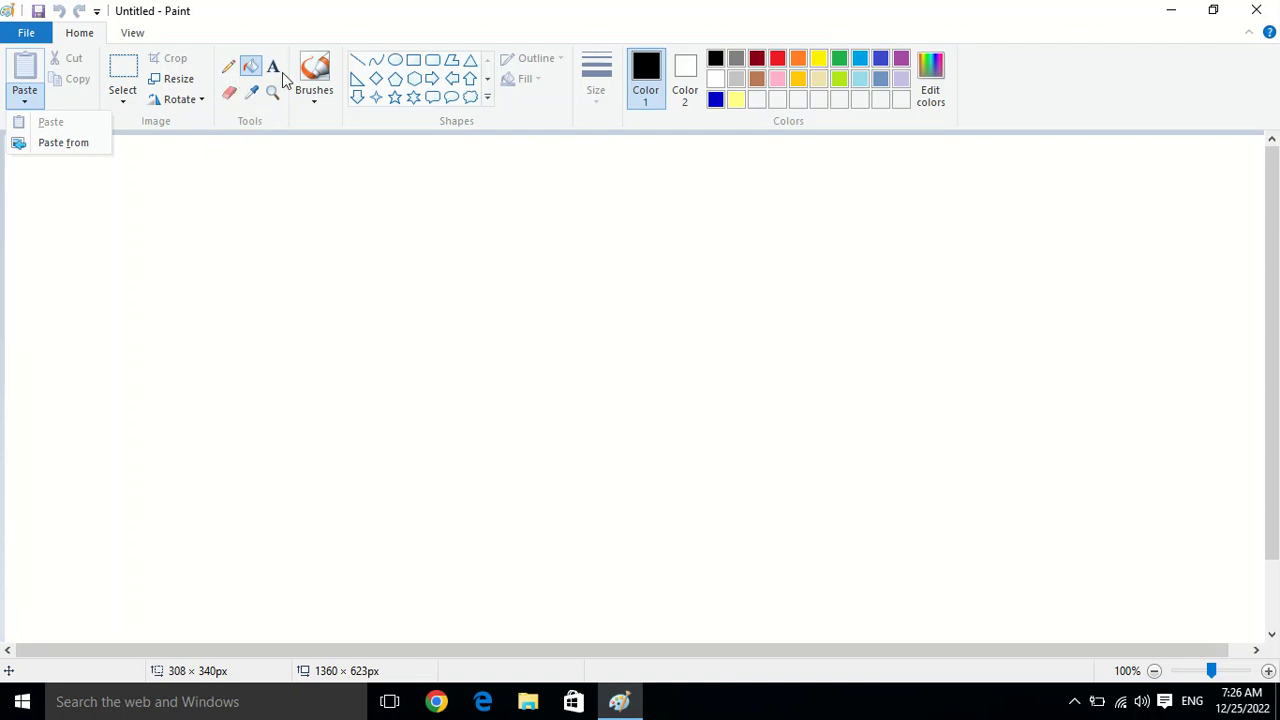
click(265, 118)
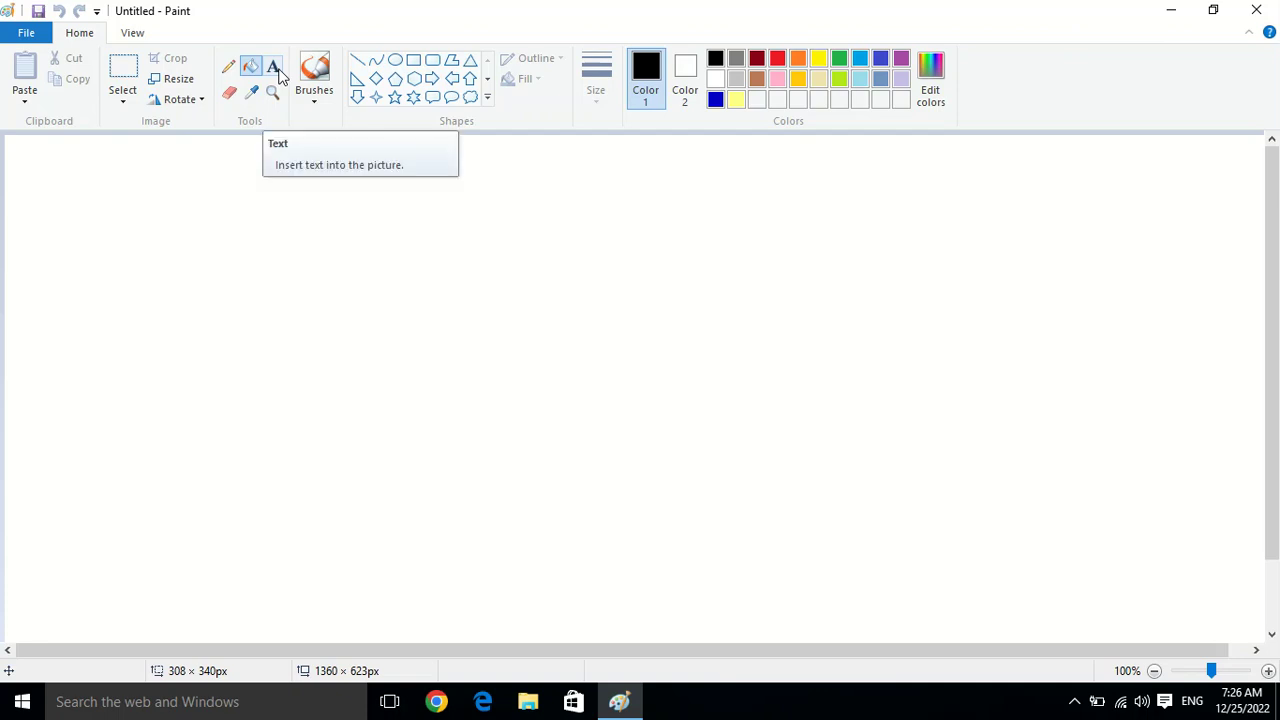
Step: Add a wide text box across the top of the canvas and type a line giving the author's name
click(273, 67)
mouse_move(113, 170)
mouse_down()
mouse_move(186, 197)
mouse_move(743, 293)
mouse_move(1060, 331)
mouse_move(1084, 350)
mouse_up()
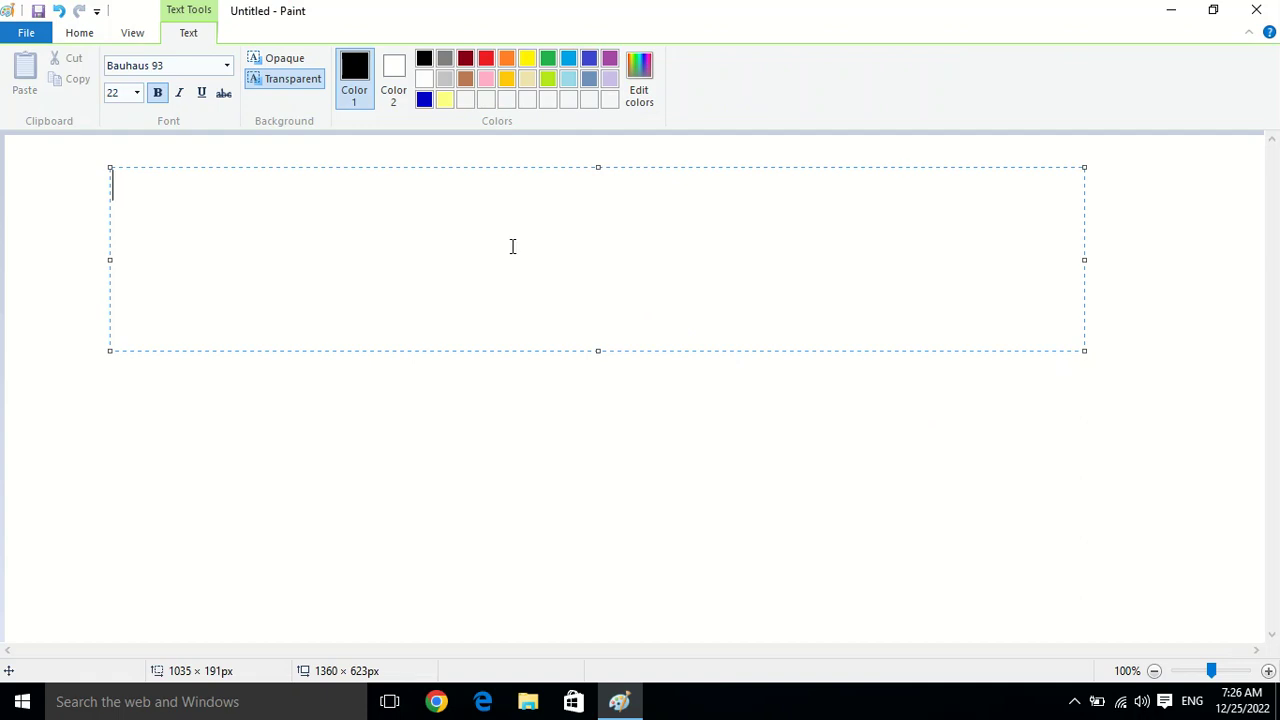
text(my name)
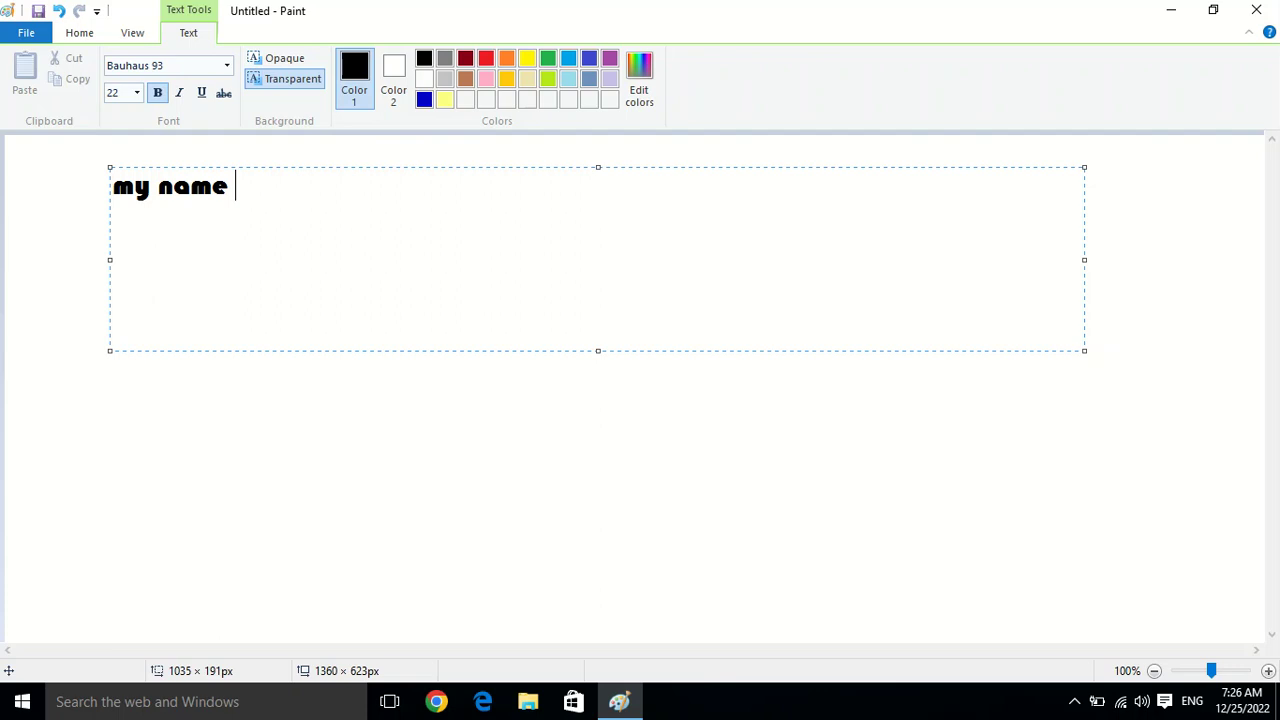
text( mohd nazim ansari)
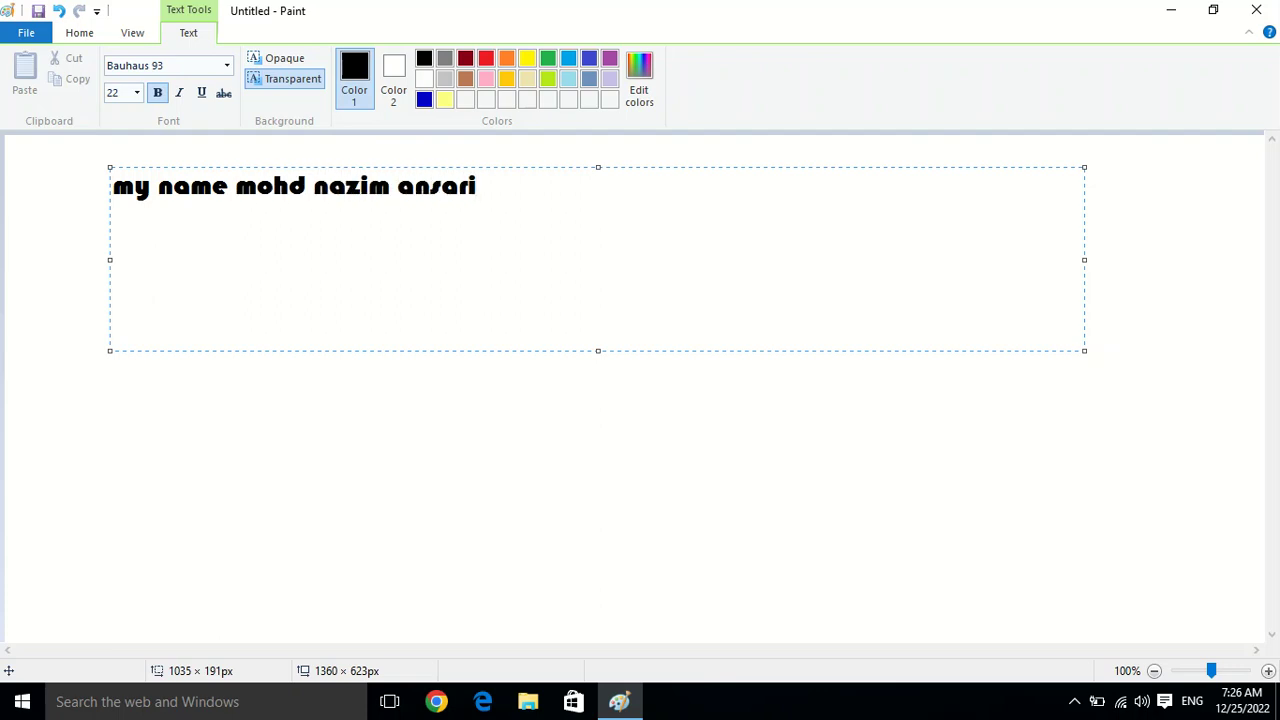
Step: Colour the typed line red, then recolour everything after the first letter light green
drag(497, 189, 110, 208)
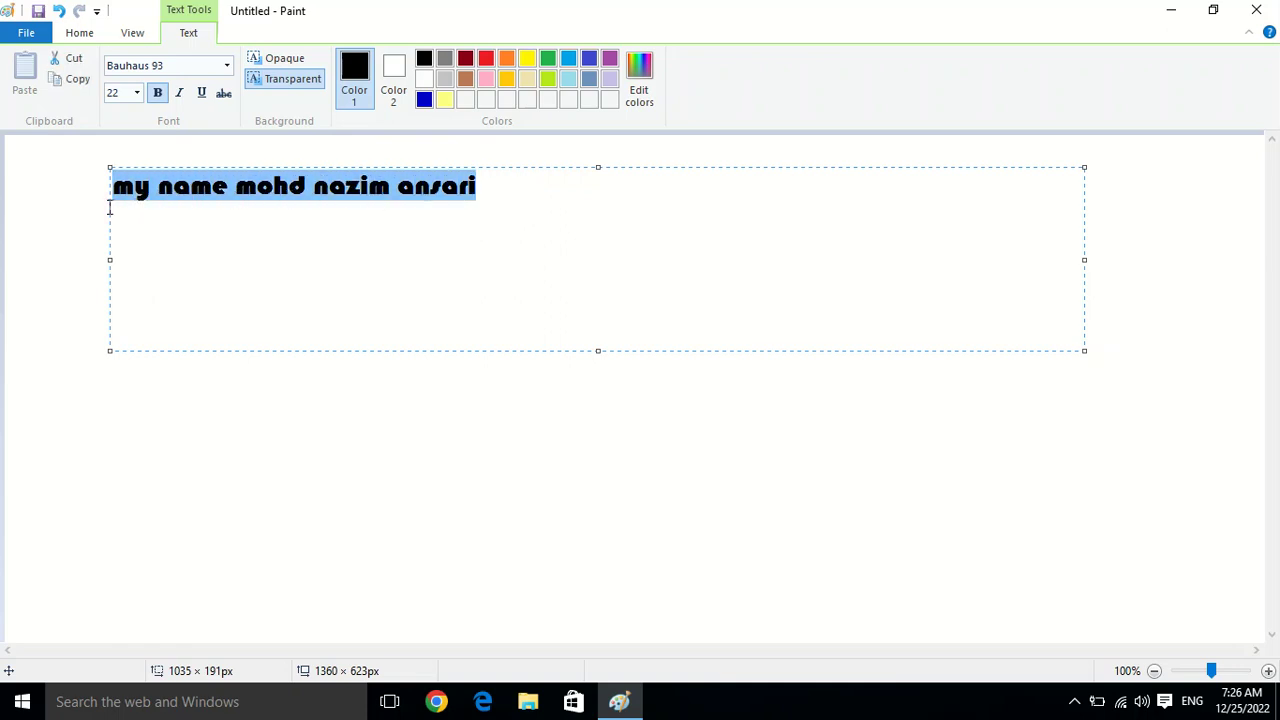
click(486, 79)
click(486, 60)
click(474, 245)
drag(535, 195, 127, 208)
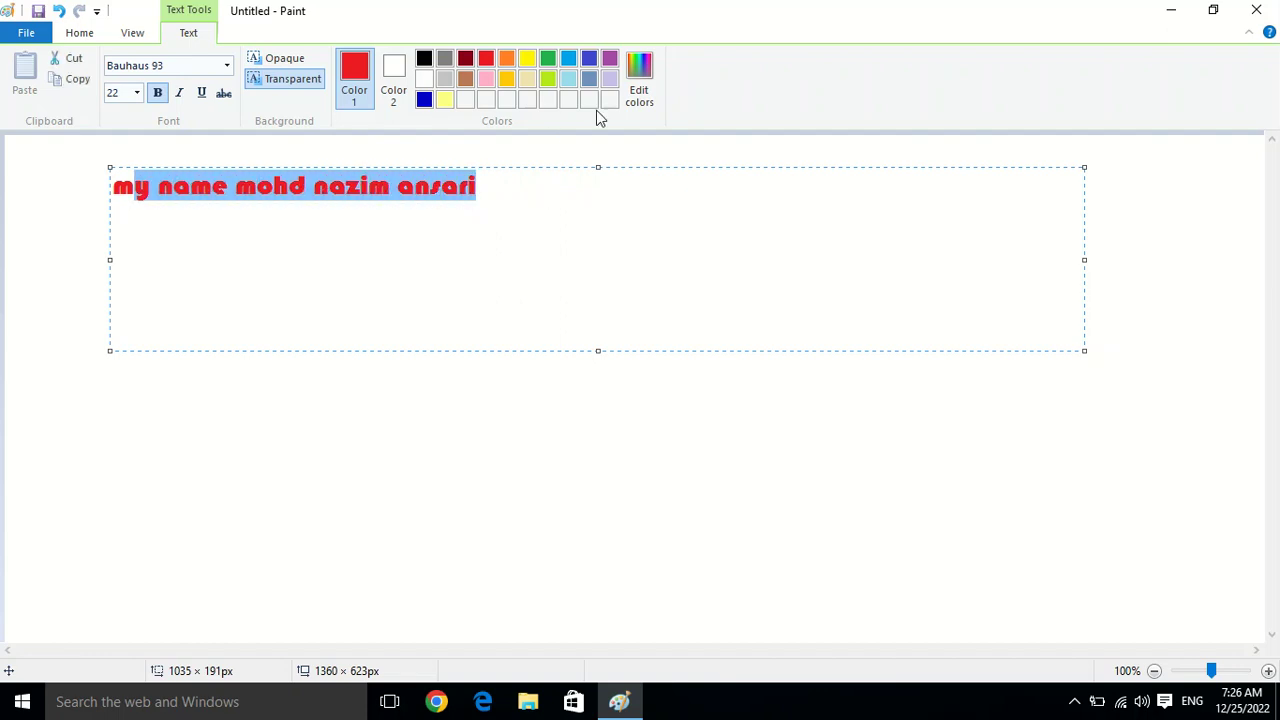
click(548, 79)
click(337, 209)
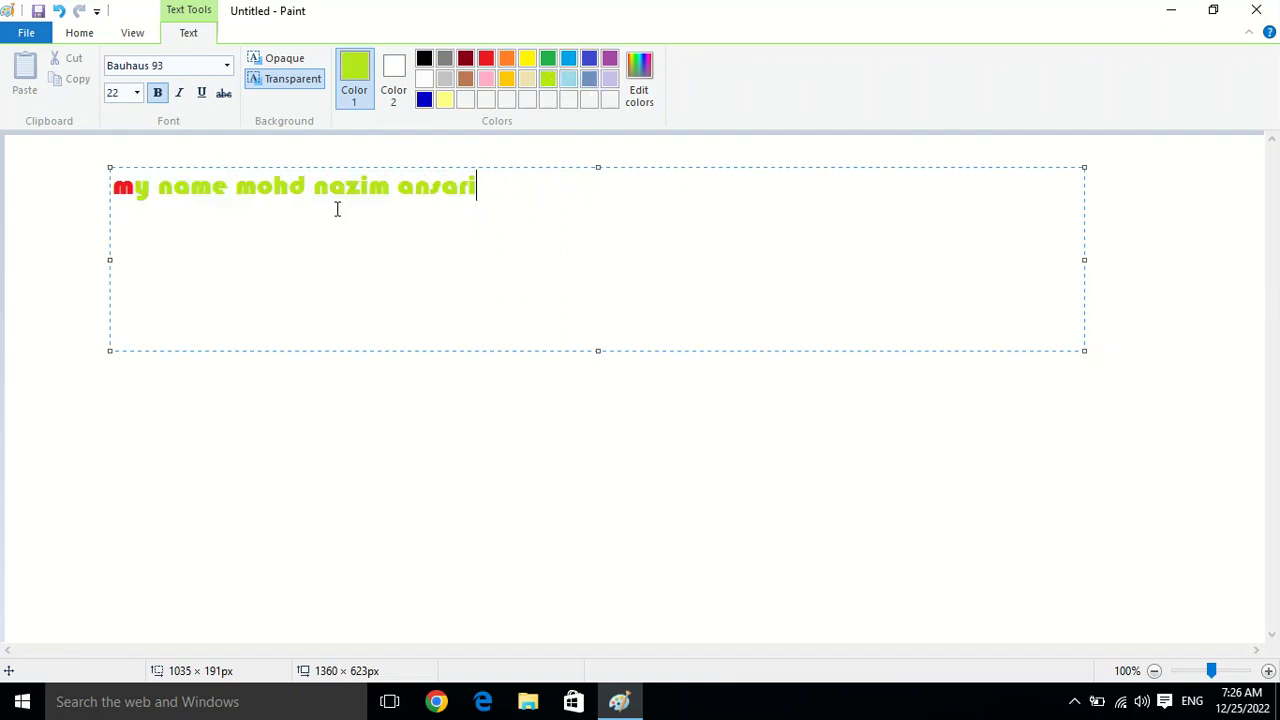
Step: Make the third word orange, the last word blue and the first word 'my' gold
drag(316, 183, 243, 185)
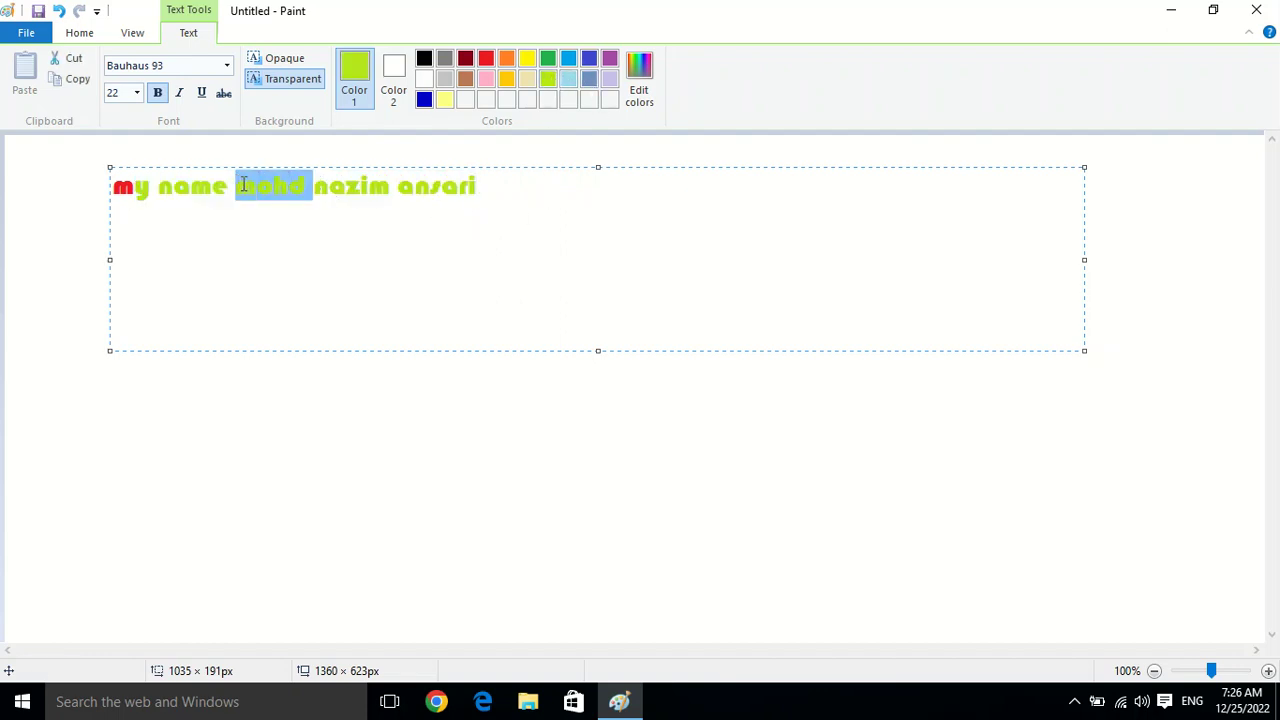
click(506, 60)
click(441, 186)
drag(515, 183, 398, 187)
click(588, 60)
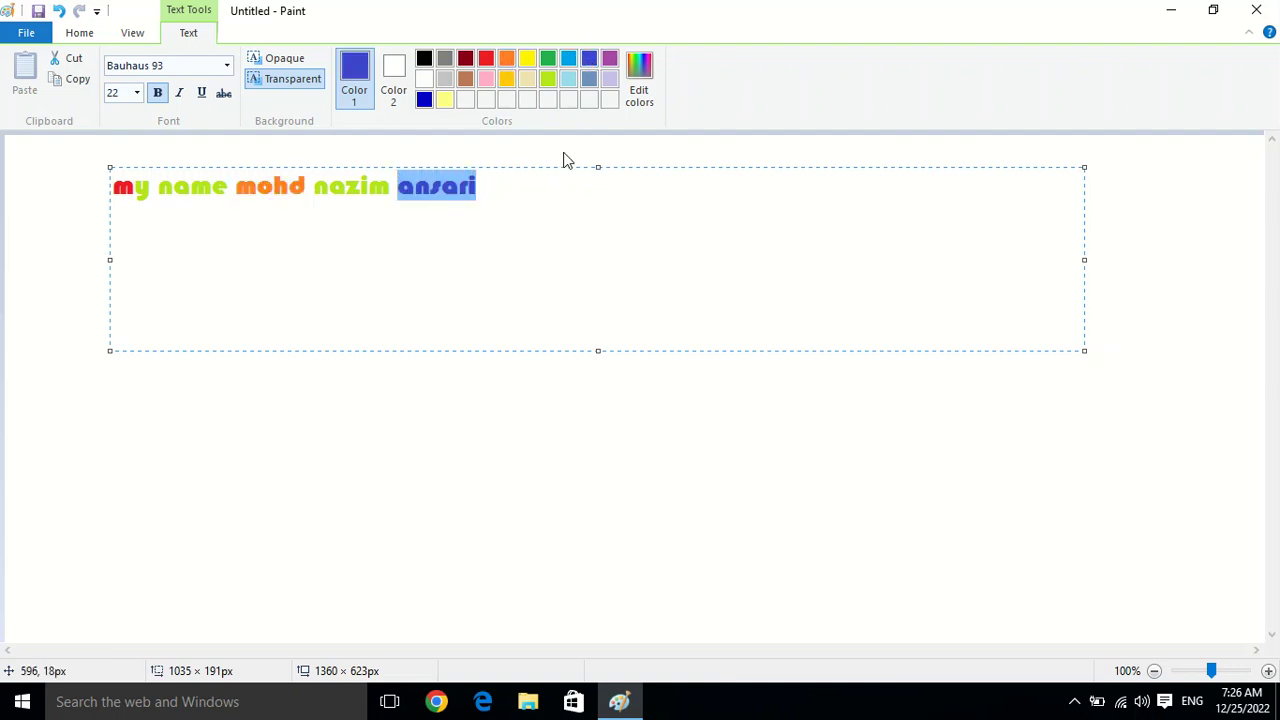
click(441, 187)
drag(152, 186, 110, 185)
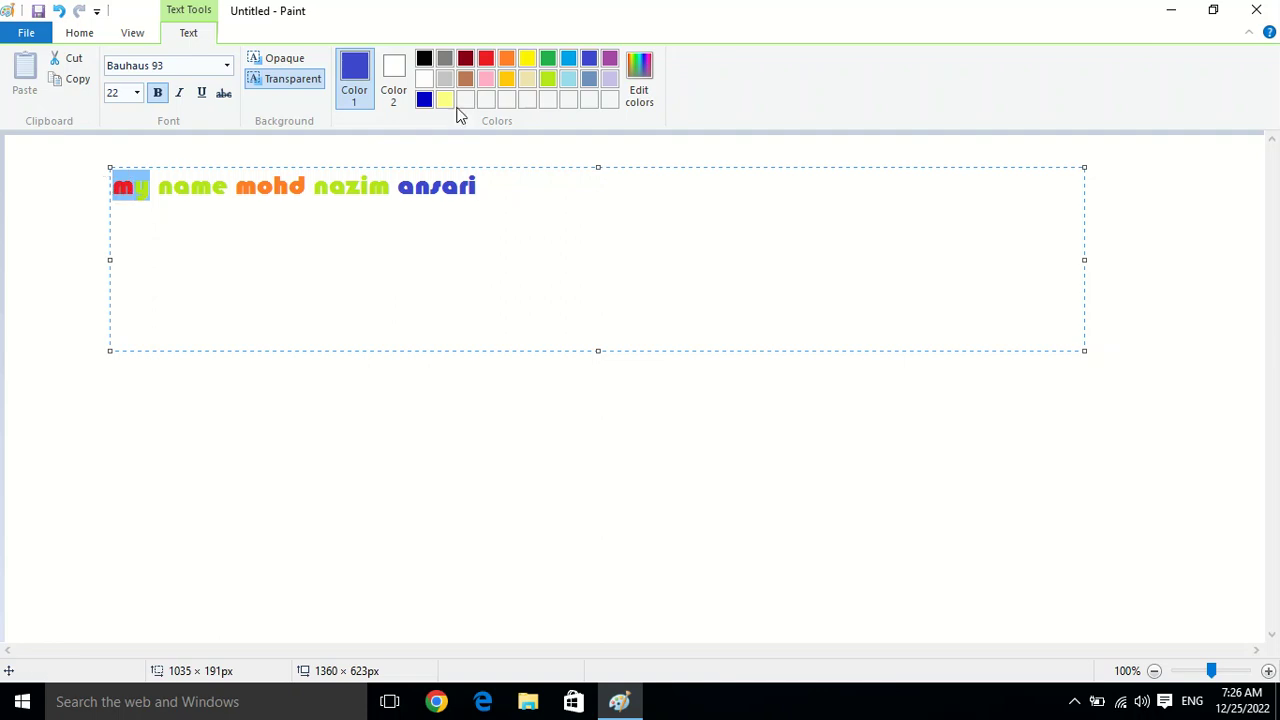
click(508, 78)
click(496, 229)
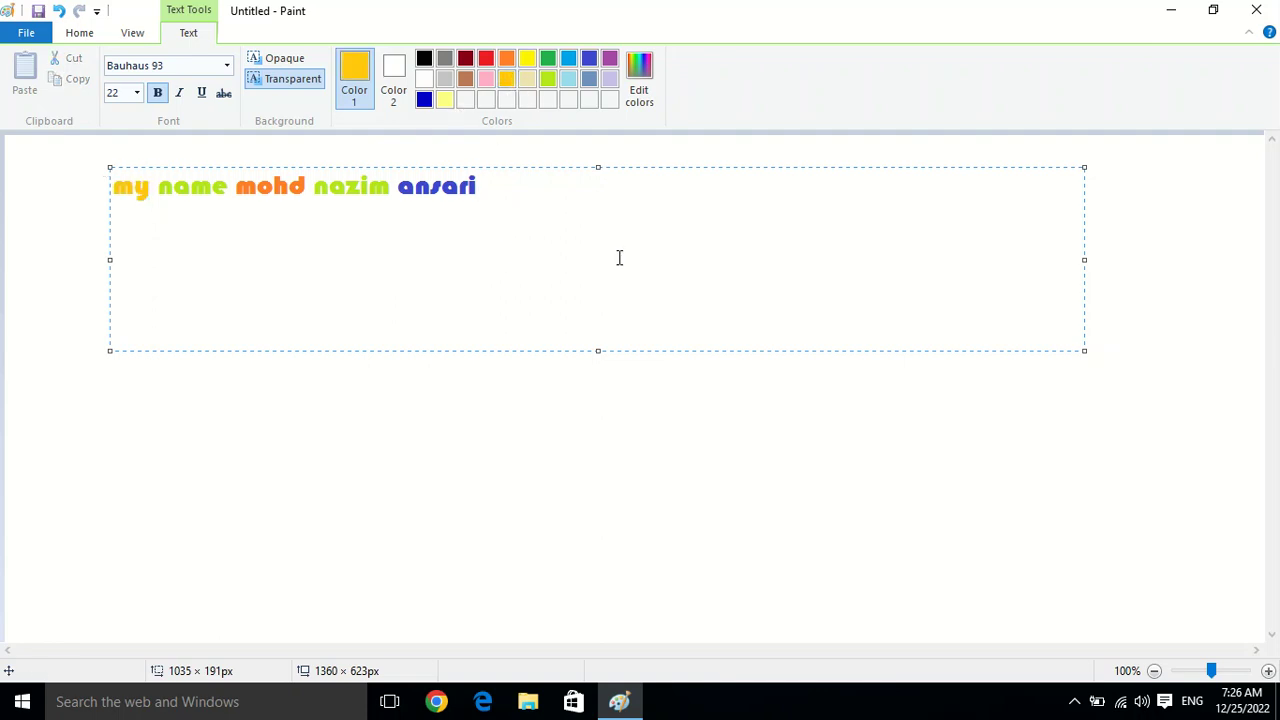
Step: Make the whole line light blue (166, 210, 255), saving it as a custom colour
drag(522, 197, 110, 190)
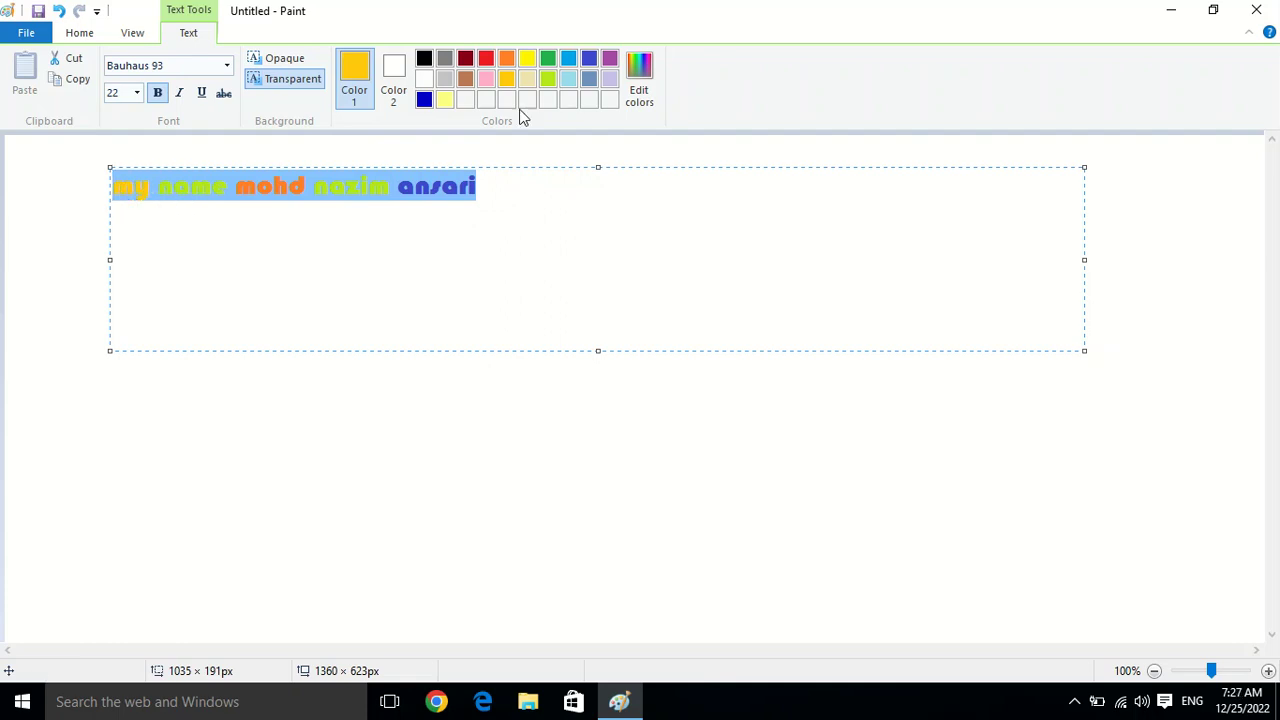
click(640, 78)
click(569, 244)
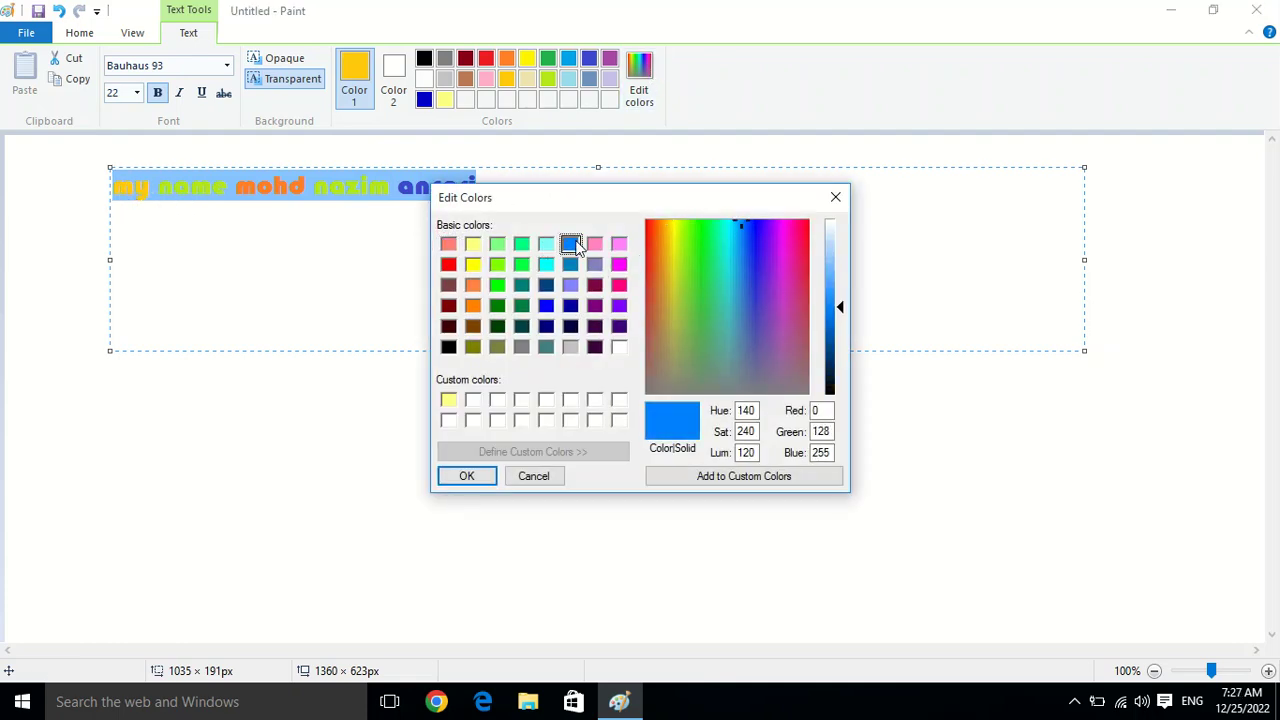
drag(847, 310, 847, 253)
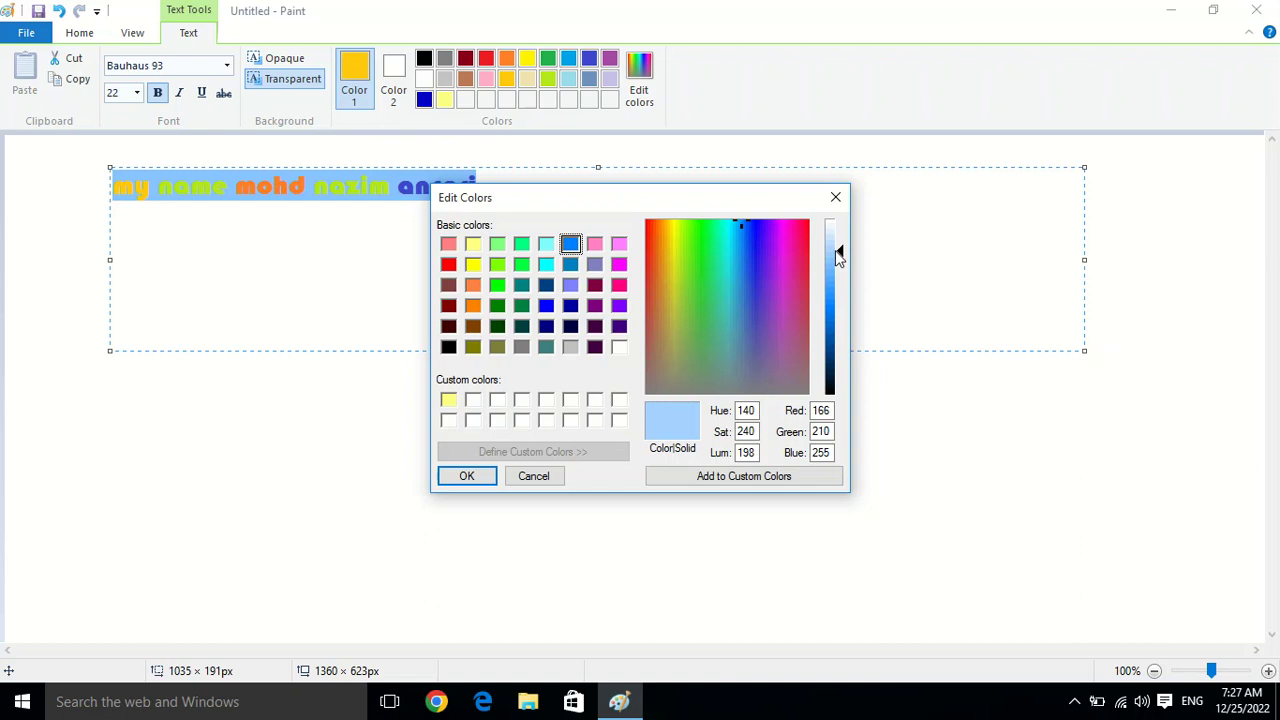
click(719, 481)
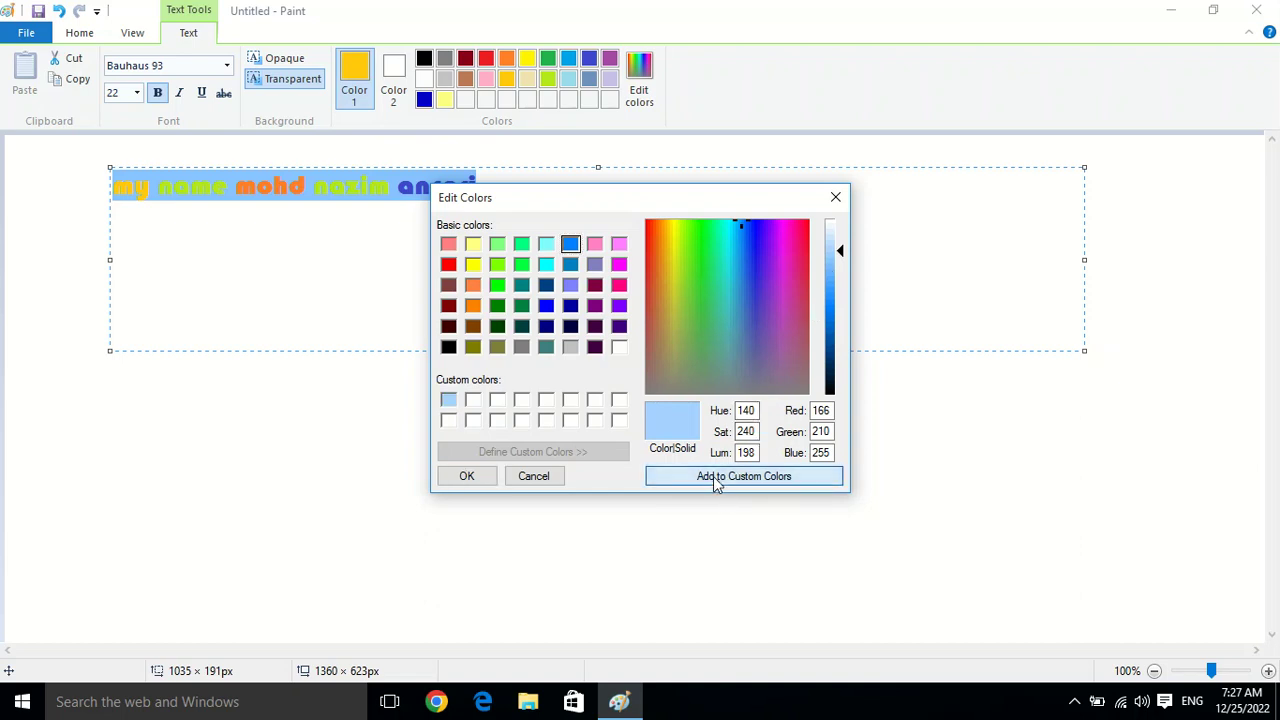
click(466, 476)
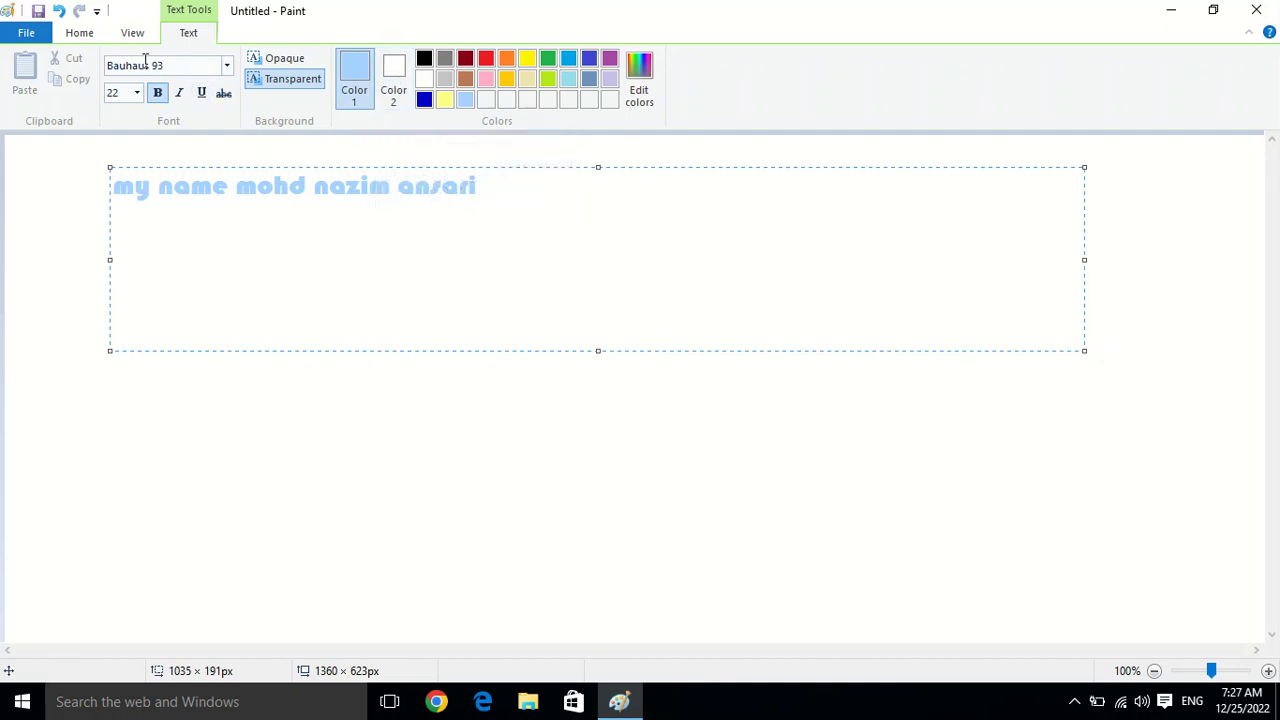
Step: Set the text line to Berlin Sans FB after browsing the font list
click(228, 68)
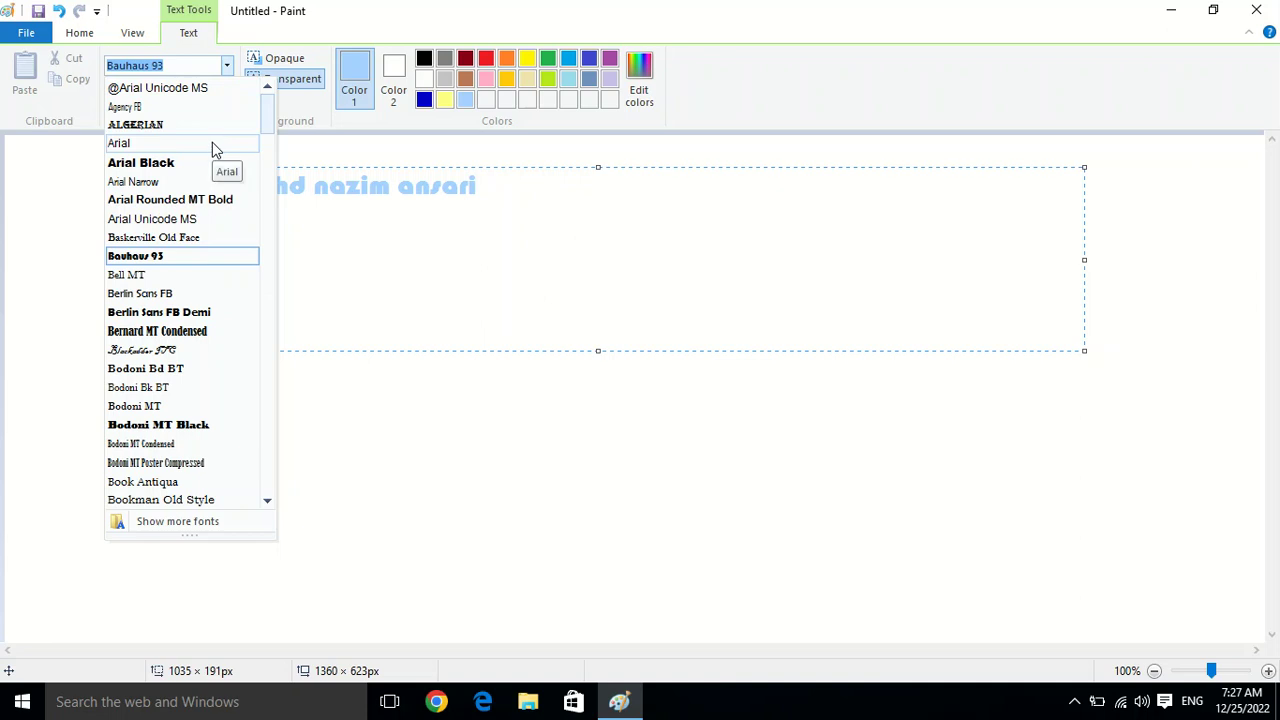
drag(267, 117, 267, 152)
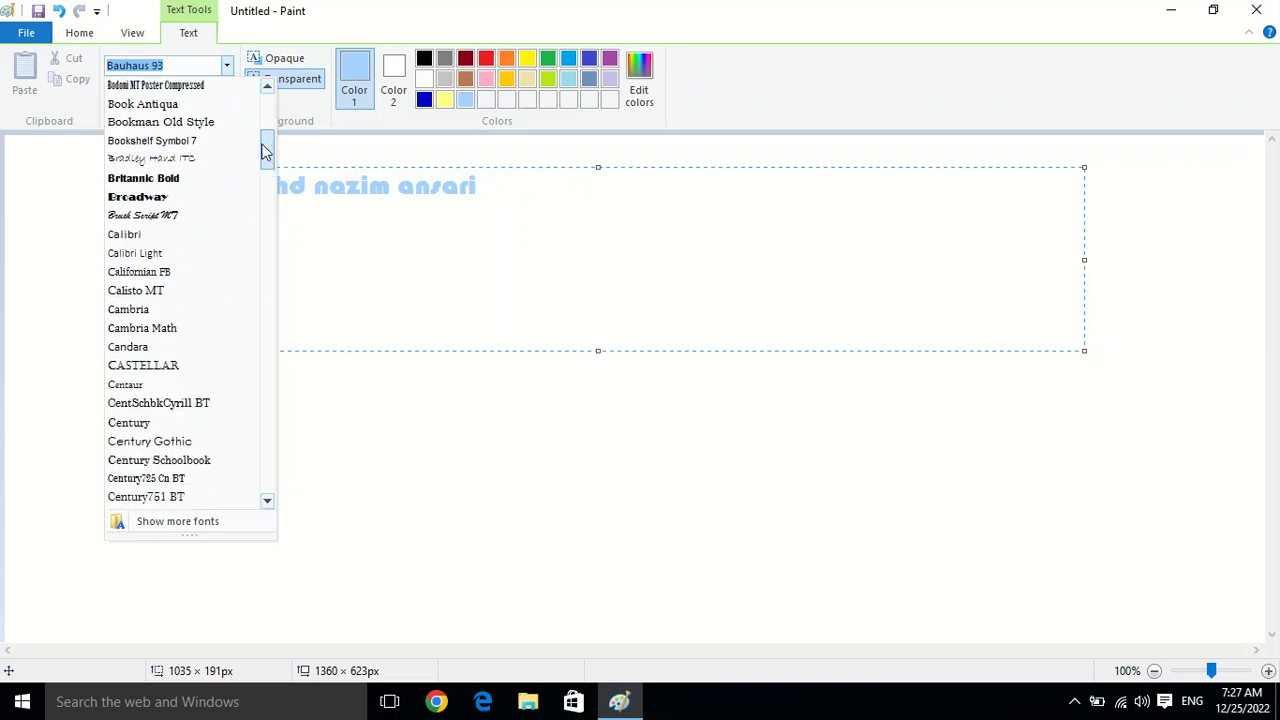
click(207, 216)
drag(477, 186, 102, 187)
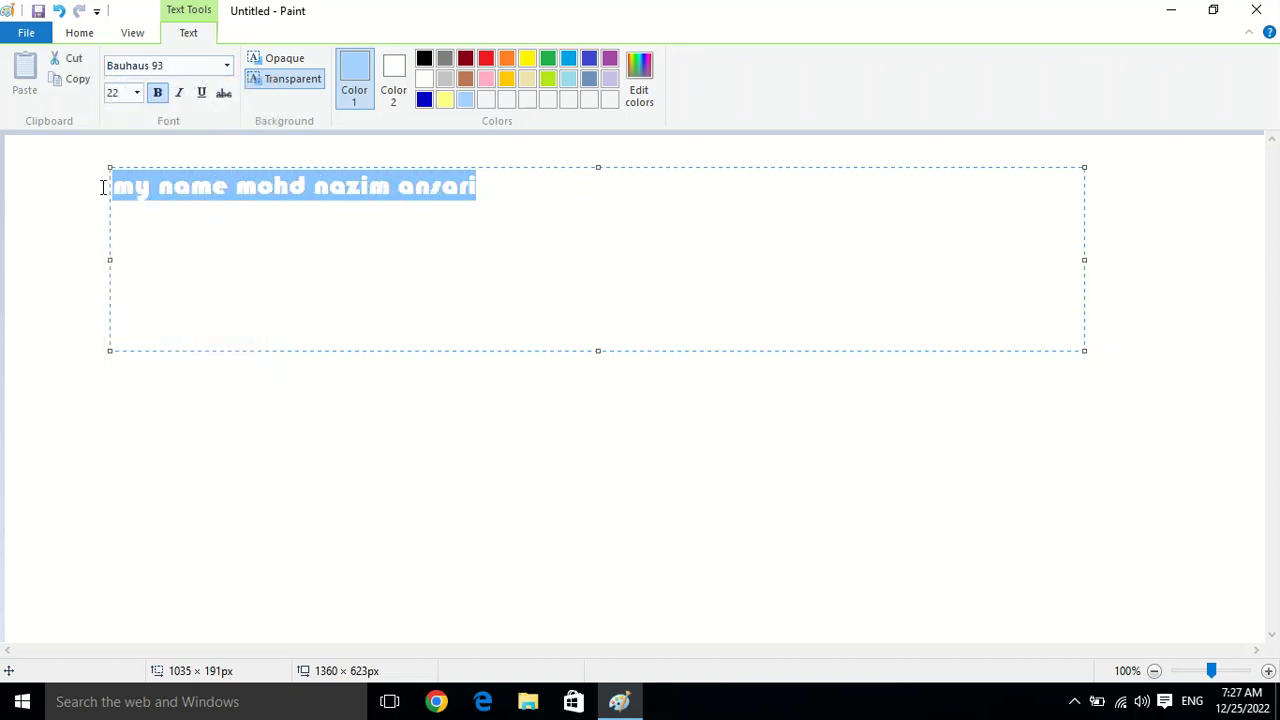
click(226, 65)
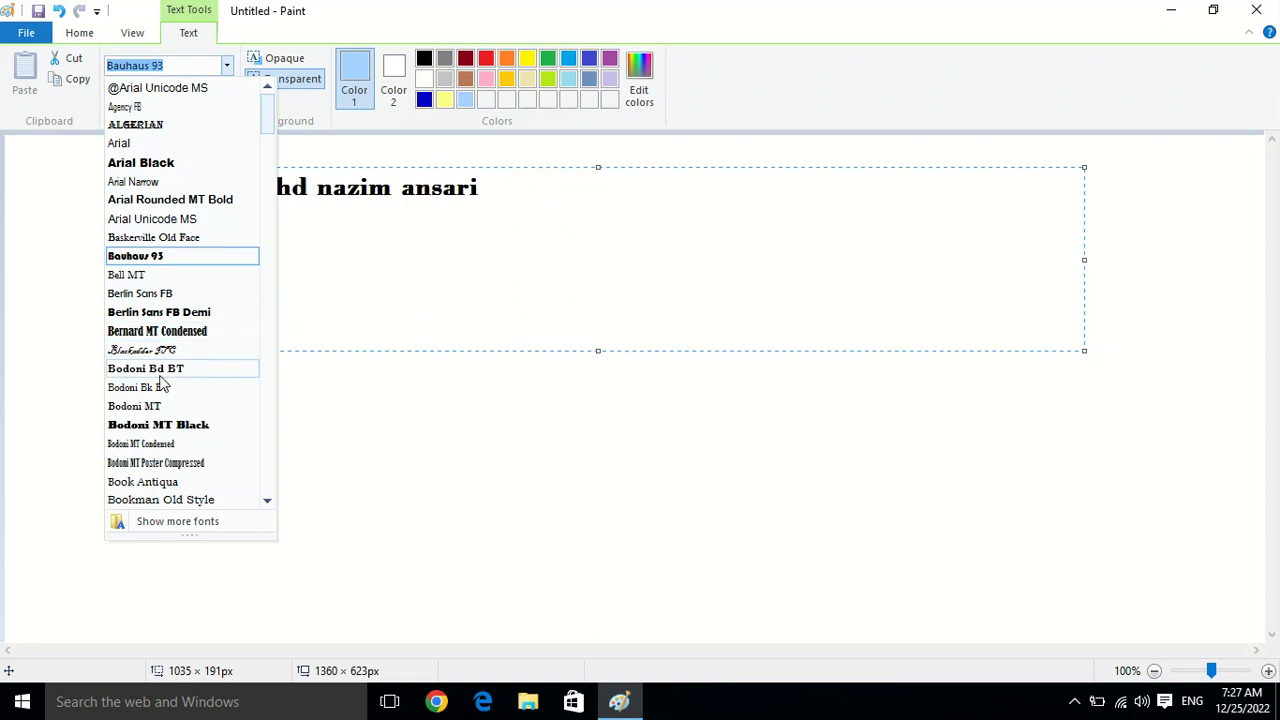
click(150, 293)
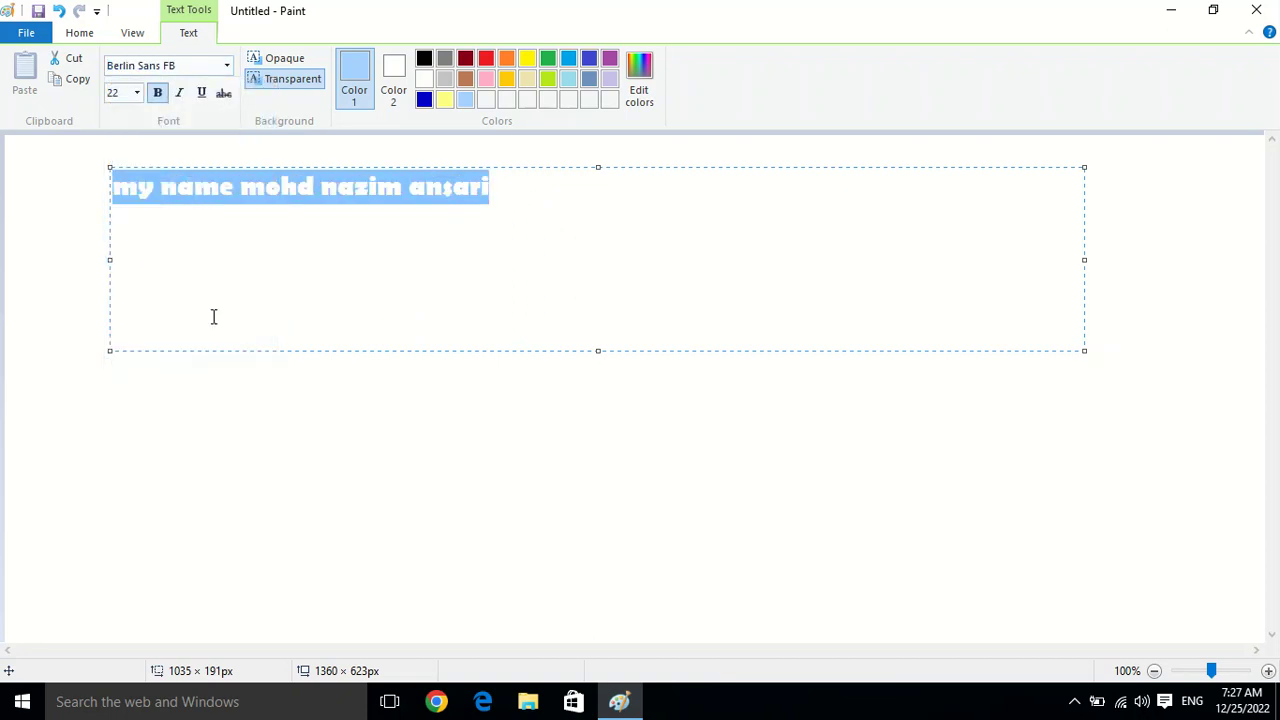
Step: Switch the text line to the Algerian font and reselect the whole line
click(226, 65)
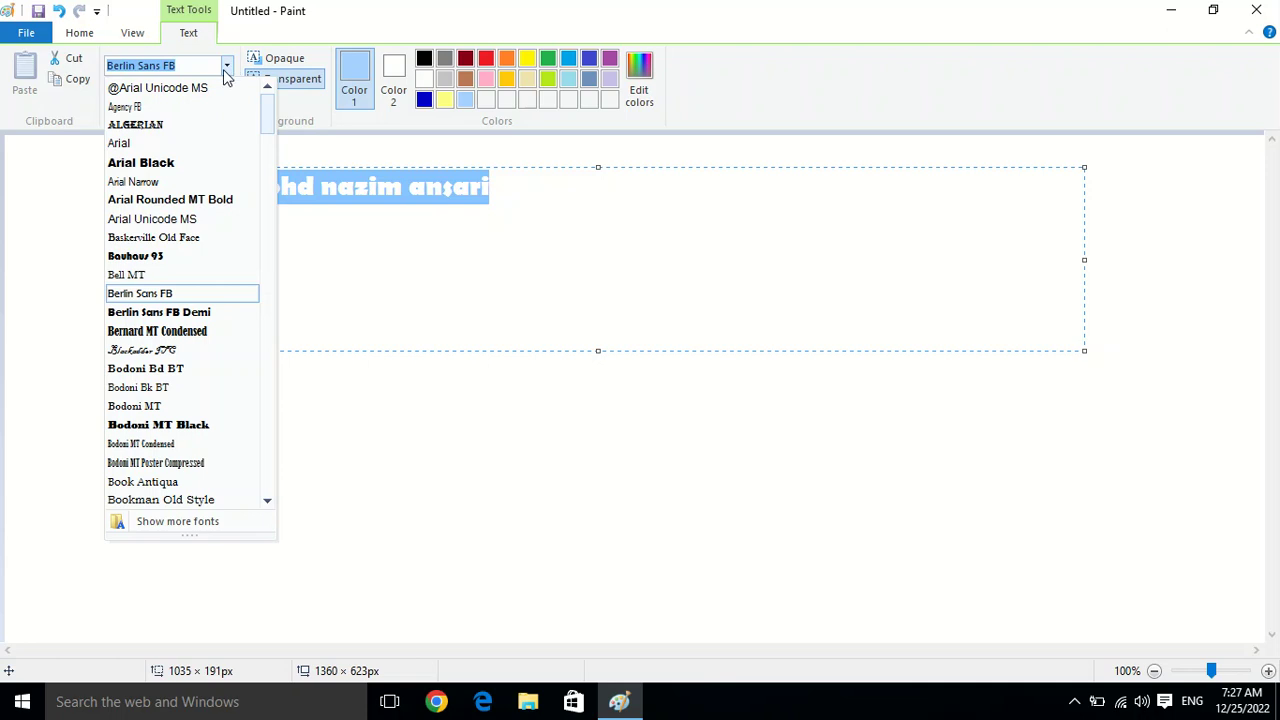
click(200, 130)
click(339, 267)
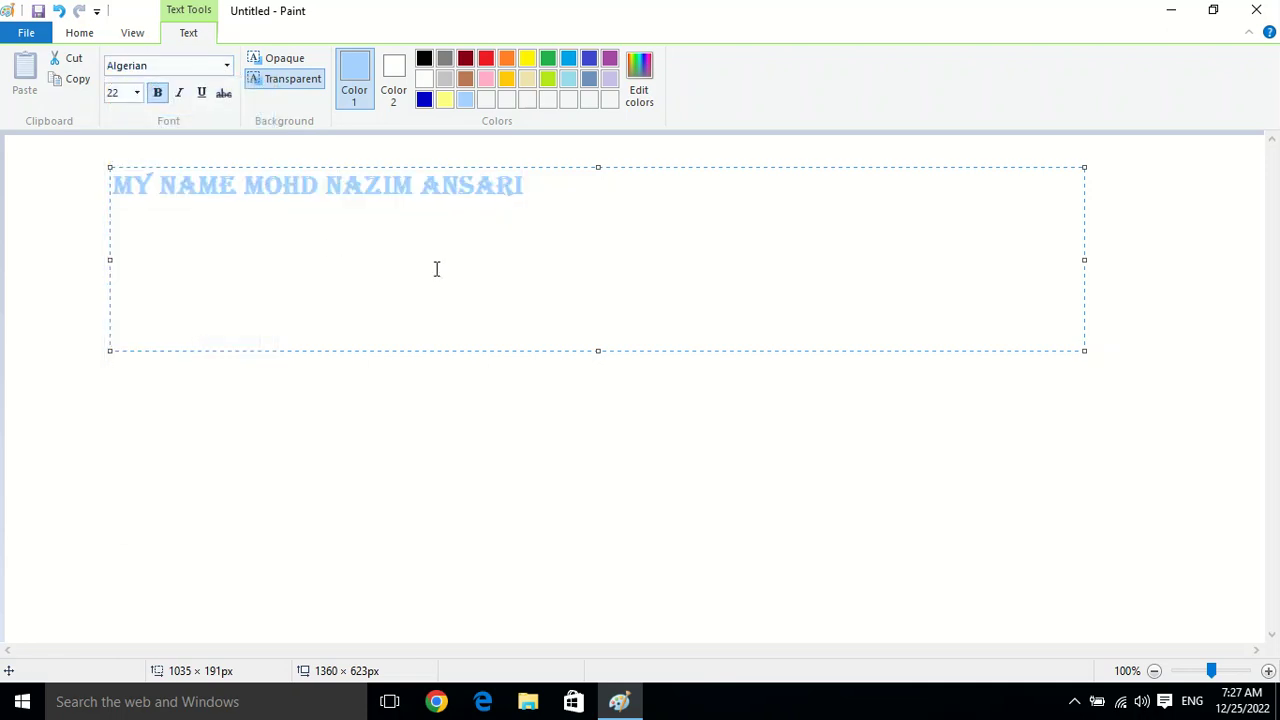
drag(600, 194, 100, 183)
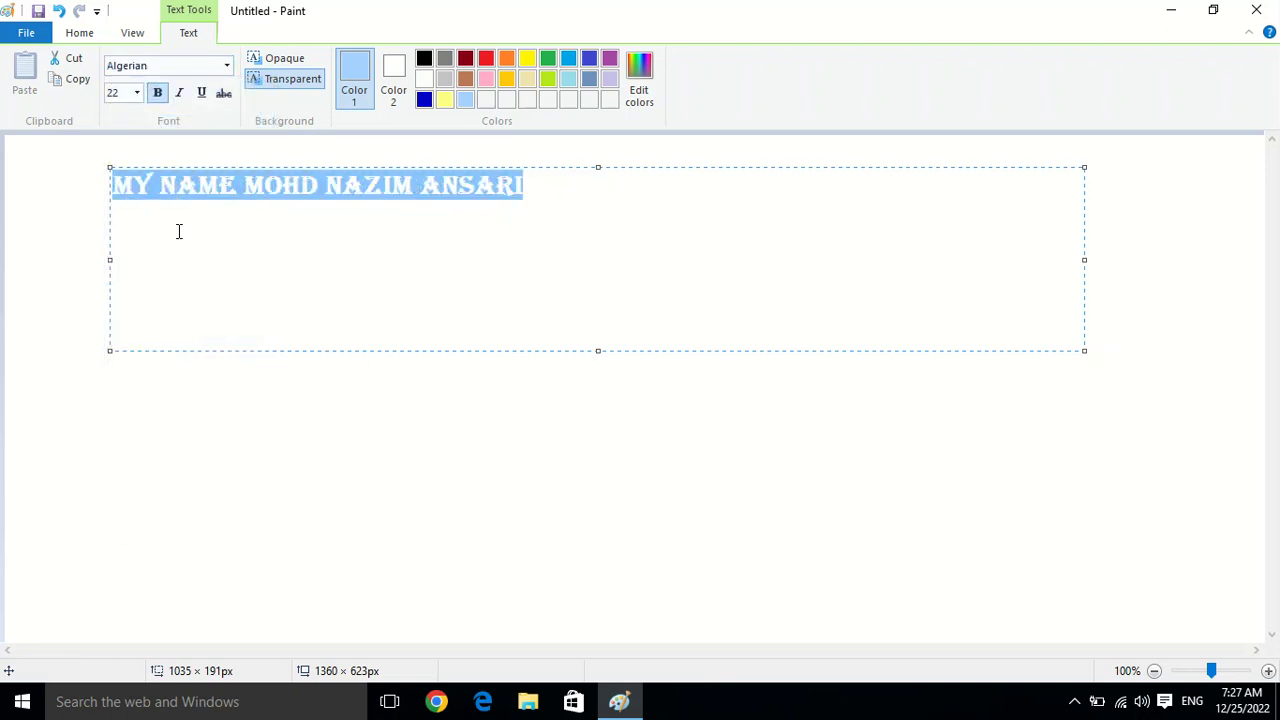
click(138, 93)
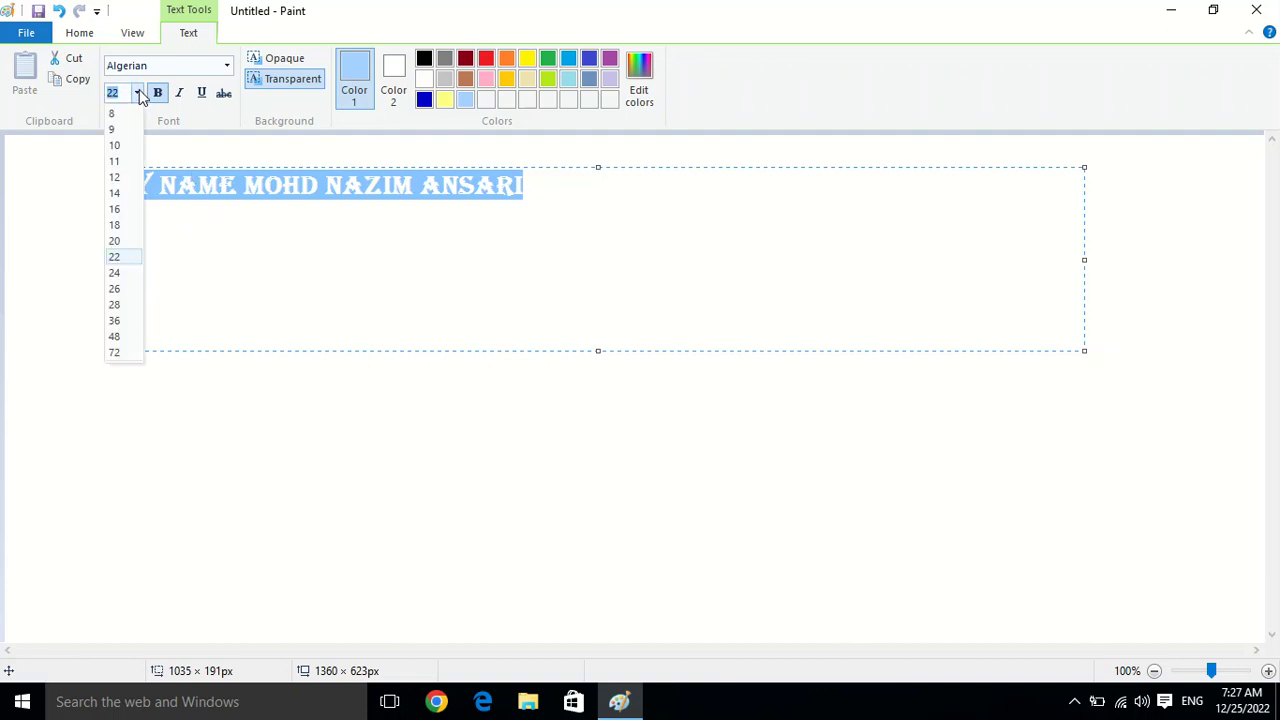
Step: Enlarge the Algerian line to size 28, turning bold off and back on
click(119, 163)
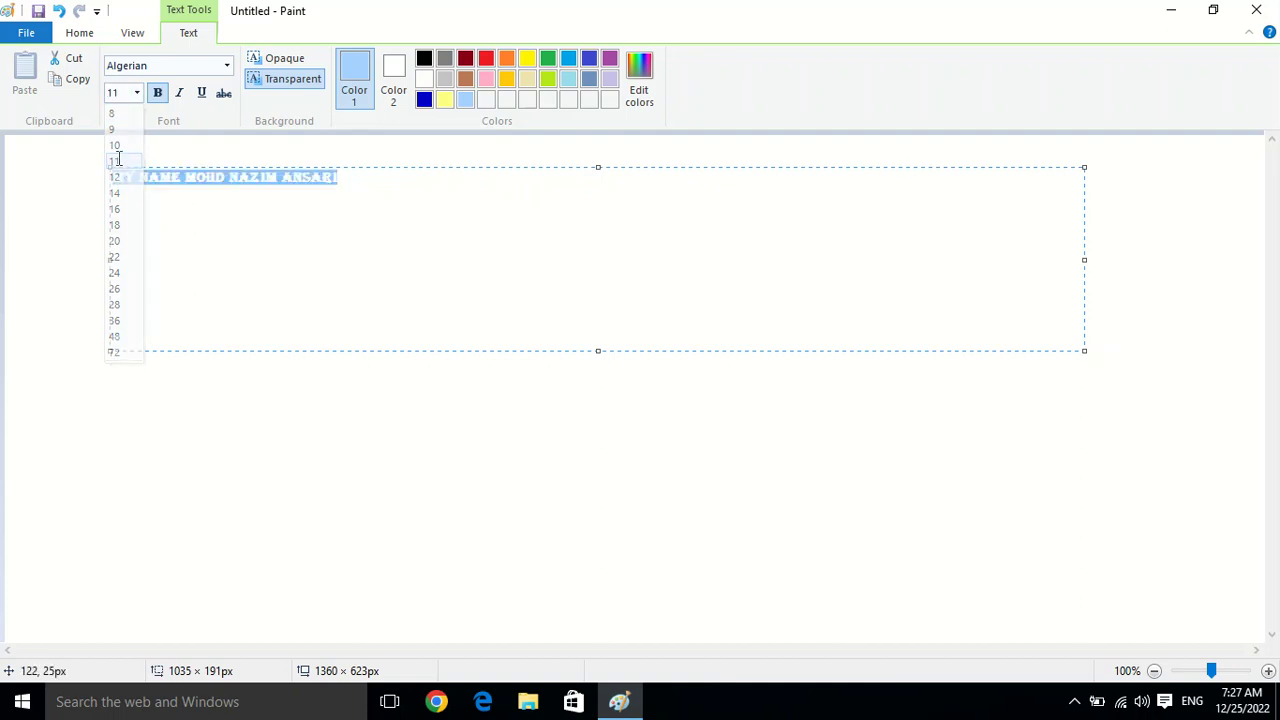
click(137, 92)
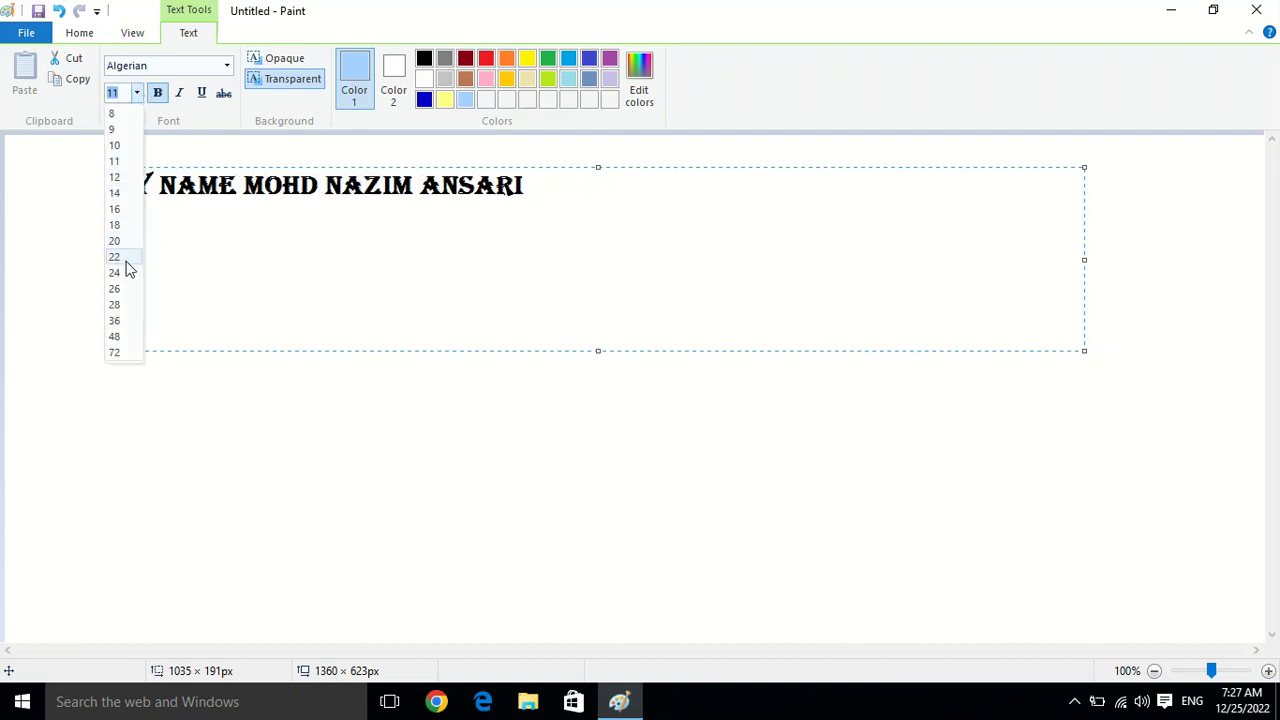
click(124, 308)
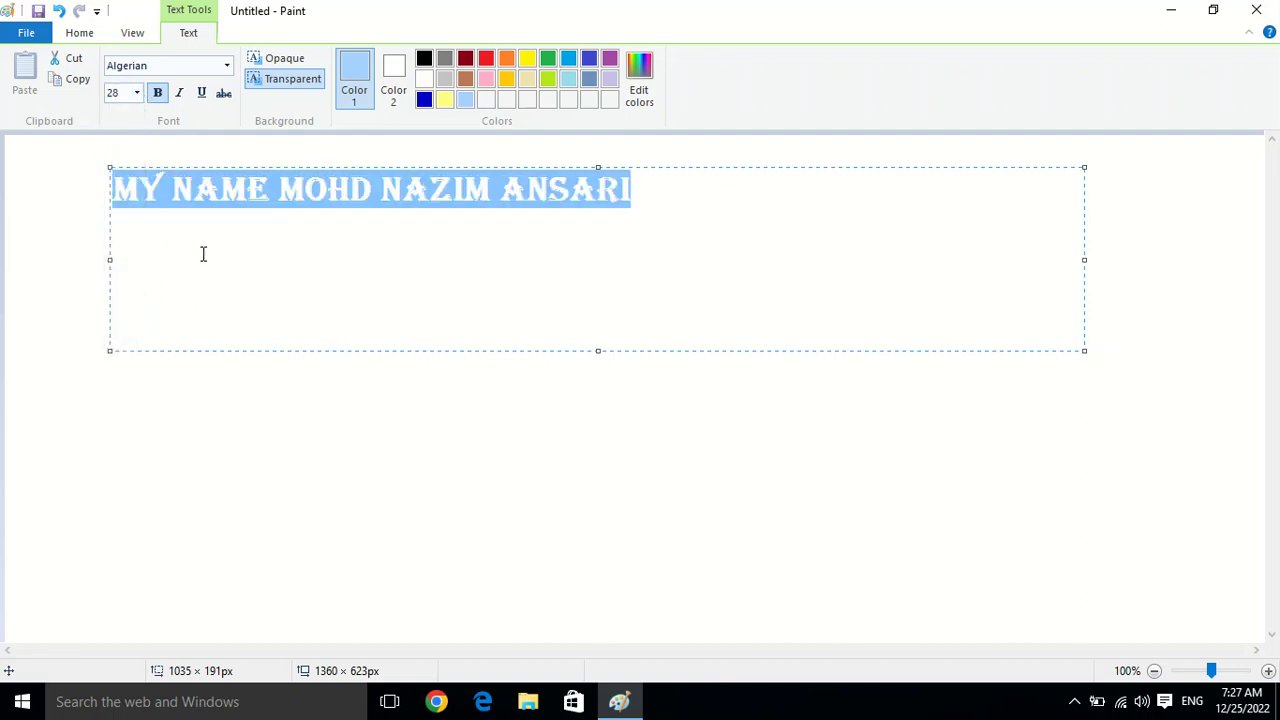
click(157, 93)
click(186, 211)
click(510, 216)
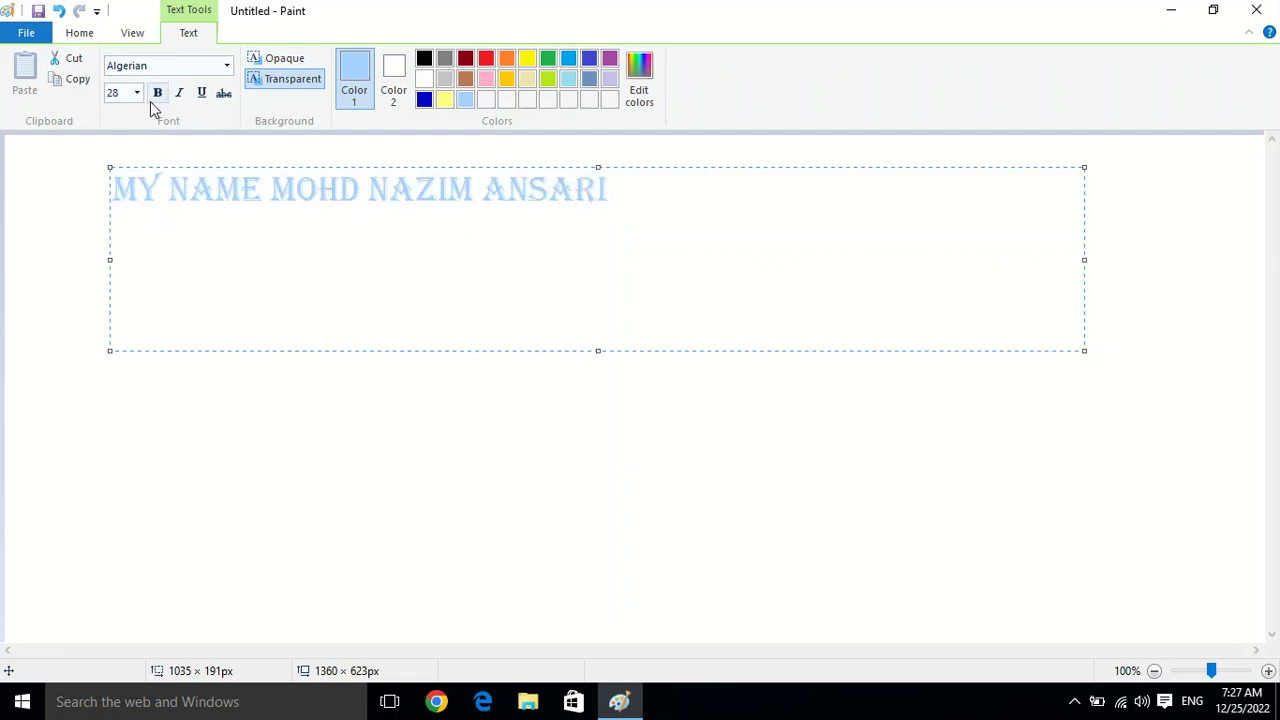
drag(674, 194, 97, 198)
click(160, 93)
click(242, 239)
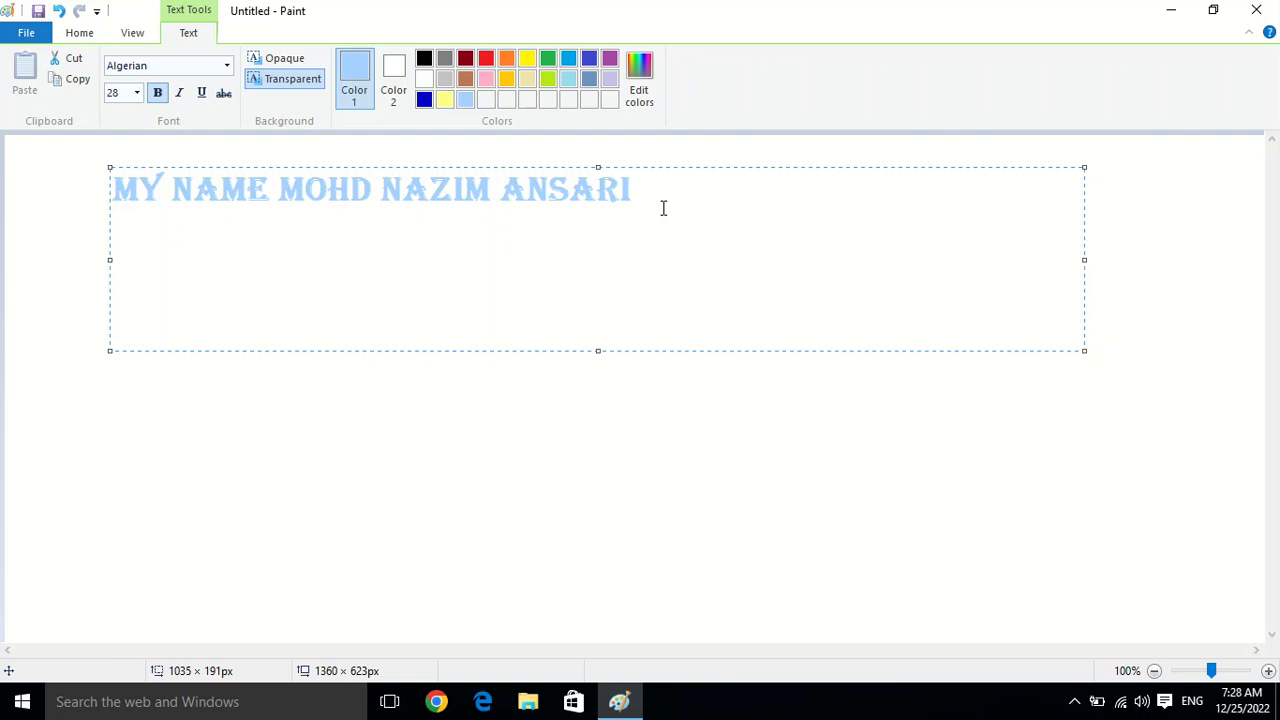
Step: Colour the Algerian name line red, then make it italic
drag(671, 188, 14, 214)
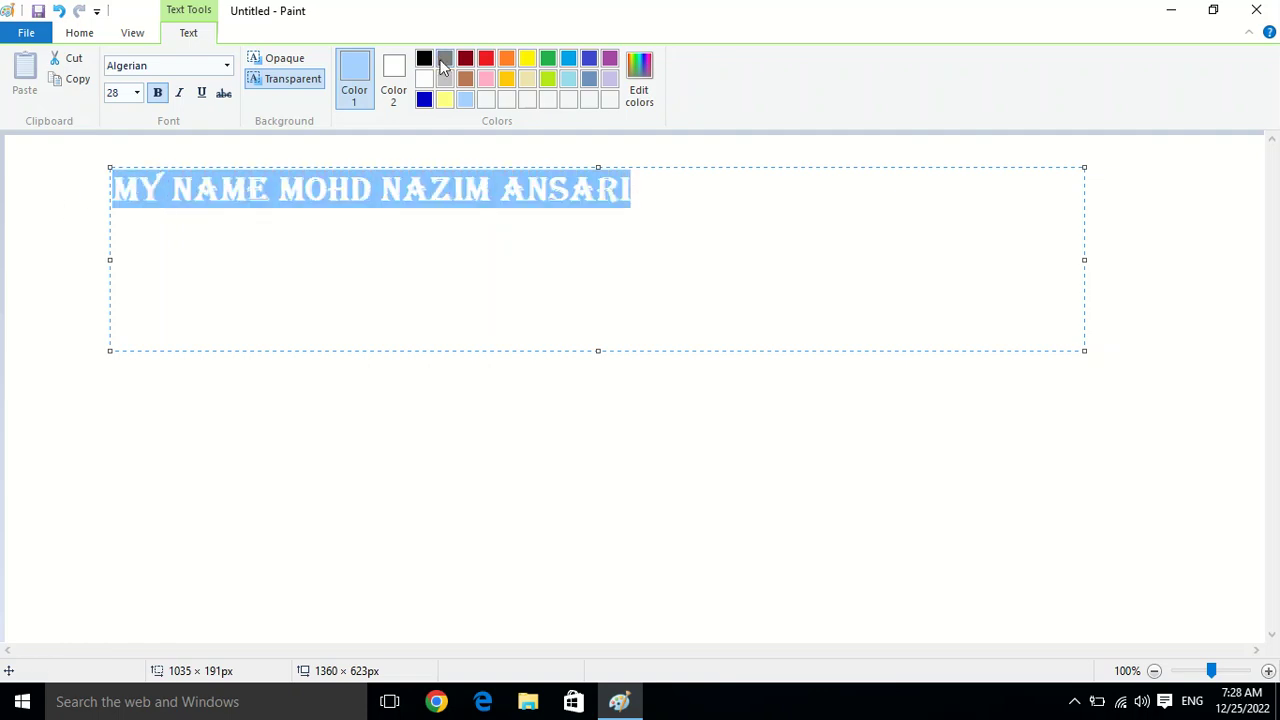
click(486, 60)
click(450, 246)
drag(673, 188, 112, 170)
click(180, 93)
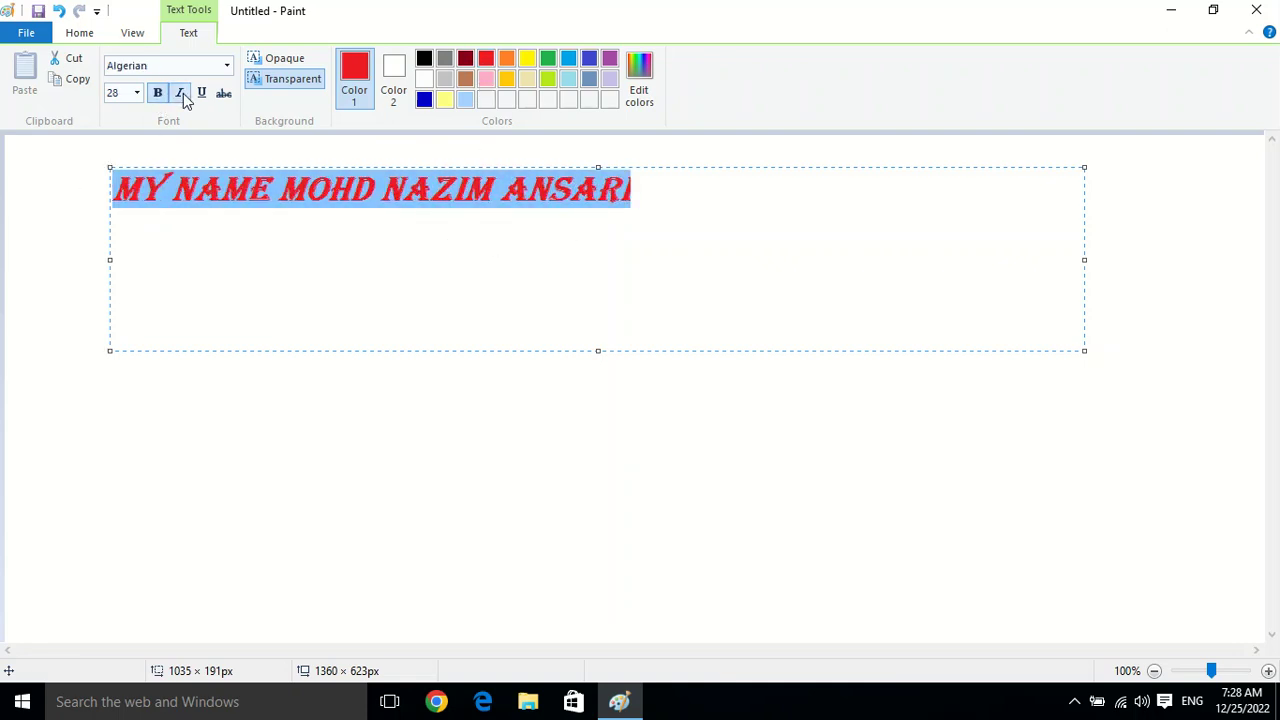
click(243, 210)
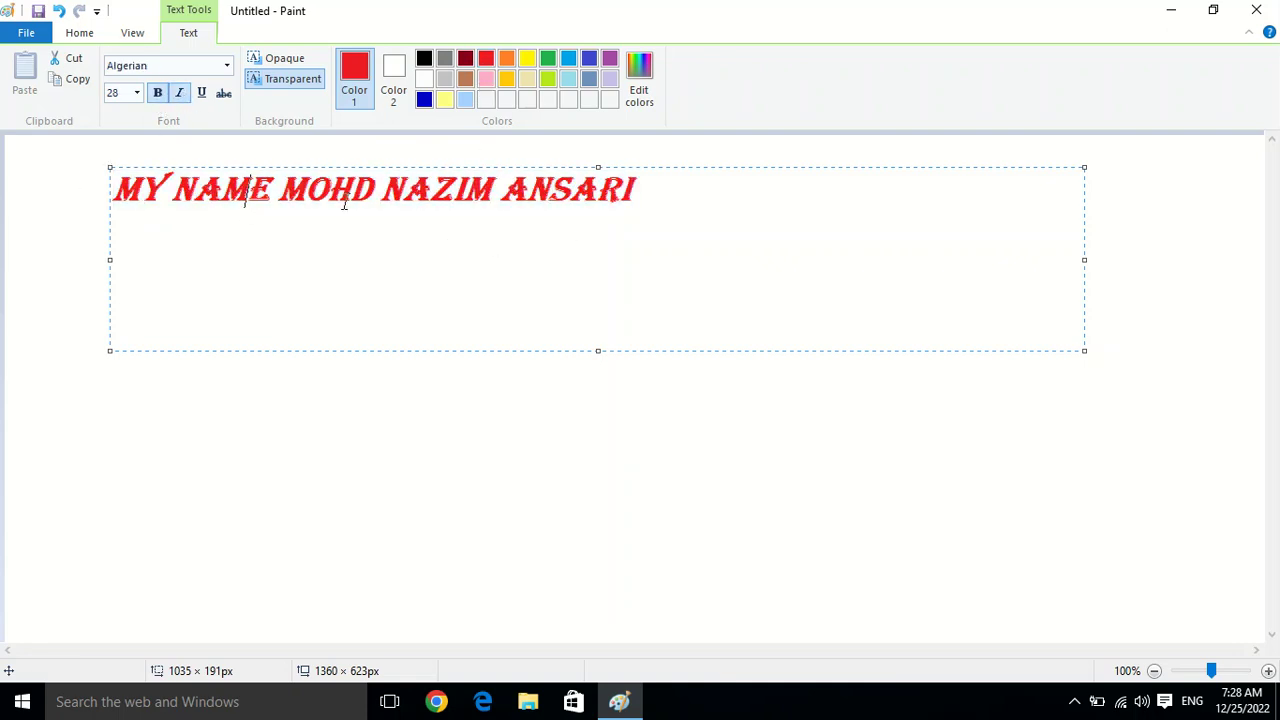
Step: Add an underline and then a strikethrough to the red name line
drag(651, 191, 91, 195)
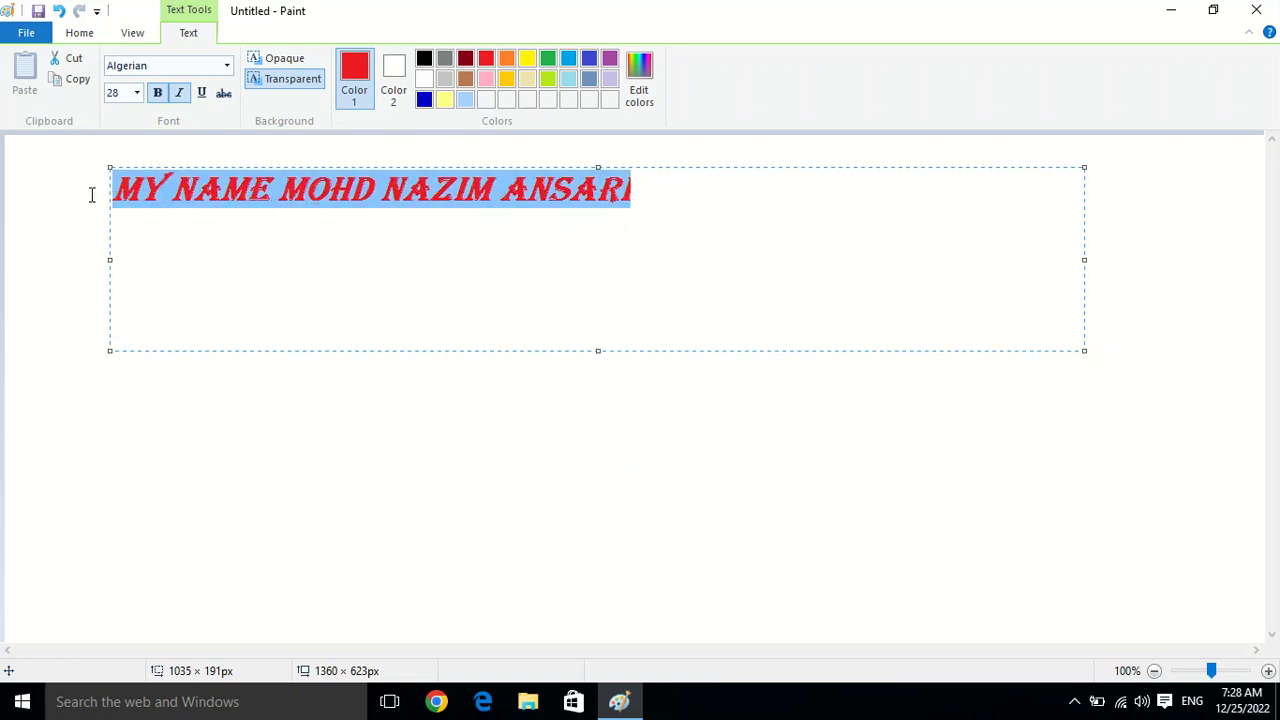
click(203, 94)
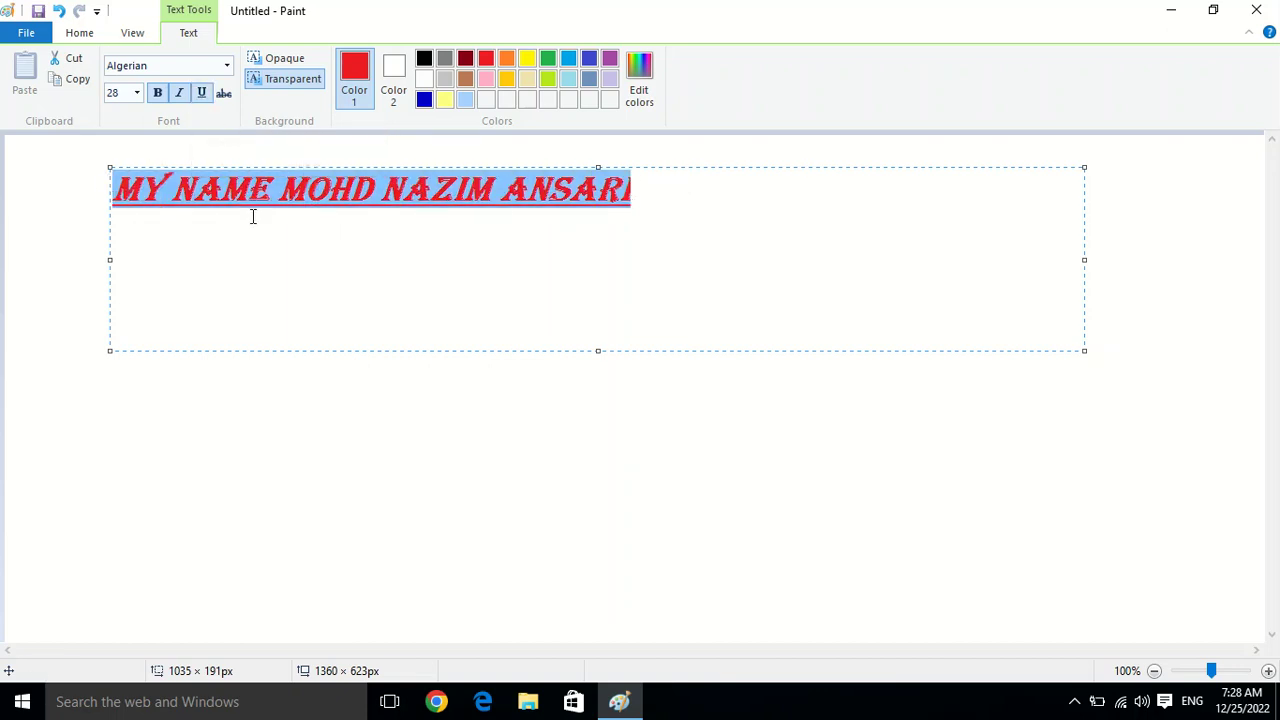
click(253, 220)
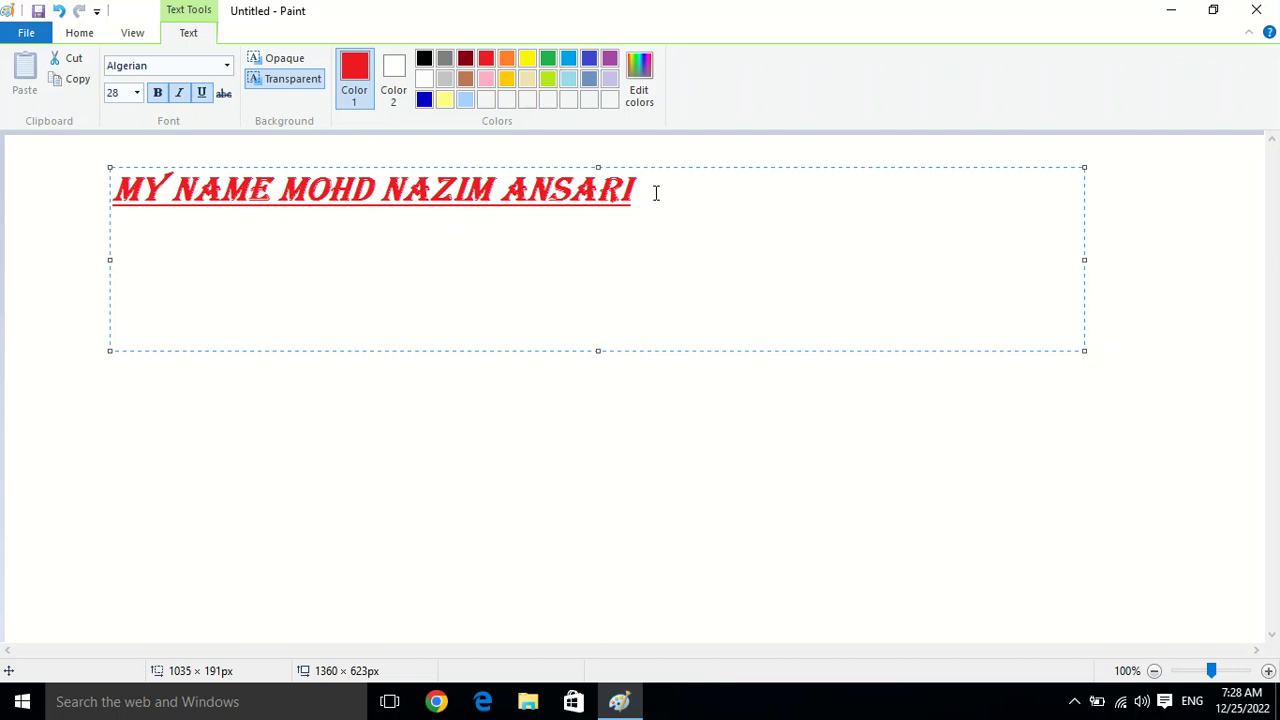
drag(654, 194, 91, 166)
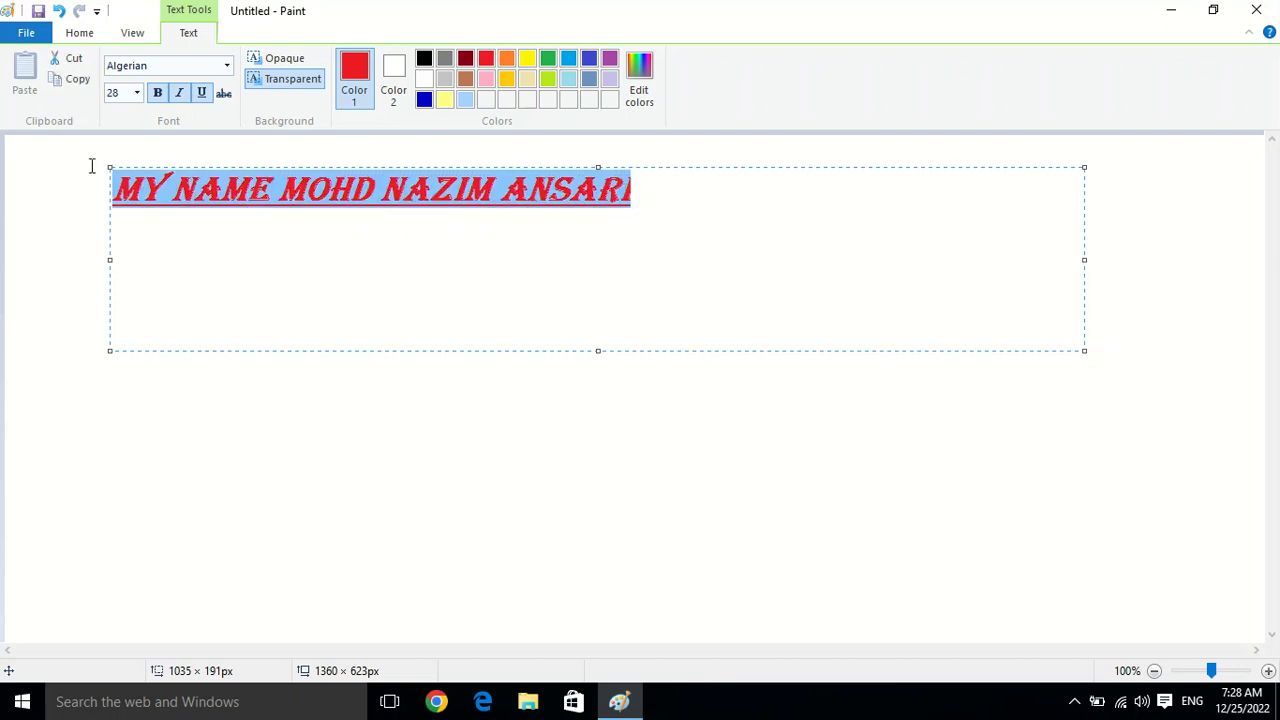
click(226, 96)
click(284, 272)
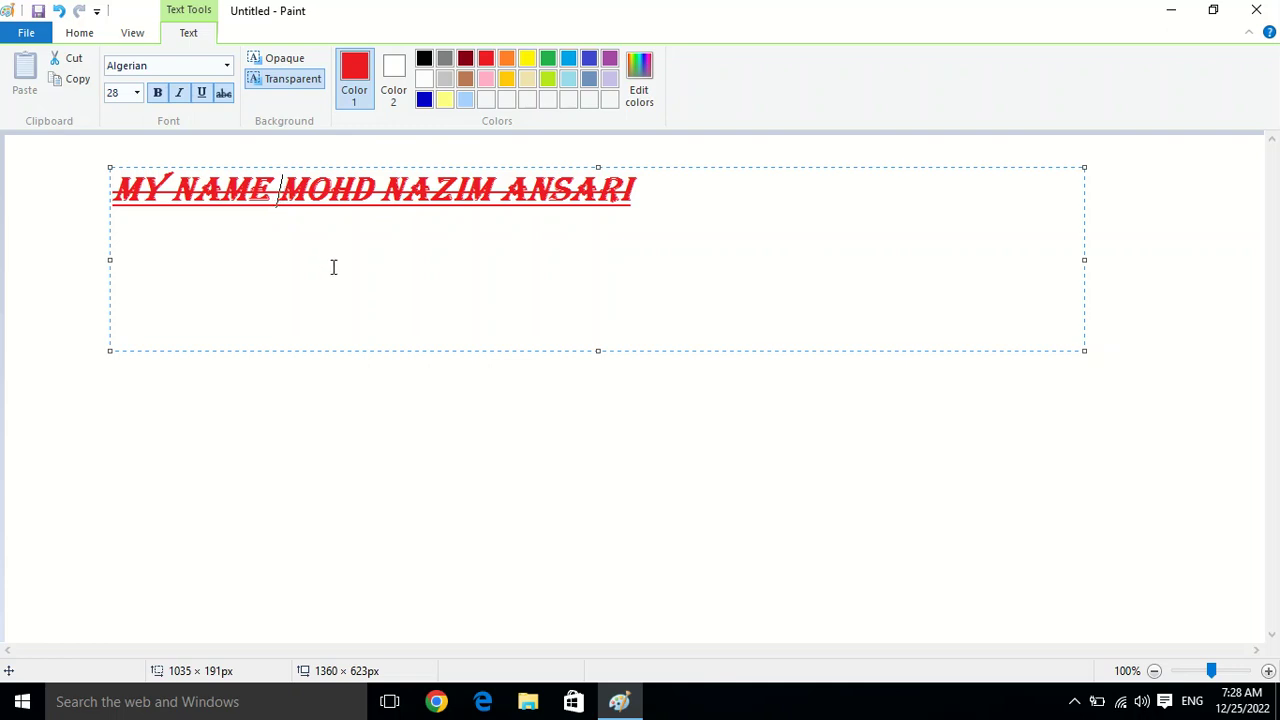
Step: Remove the underline, italic and bold so the red name line is plain
drag(686, 229, 83, 209)
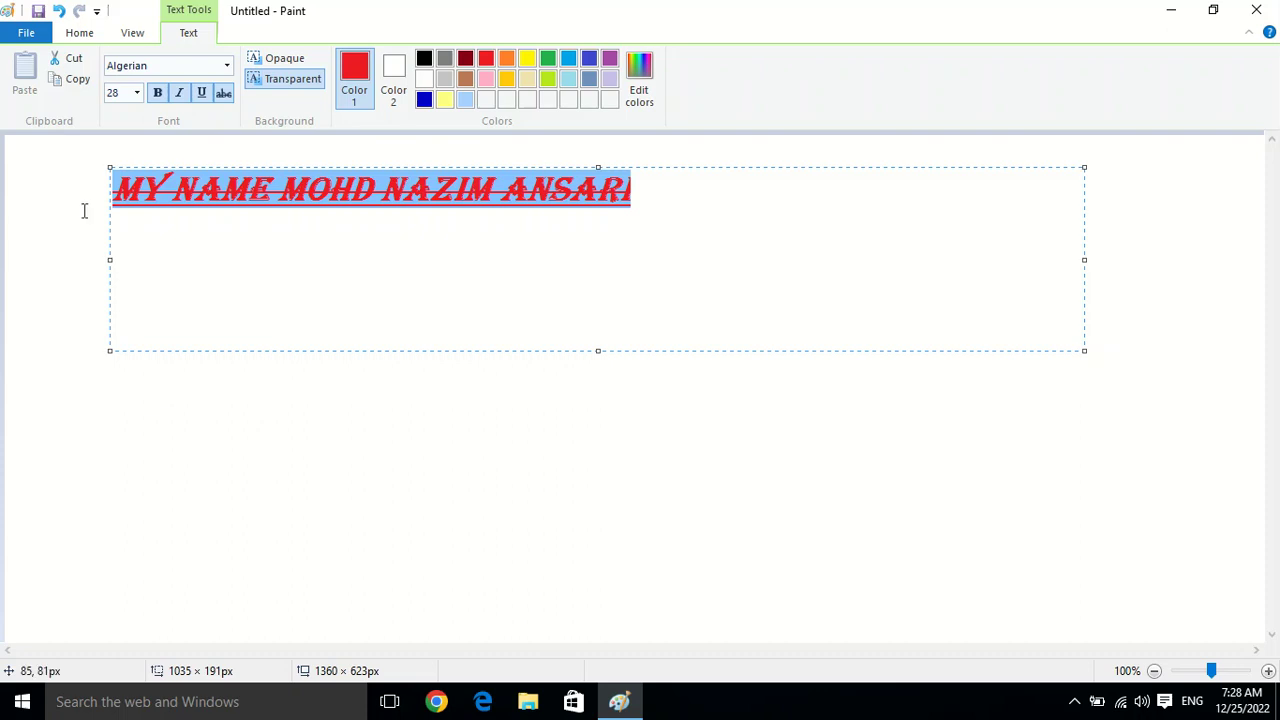
click(201, 93)
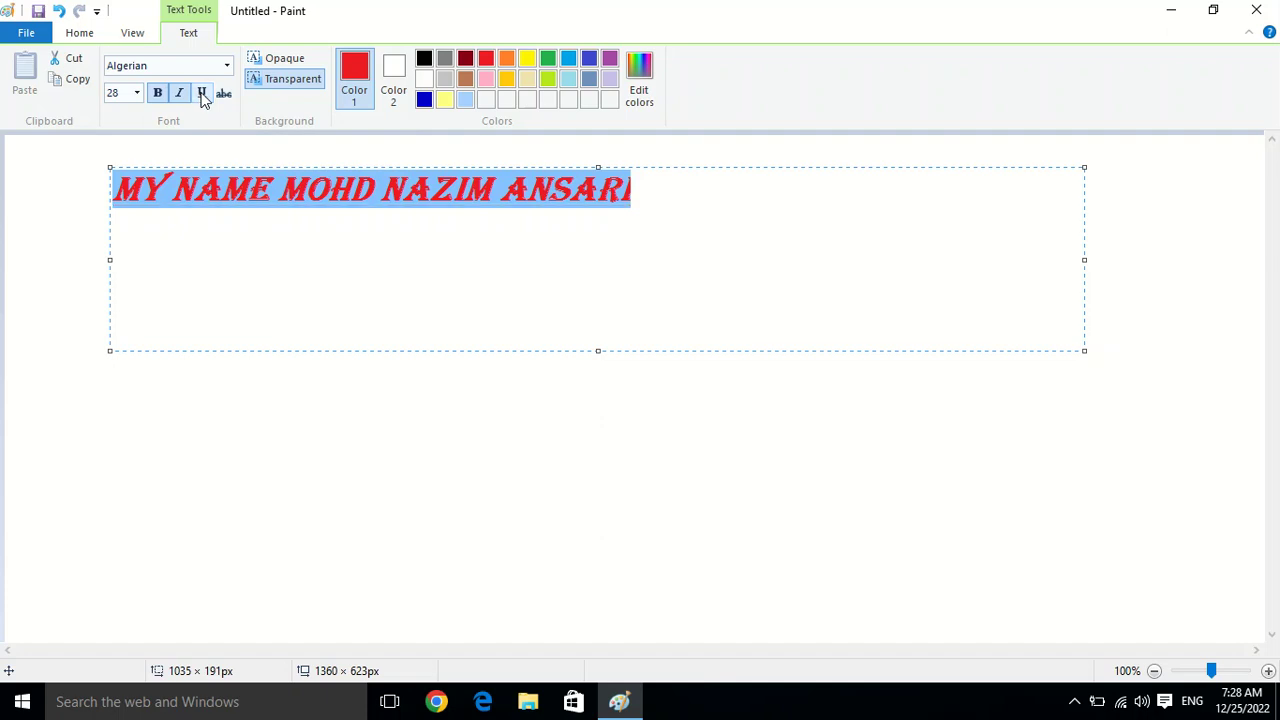
click(182, 97)
click(159, 96)
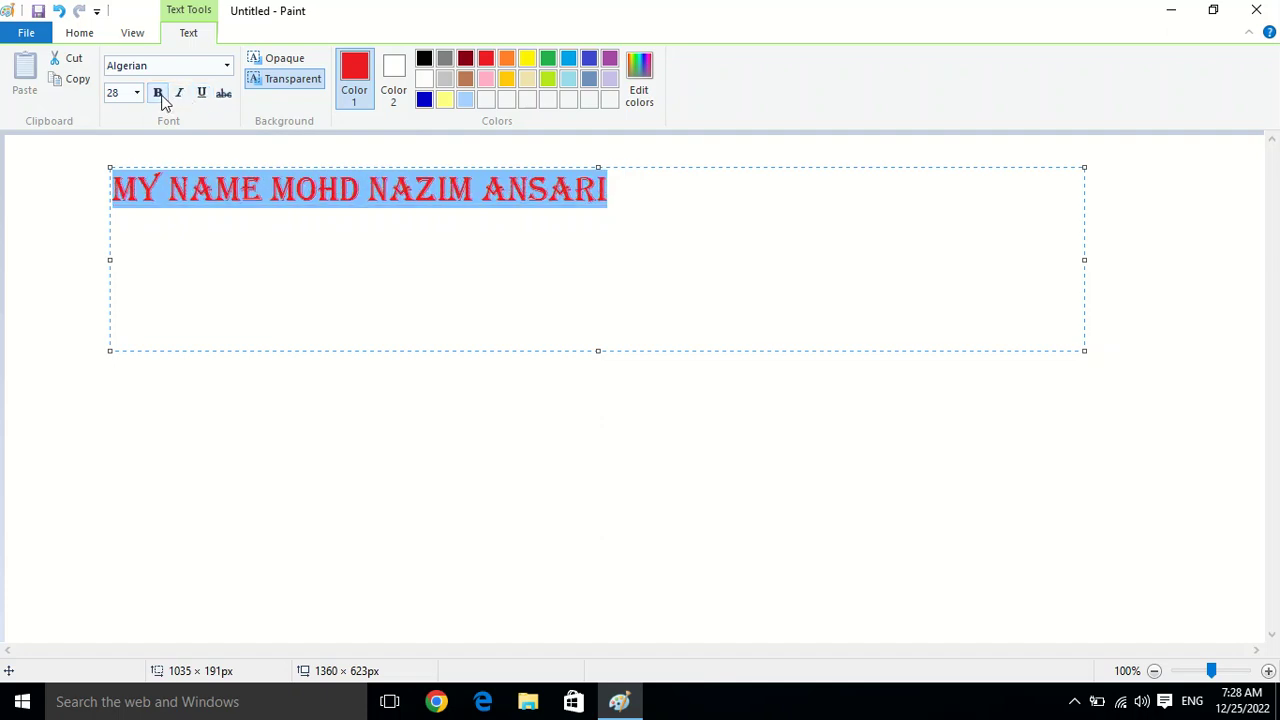
click(214, 229)
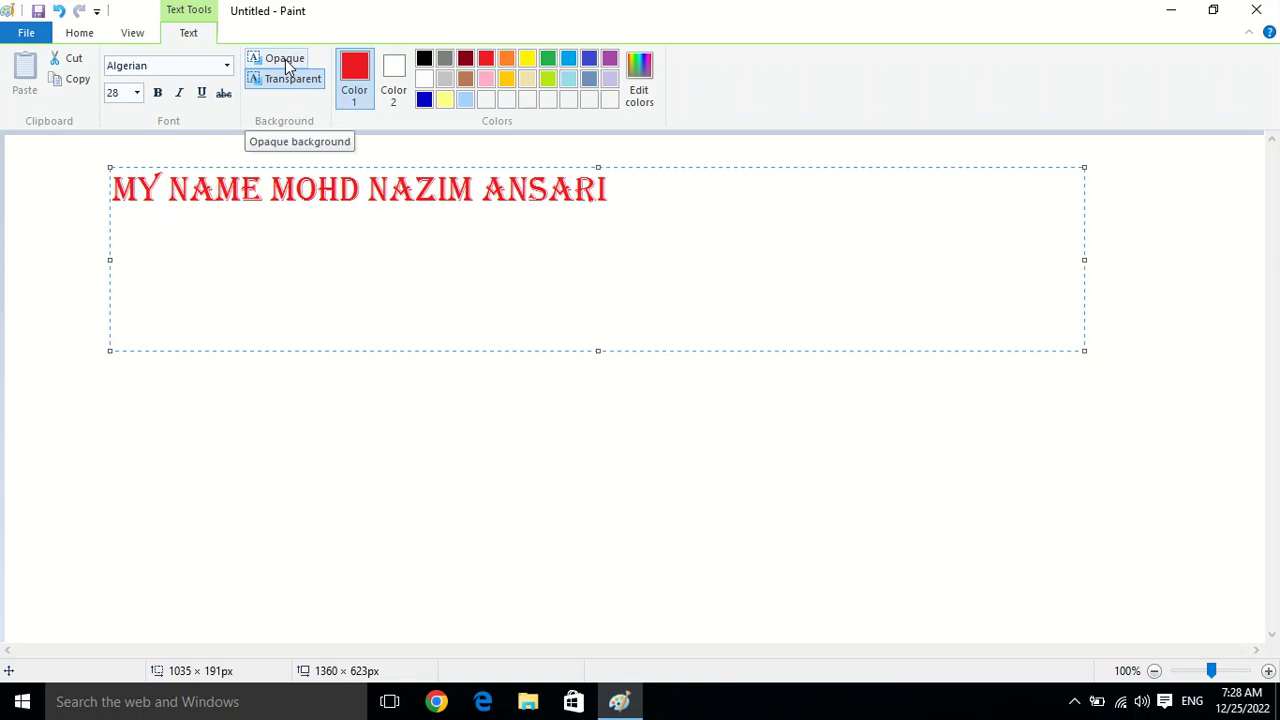
Step: Commit the red line and add green text 'I AM FROM UTTARAKHAND' below it
click(671, 151)
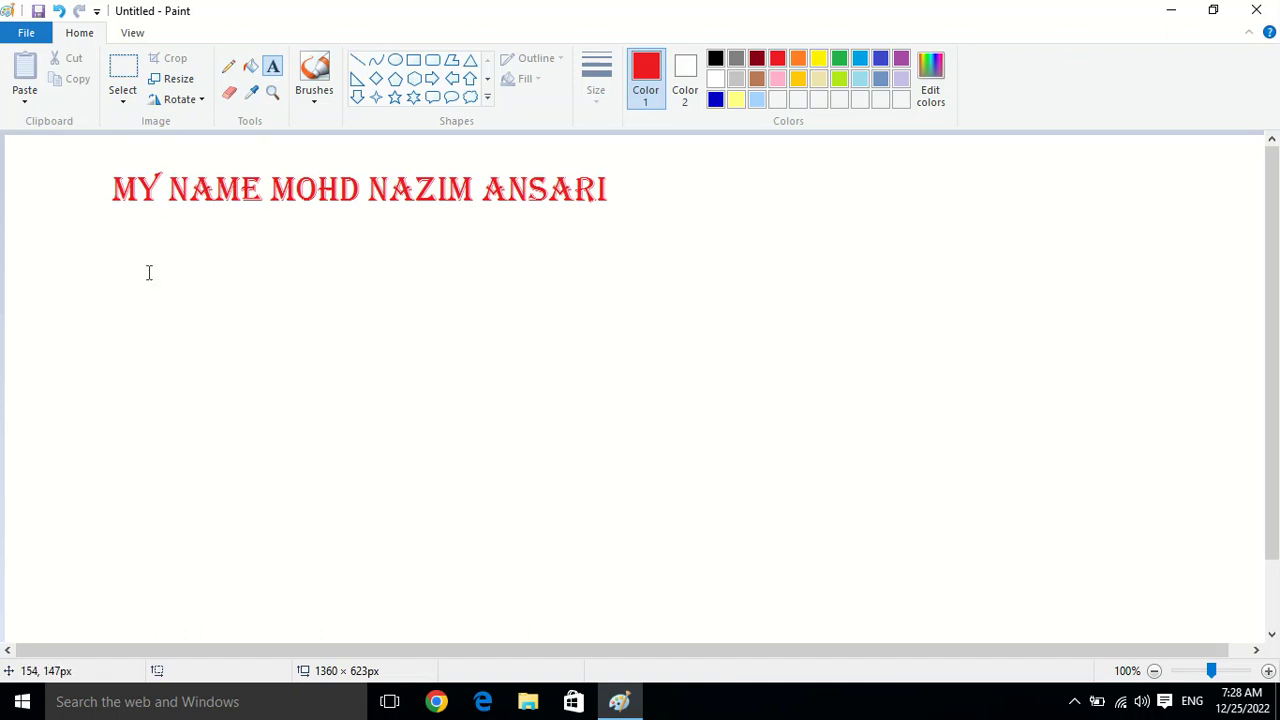
drag(86, 238, 813, 448)
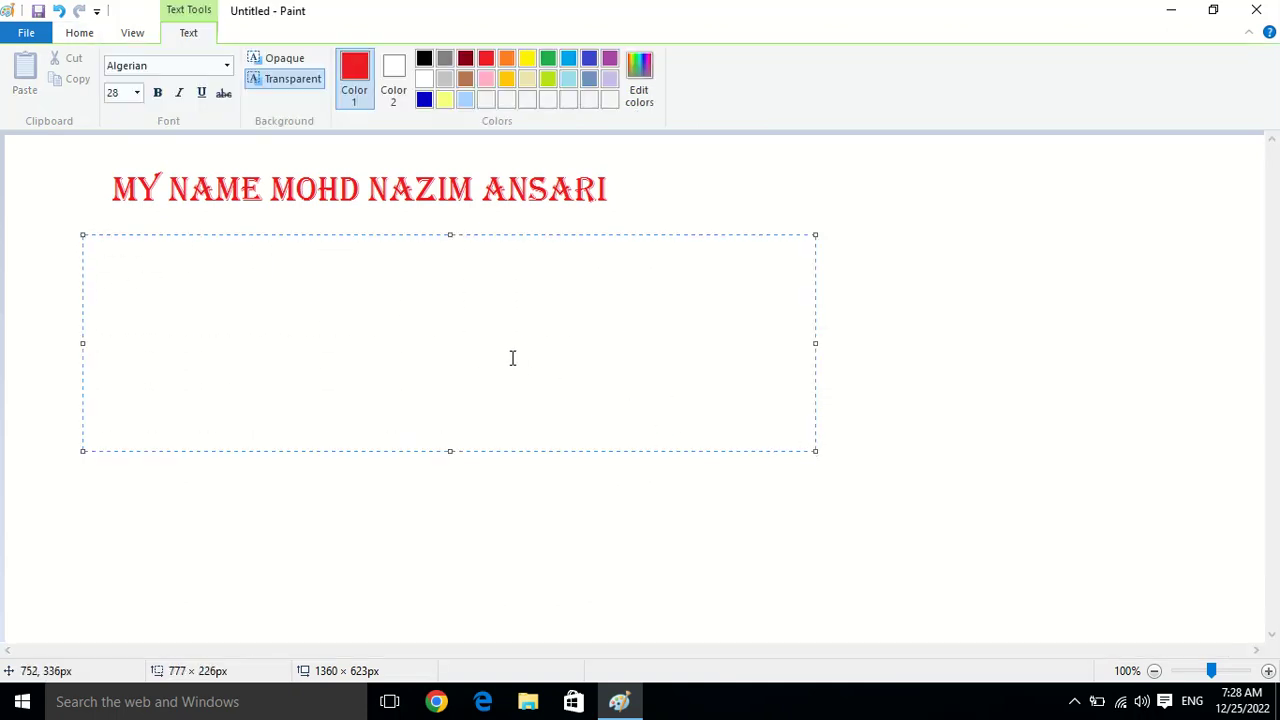
click(548, 59)
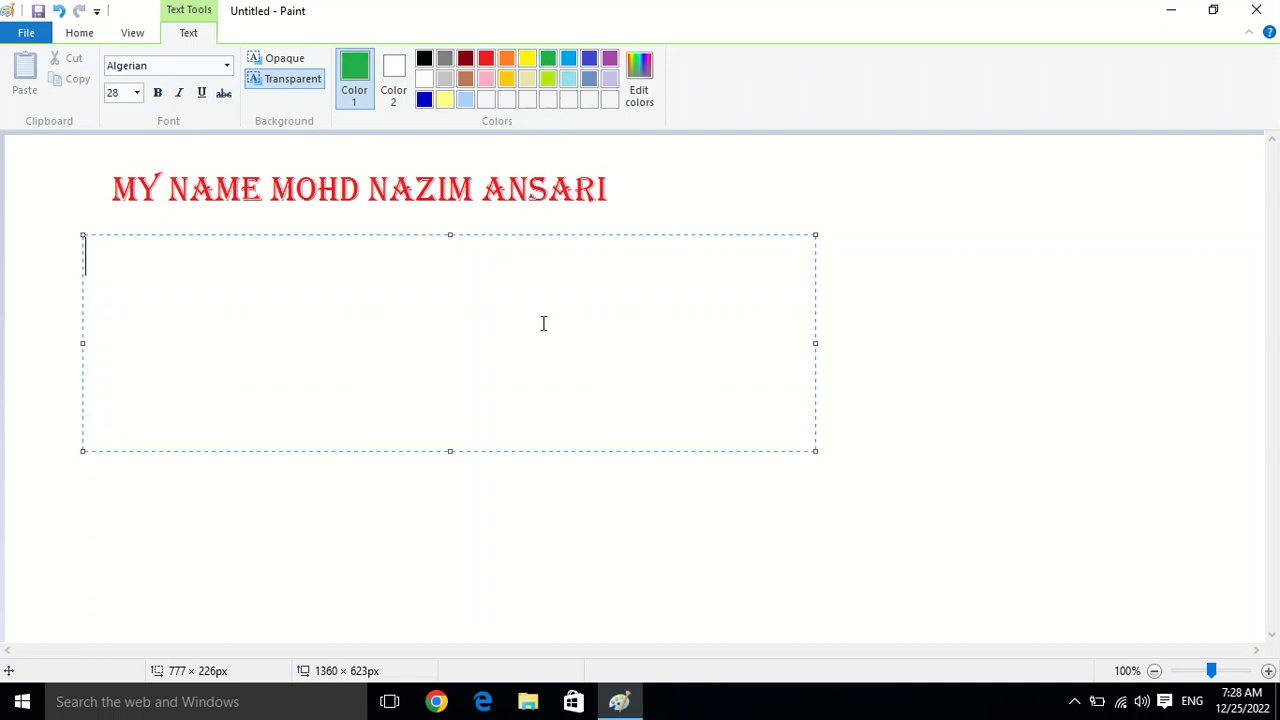
text(I AM F)
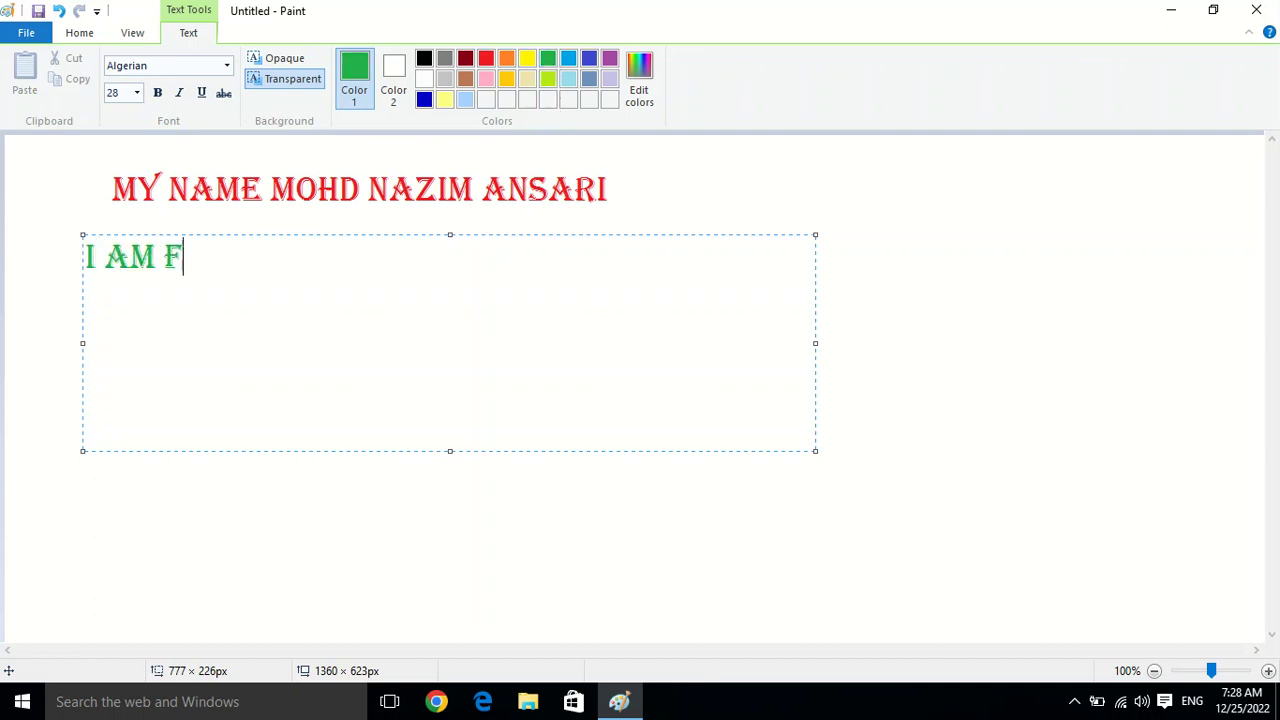
text(ROM UTTAR)
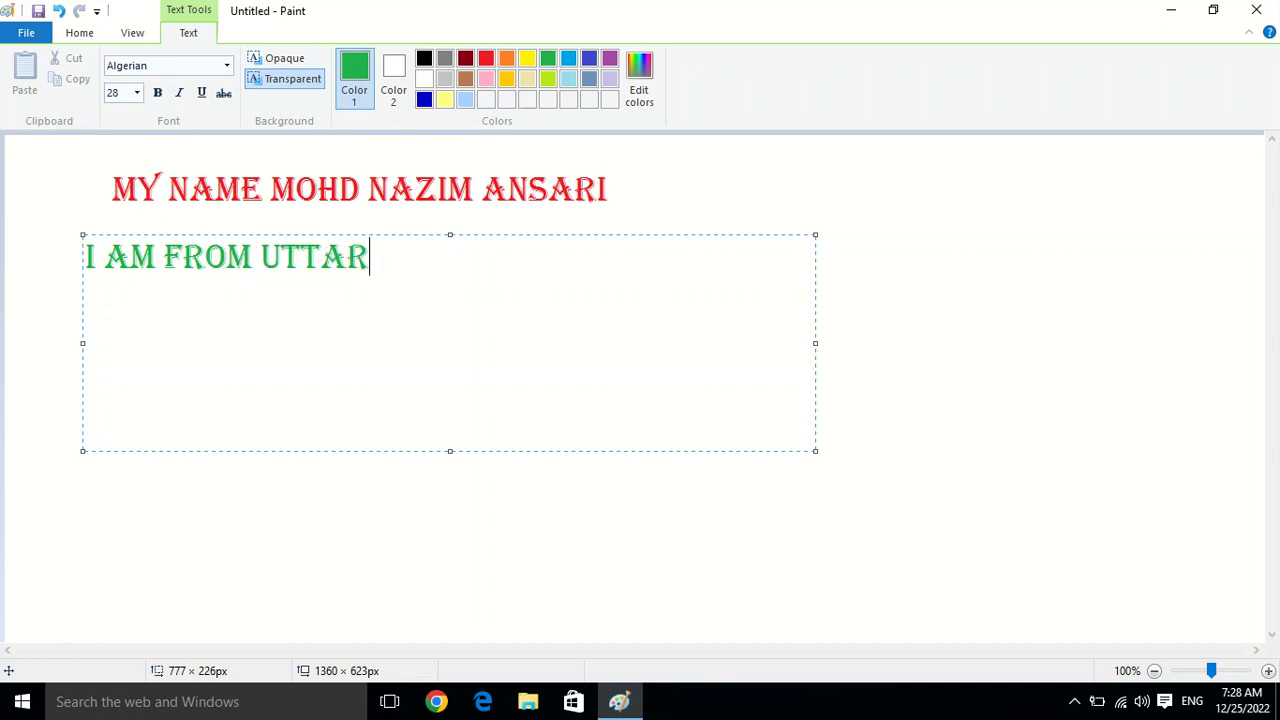
text(AKHAND)
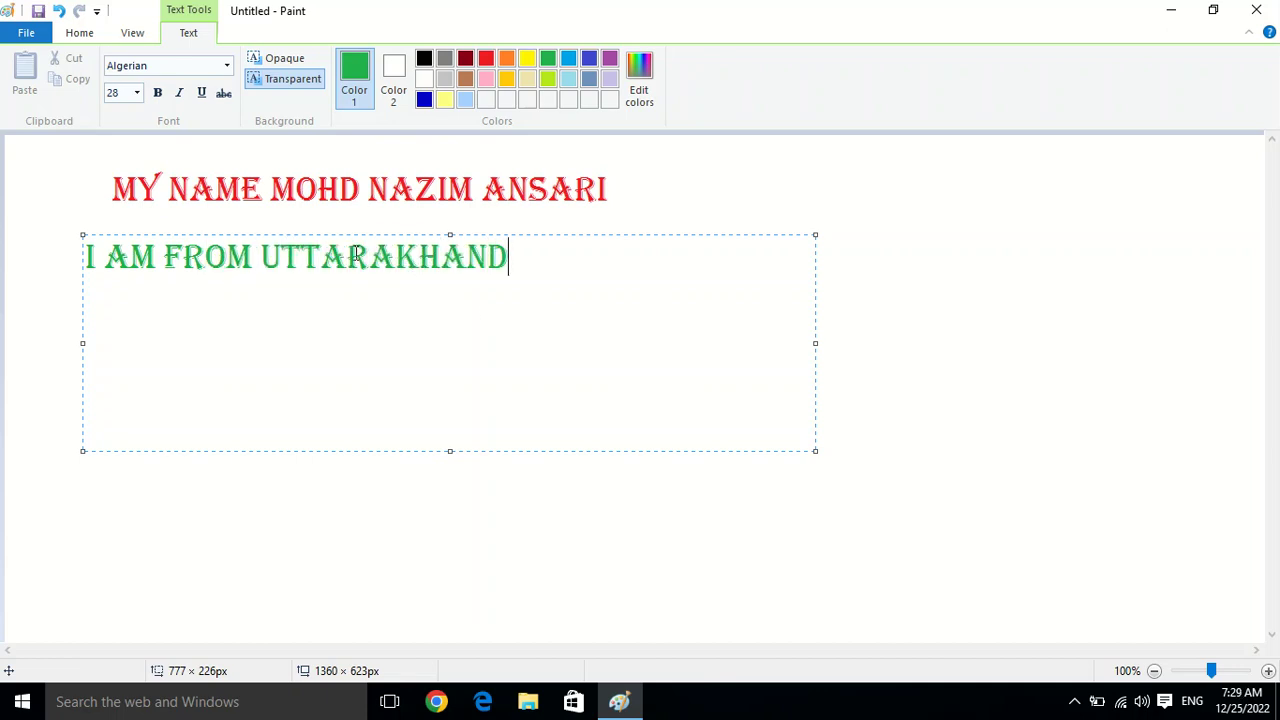
mouse_move(369, 232)
mouse_down()
mouse_move(395, 207)
mouse_move(400, 149)
mouse_move(391, 224)
mouse_up()
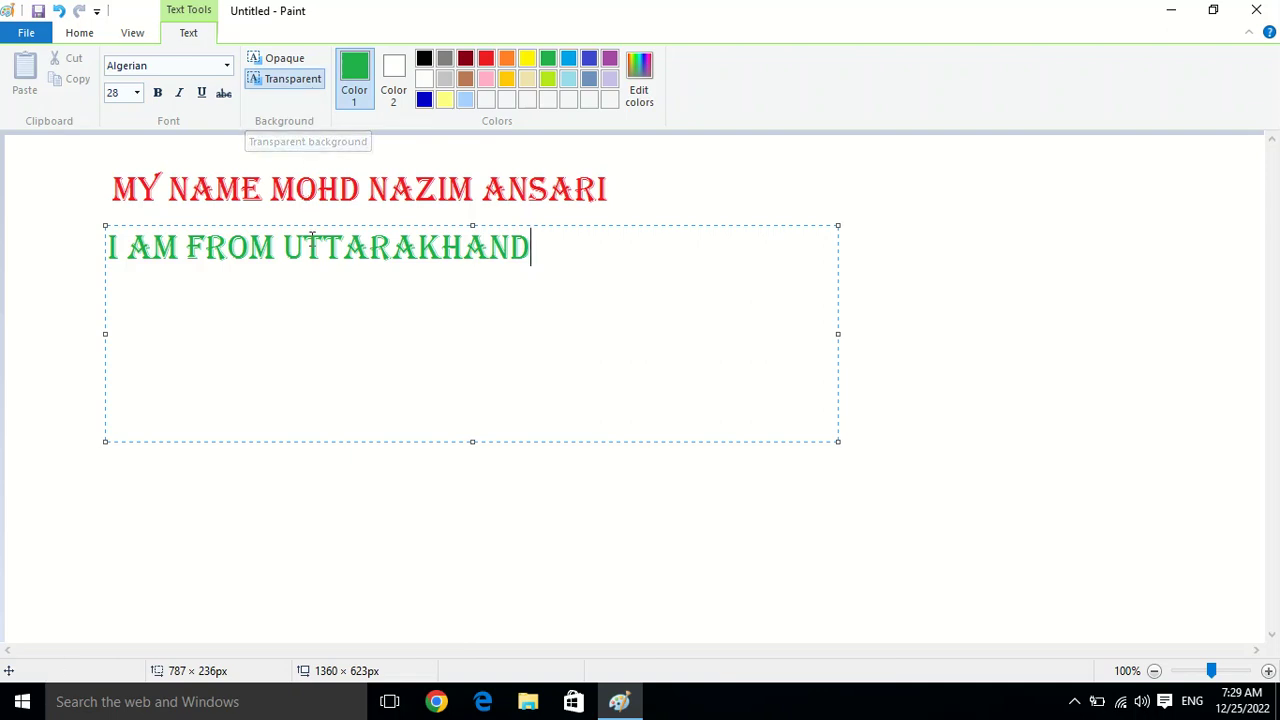
mouse_move(317, 224)
mouse_down()
mouse_move(329, 161)
mouse_move(323, 217)
mouse_up()
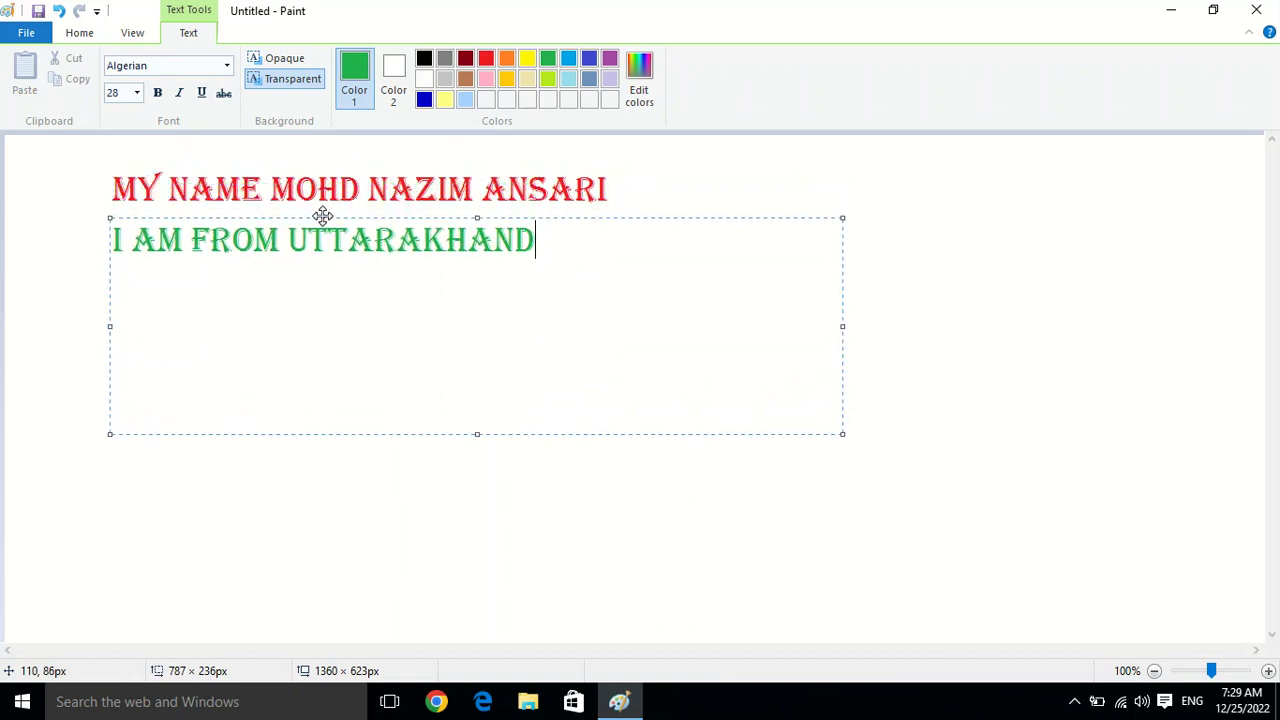
Step: Try an opaque background, revert to transparent, and move the green line above the red one
click(290, 60)
drag(344, 217, 342, 167)
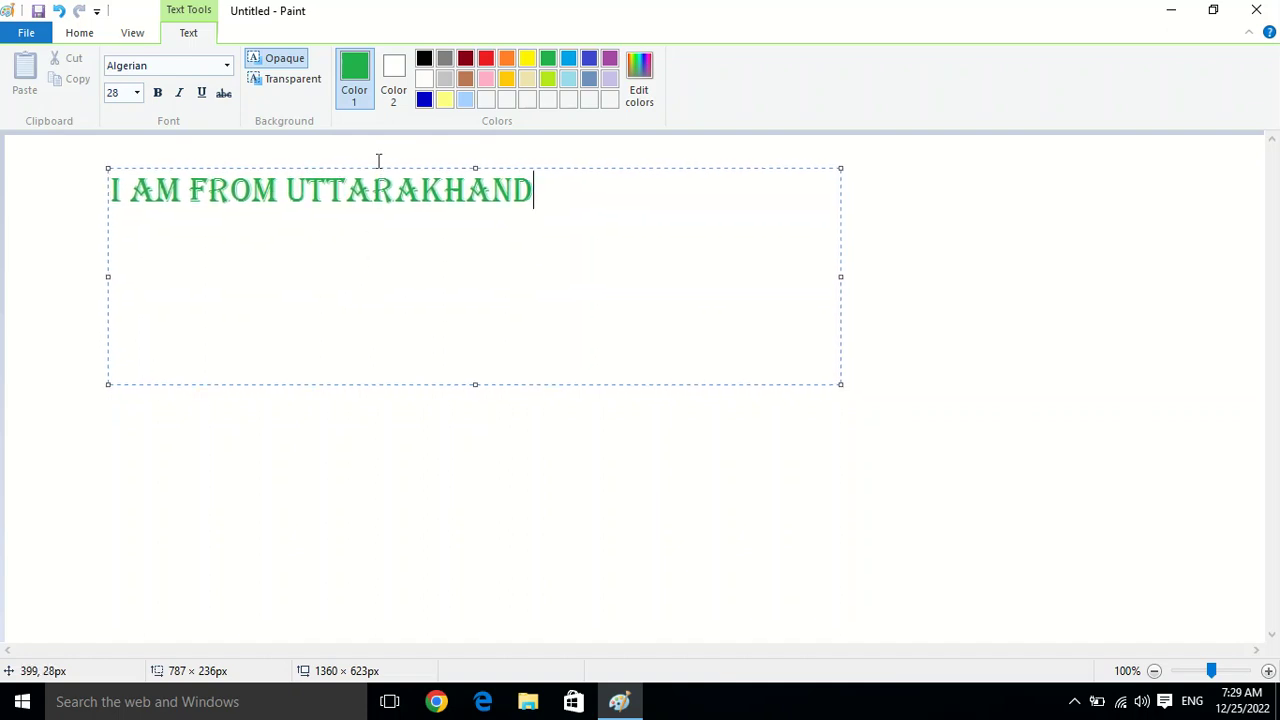
drag(378, 169, 375, 203)
click(290, 80)
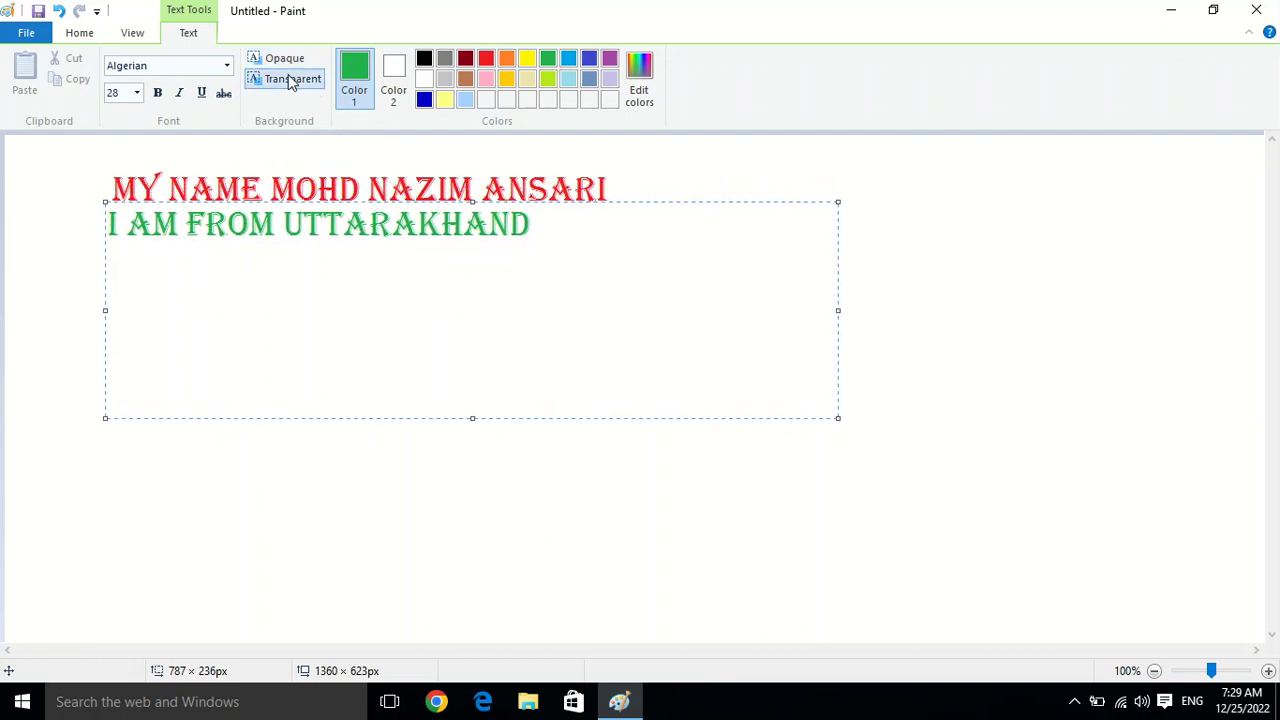
drag(346, 201, 352, 135)
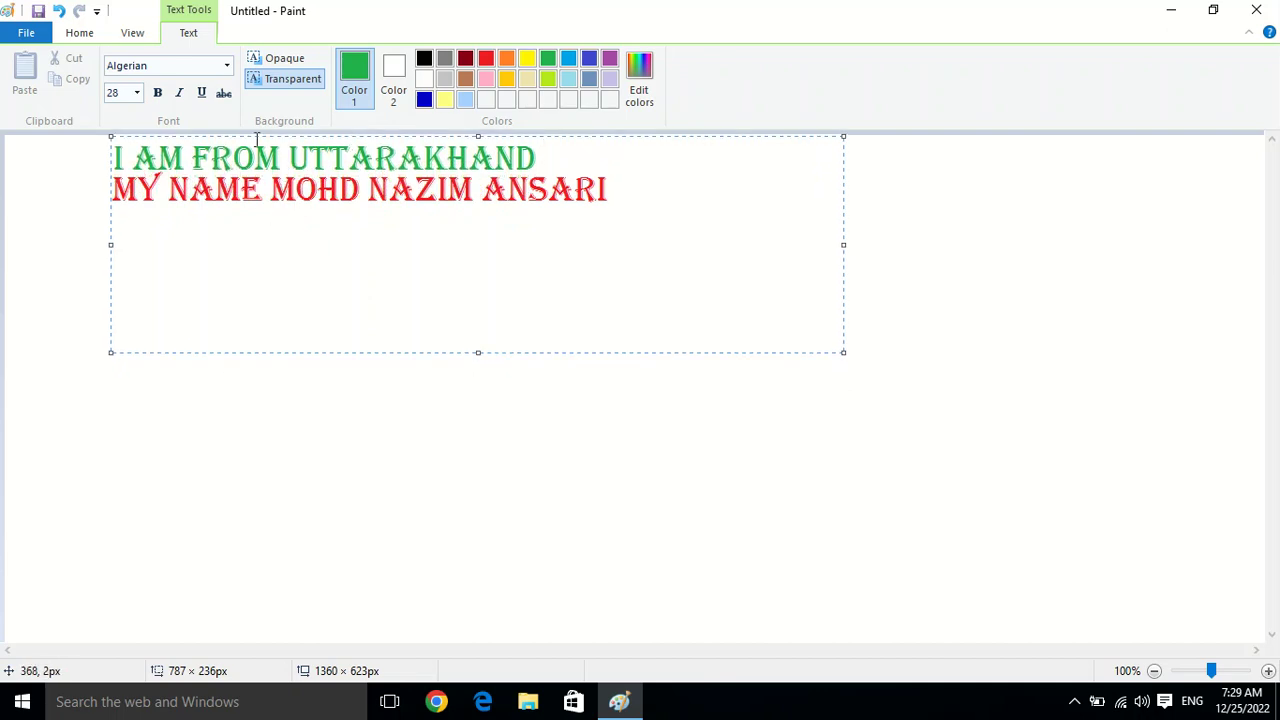
click(300, 79)
Step: Commit the green text and discard the two-line picture without saving
click(925, 262)
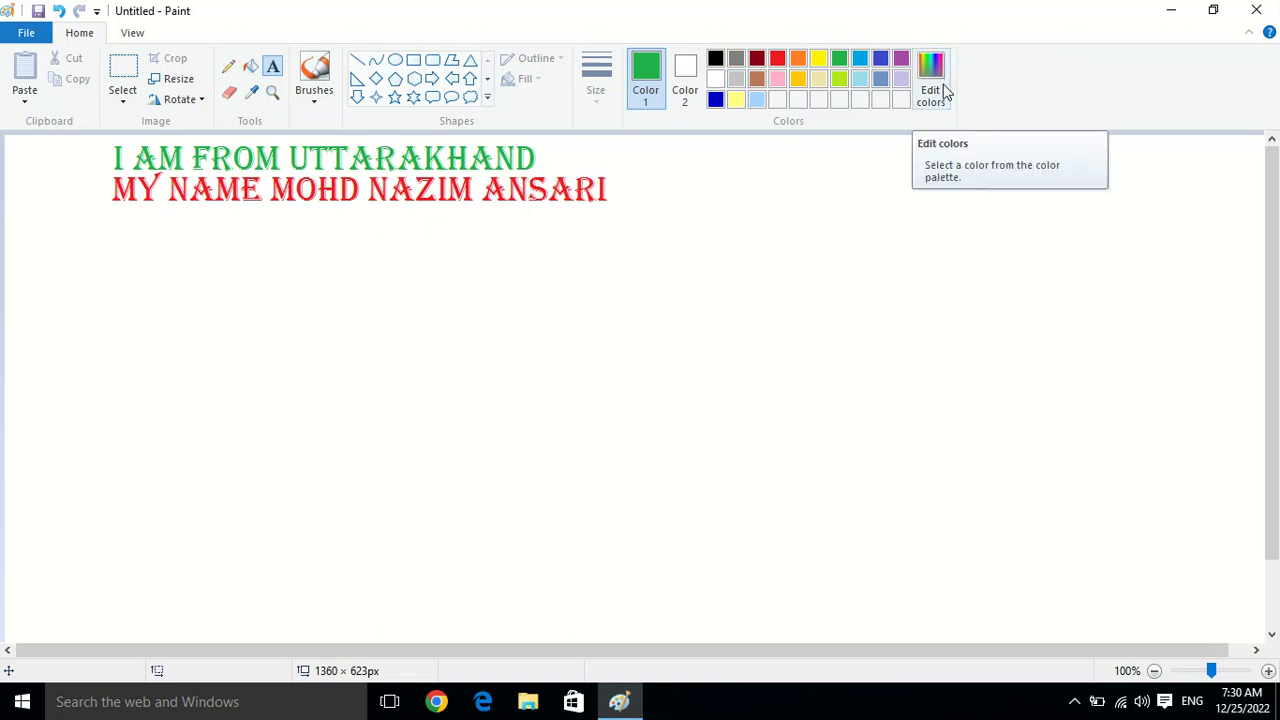
key(alt+F4)
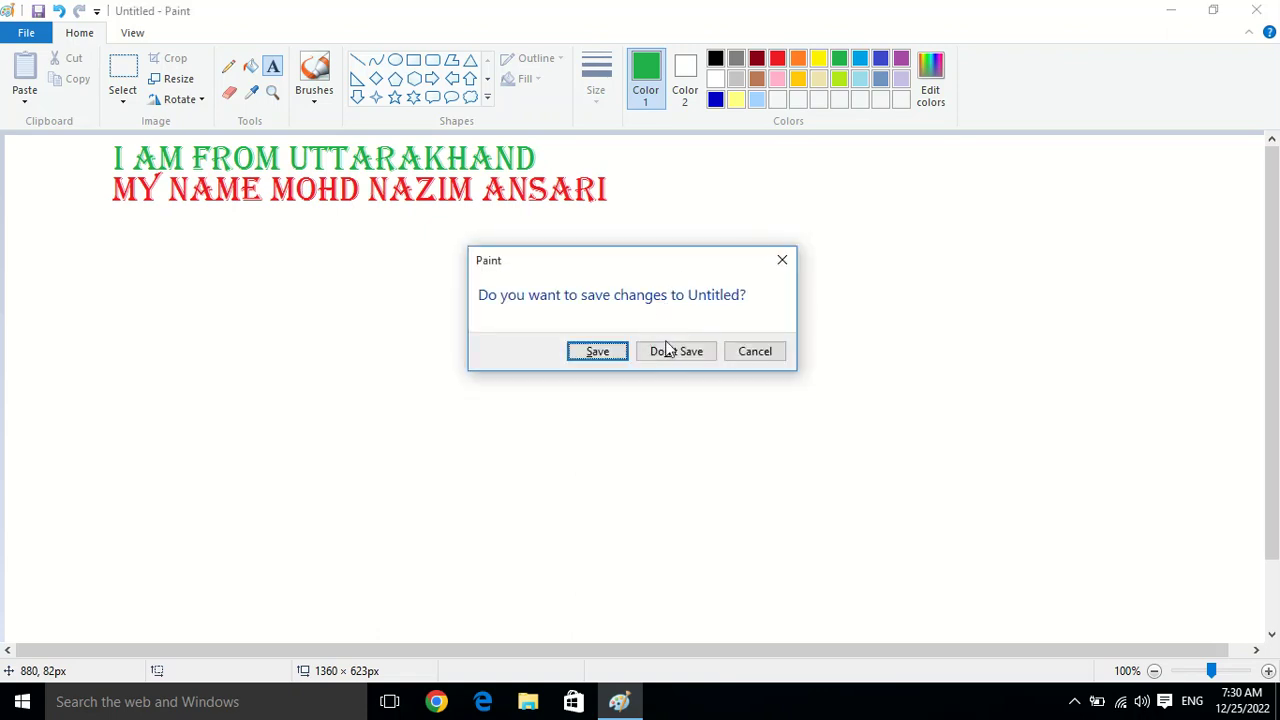
click(680, 352)
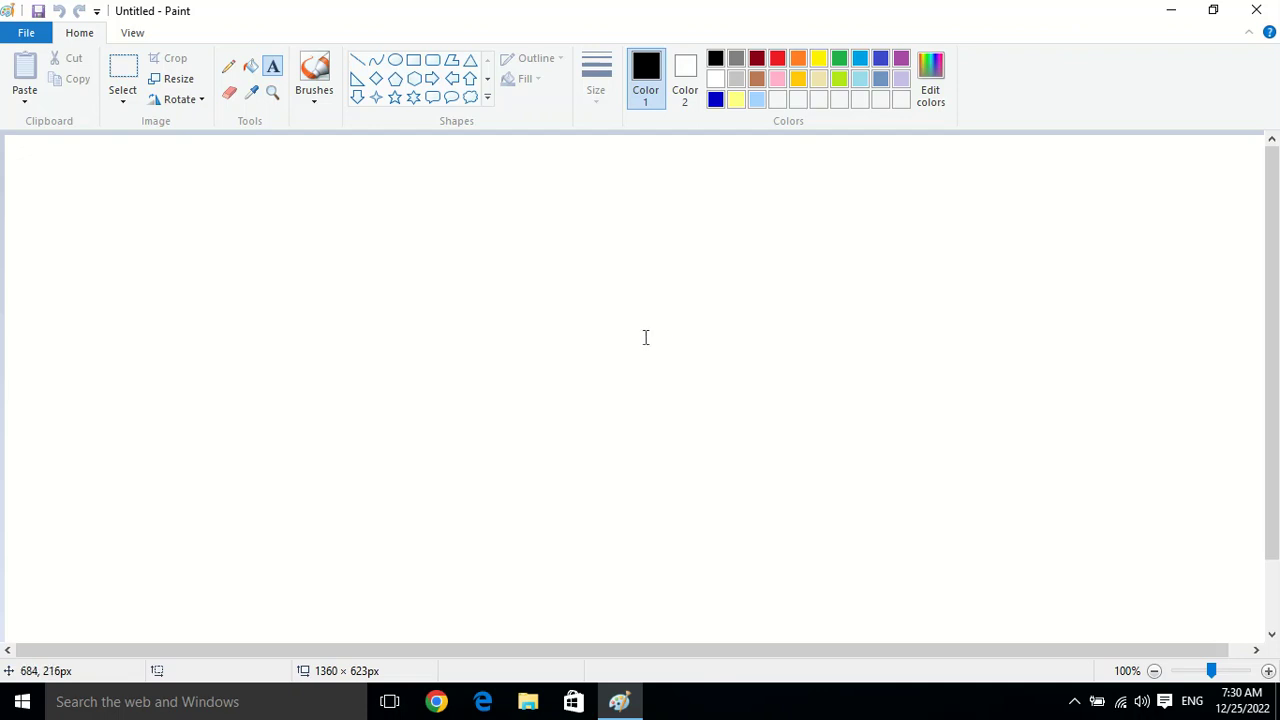
click(129, 102)
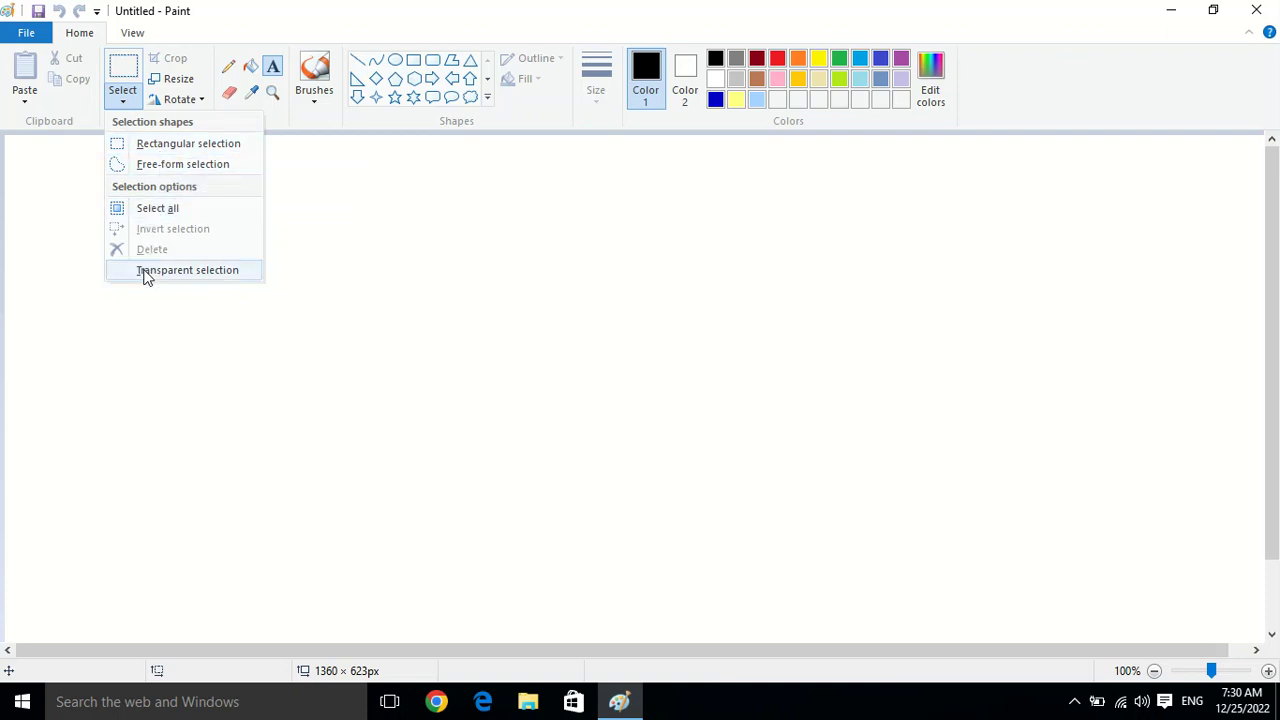
Step: Draw a black-outlined rectangle about 323 × 273 px and fill it solid orange
click(284, 8)
click(414, 65)
drag(332, 178, 635, 433)
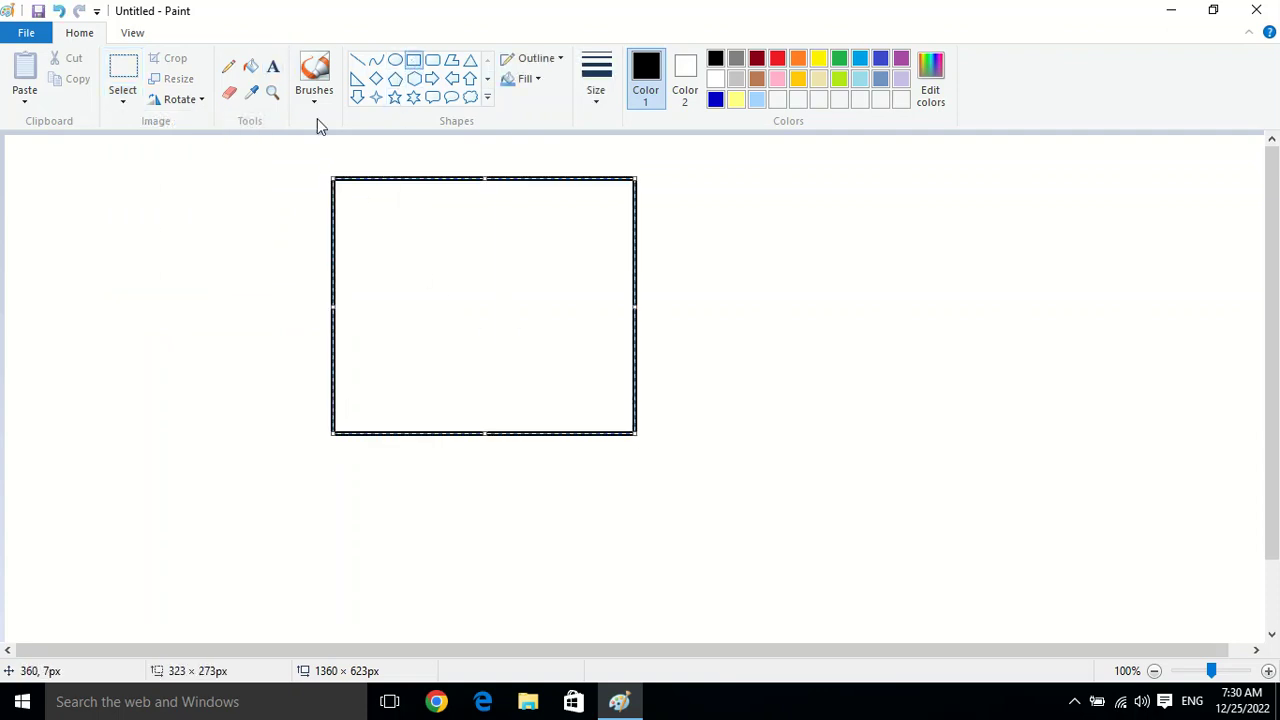
click(250, 66)
click(792, 62)
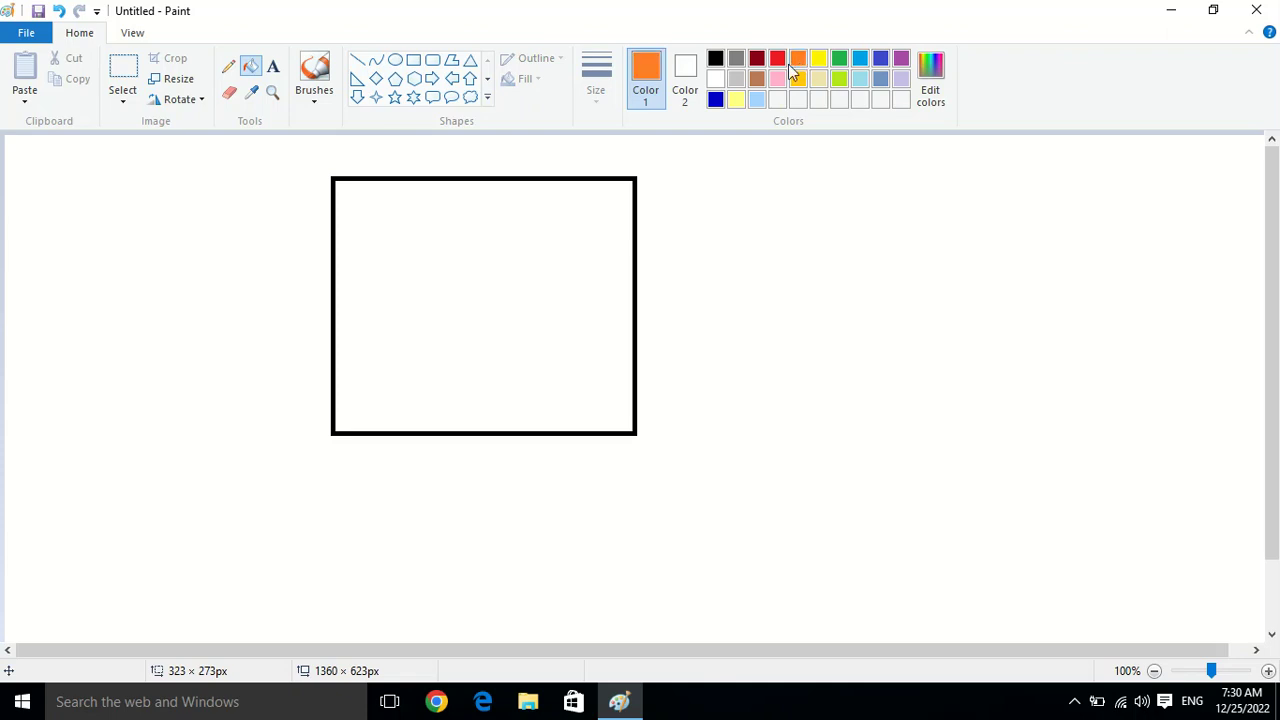
click(403, 266)
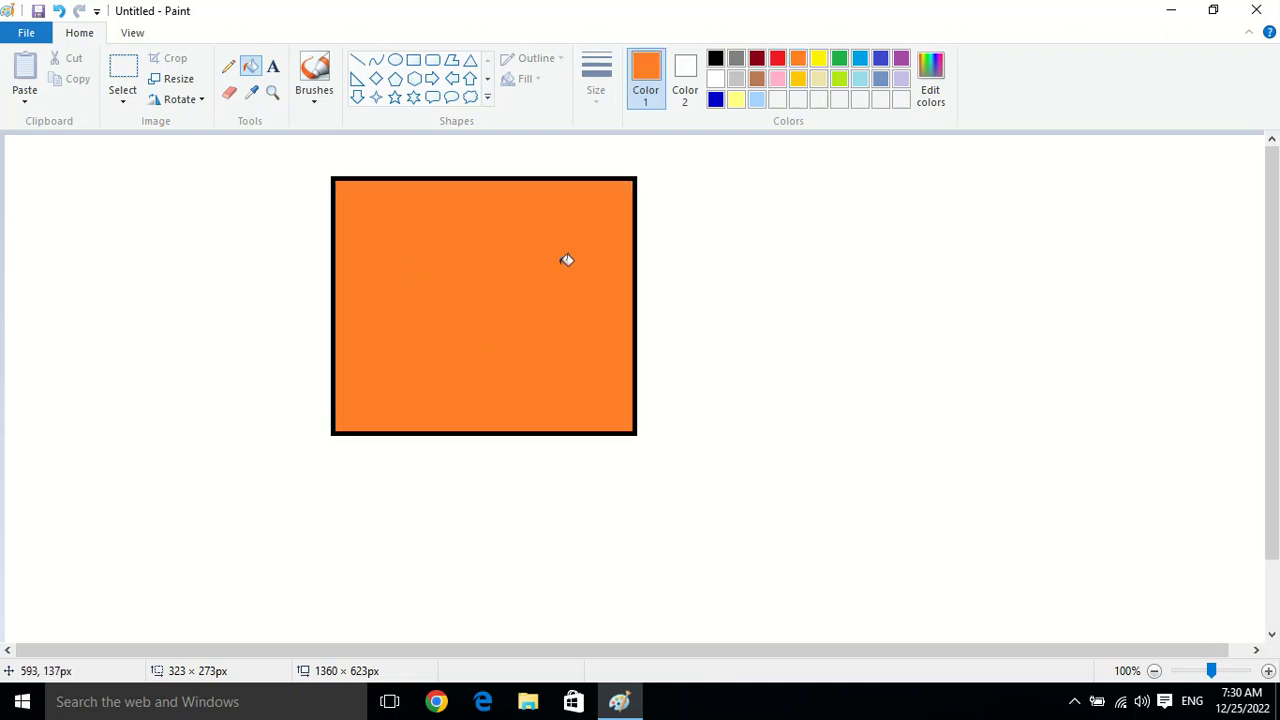
click(121, 100)
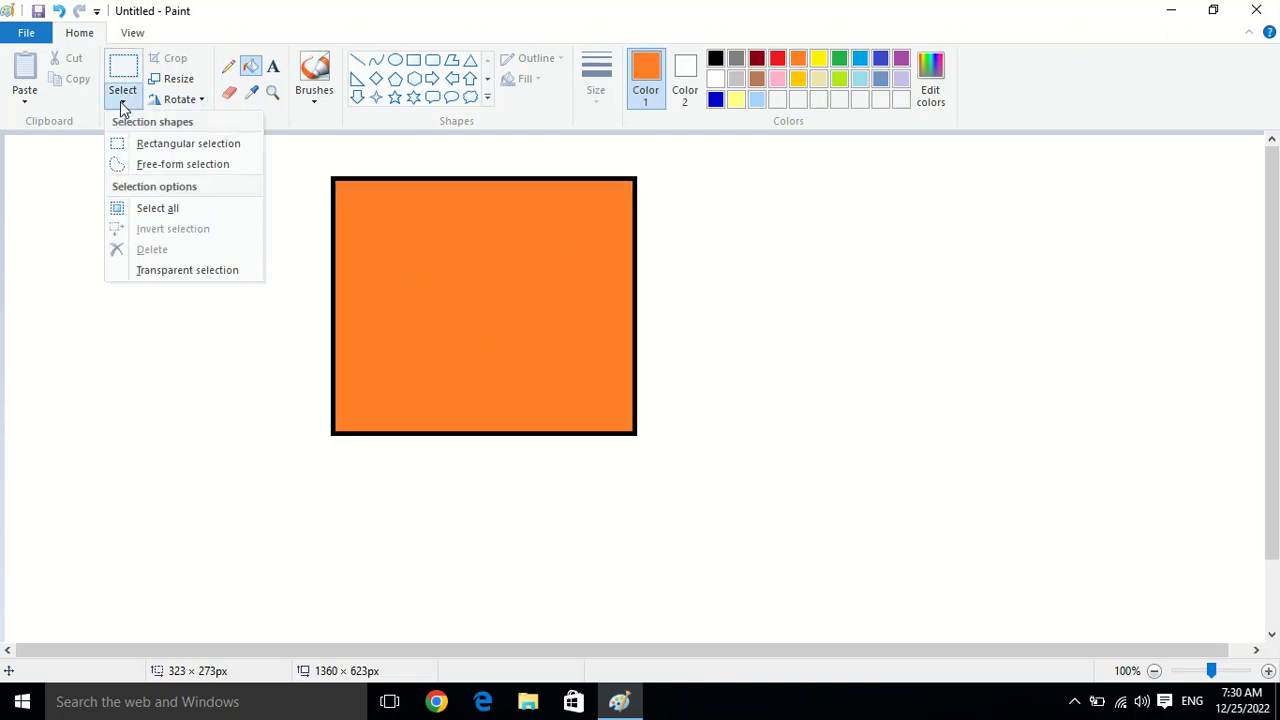
click(145, 147)
drag(303, 153, 484, 483)
drag(412, 273, 242, 268)
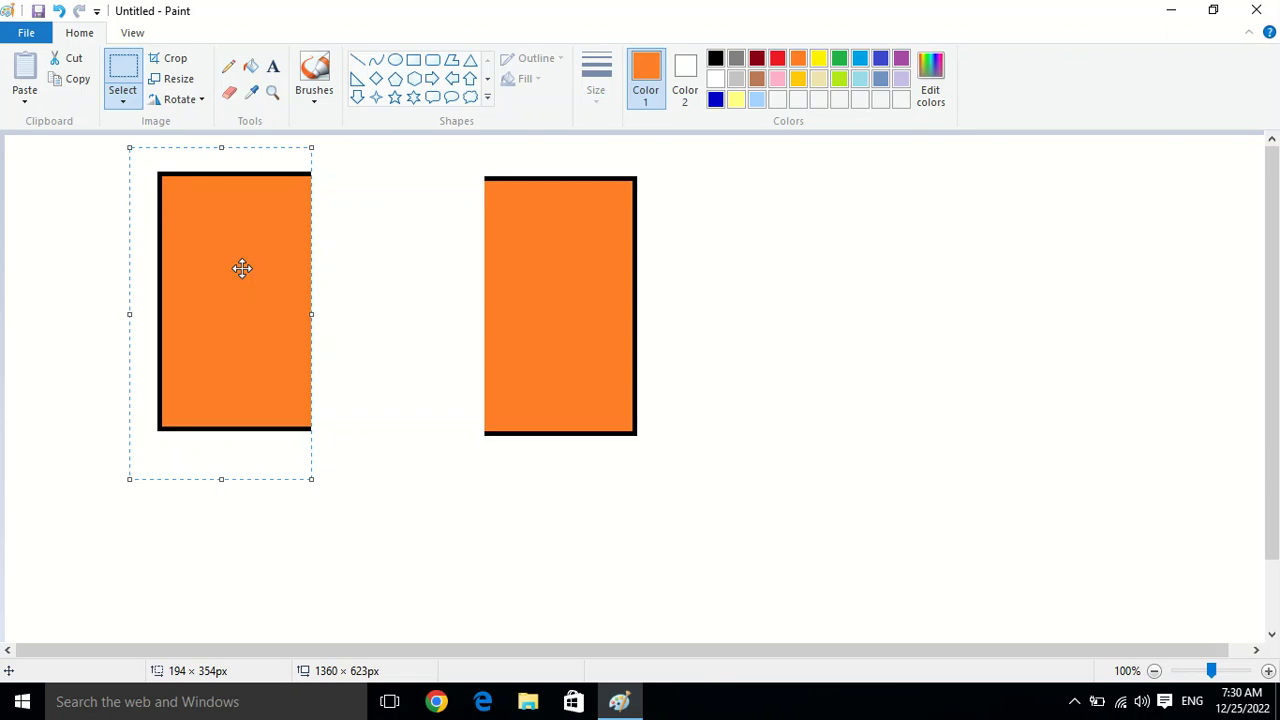
key(Delete)
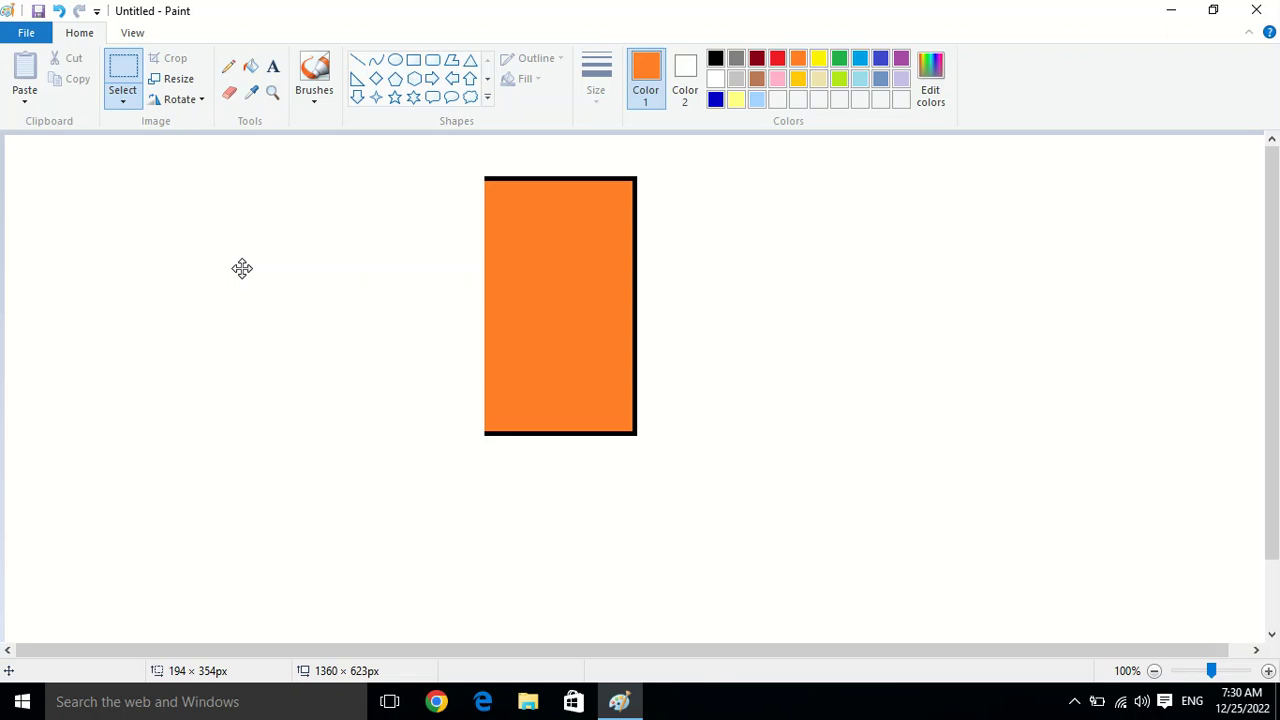
key(ctrl+z)
drag(303, 151, 477, 481)
click(122, 100)
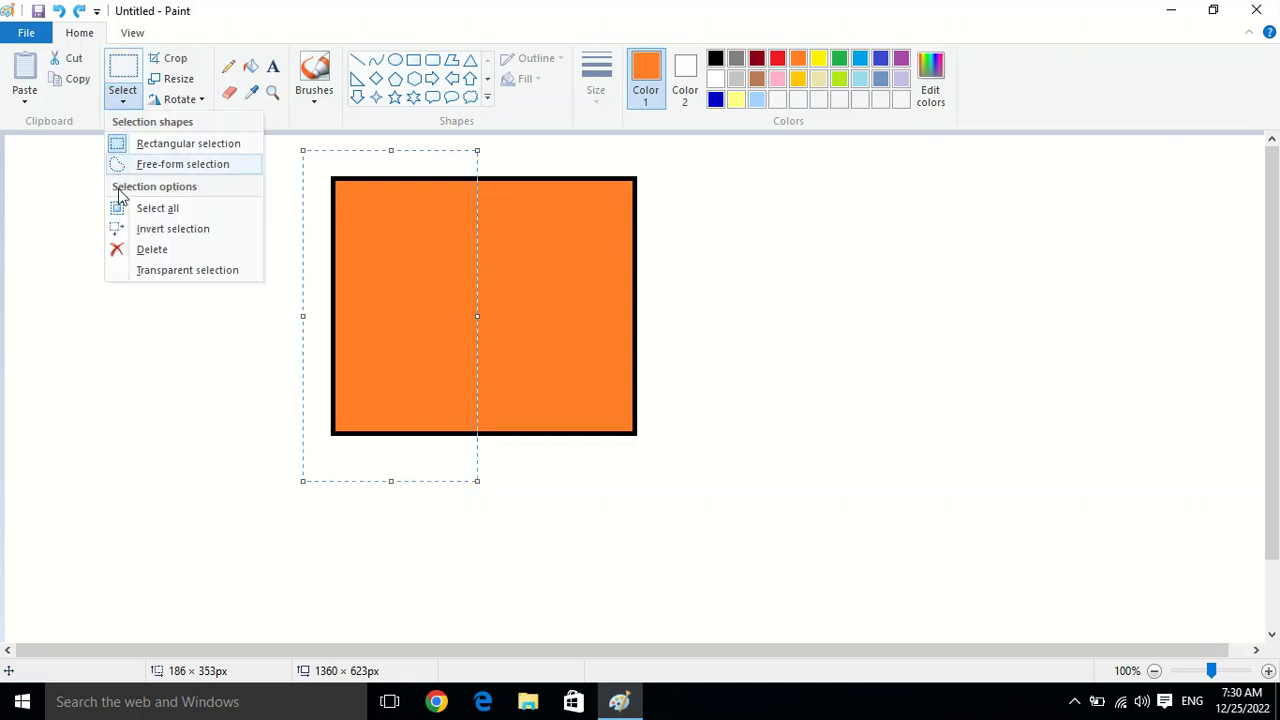
click(140, 252)
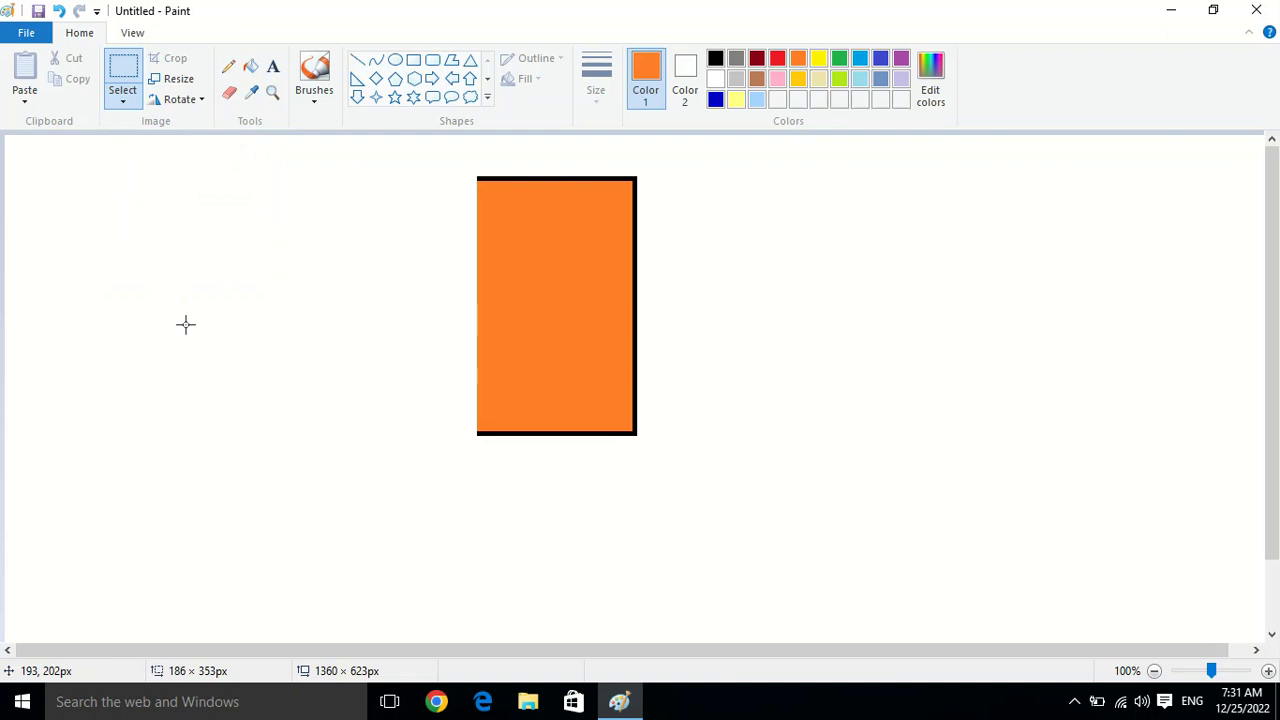
key(ctrl+z)
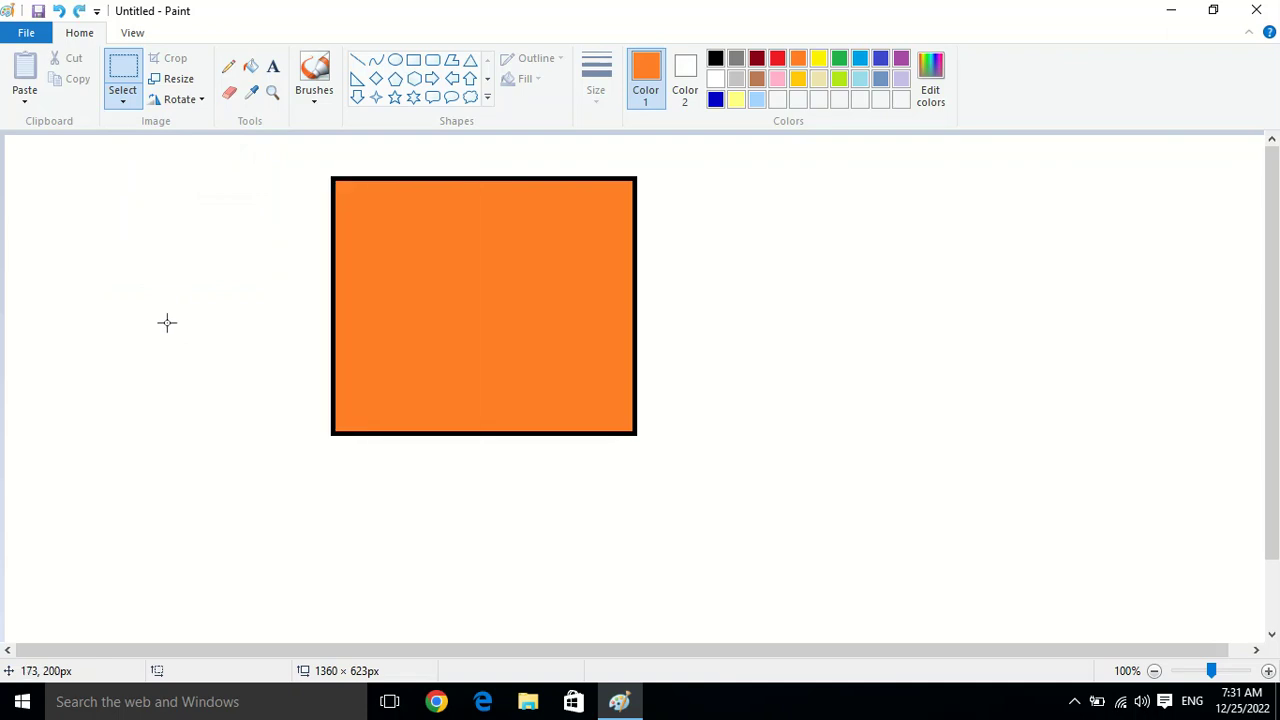
click(127, 102)
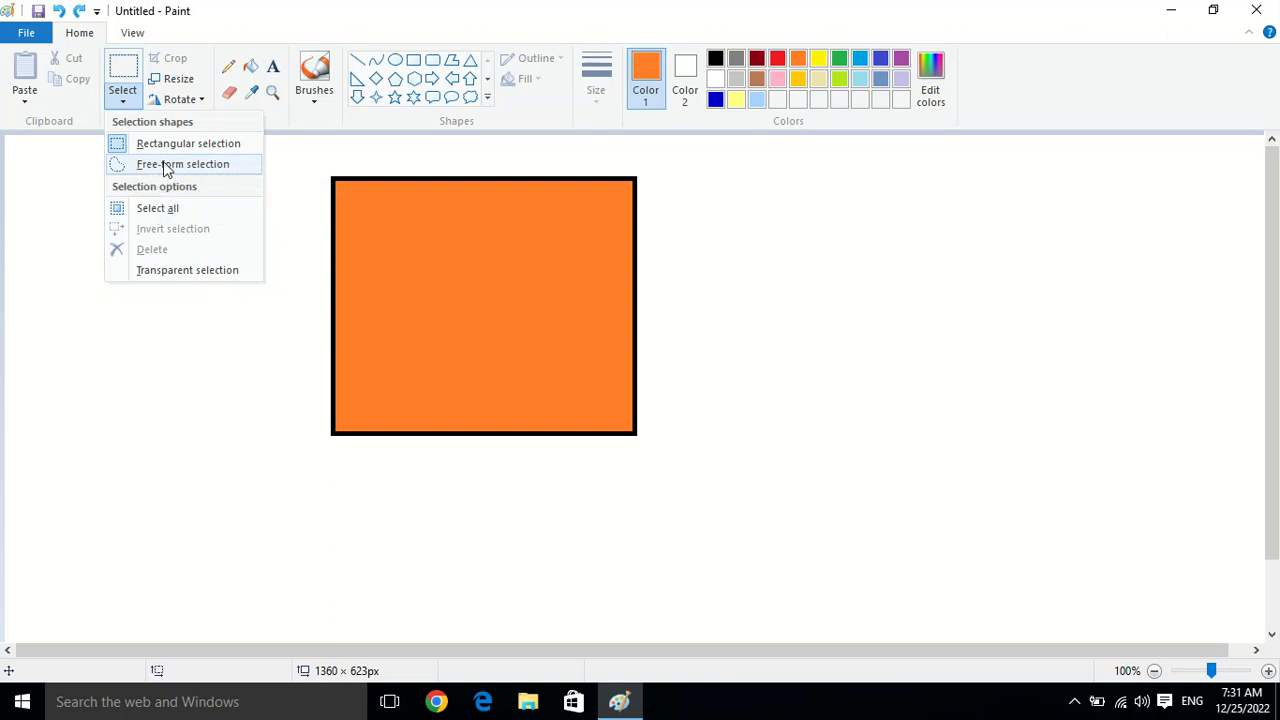
Step: Free-form select a piece of the orange square, move it aside, then undo the move
click(165, 168)
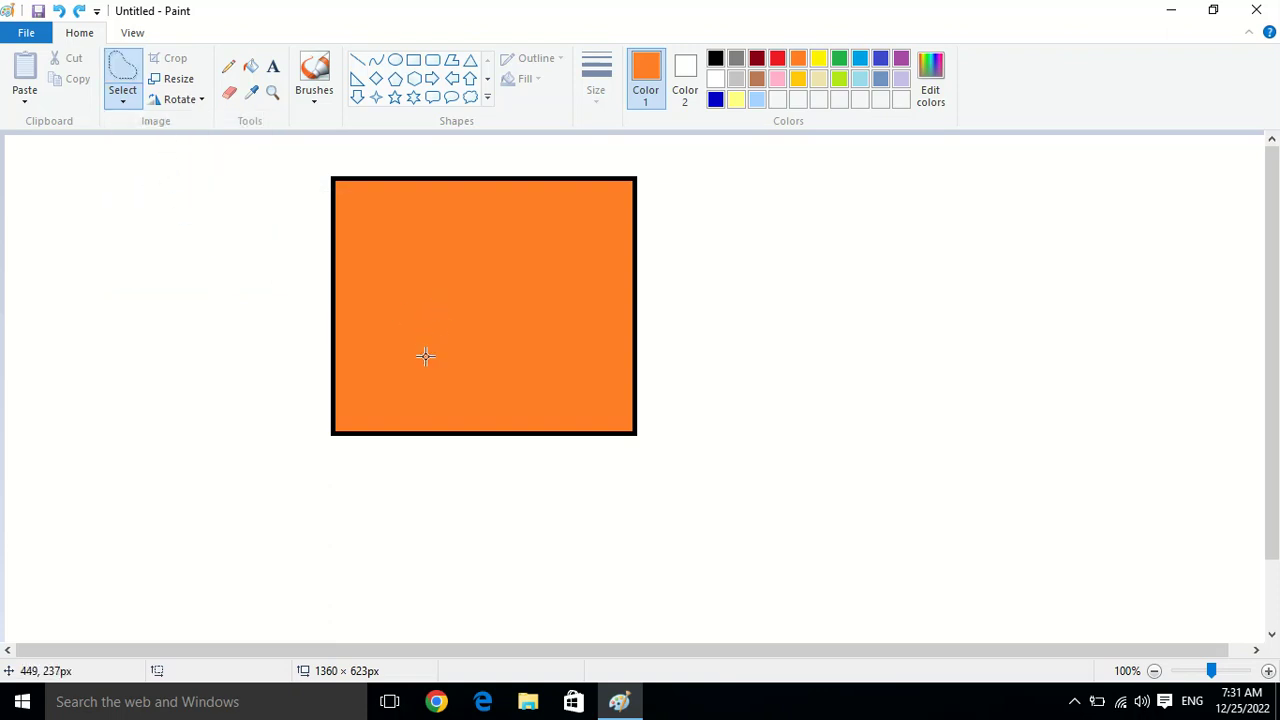
mouse_move(535, 352)
mouse_down()
mouse_move(473, 382)
mouse_move(427, 378)
mouse_move(390, 310)
mouse_move(389, 247)
mouse_move(419, 249)
mouse_move(469, 220)
mouse_move(504, 260)
mouse_move(552, 233)
mouse_move(530, 354)
mouse_up()
drag(483, 277, 888, 279)
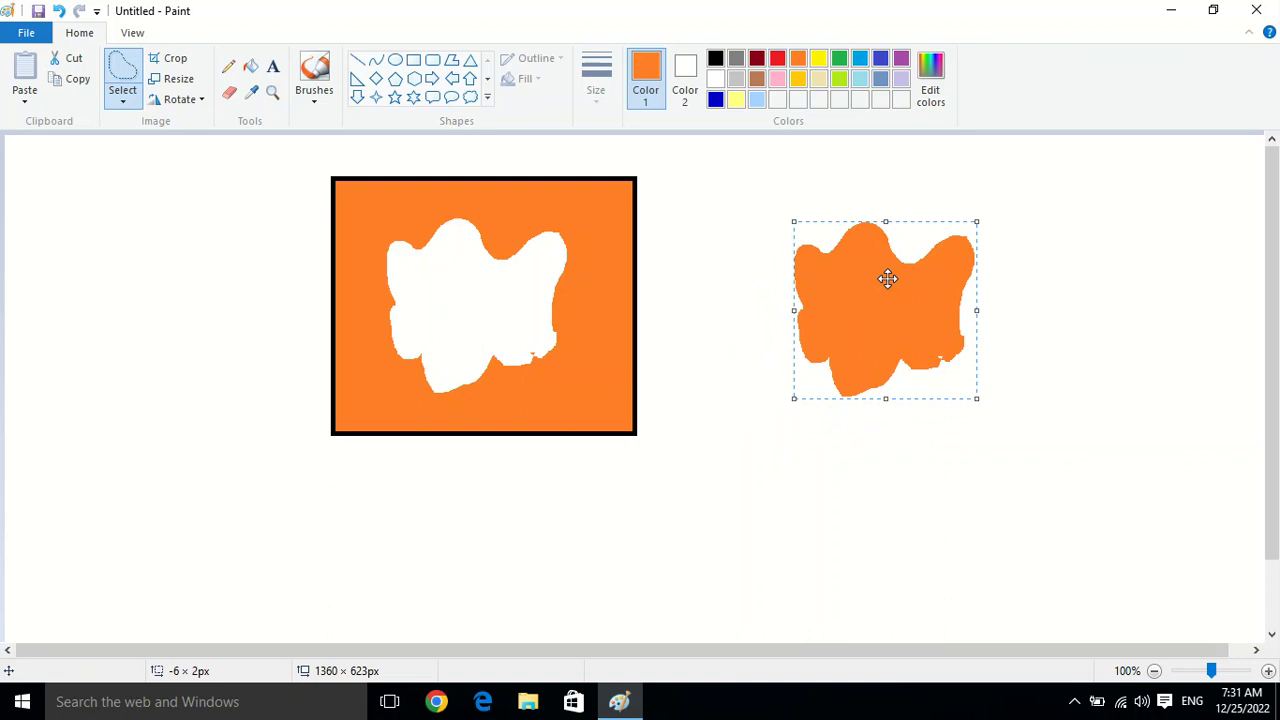
key(ctrl+z)
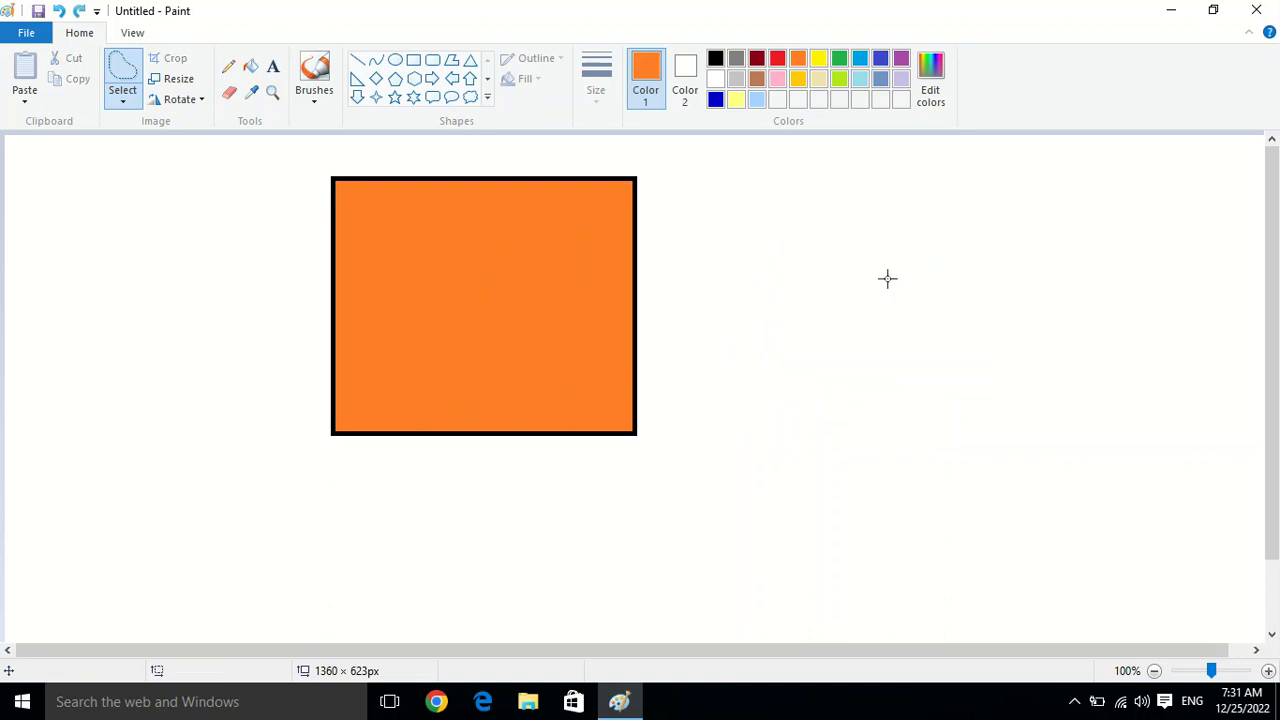
Step: Free-form select an orange piece again, drag it right, and delete it
click(133, 103)
click(146, 165)
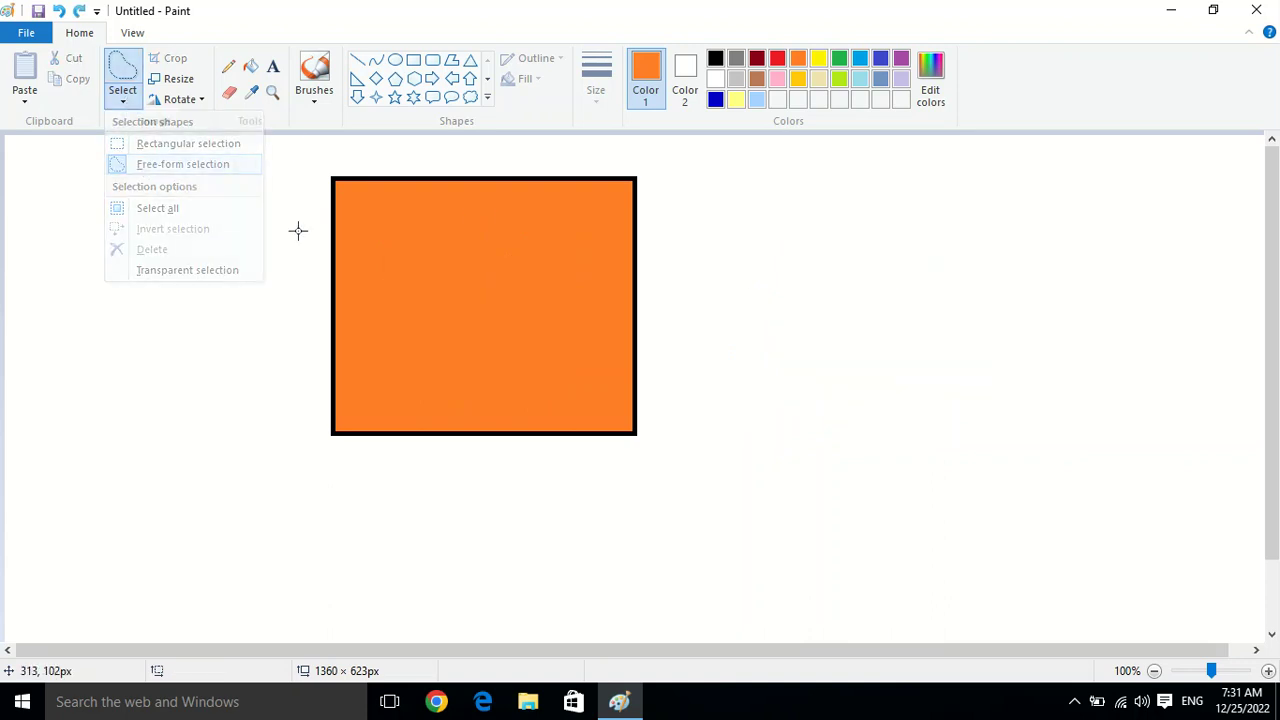
mouse_move(463, 369)
mouse_down()
mouse_move(400, 350)
mouse_move(367, 301)
mouse_move(370, 203)
mouse_move(399, 220)
mouse_move(448, 210)
mouse_move(493, 256)
mouse_move(535, 240)
mouse_move(571, 296)
mouse_move(587, 407)
mouse_move(465, 427)
mouse_move(468, 380)
mouse_up()
drag(477, 291, 871, 321)
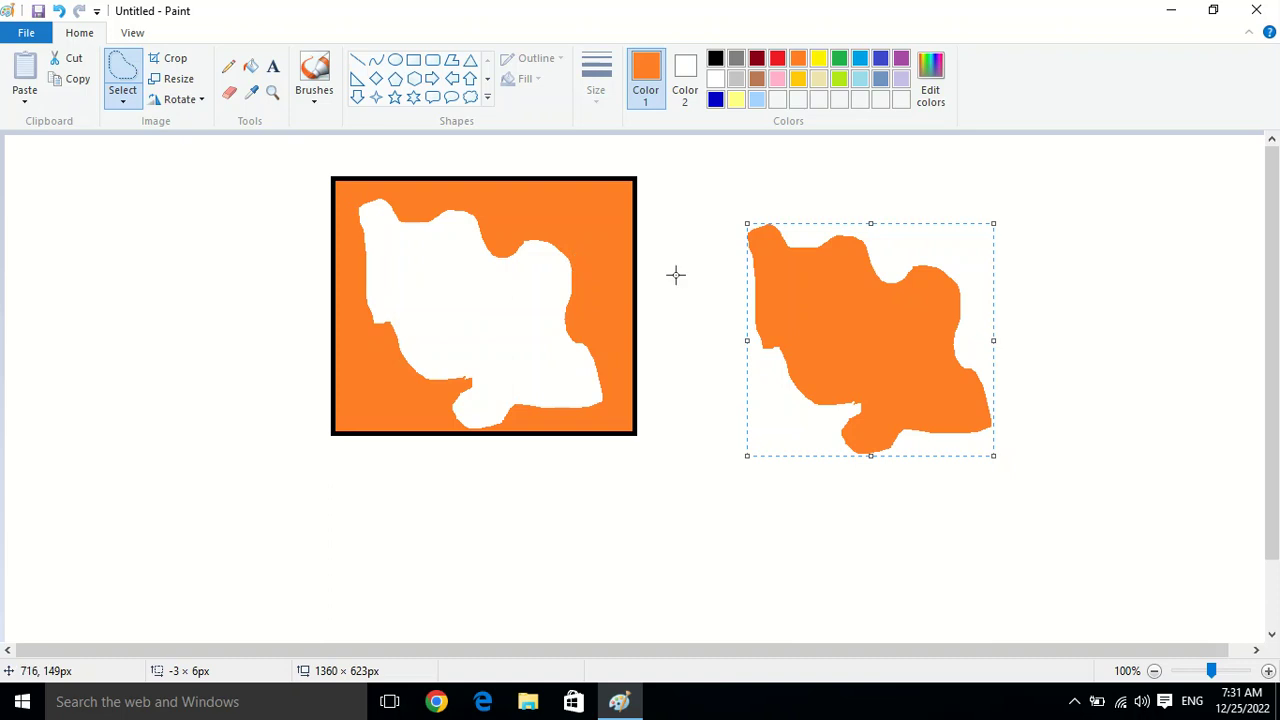
key(Delete)
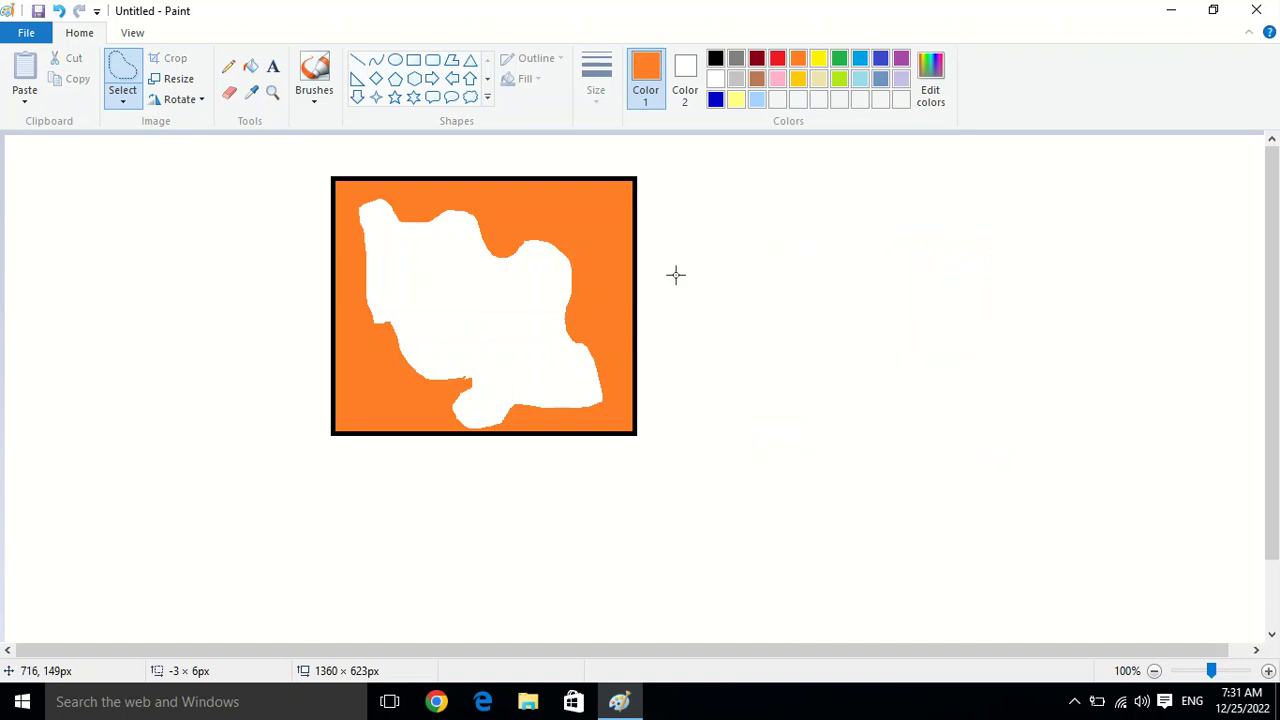
Step: Start a new picture with Ctrl+N, choosing Don't Save
key(ctrl+n)
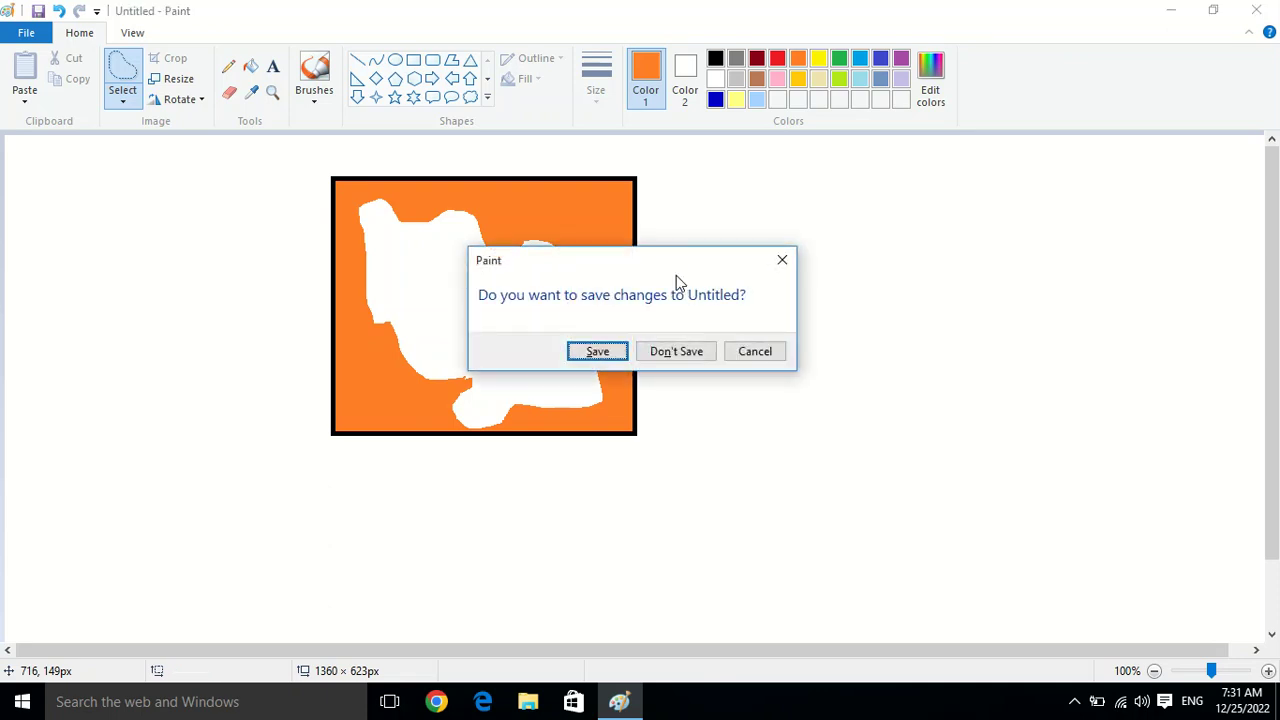
key(Tab)
key(Return)
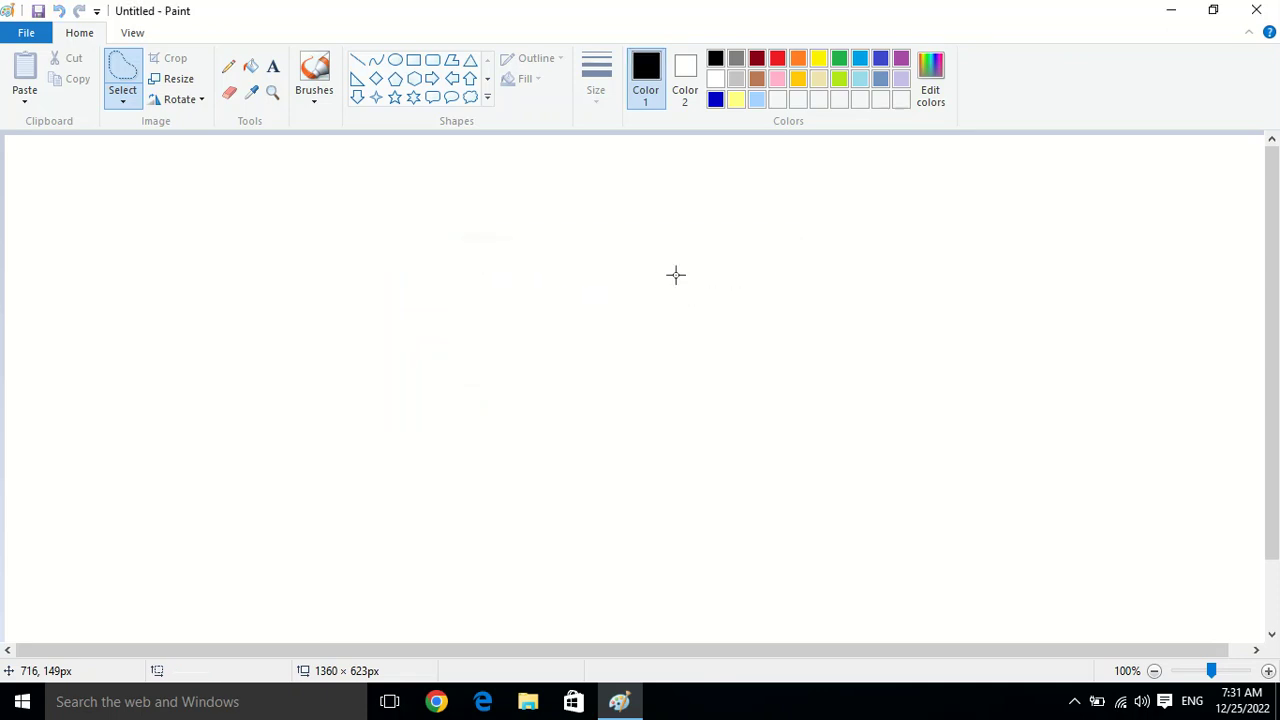
click(123, 100)
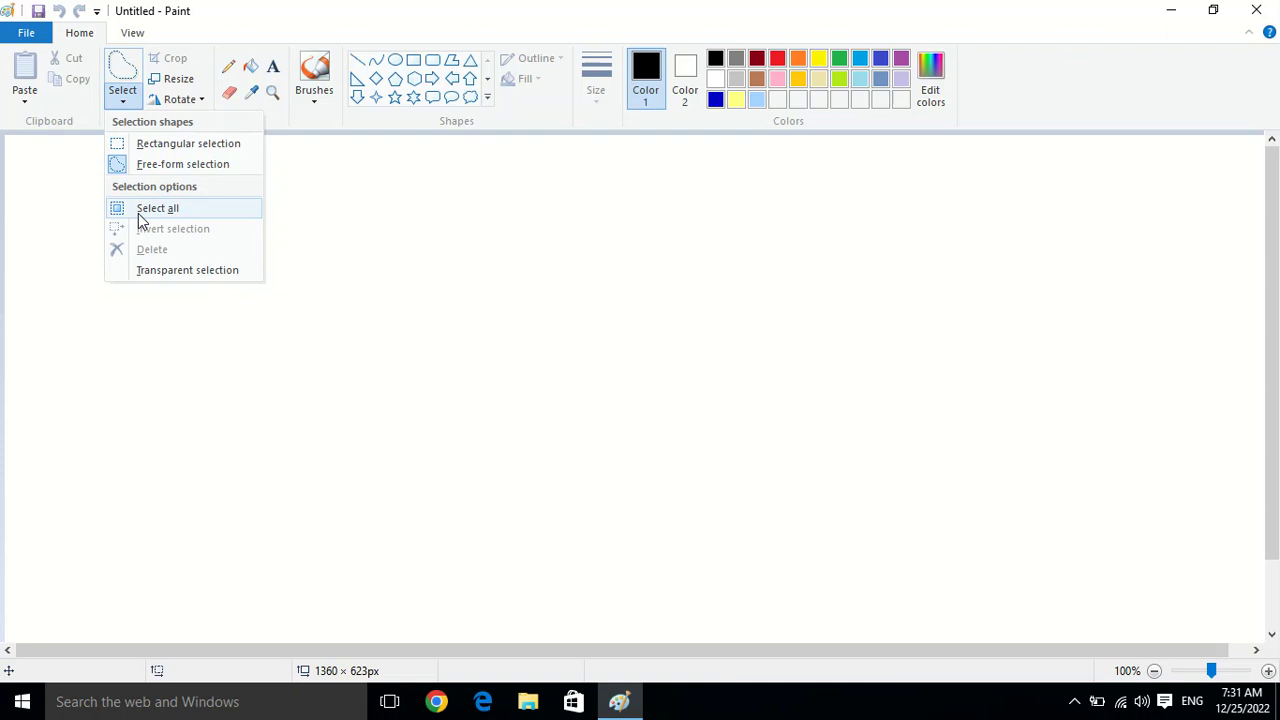
click(426, 223)
click(411, 63)
drag(357, 187, 626, 368)
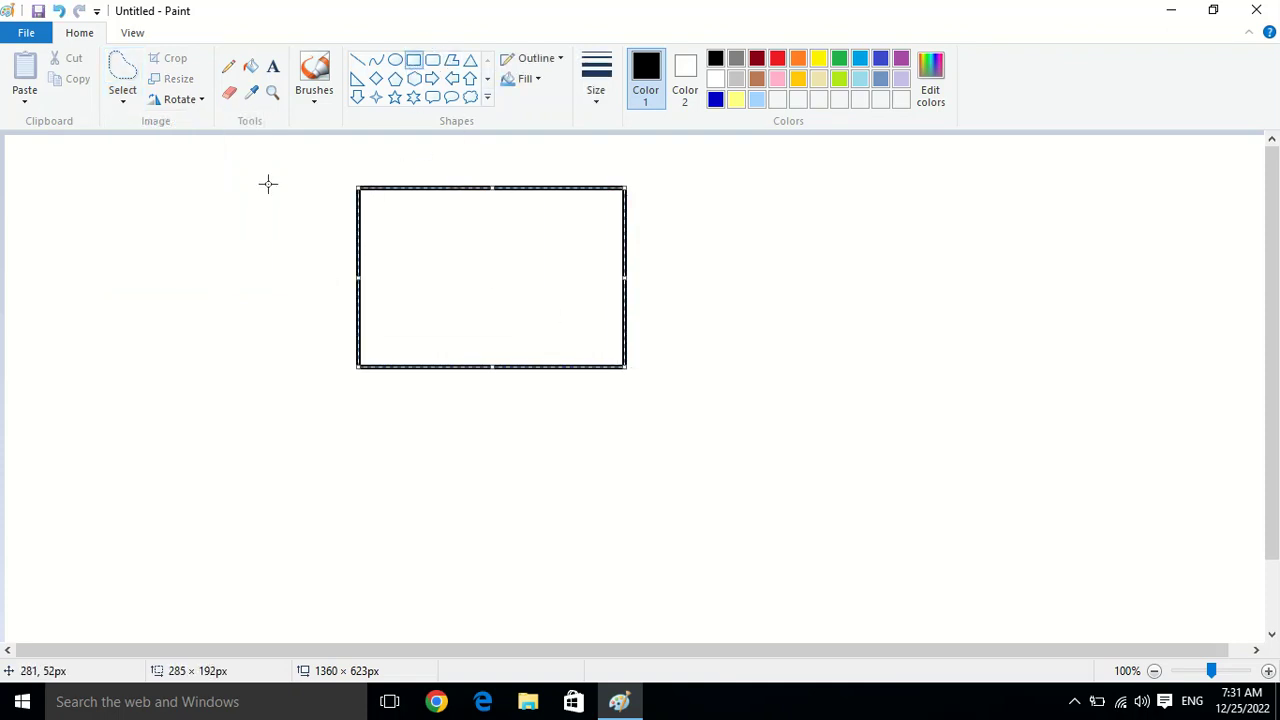
click(120, 98)
click(156, 208)
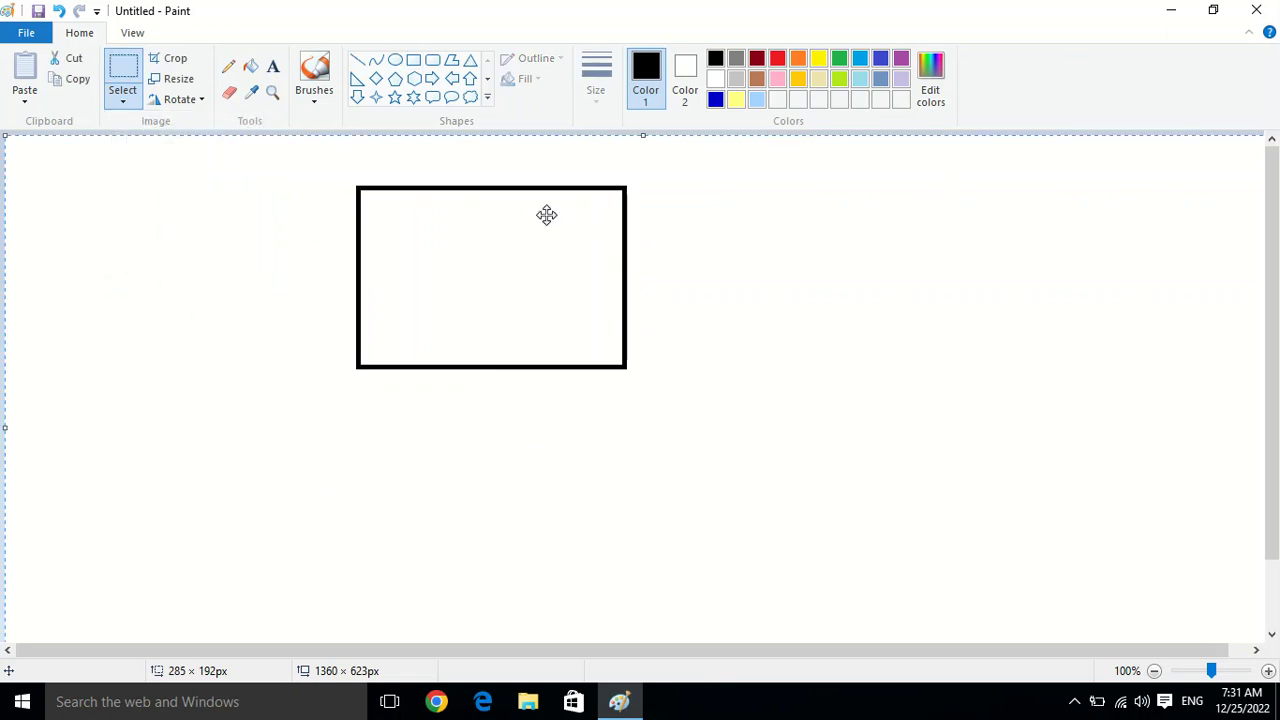
drag(873, 262, 575, 381)
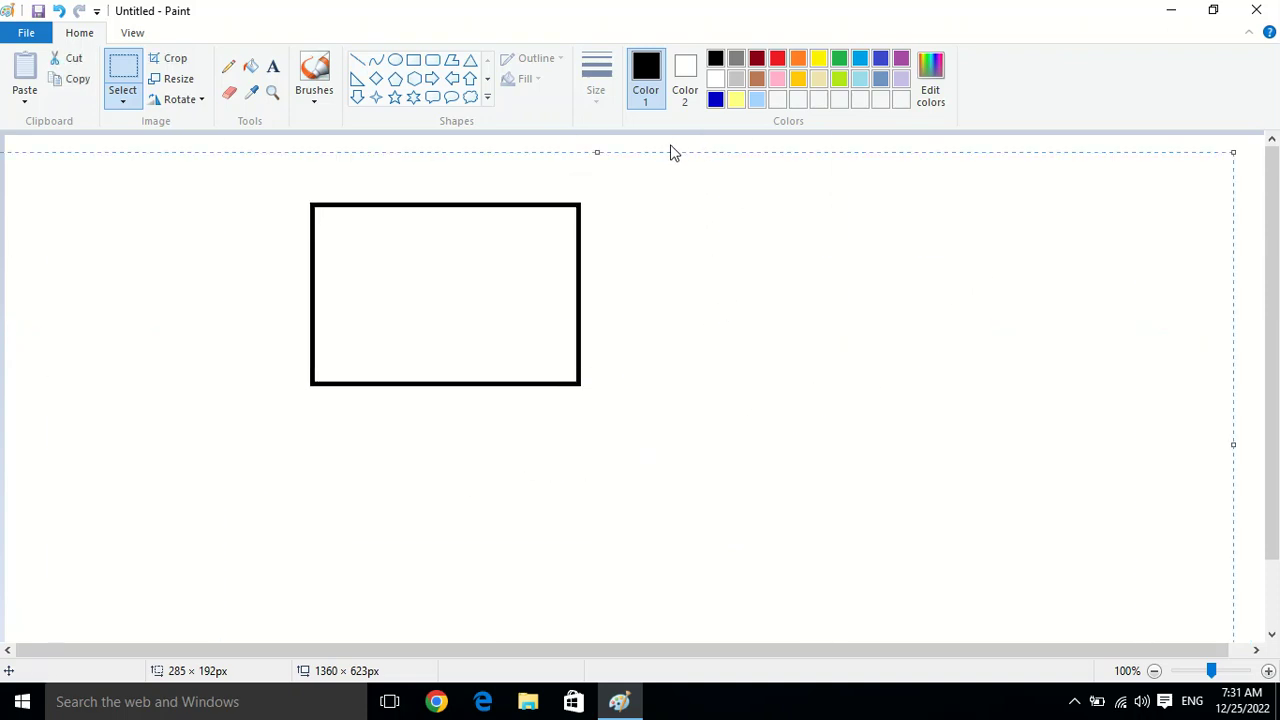
click(120, 100)
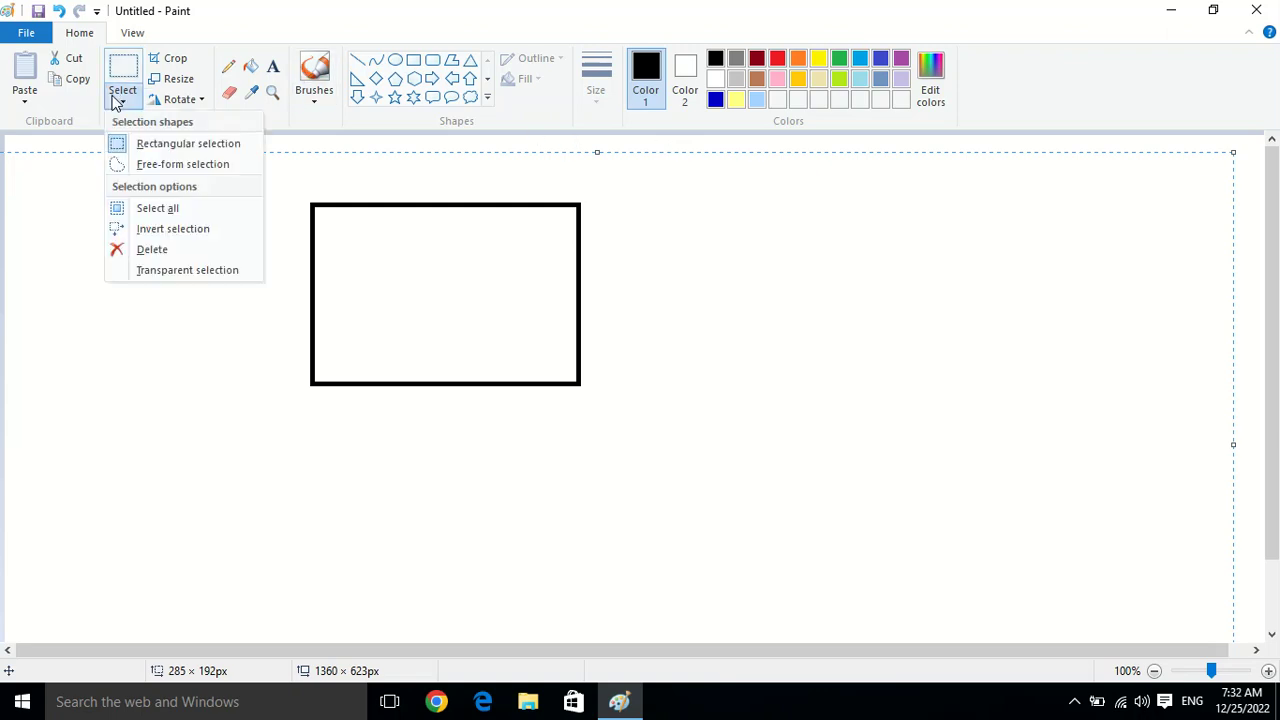
click(147, 229)
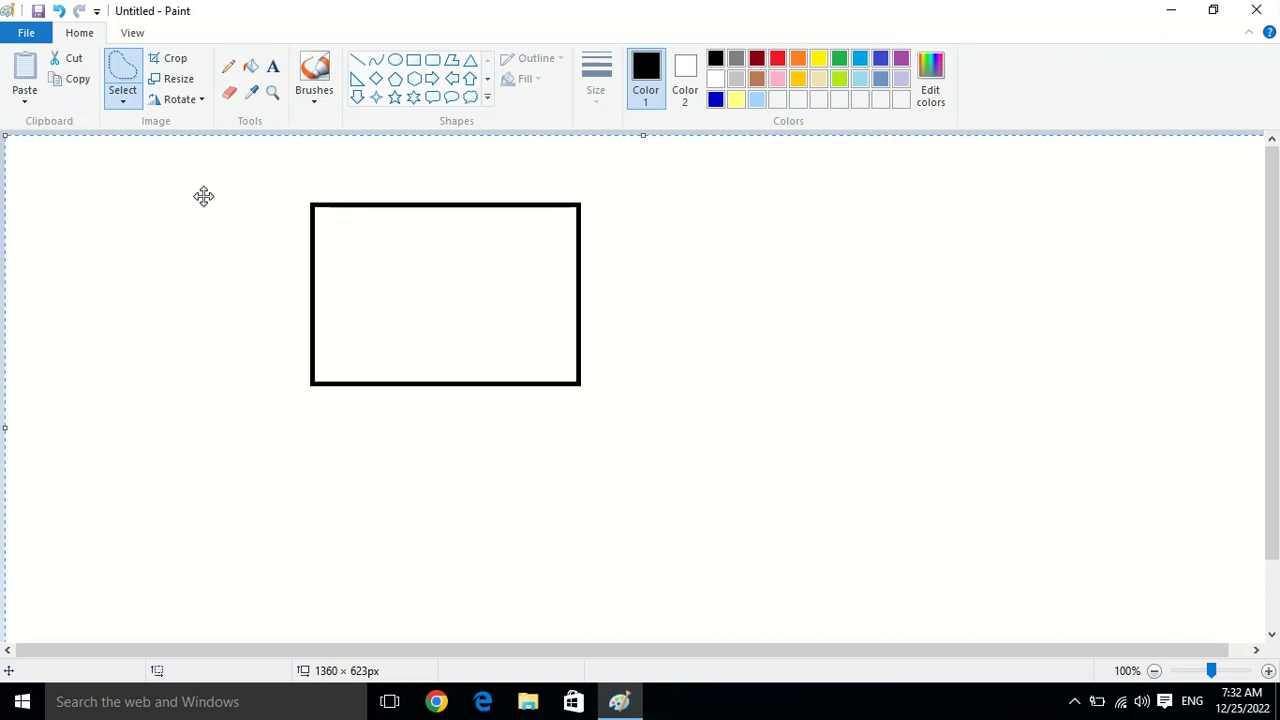
click(170, 57)
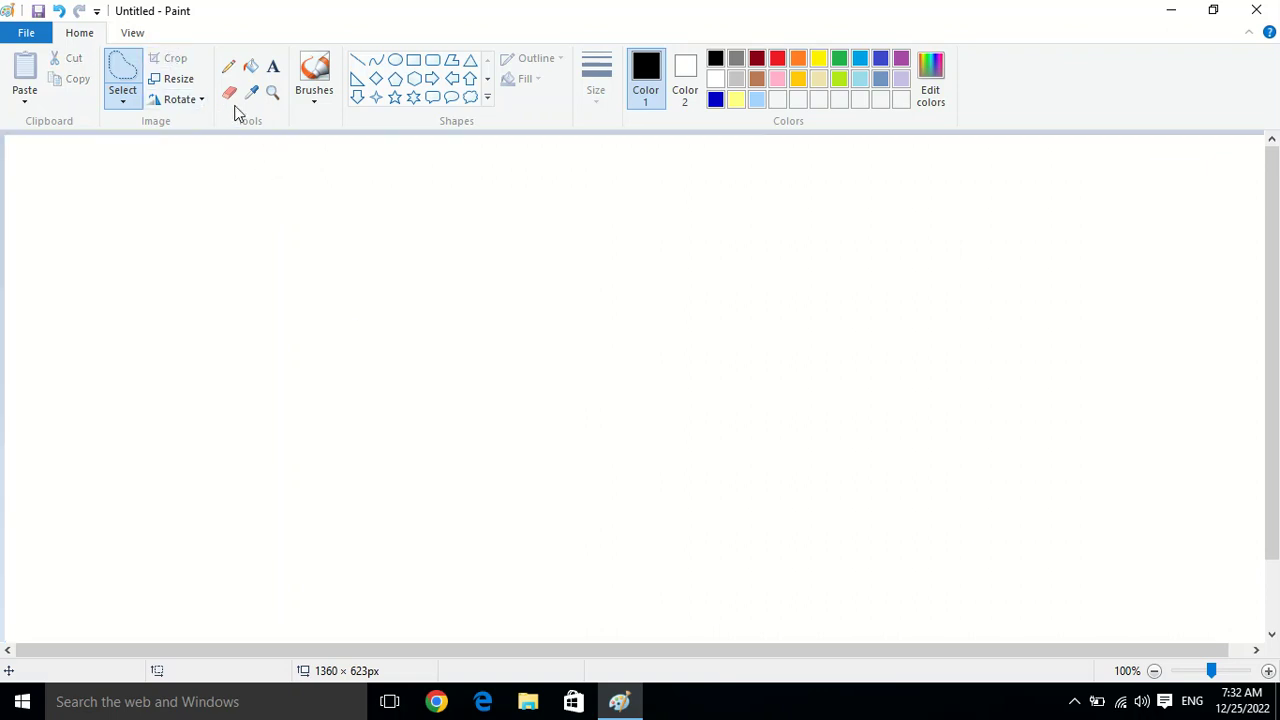
click(413, 59)
Step: Draw a rectangle and fill its interior with indigo blue
drag(284, 254, 651, 512)
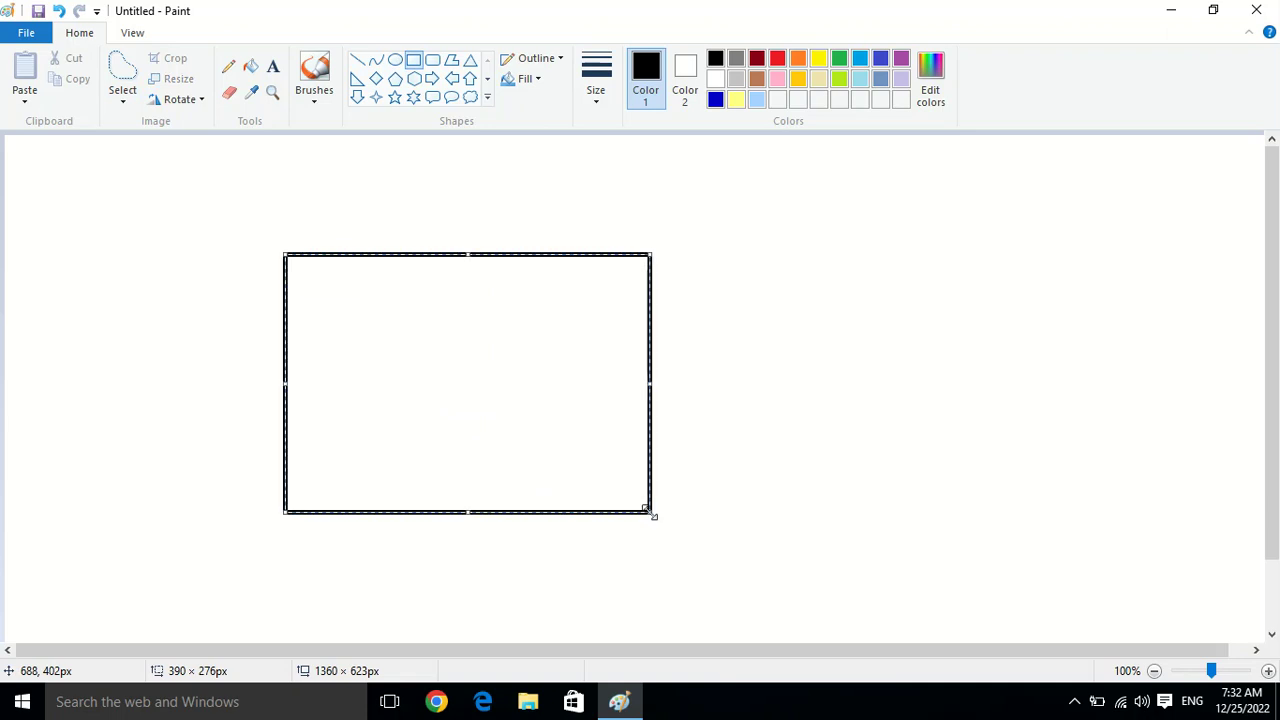
click(250, 68)
click(880, 58)
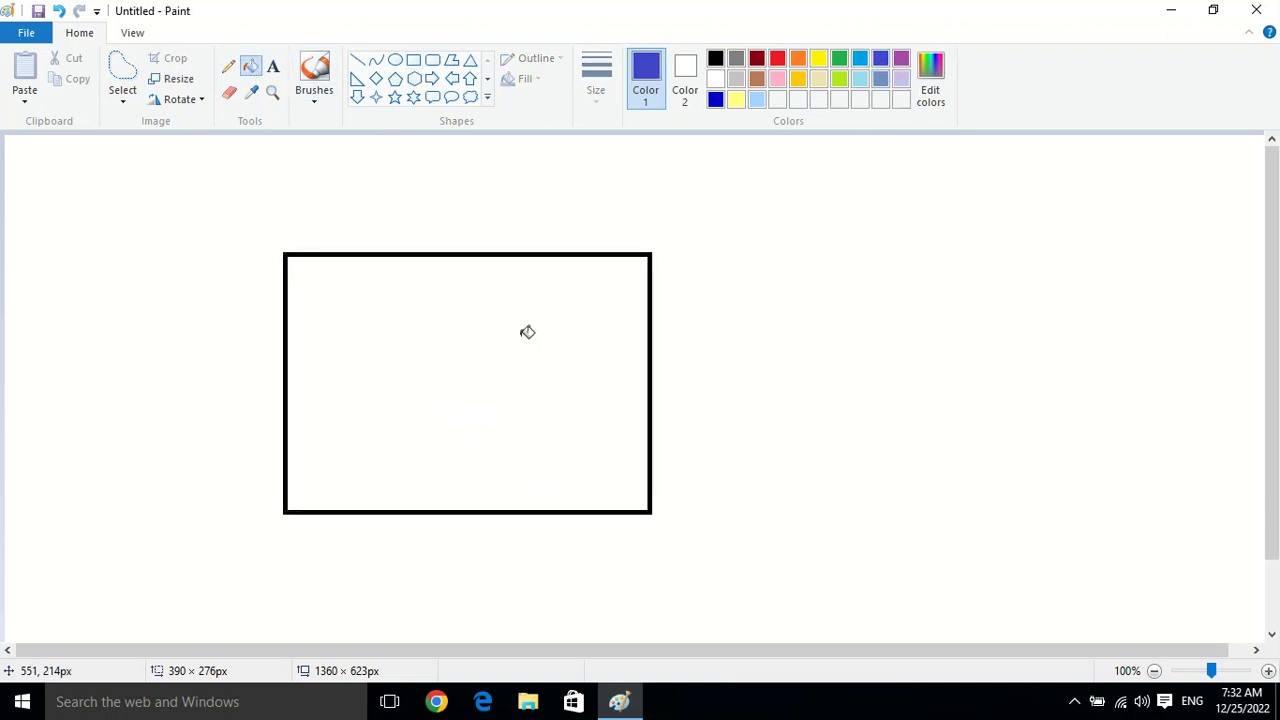
click(472, 349)
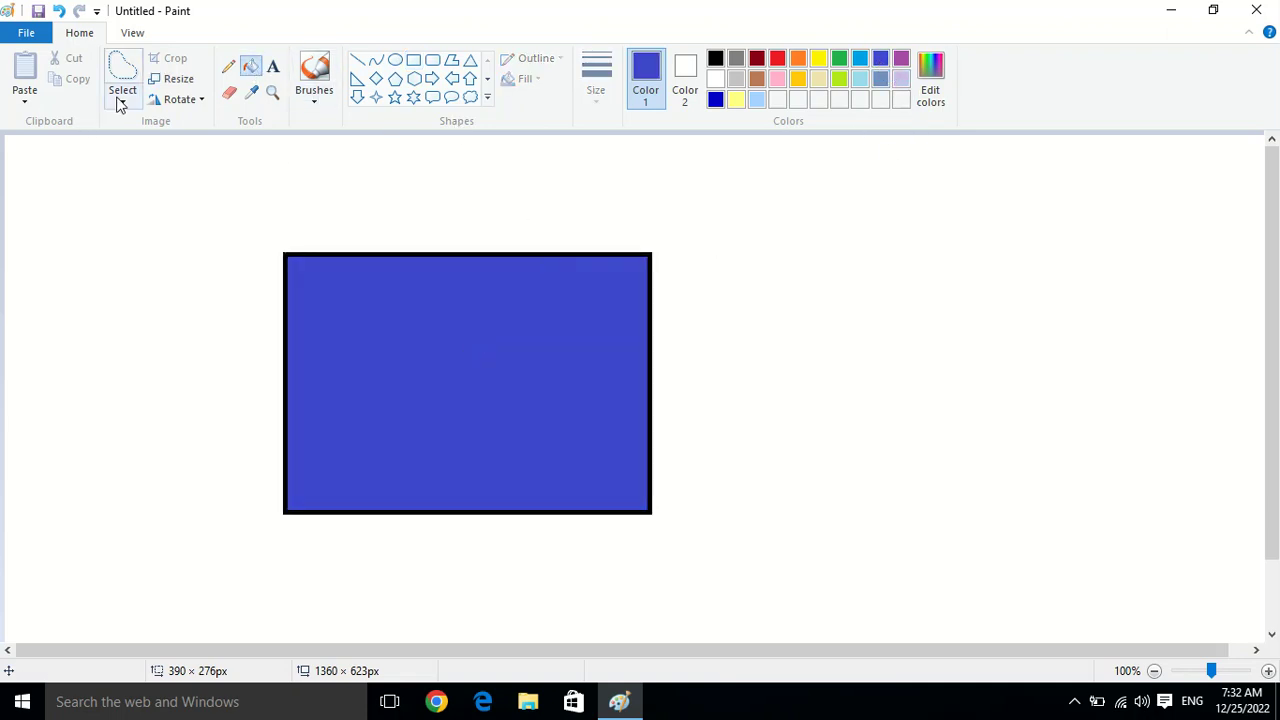
Step: Select a square inside, invert, delete the outside, then undo the deletion
click(120, 104)
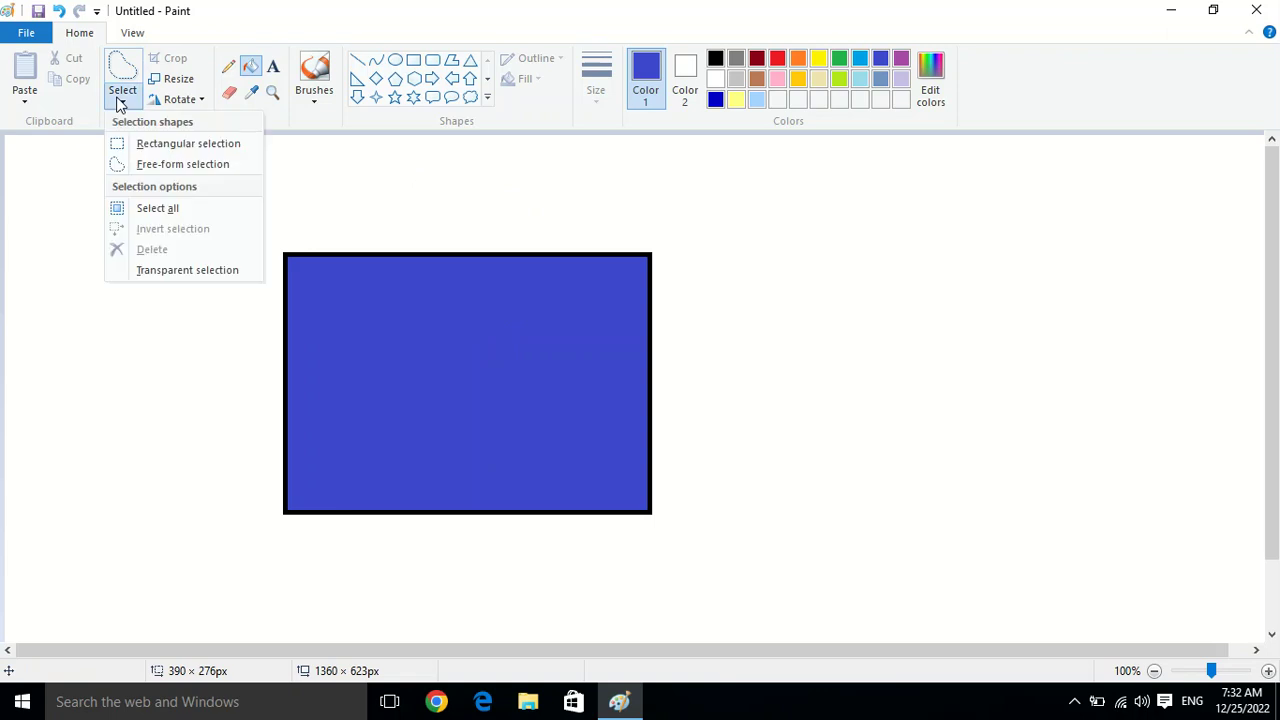
click(148, 148)
drag(403, 287, 558, 446)
click(125, 102)
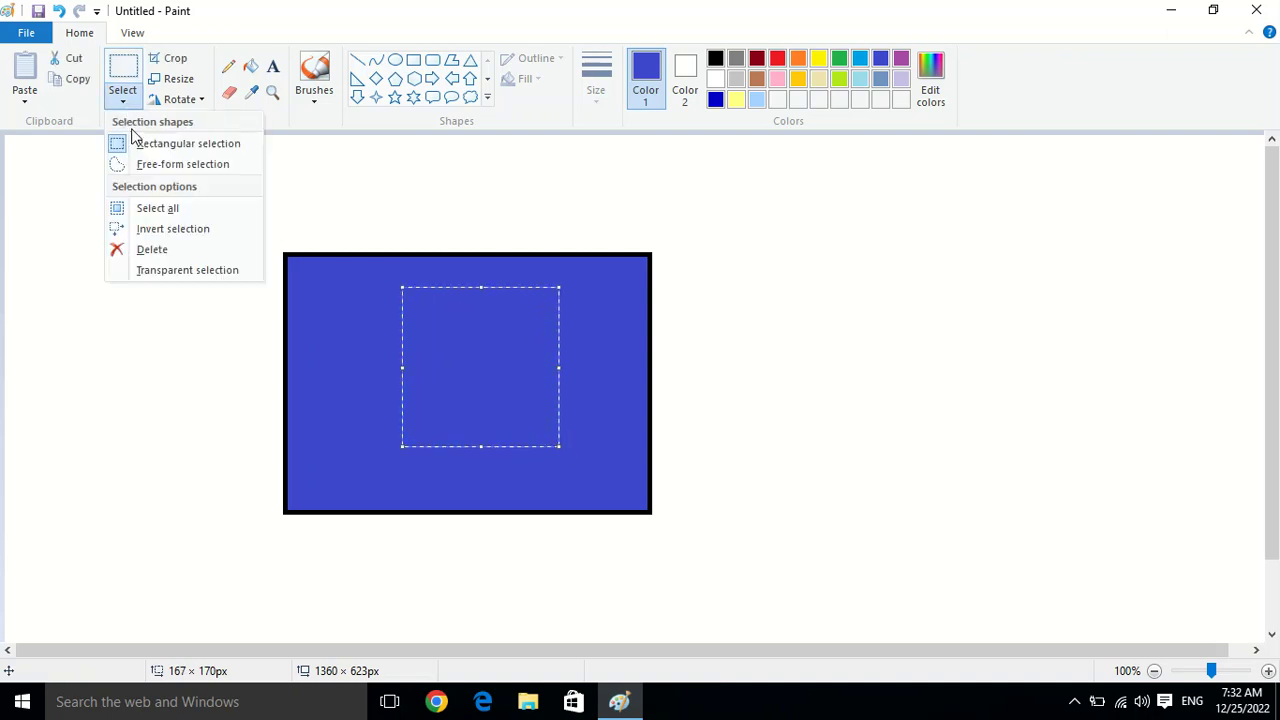
click(153, 232)
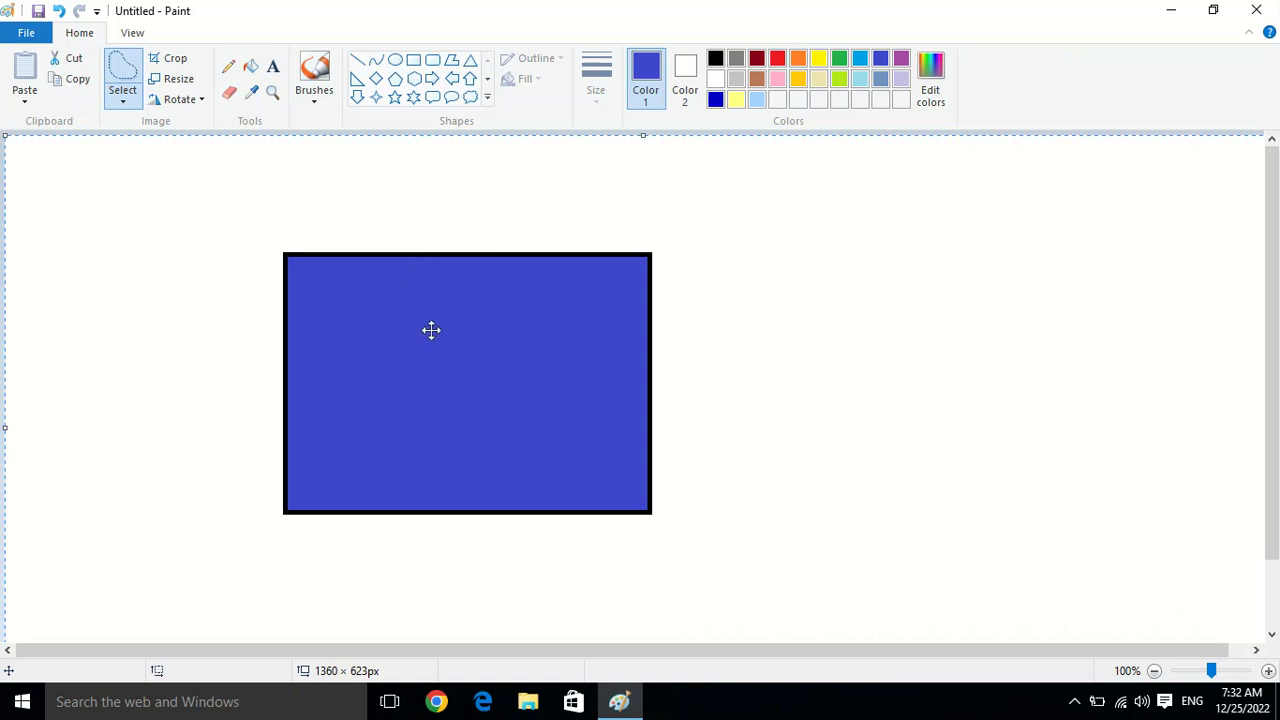
click(125, 100)
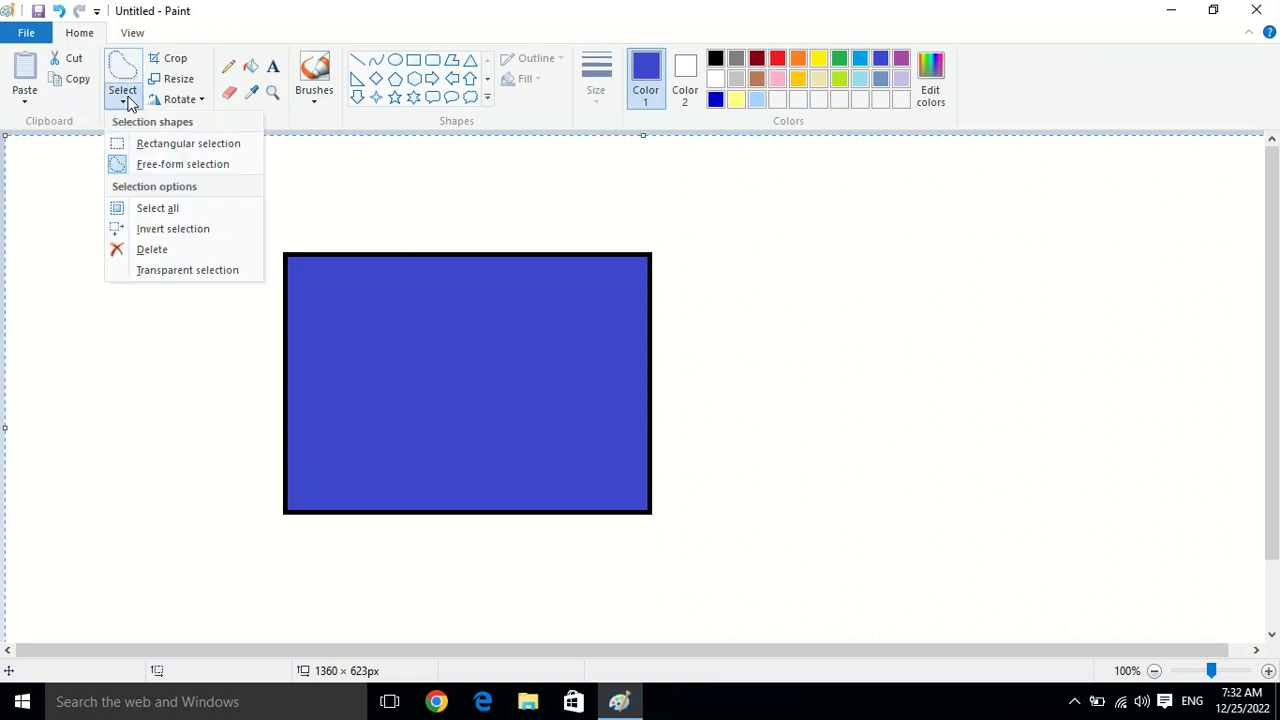
click(149, 251)
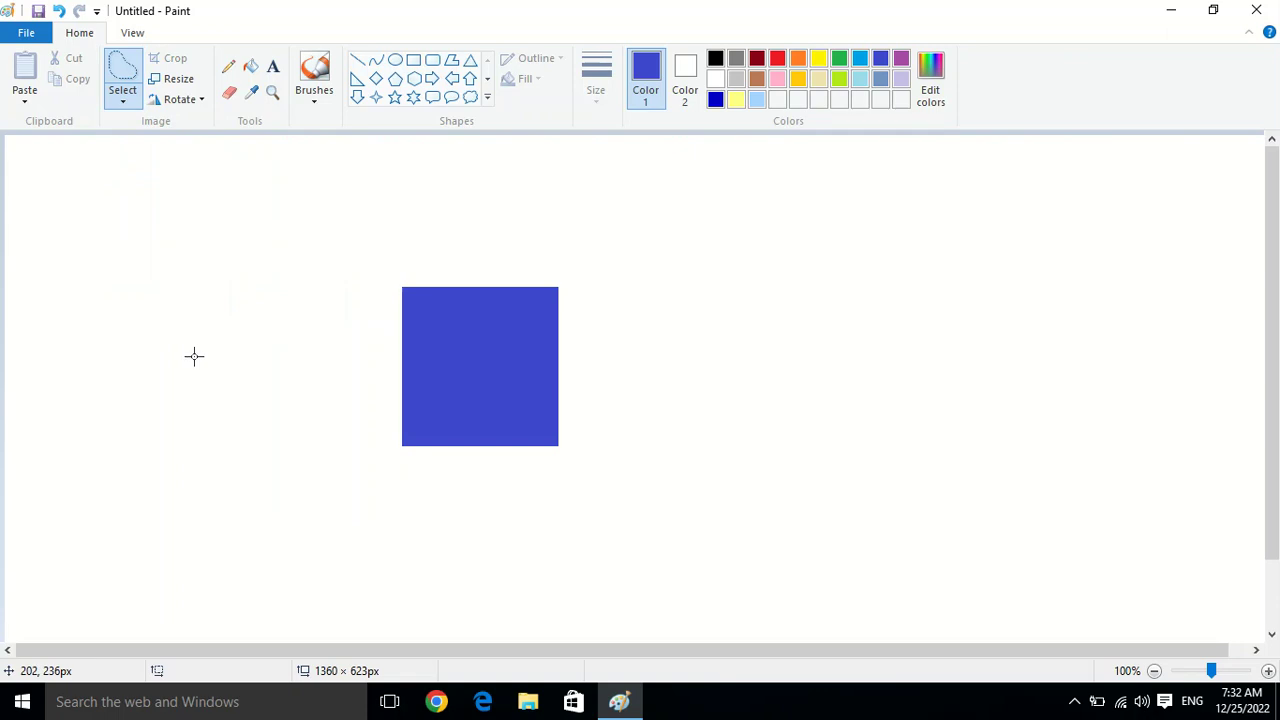
key(ctrl+z)
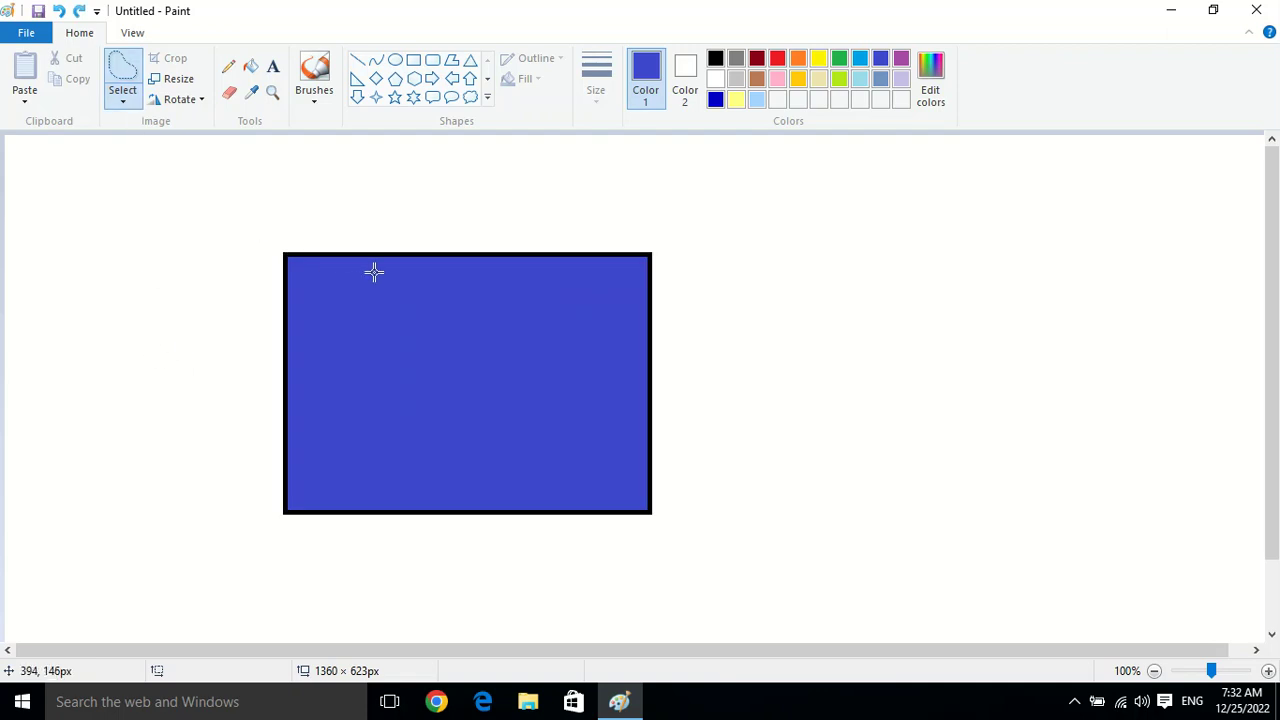
Step: Keep only a small square from the rectangle's upper-left by inverting the selection and deleting
click(123, 95)
click(143, 147)
drag(347, 286, 443, 386)
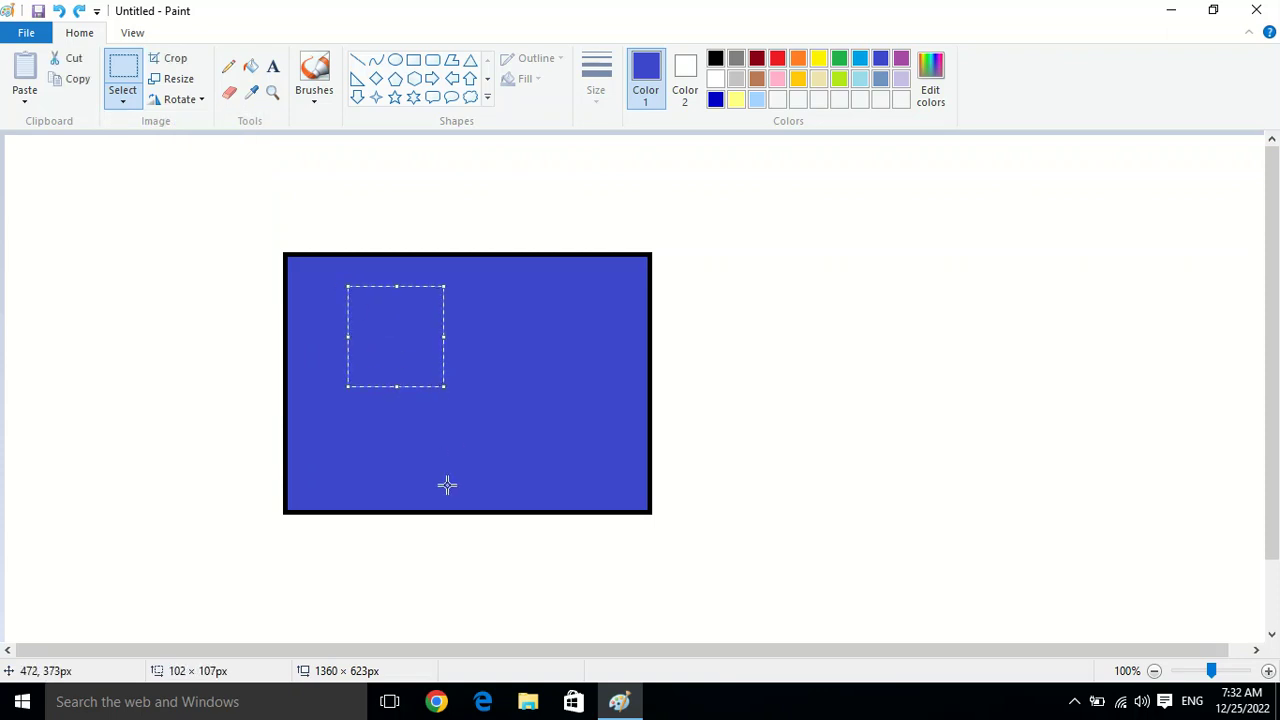
click(122, 100)
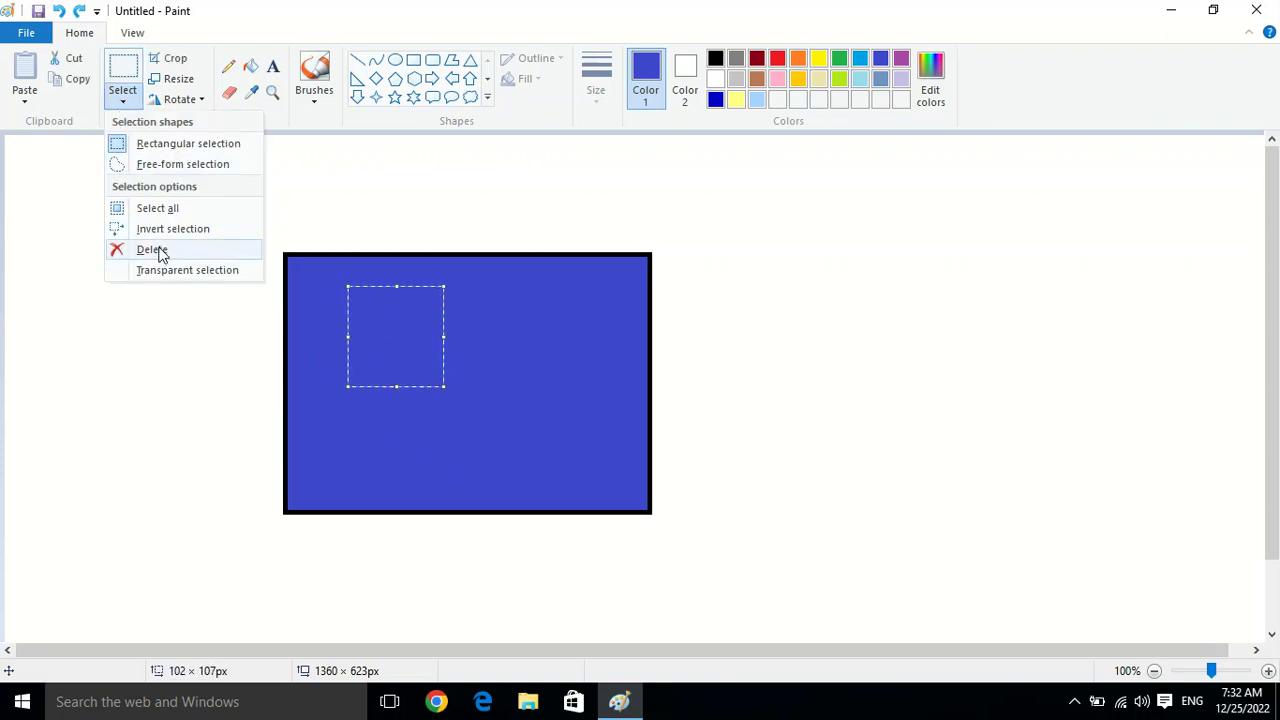
click(167, 243)
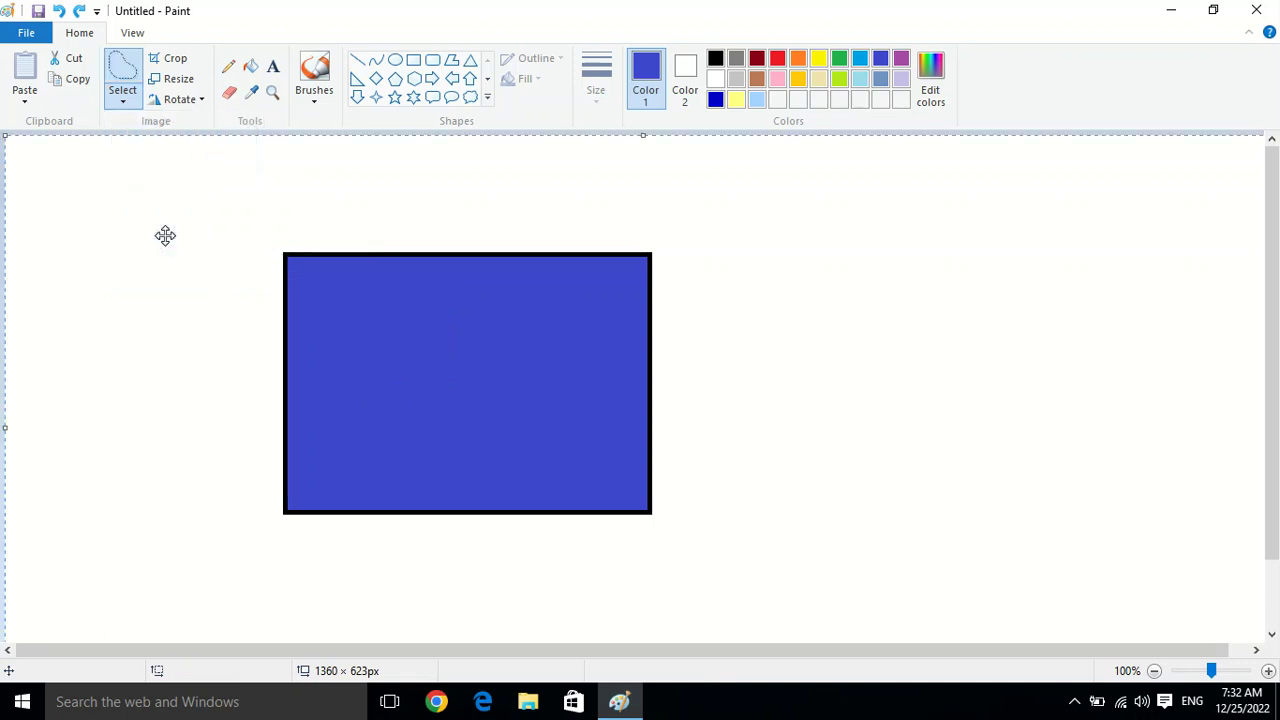
click(135, 107)
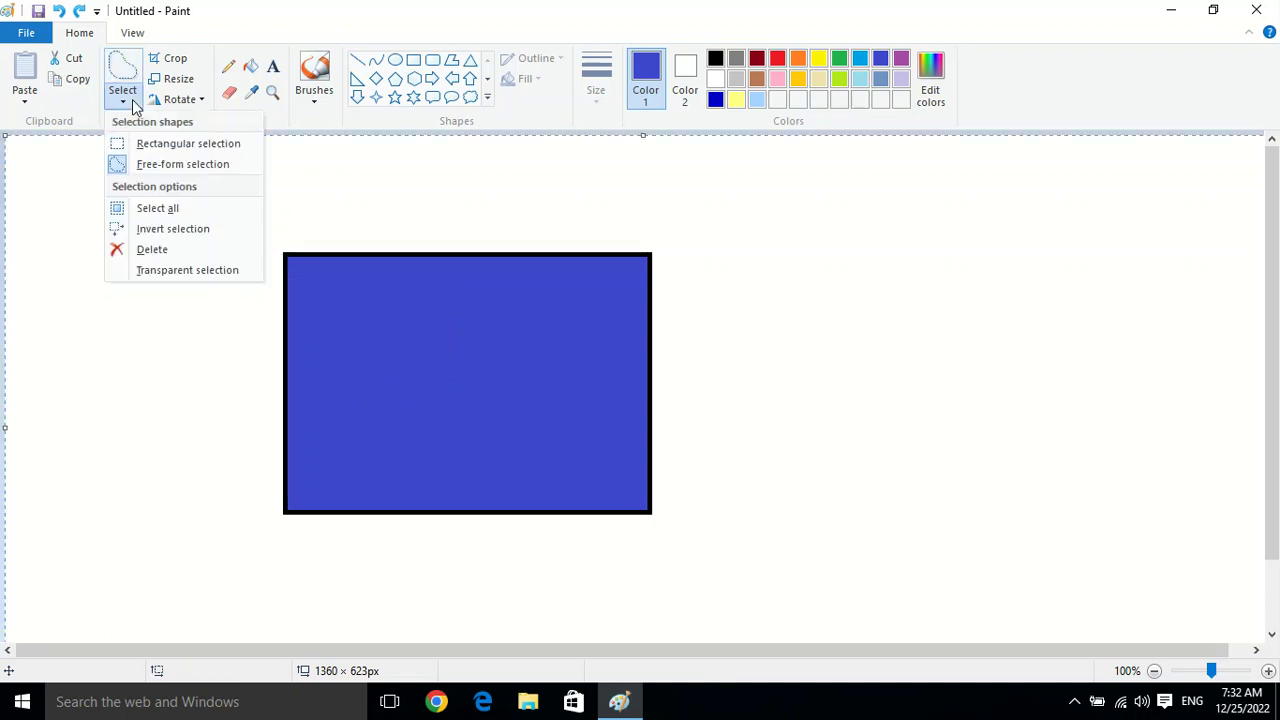
click(152, 251)
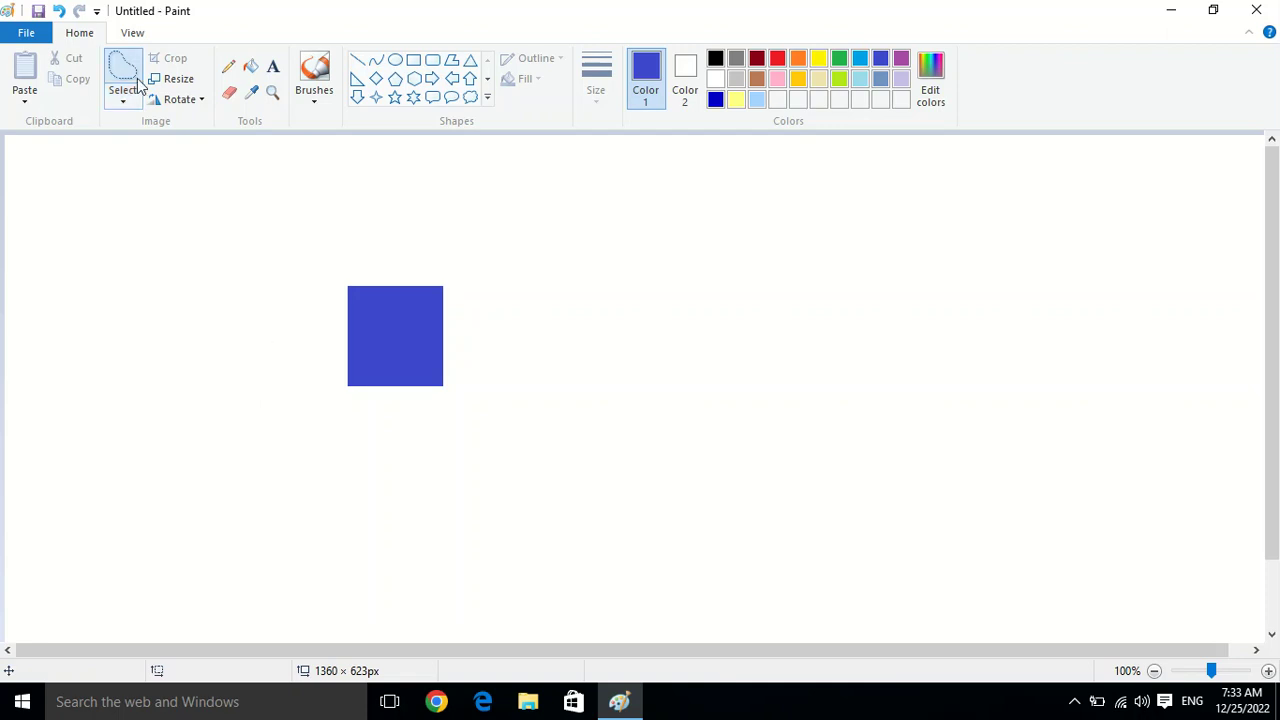
Step: Select the small blue square and move it up and to the right
click(123, 104)
click(143, 143)
drag(302, 271, 469, 405)
drag(342, 358, 485, 257)
click(376, 243)
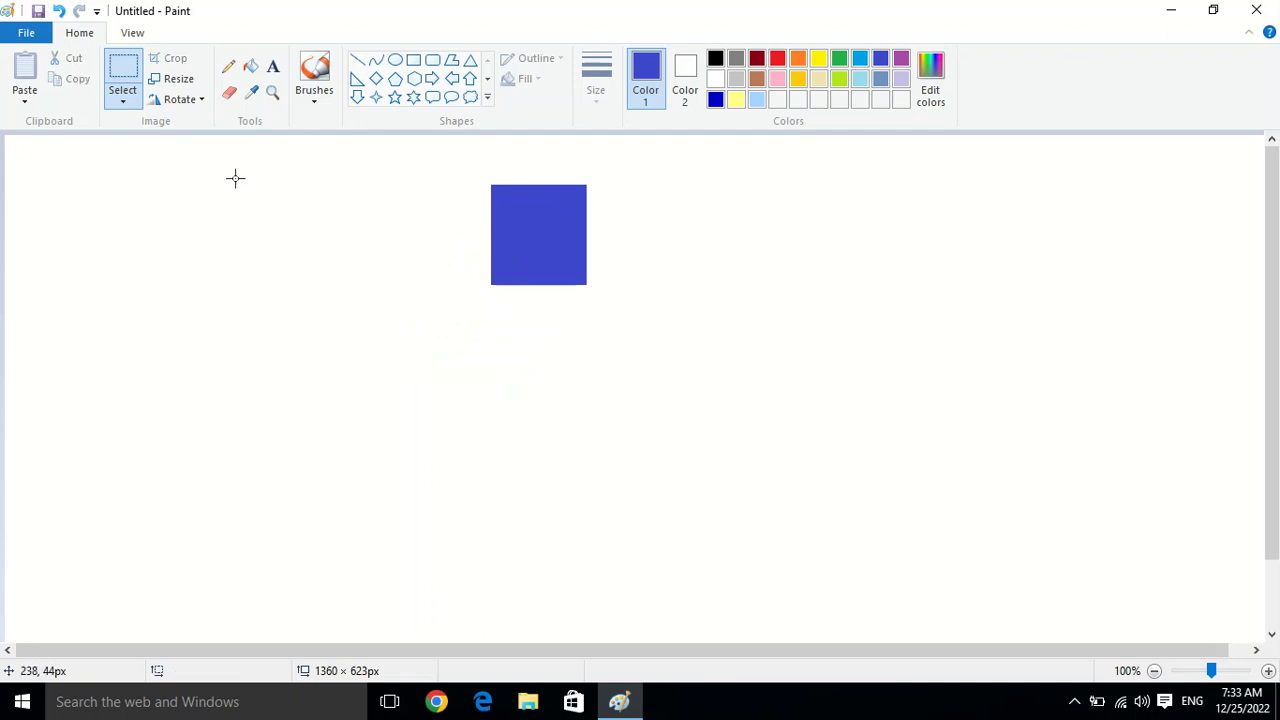
click(125, 99)
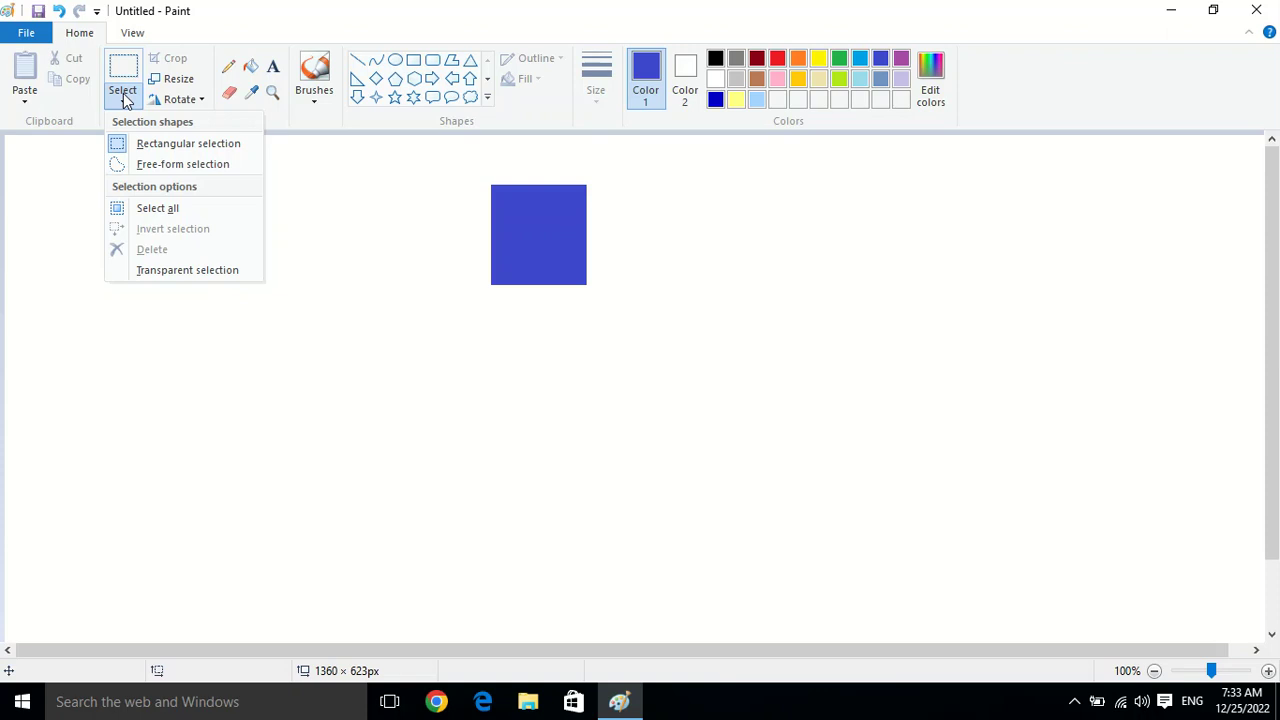
Step: Enable transparent selection, draw a rectangle on the left side, and pick red to fill it
click(203, 278)
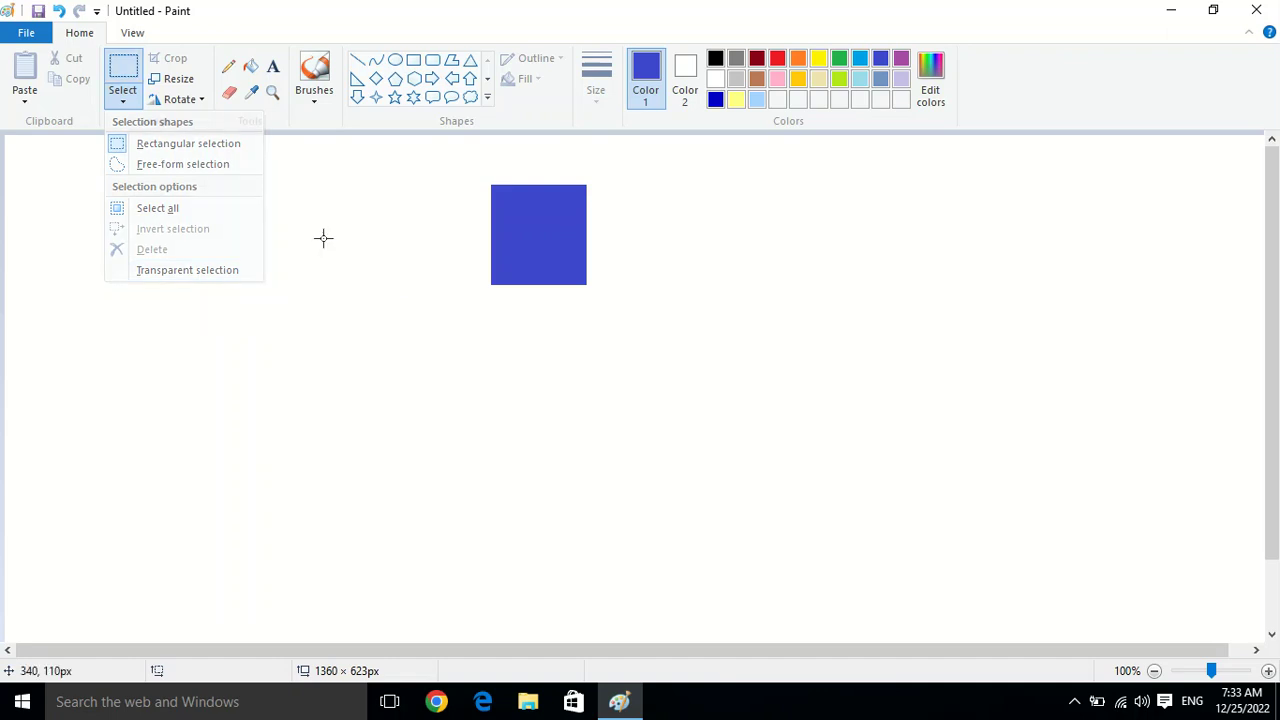
click(413, 60)
mouse_move(117, 194)
mouse_down()
mouse_move(351, 397)
mouse_move(408, 474)
mouse_up()
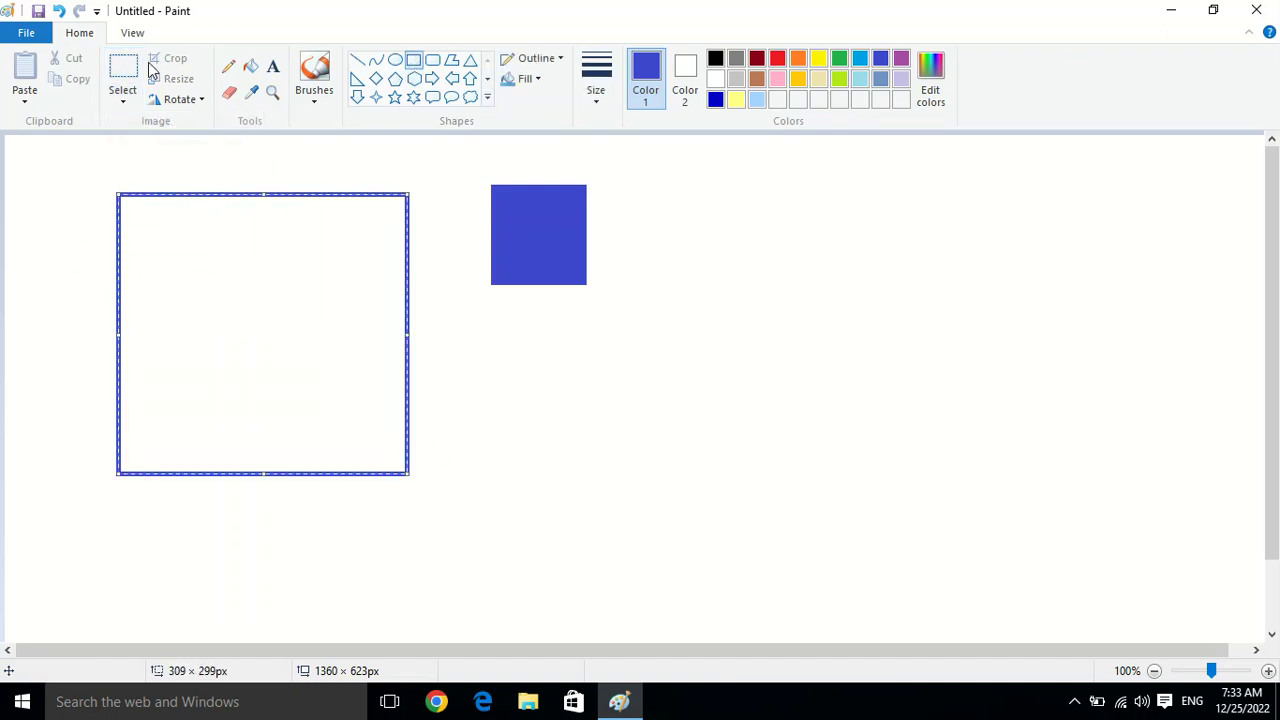
click(250, 66)
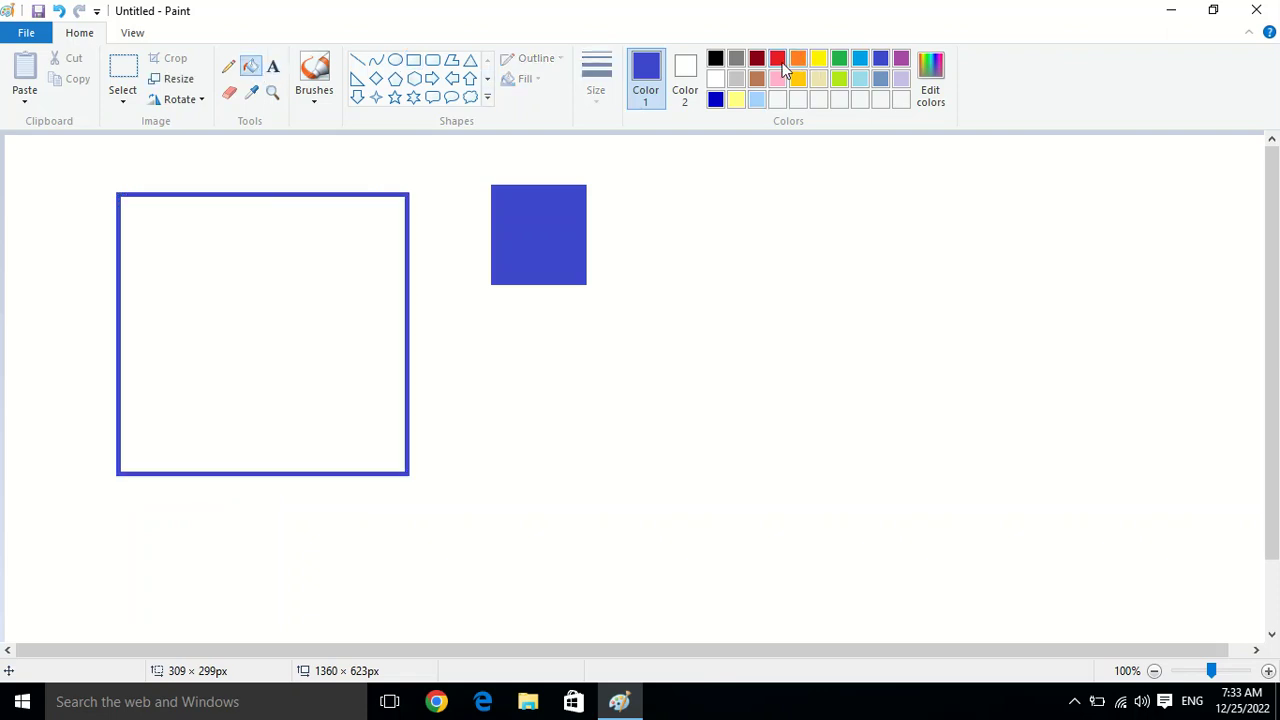
click(223, 280)
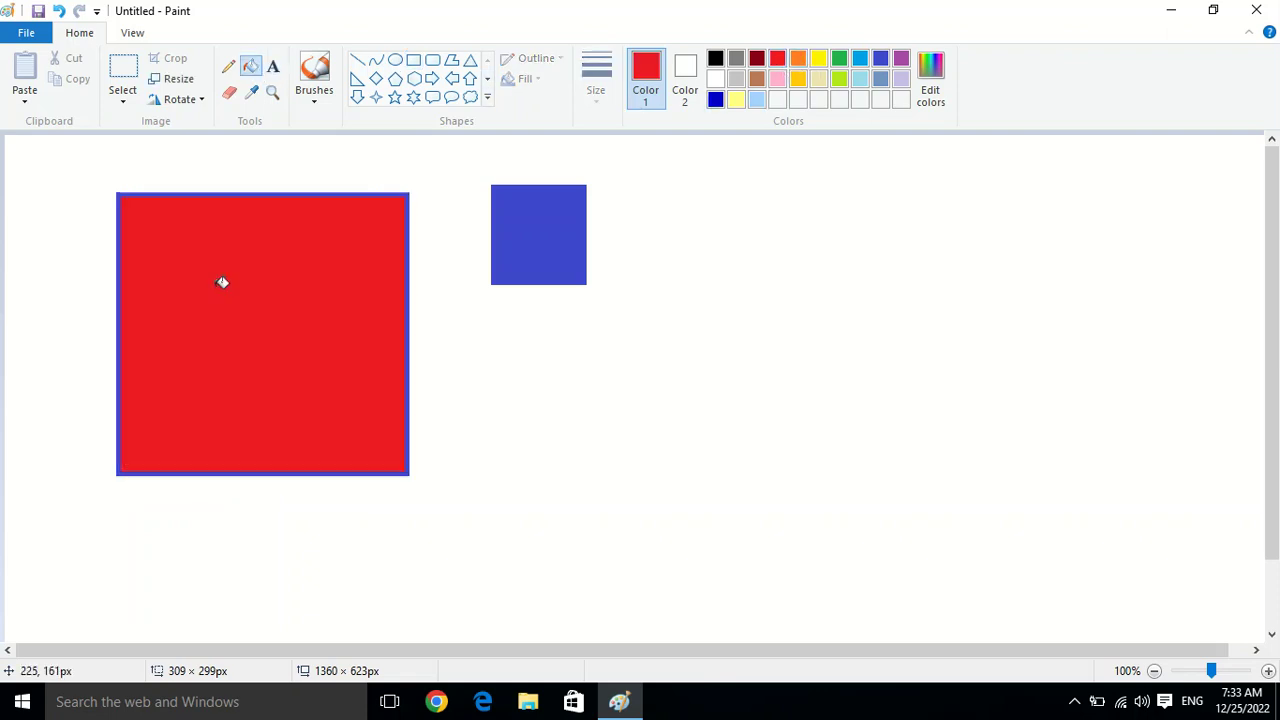
Step: Move the blue square into the red rectangle with a transparent background, then undo the move
click(129, 100)
click(145, 145)
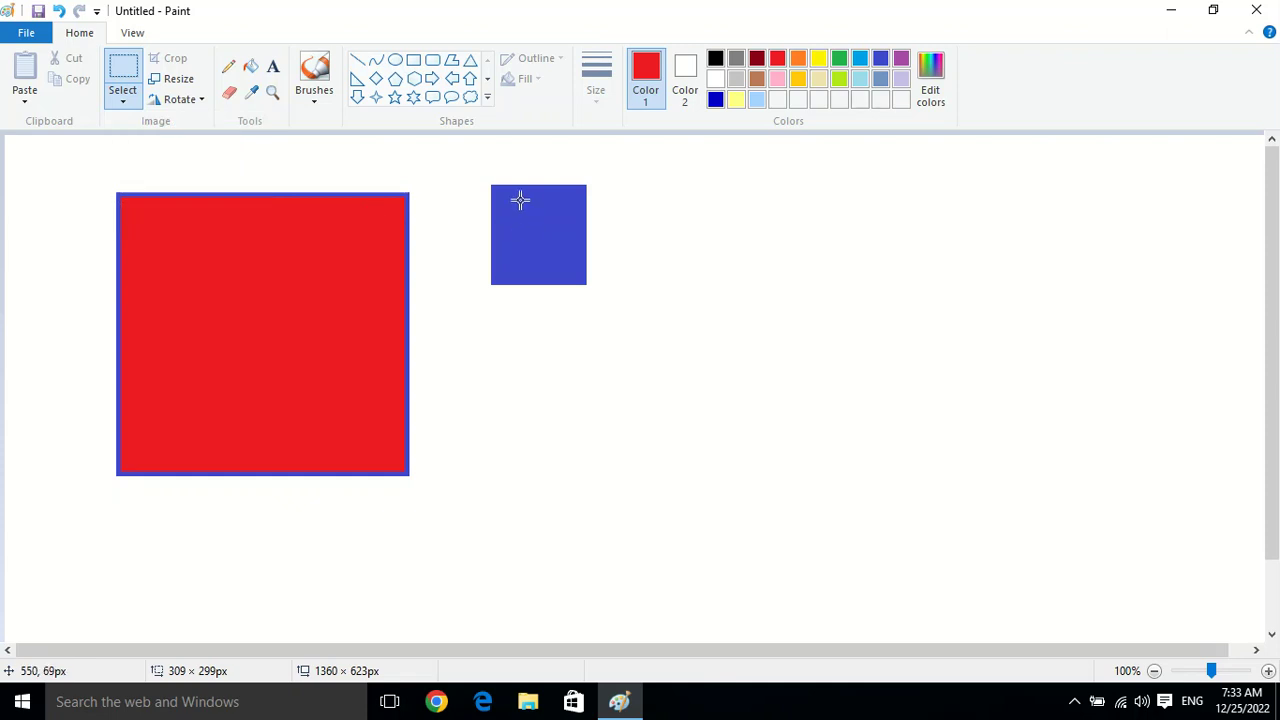
drag(481, 172, 607, 298)
drag(567, 255, 284, 331)
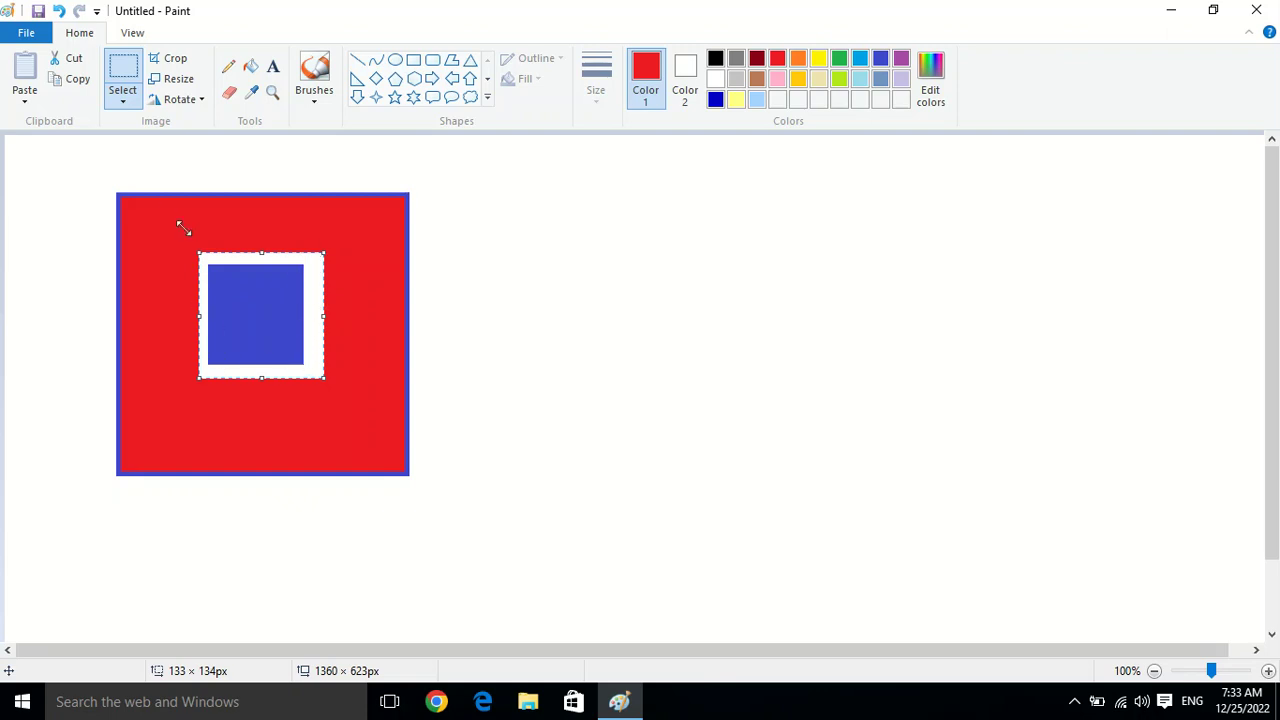
click(123, 104)
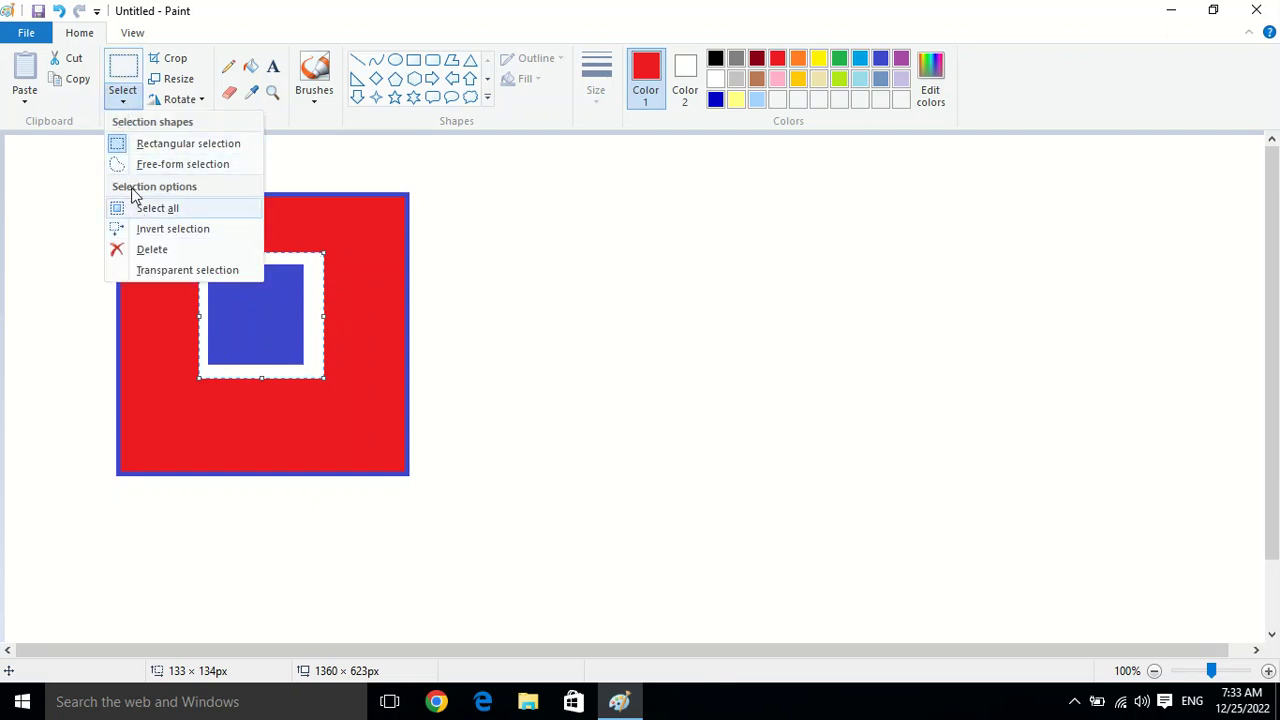
click(175, 272)
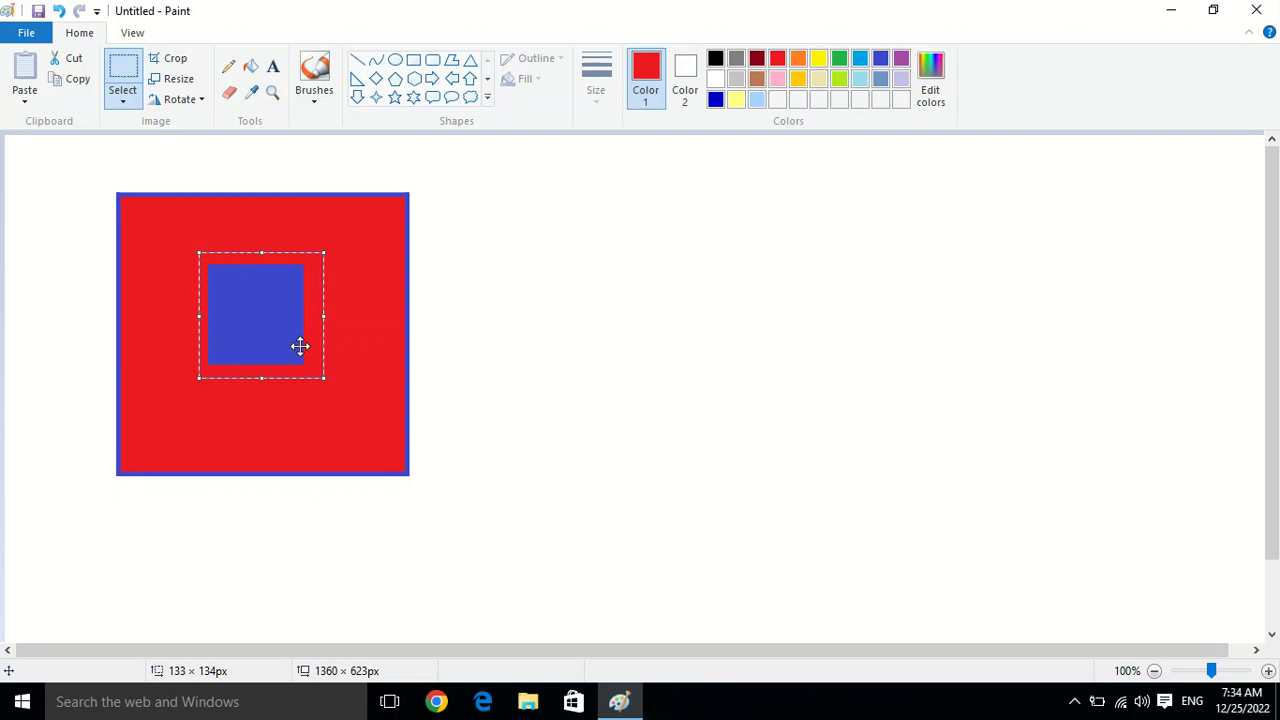
key(ctrl+z)
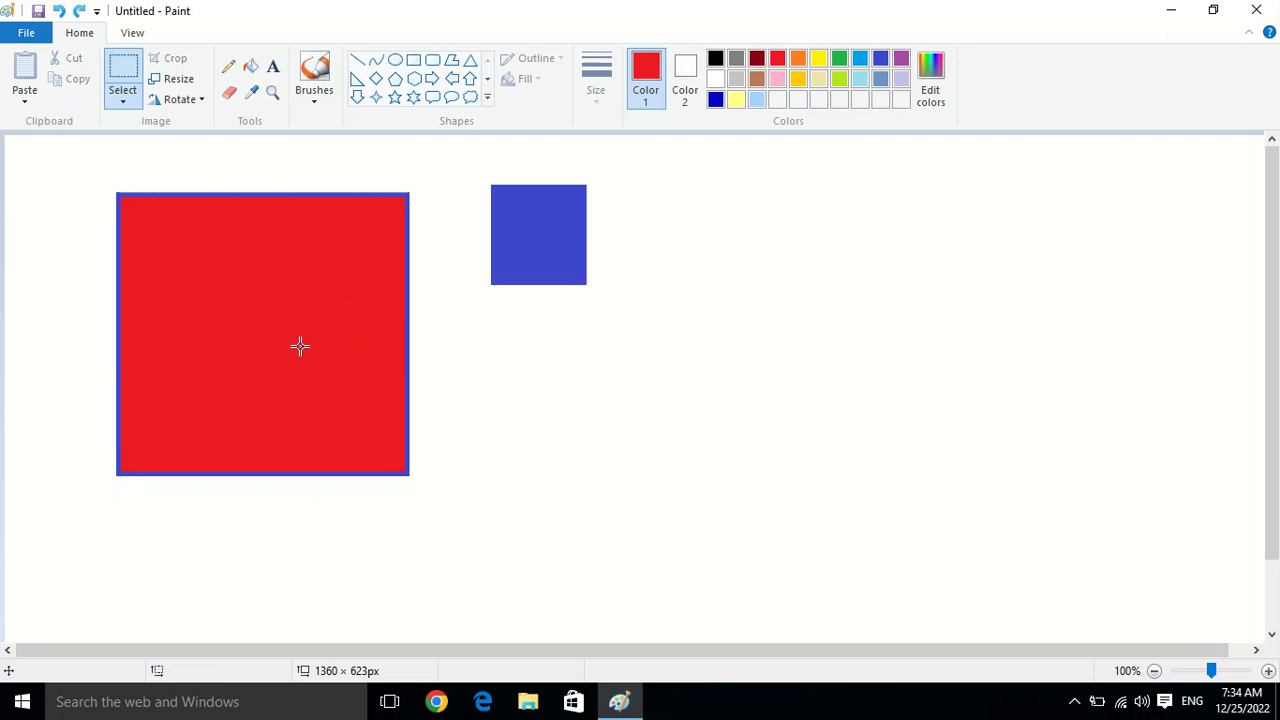
Step: Draw a six-point star below the blue square, then select and delete it
click(413, 97)
drag(508, 314, 700, 494)
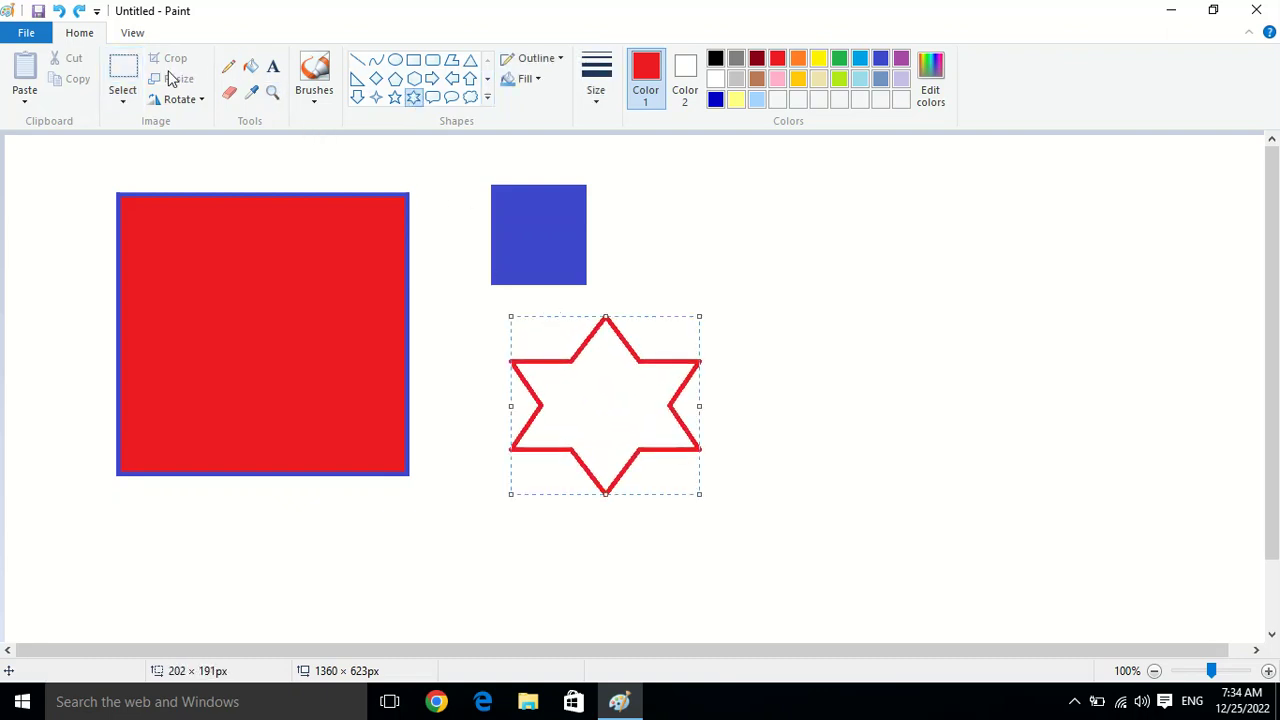
click(123, 75)
drag(488, 300, 720, 509)
drag(651, 449, 588, 435)
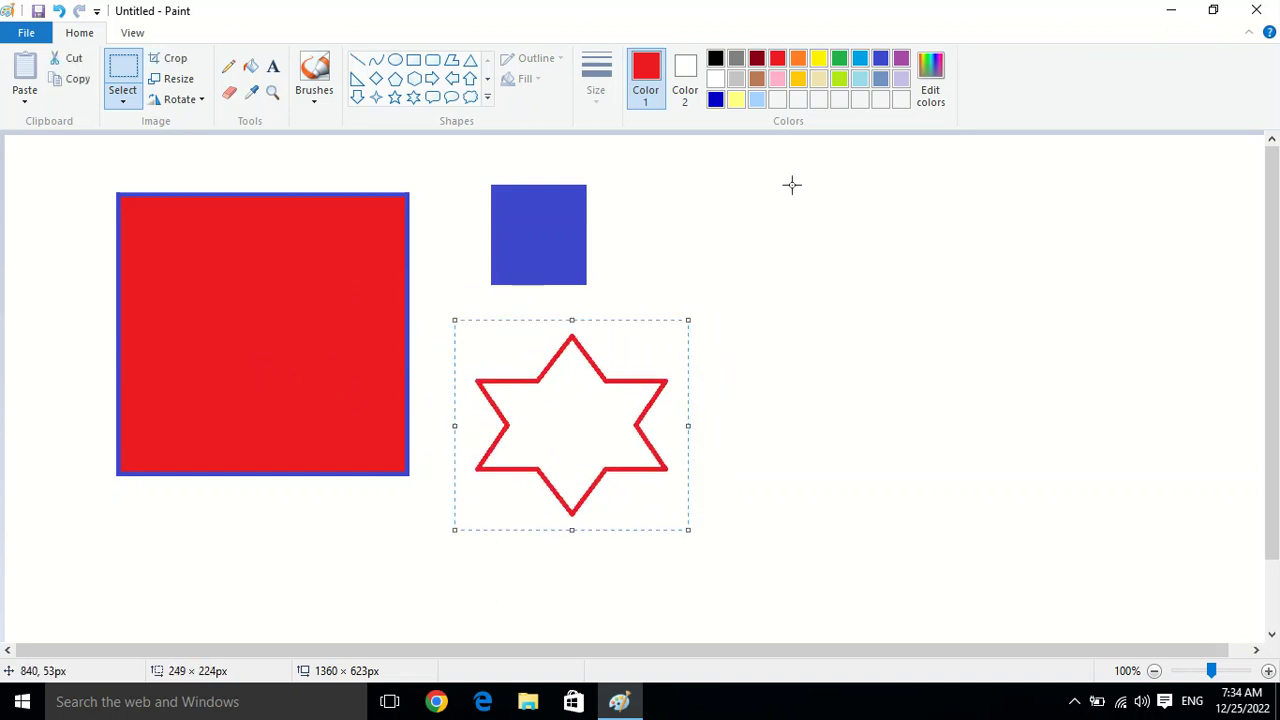
key(Delete)
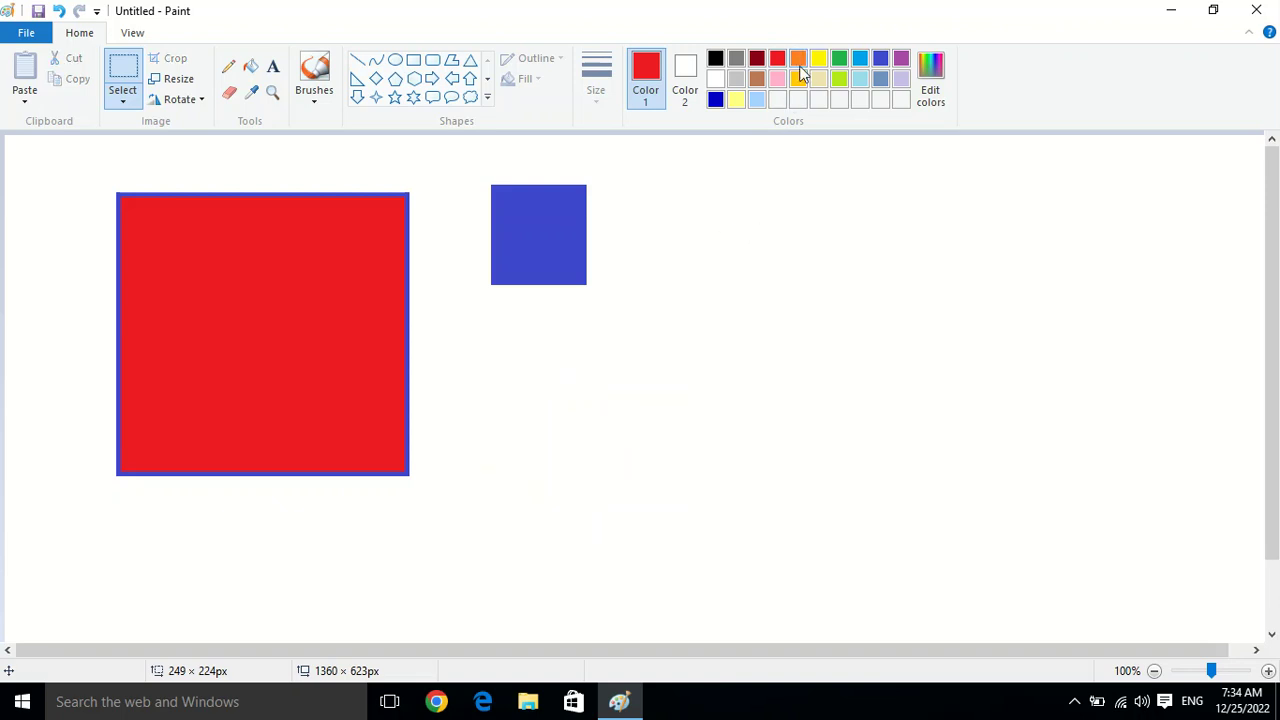
Step: Draw a light-blue five-point star and move it into the red rectangle
click(859, 63)
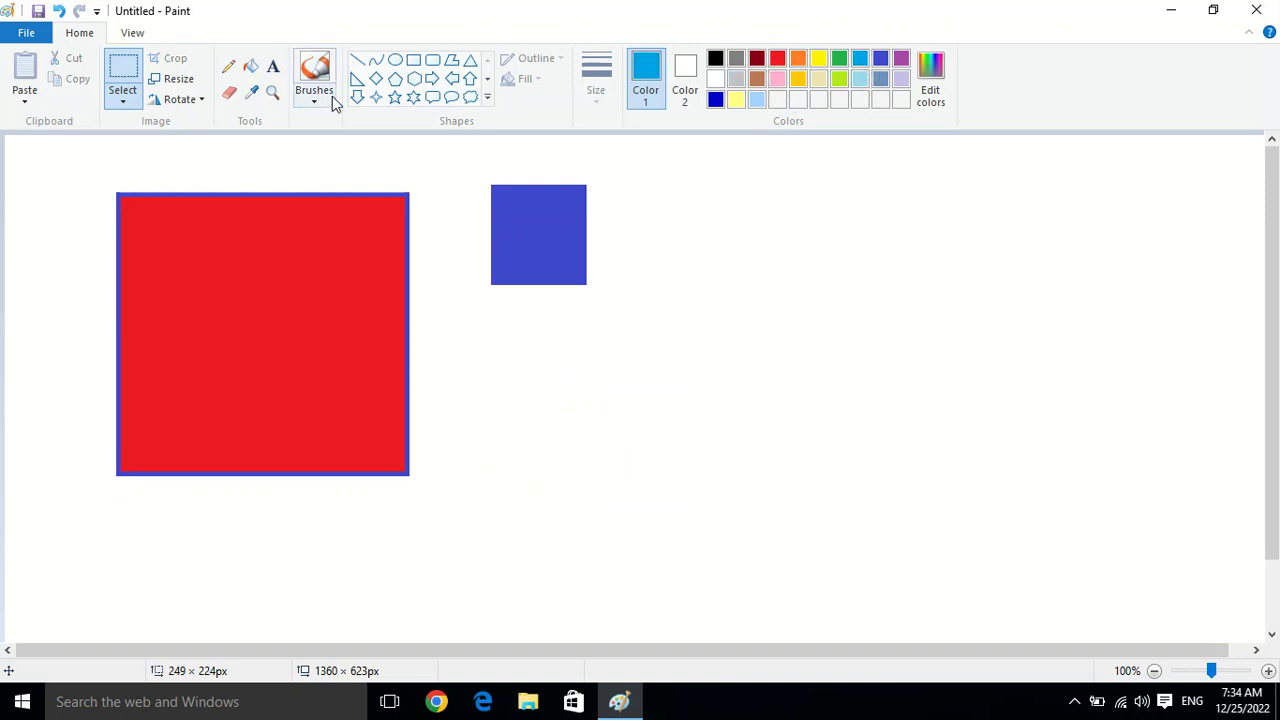
click(395, 97)
drag(504, 330, 723, 524)
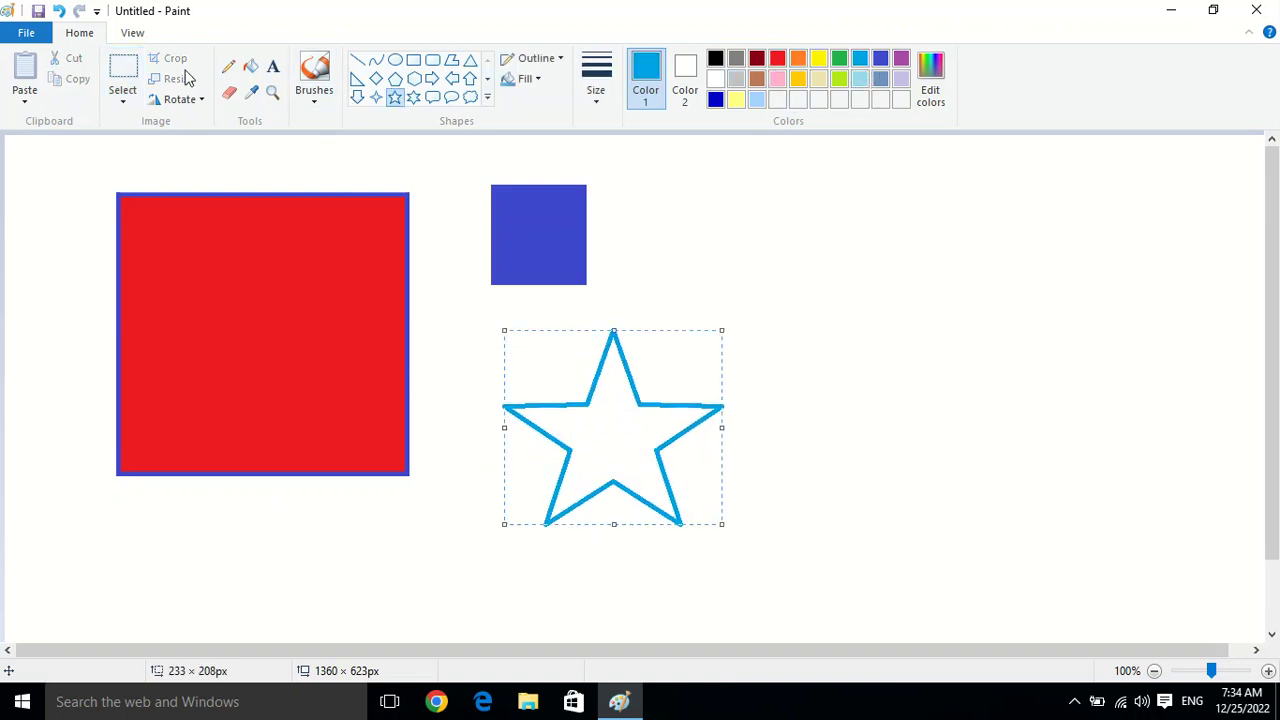
click(123, 72)
drag(498, 323, 737, 551)
drag(622, 469, 268, 376)
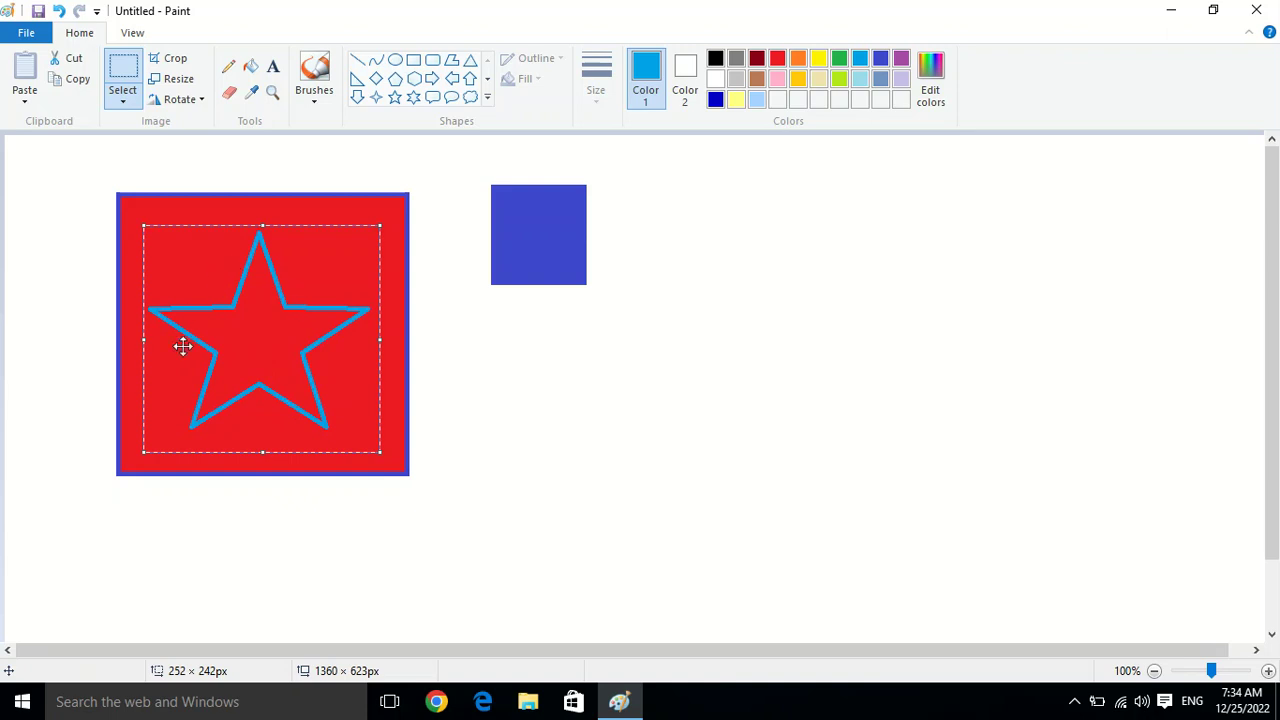
Step: Toggle the star's transparent background off and back on, then place the star
click(123, 100)
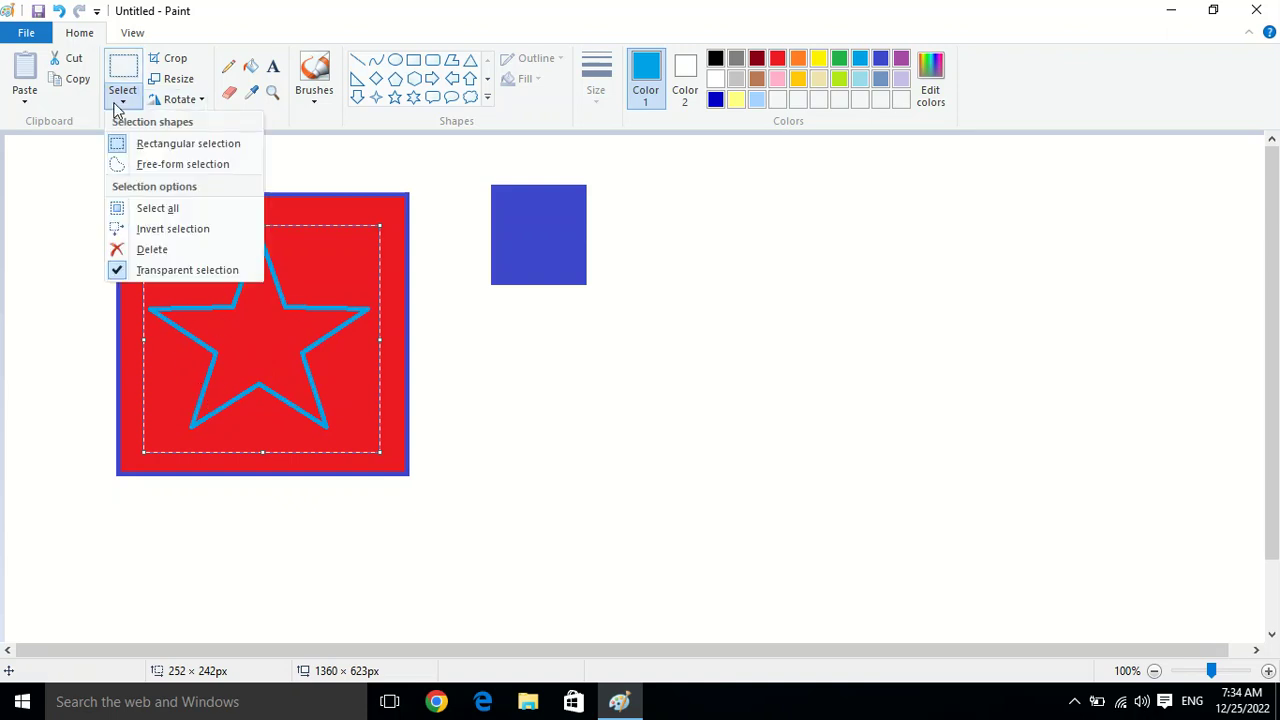
click(145, 280)
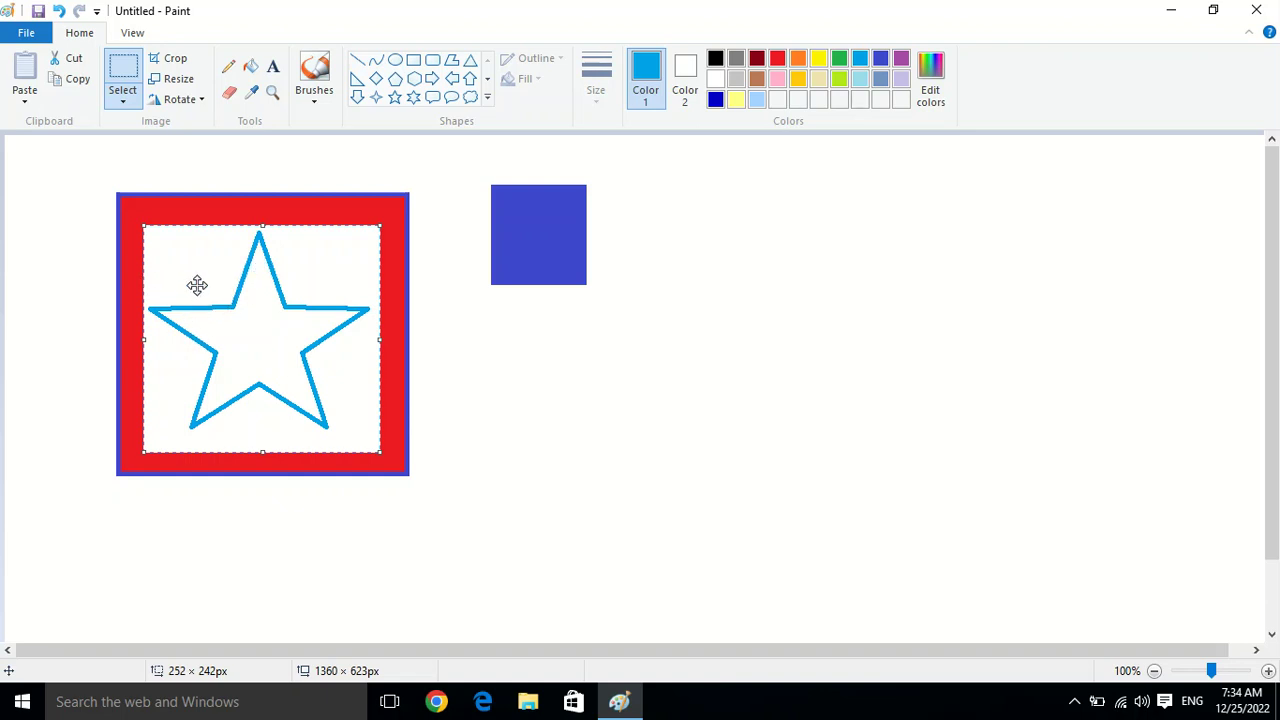
click(130, 106)
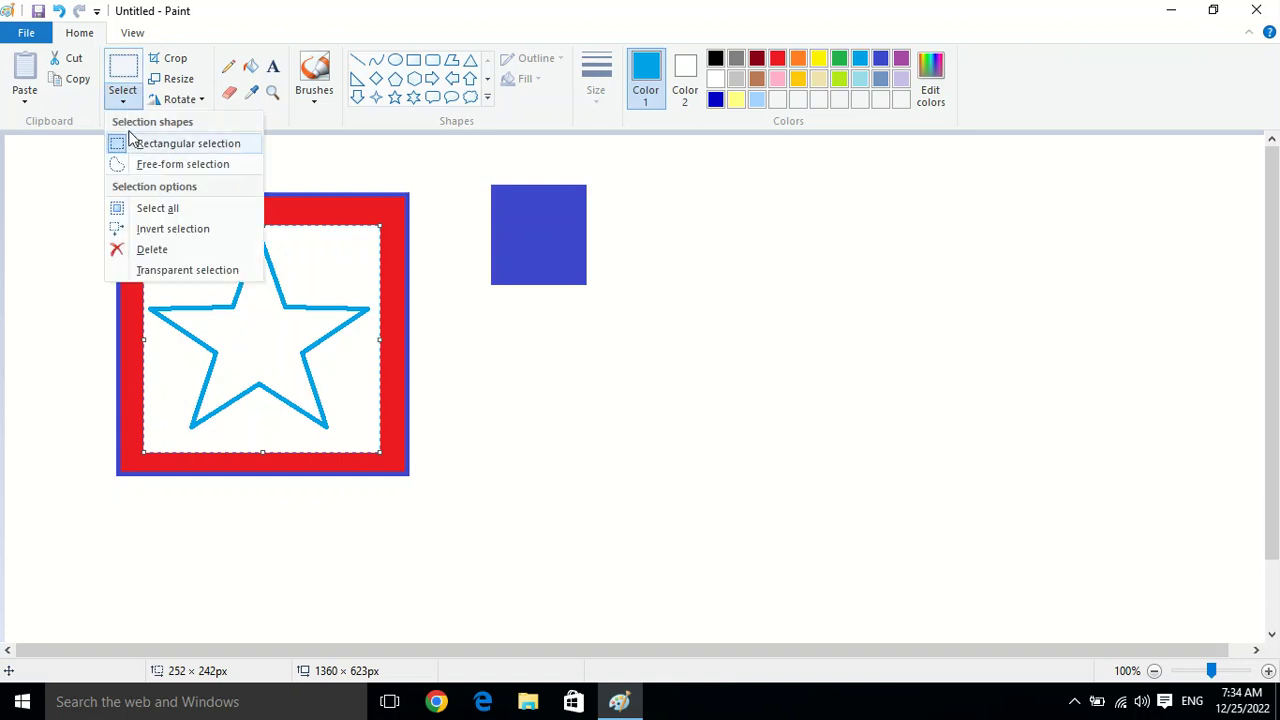
click(157, 272)
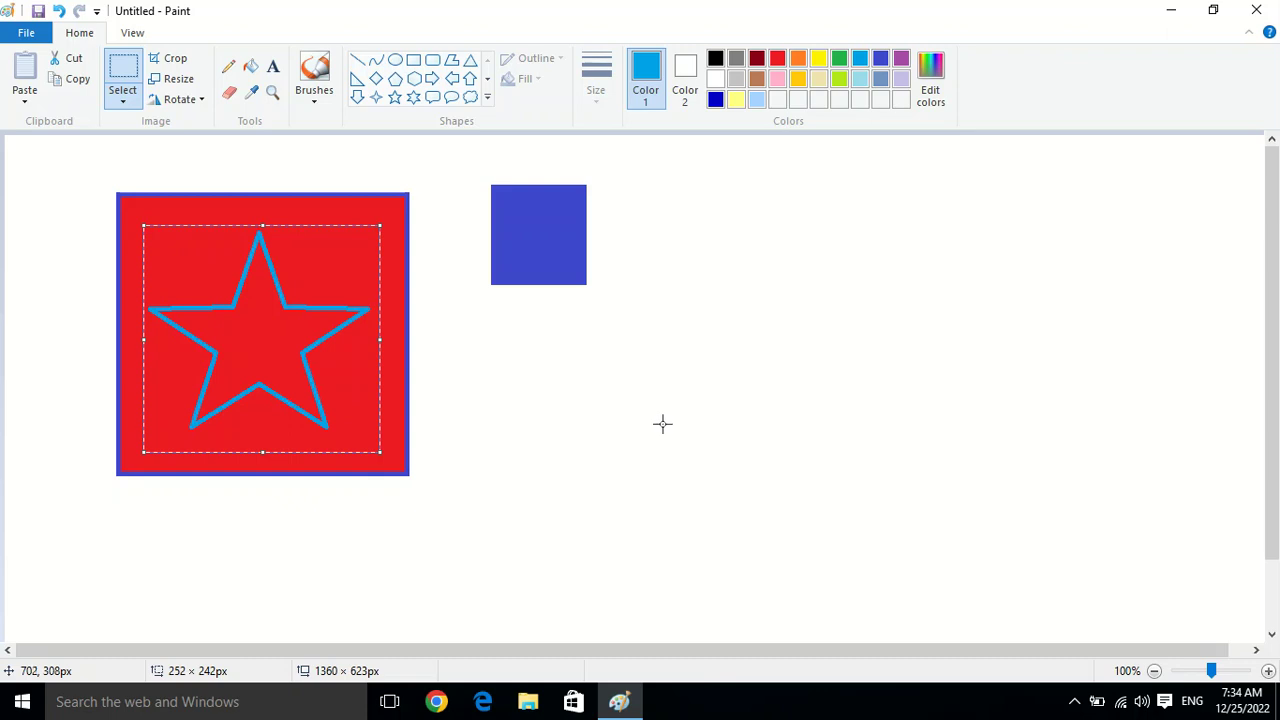
click(574, 379)
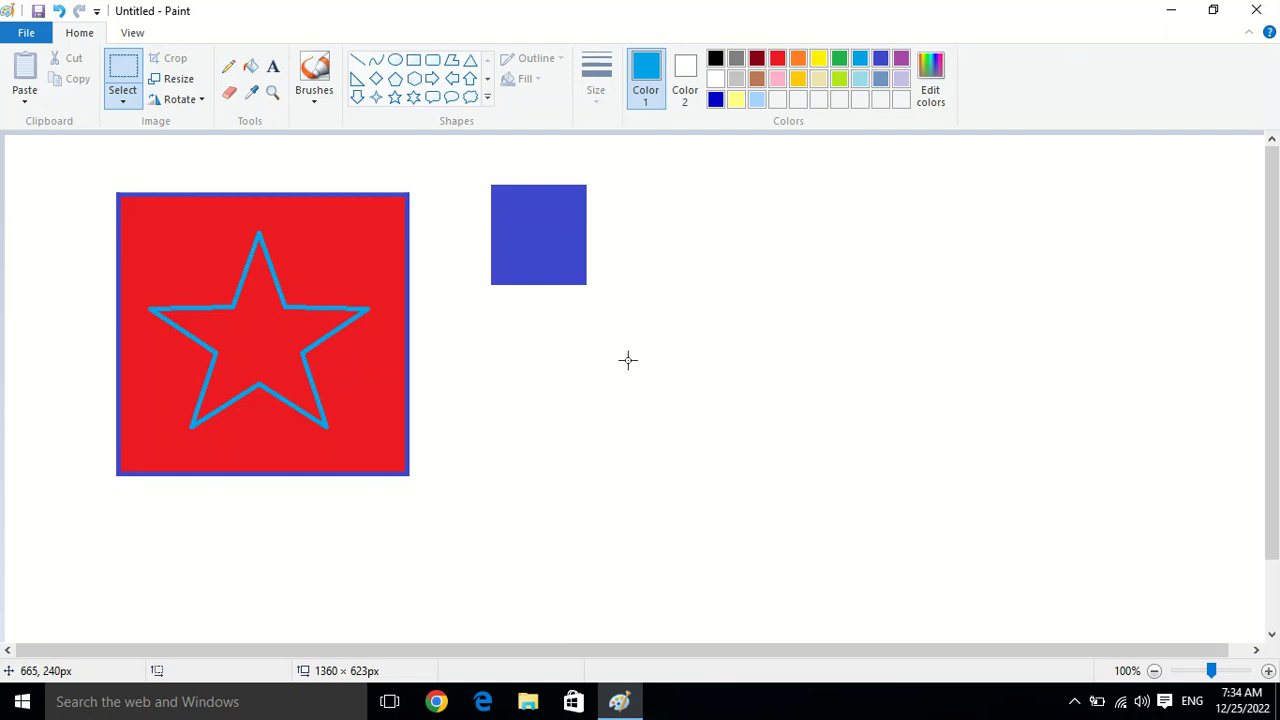
key(alt+F4)
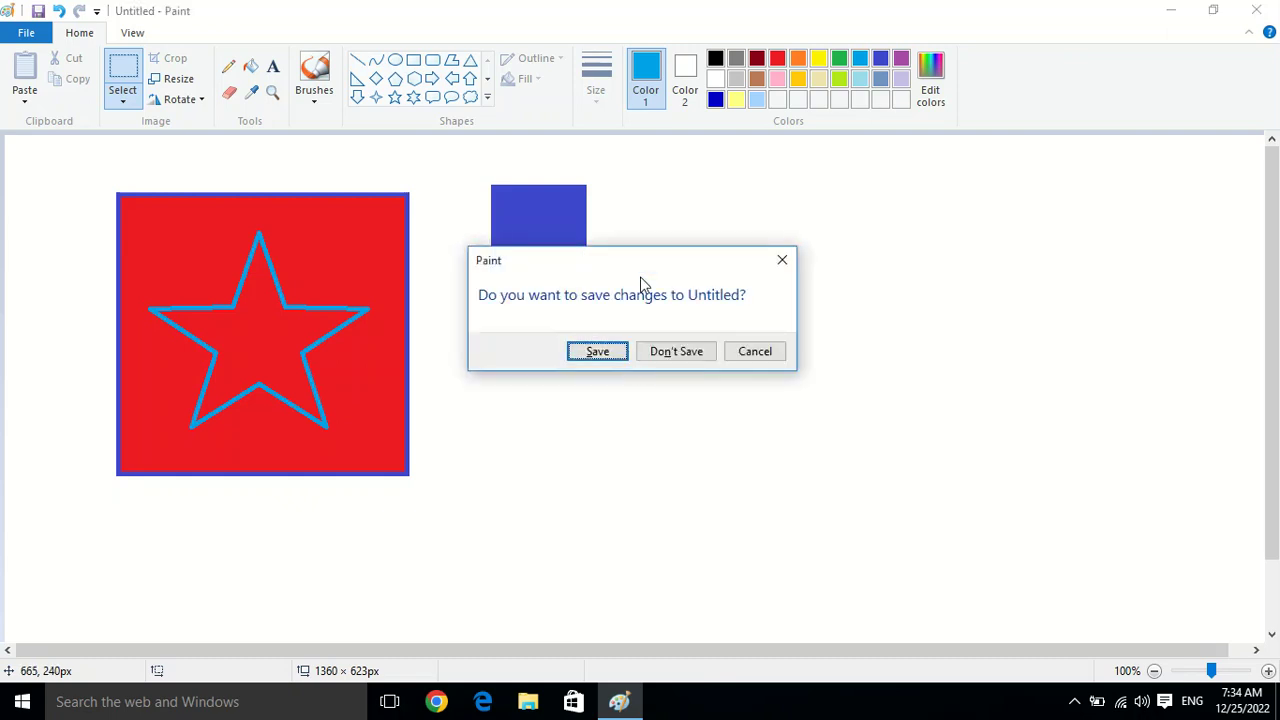
Step: Discard the star picture without saving, briefly checking the paste options
click(693, 353)
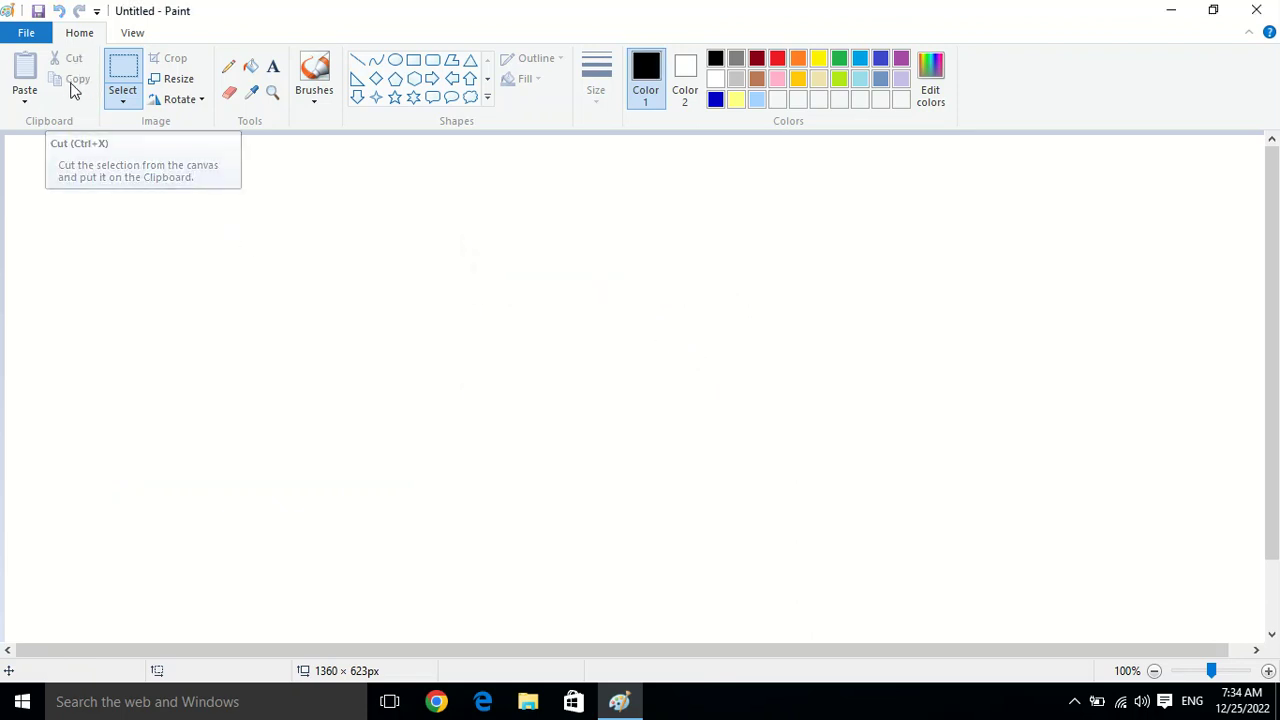
click(26, 100)
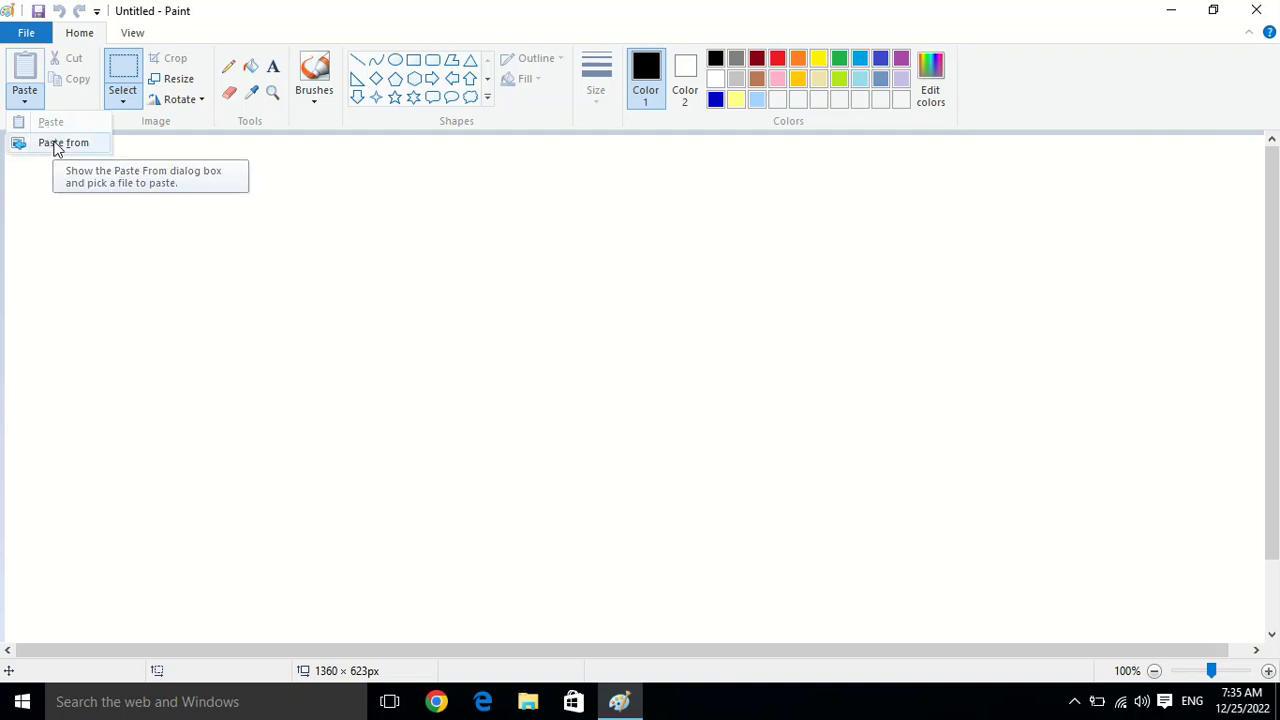
click(291, 189)
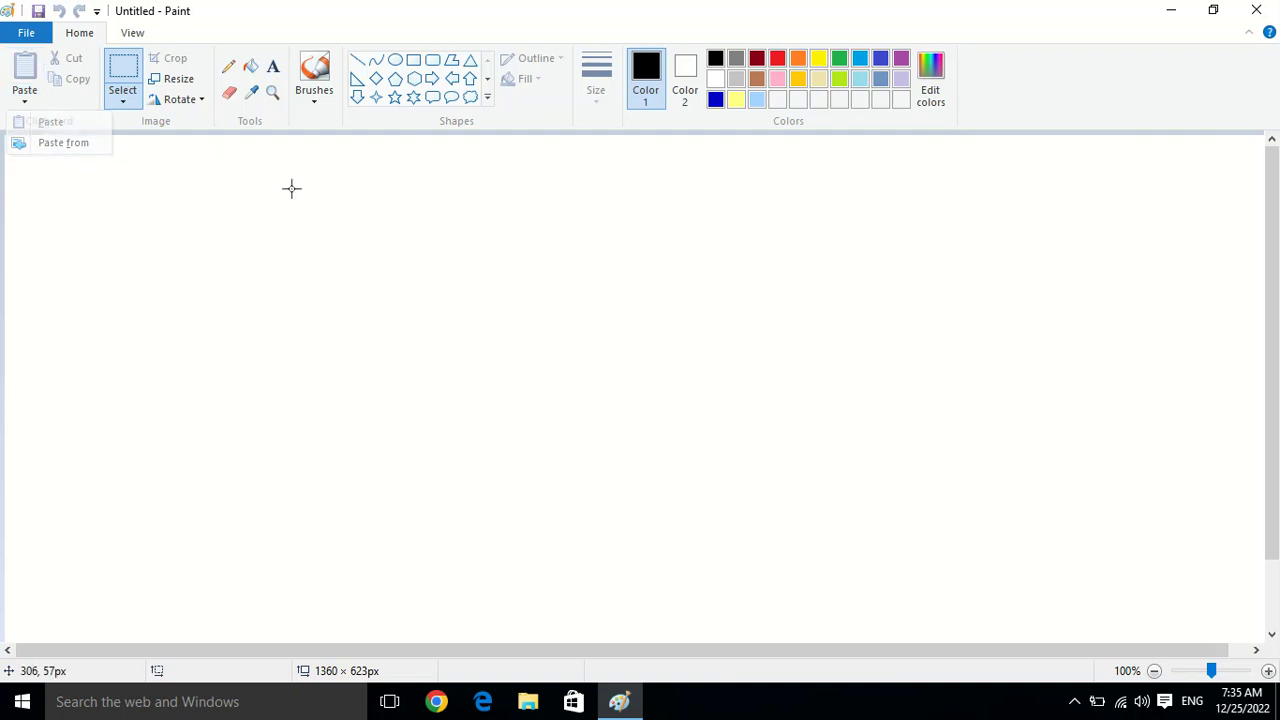
Step: Draw a black-outlined rectangle near the top and fill it with dark blue
click(413, 60)
drag(357, 183, 479, 327)
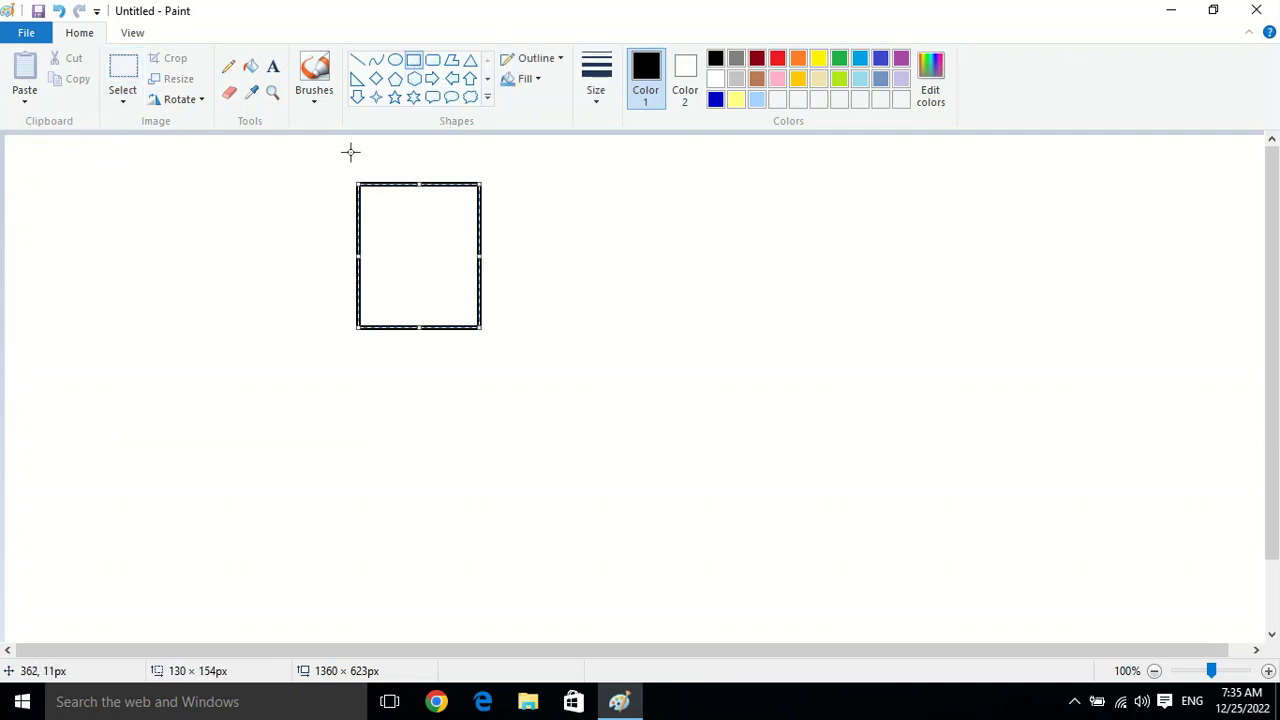
click(123, 72)
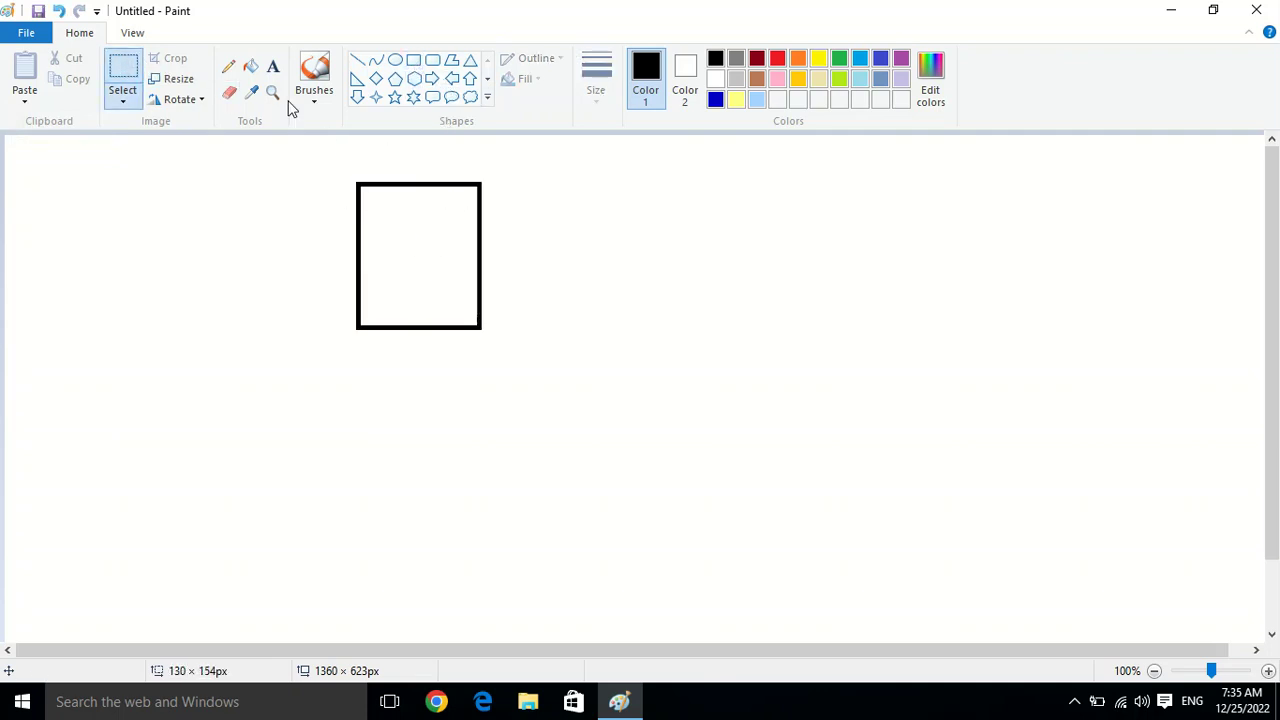
click(251, 66)
click(715, 100)
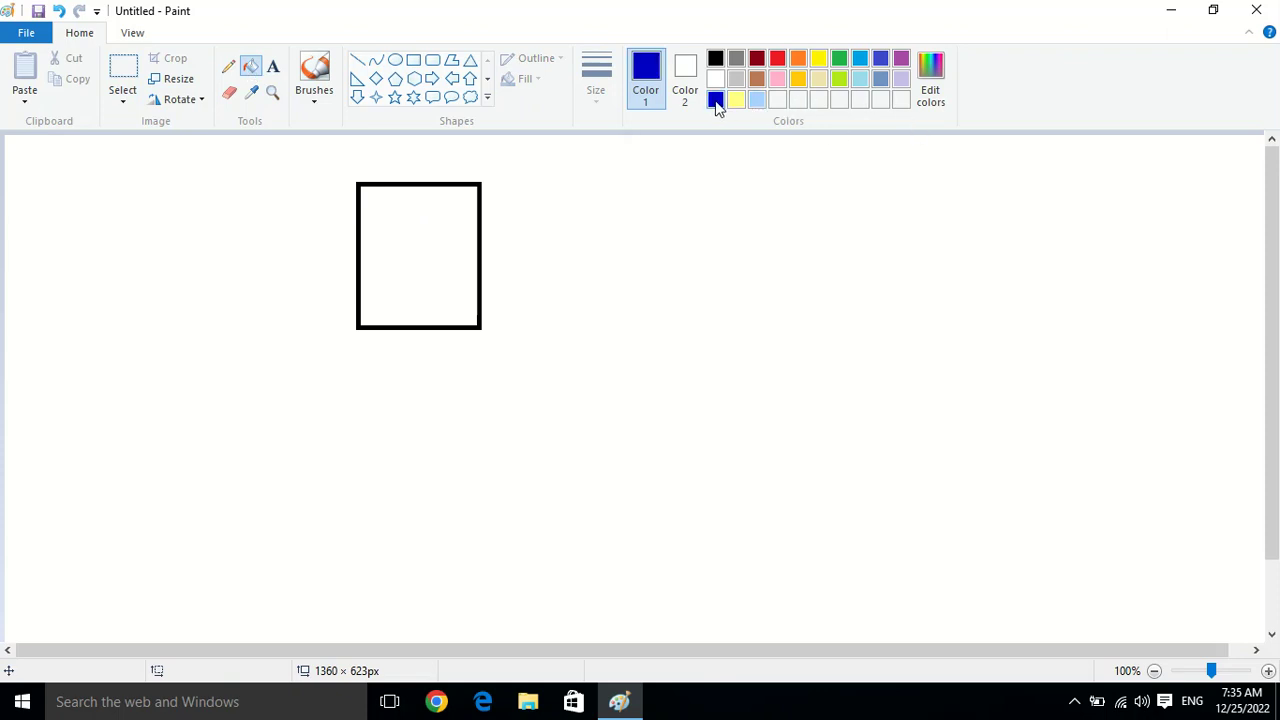
click(394, 243)
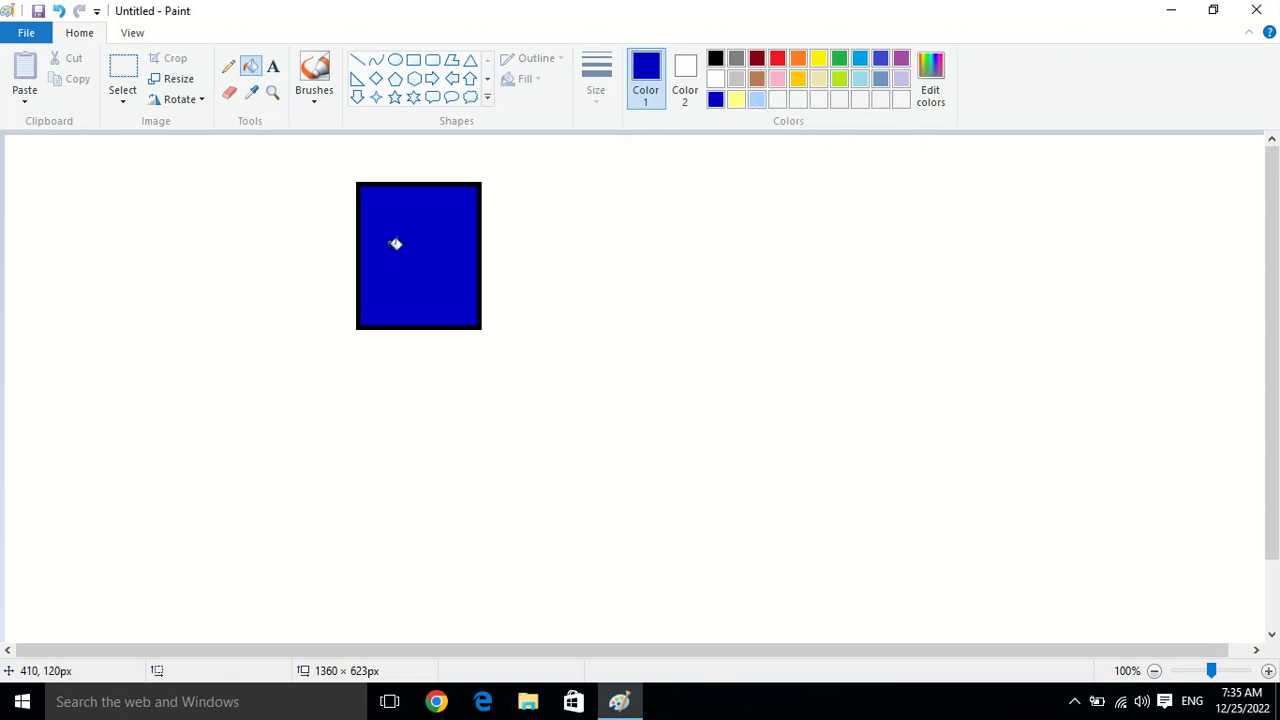
click(123, 72)
Step: Copy the blue rectangle and paste a second copy beside the original
drag(346, 165, 494, 348)
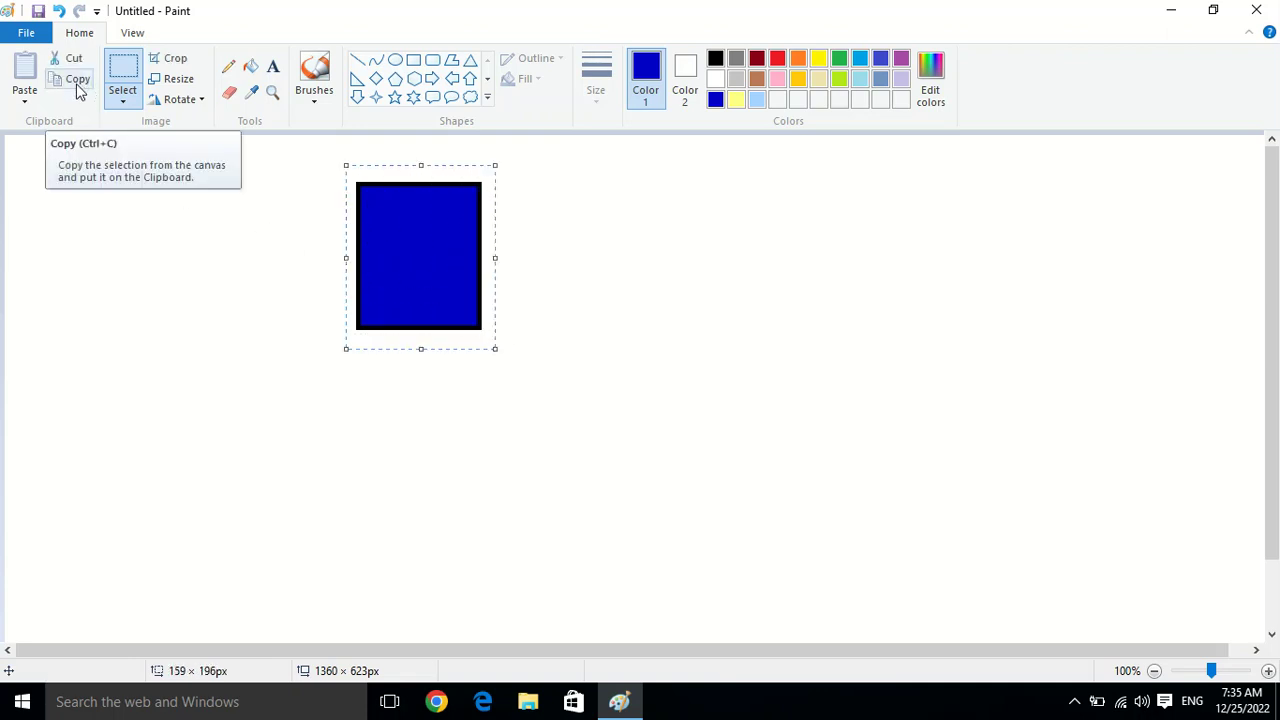
click(78, 86)
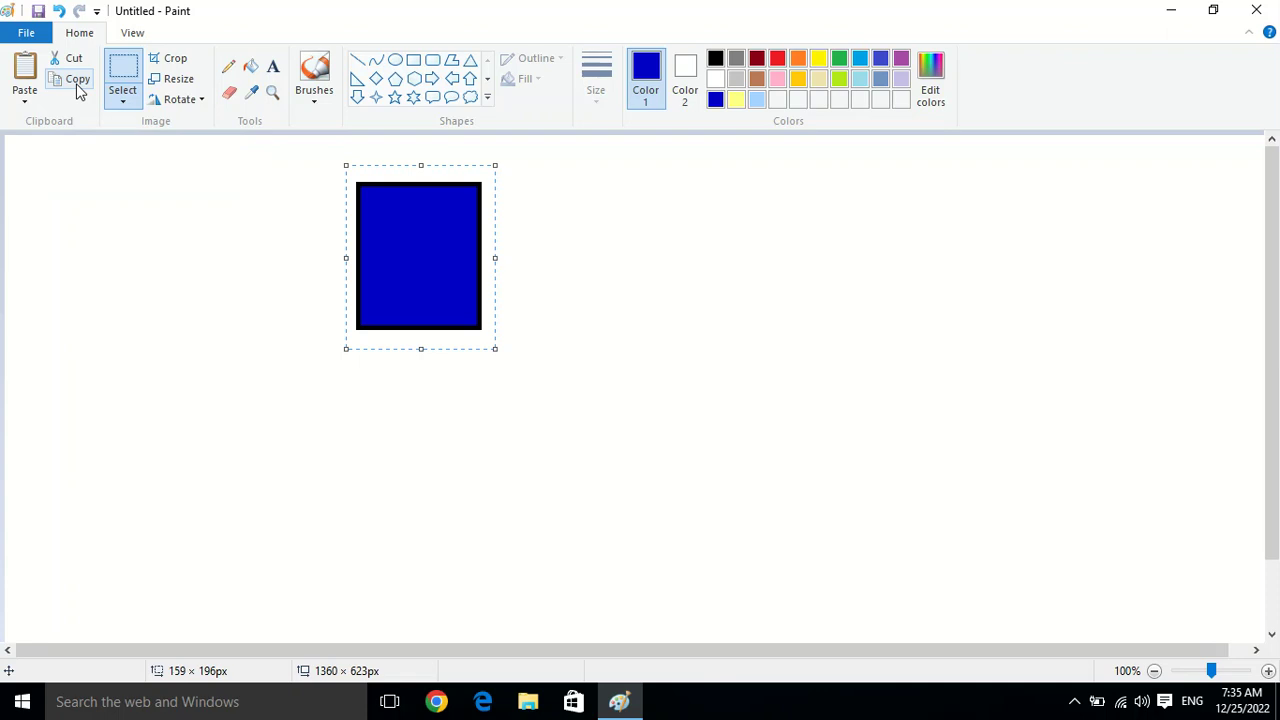
click(25, 101)
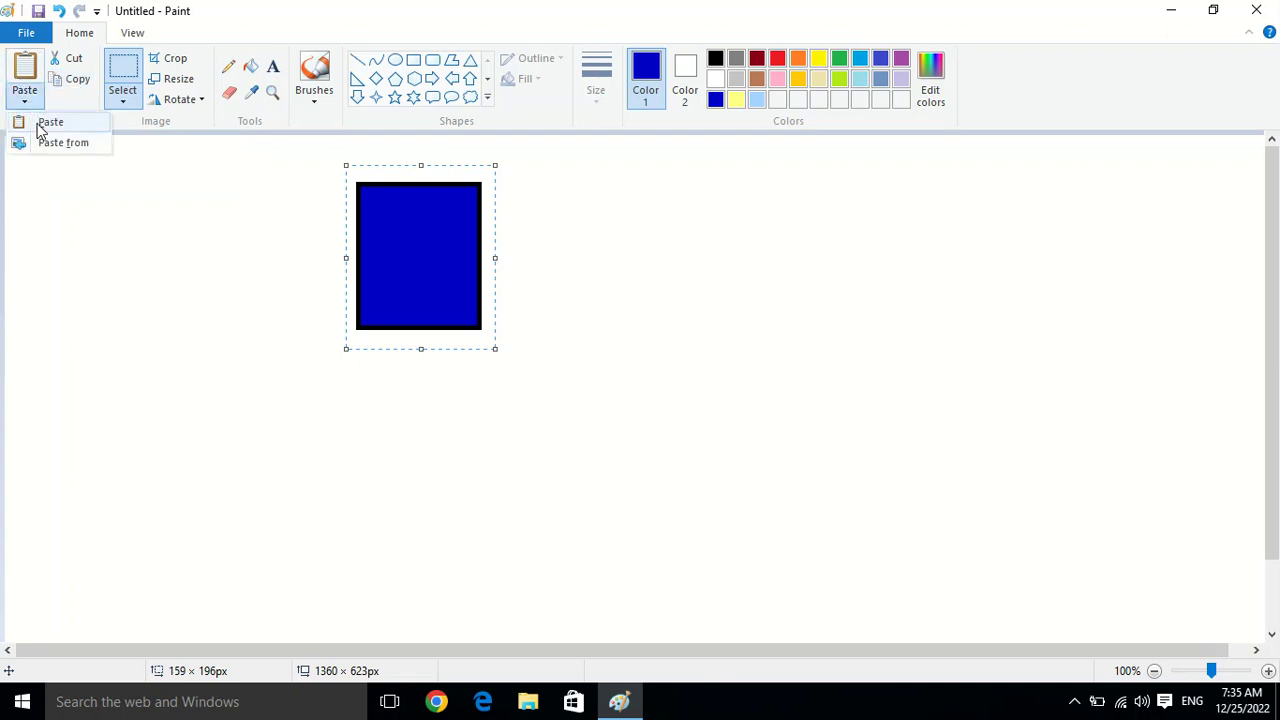
click(40, 127)
drag(60, 211, 533, 248)
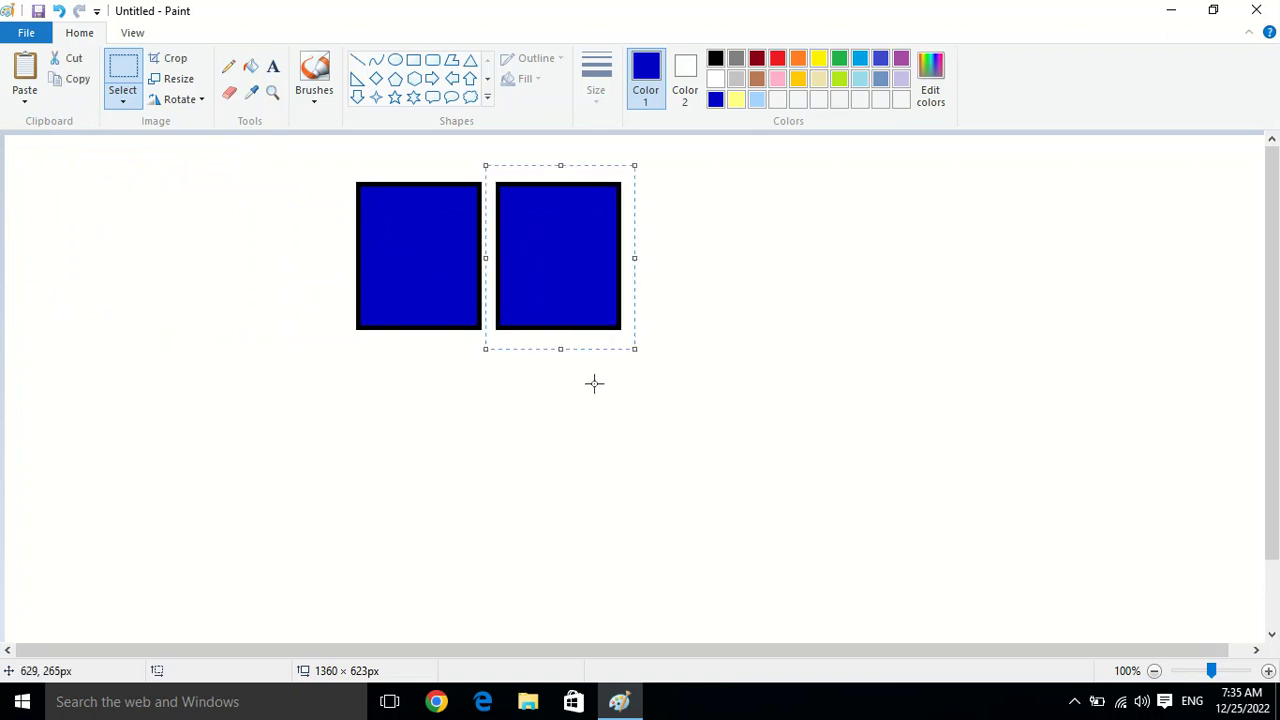
Step: Paste three more copies to extend the row to five, then select all five rectangles
key(ctrl+v)
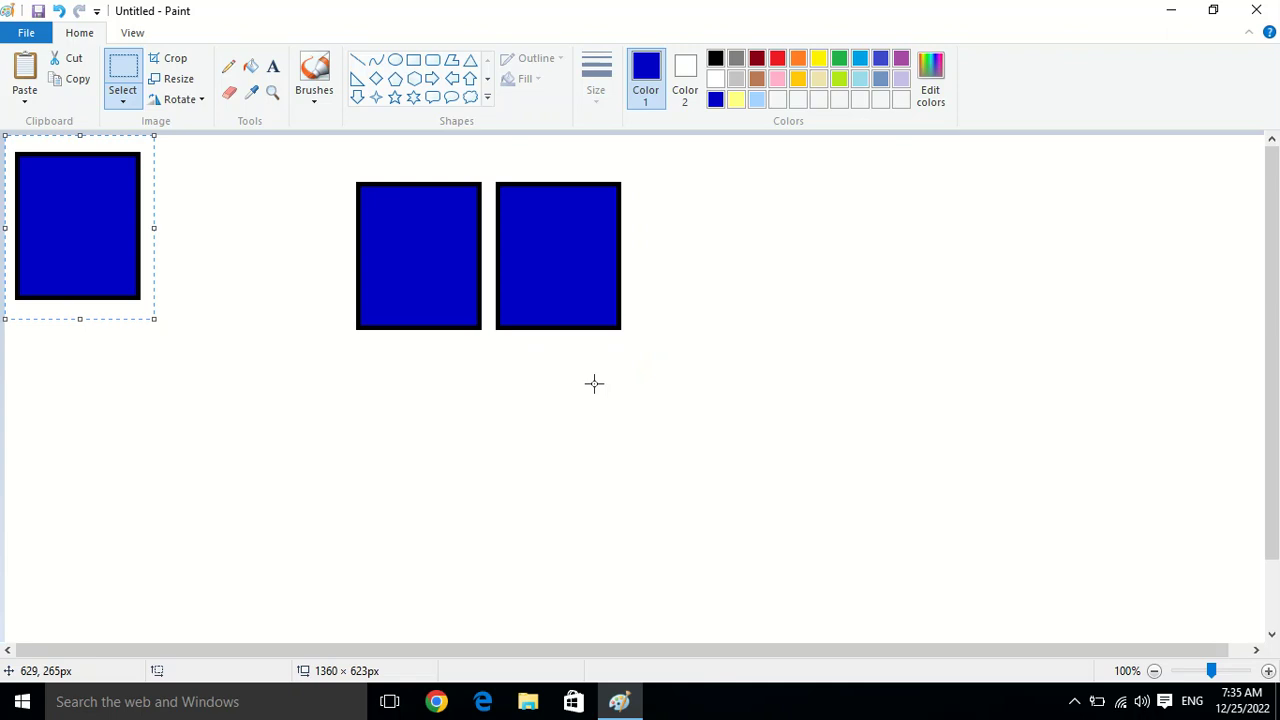
drag(100, 194, 715, 226)
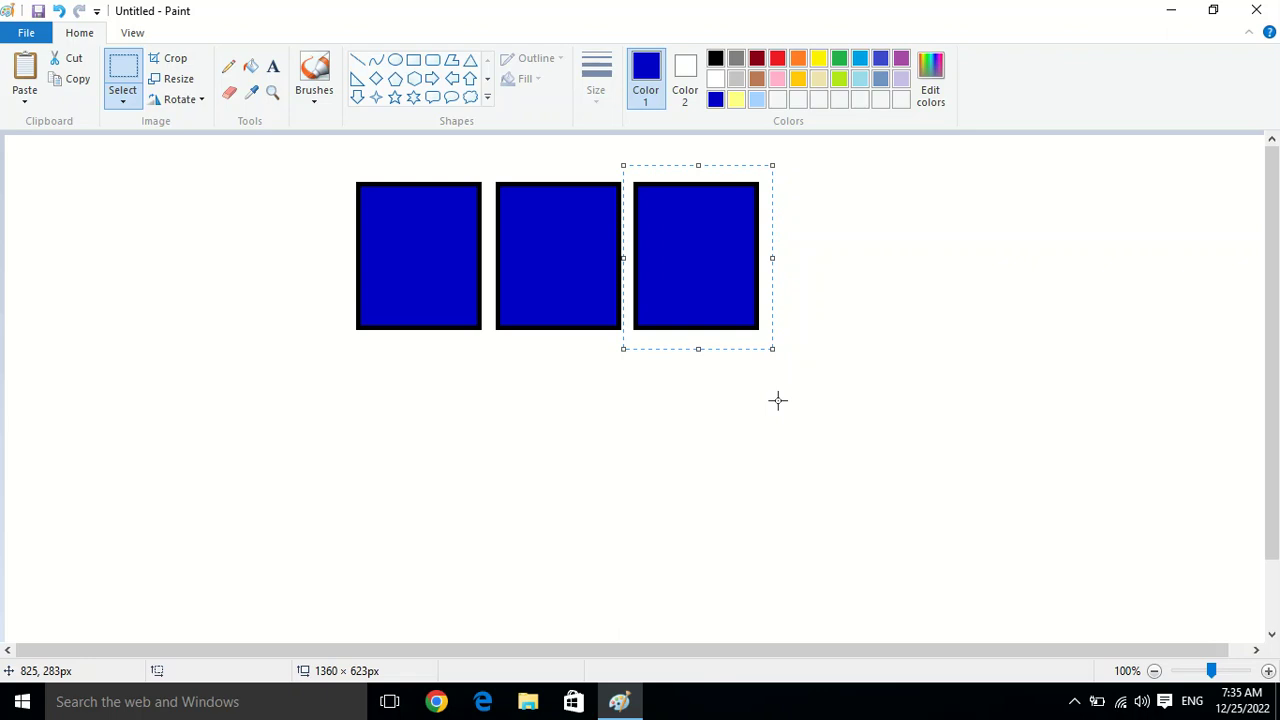
key(ctrl+v)
drag(77, 211, 831, 240)
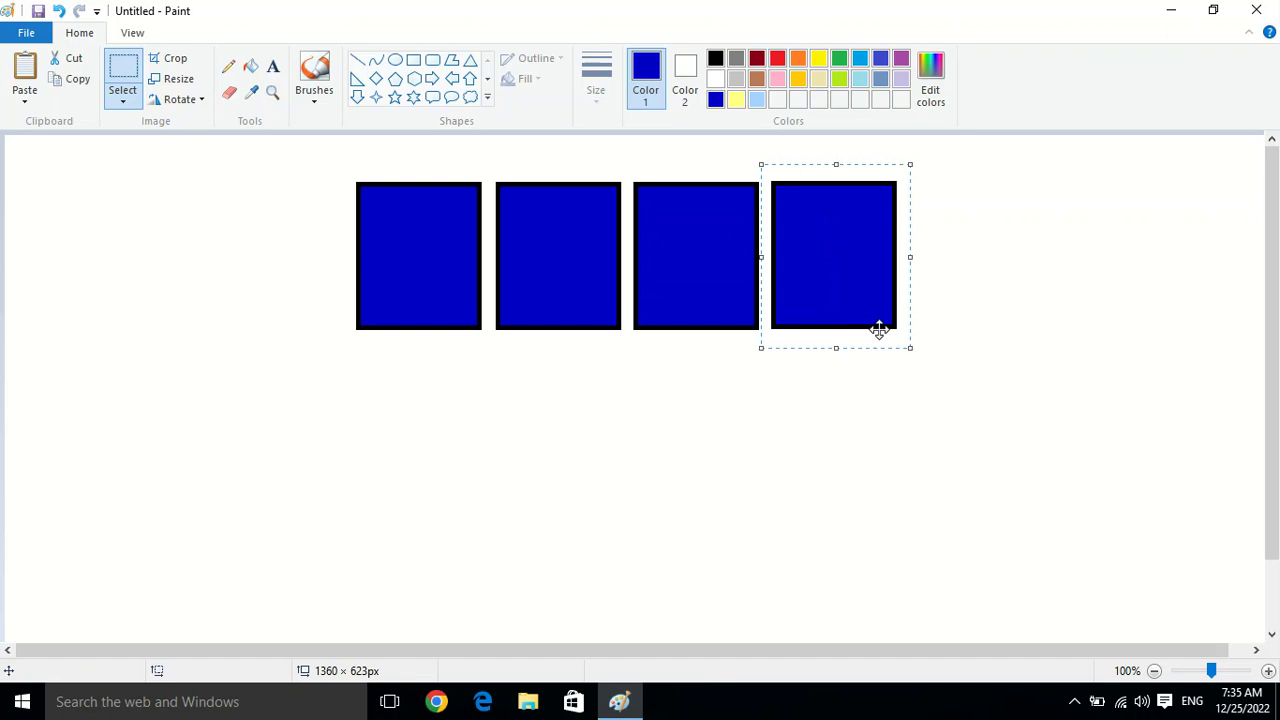
key(ctrl+v)
drag(55, 191, 970, 228)
click(652, 362)
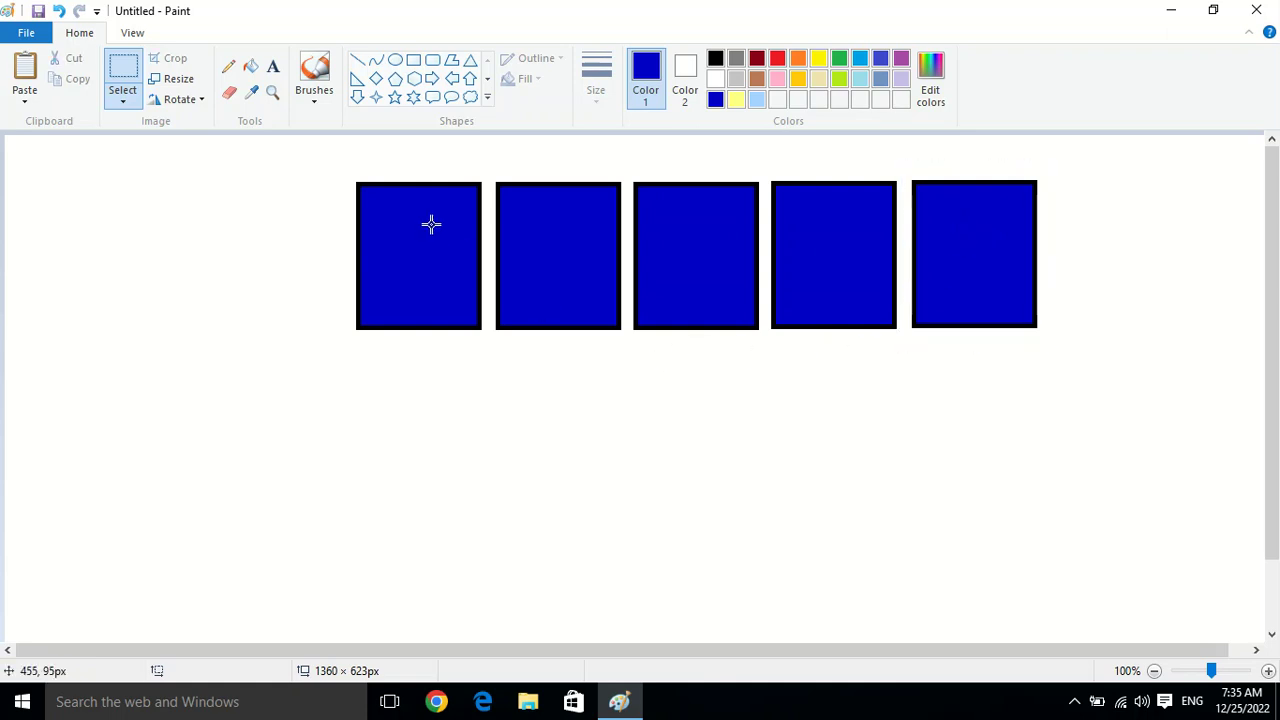
drag(338, 160, 1057, 345)
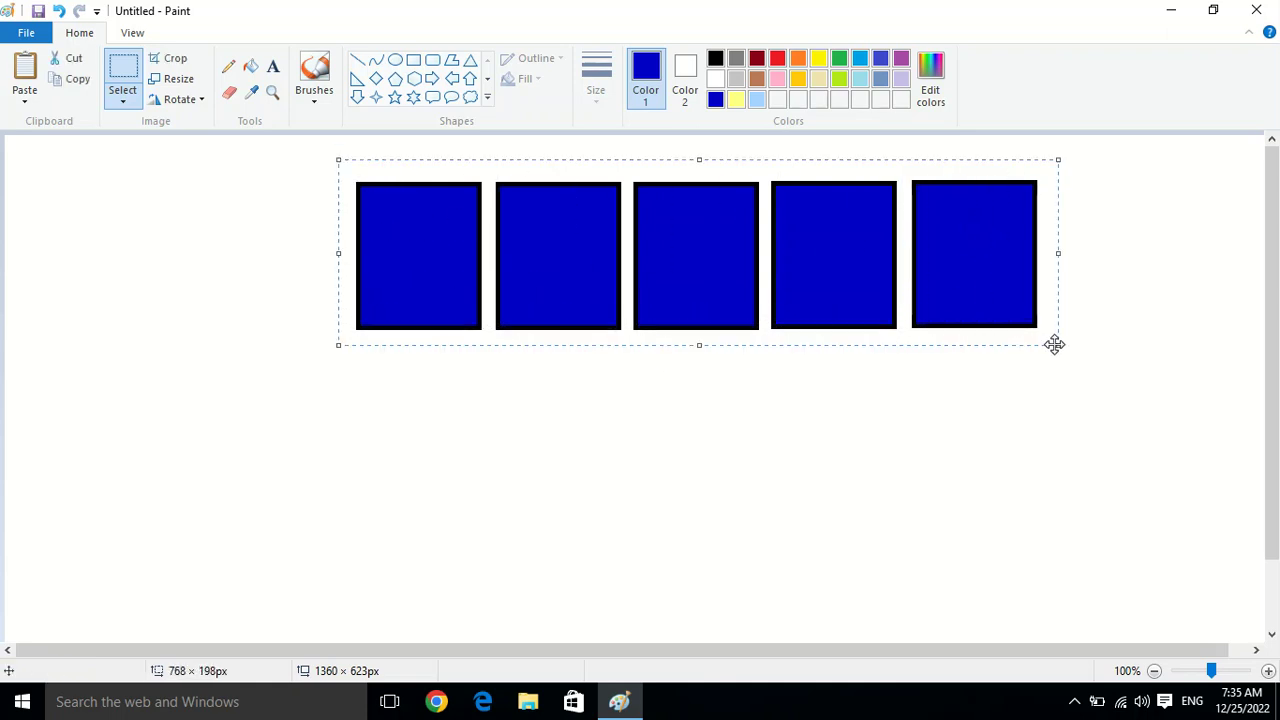
Step: Cut the row of five rectangles, paste it back, and move it further left near the top
click(82, 66)
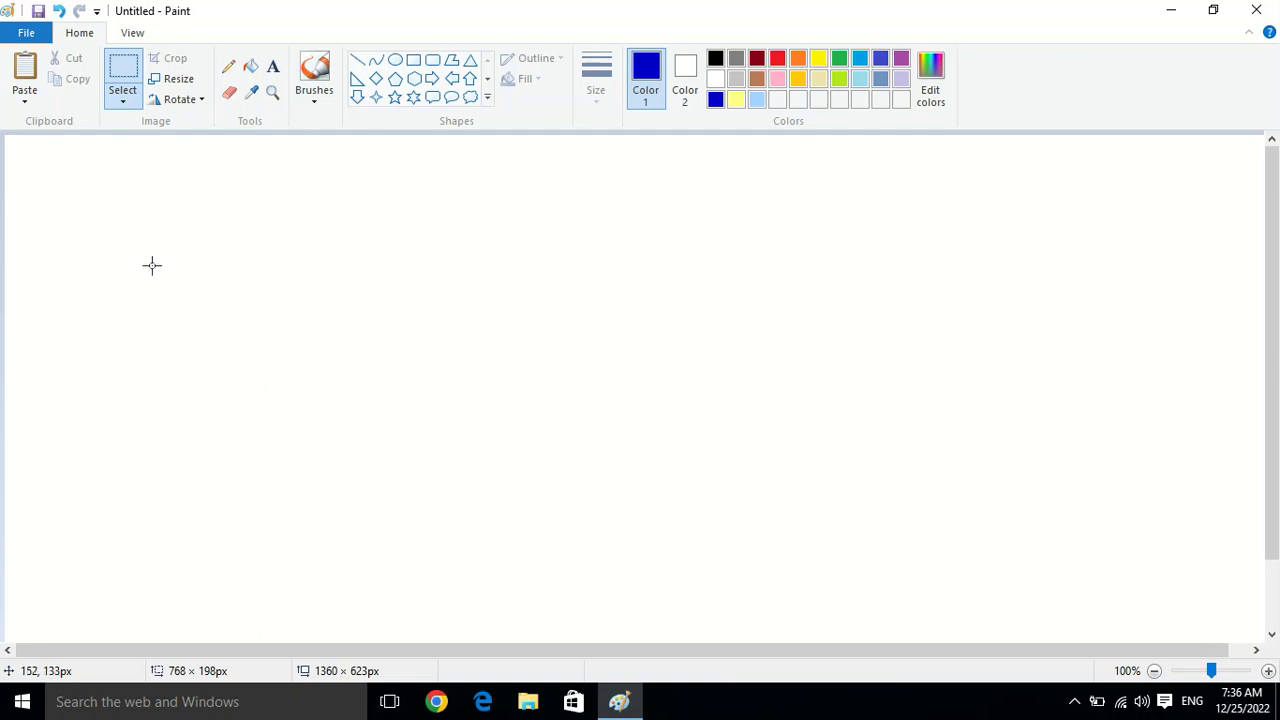
click(25, 101)
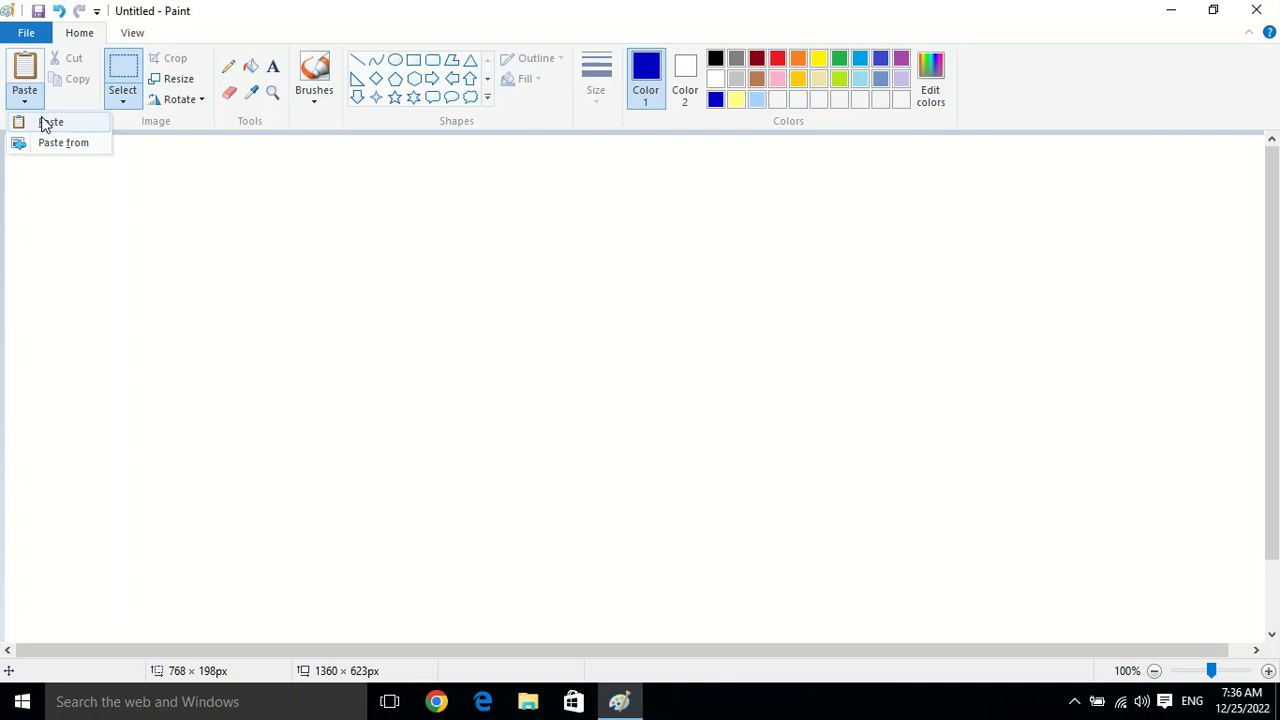
click(45, 123)
drag(286, 217, 617, 426)
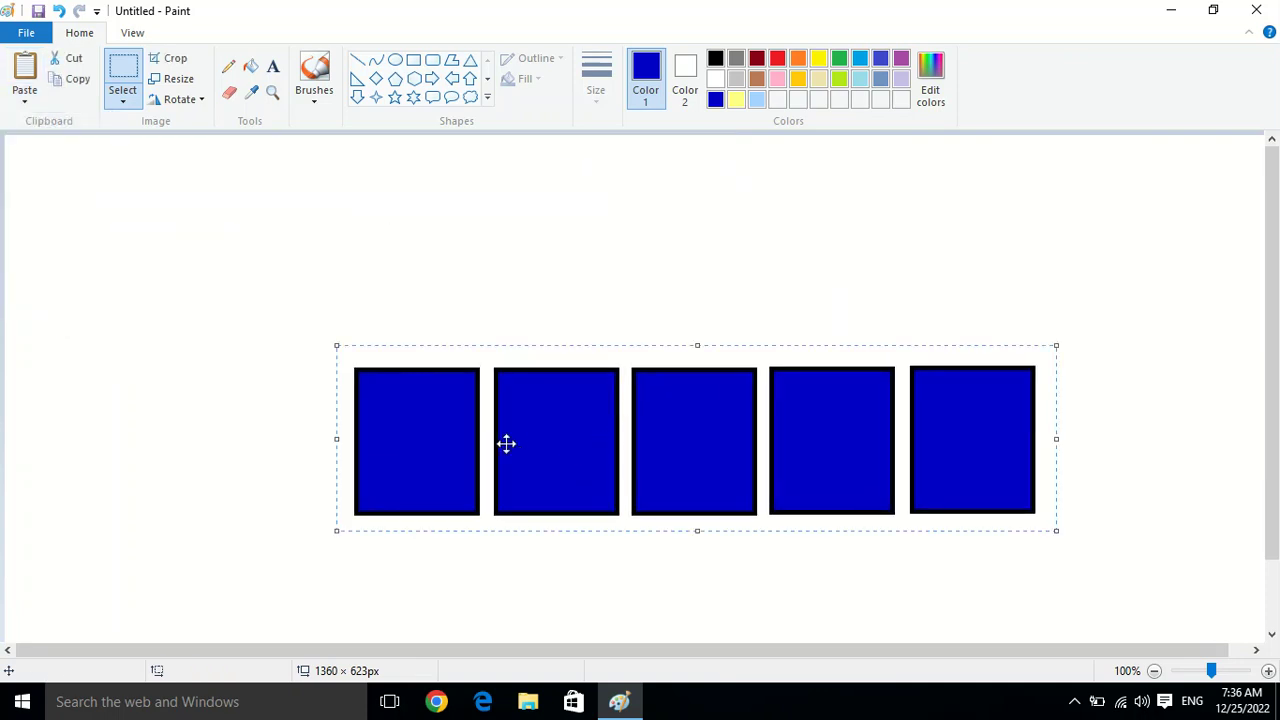
drag(720, 414, 849, 266)
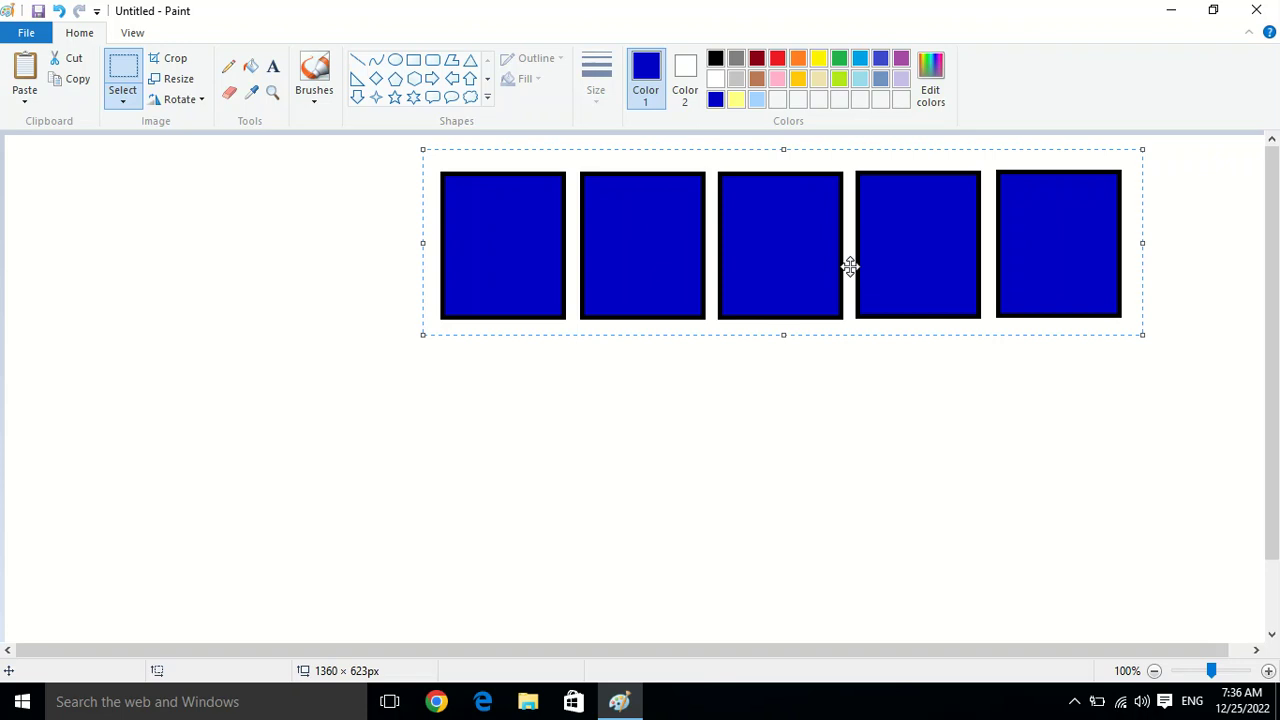
drag(771, 230, 514, 237)
click(923, 265)
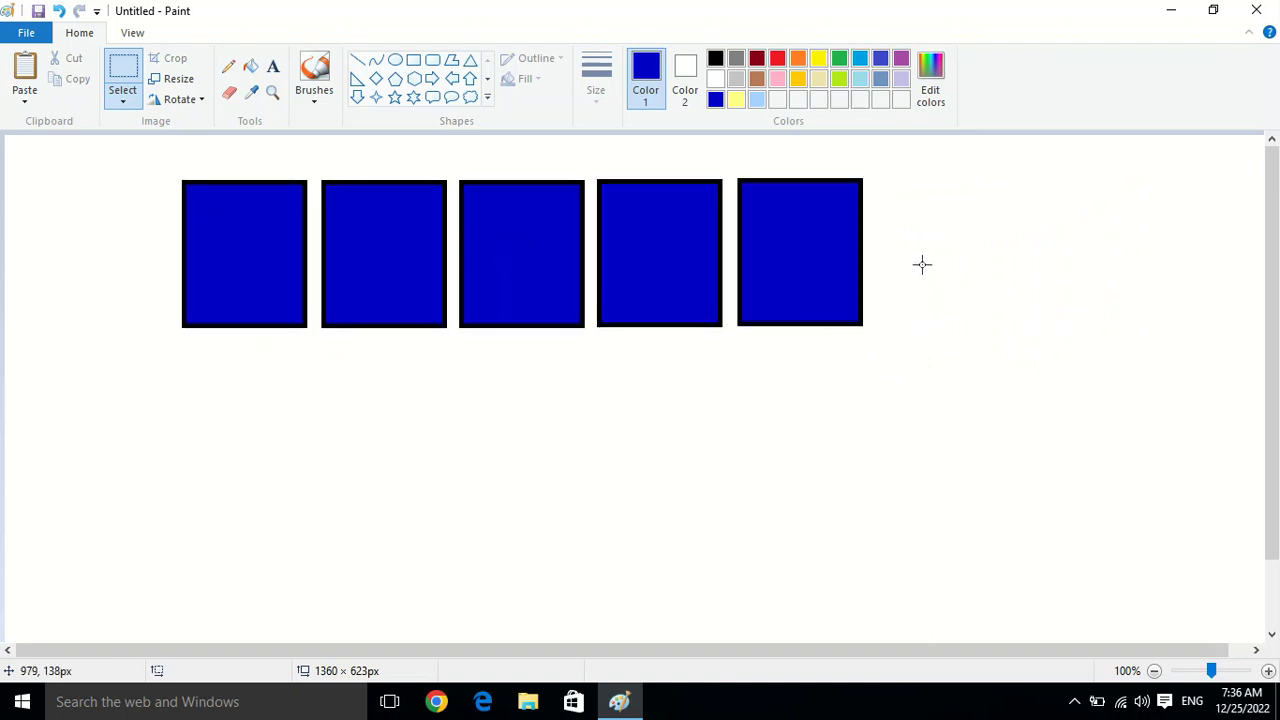
Step: Discard the rectangles drawing without saving and turn on rulers for the blank canvas
key(alt+F4)
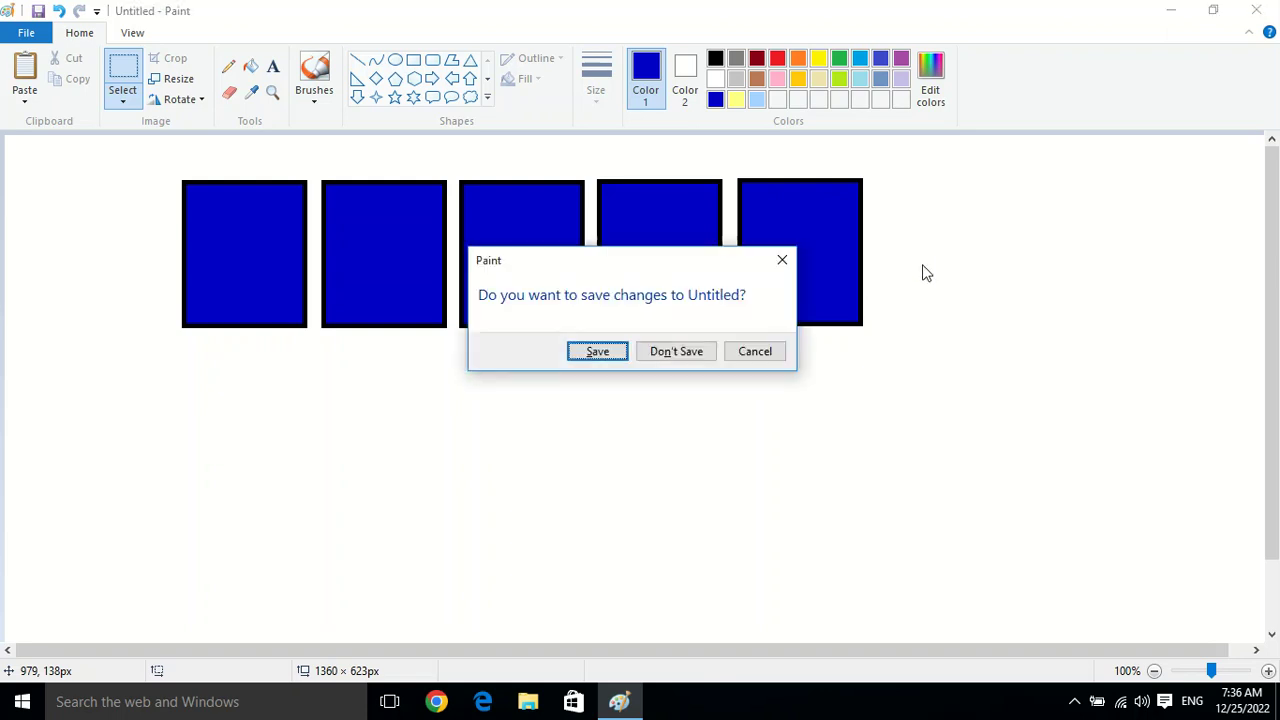
click(660, 352)
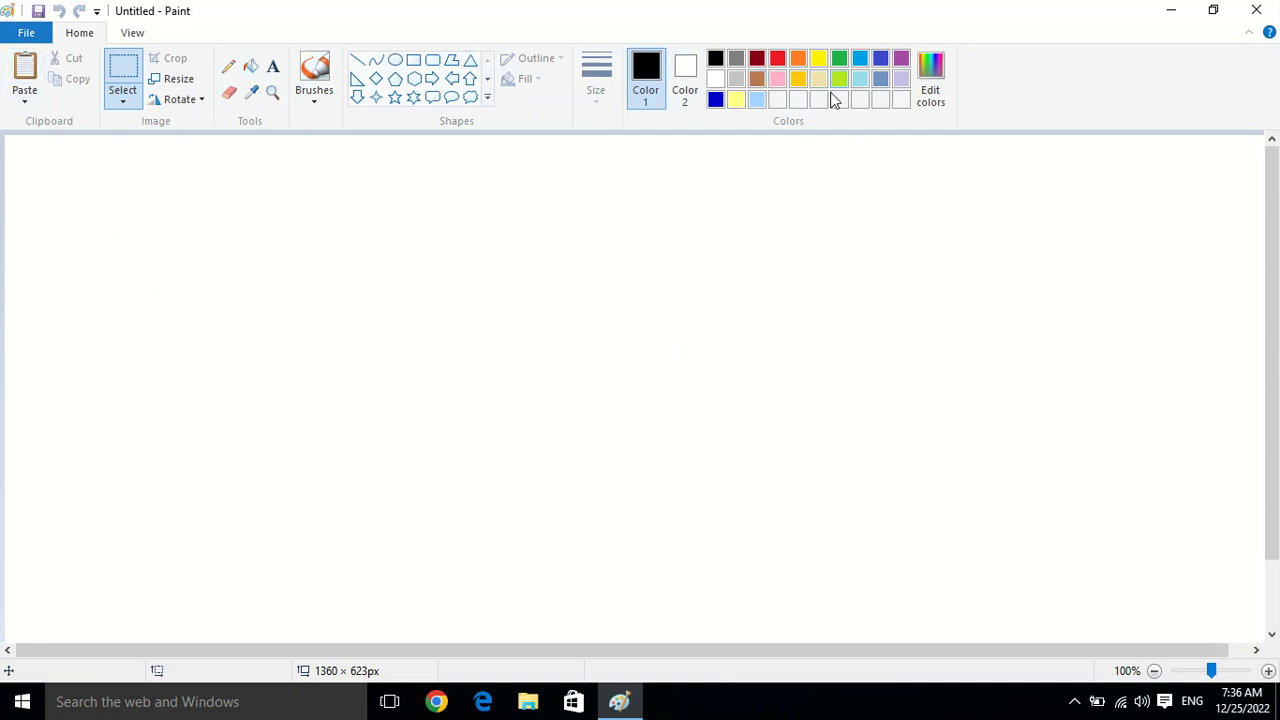
click(131, 34)
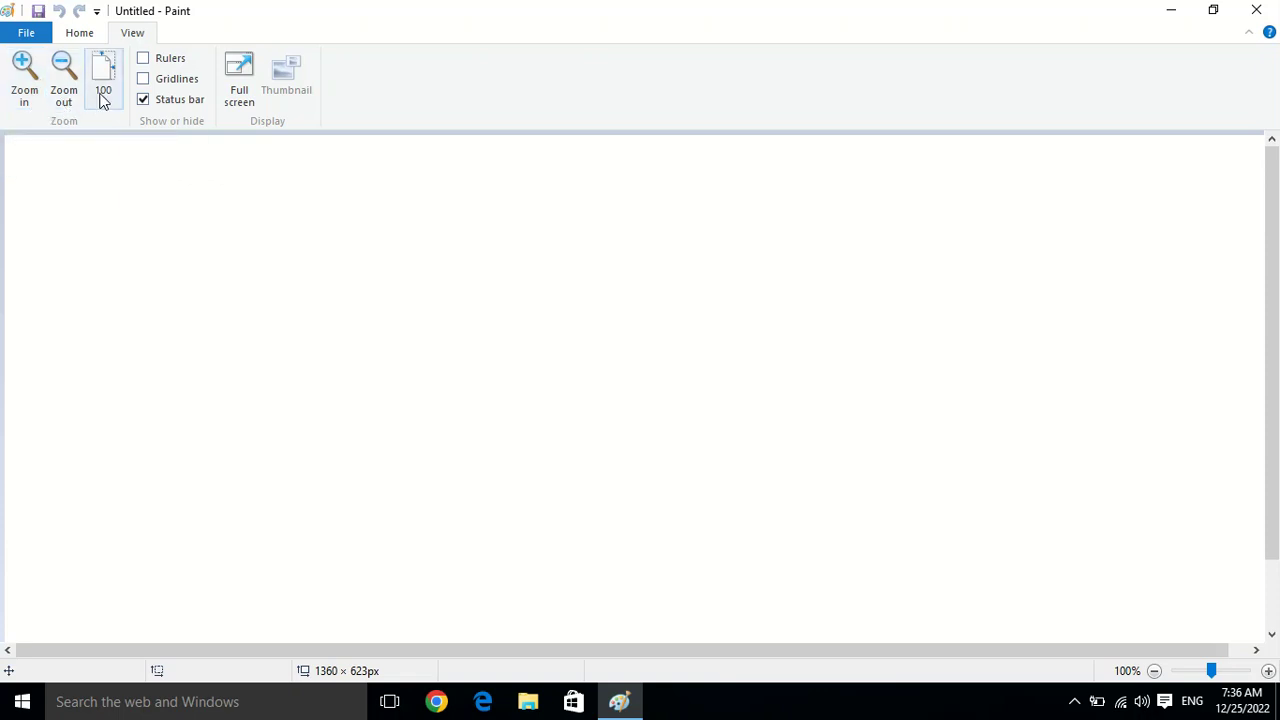
click(164, 60)
click(81, 35)
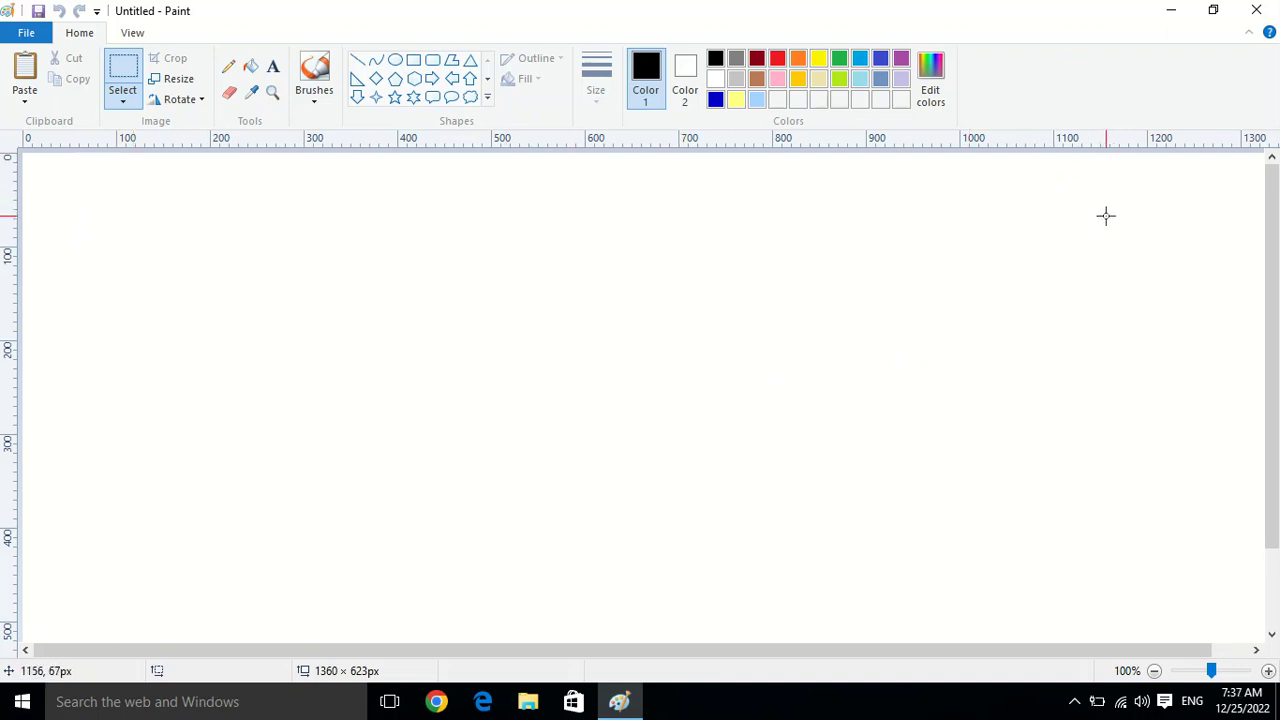
click(133, 34)
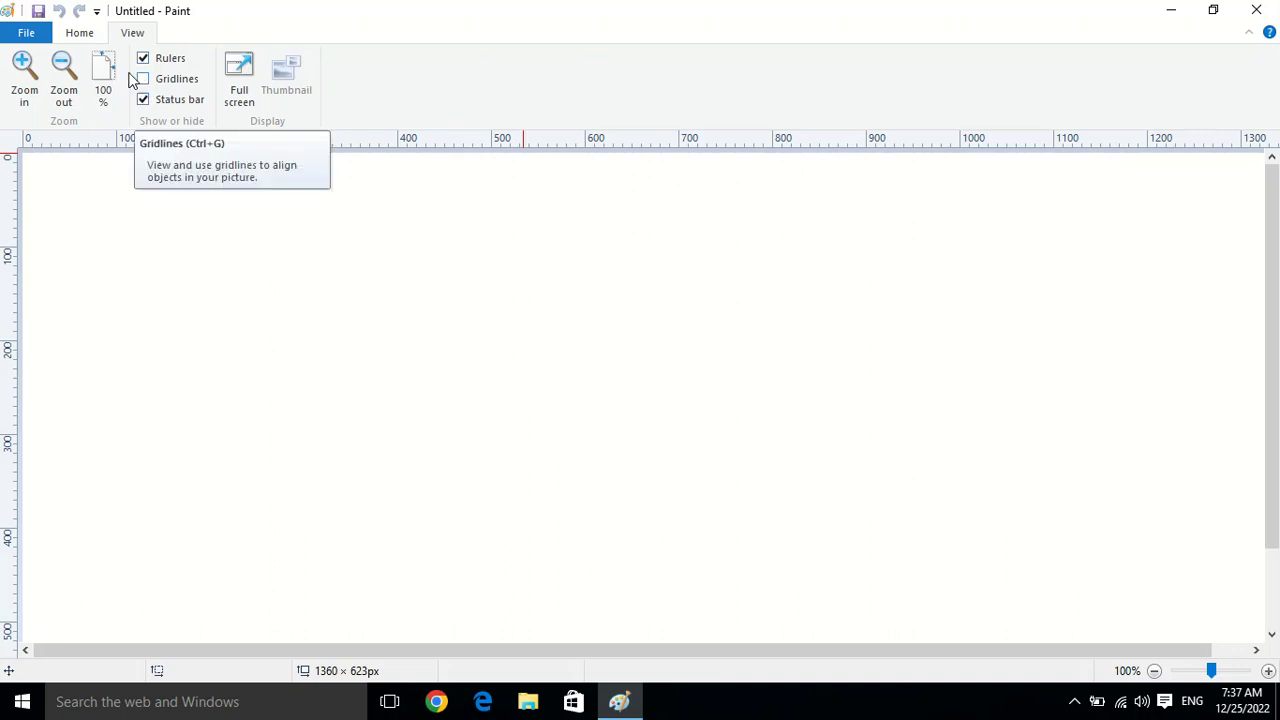
click(79, 34)
click(25, 104)
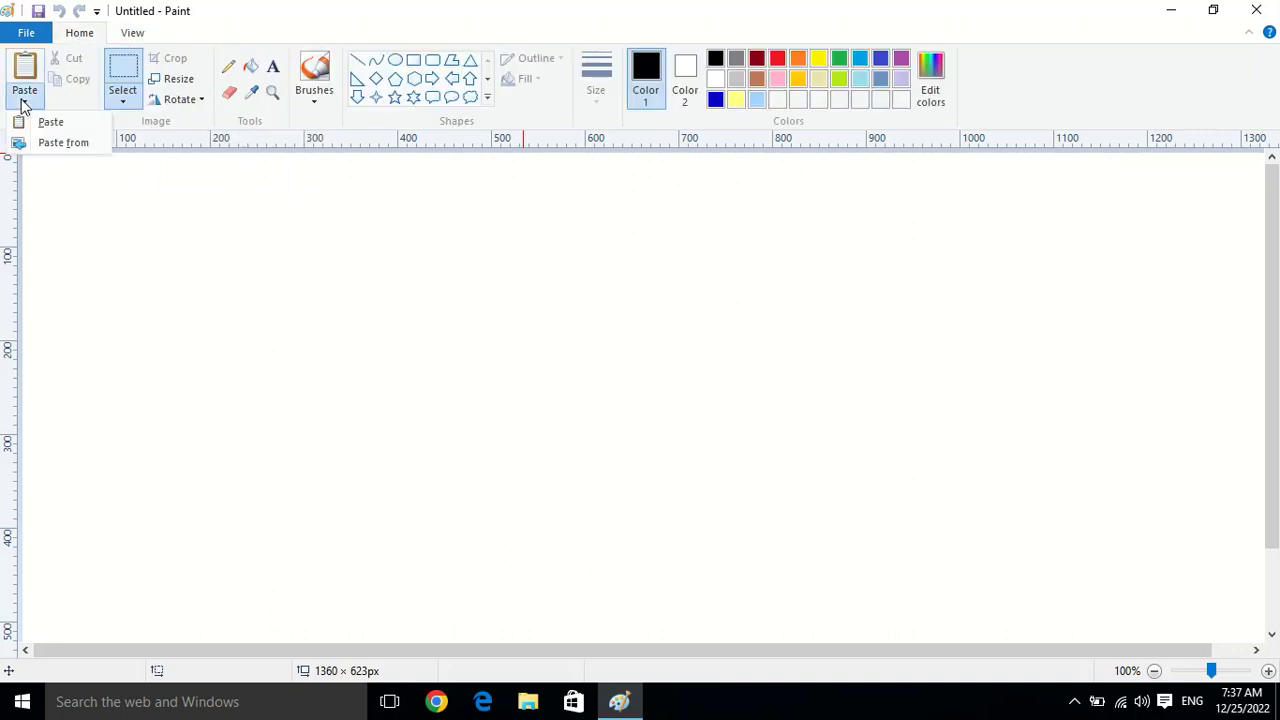
Step: Paste the photo of the two children from a file onto the canvas
click(60, 143)
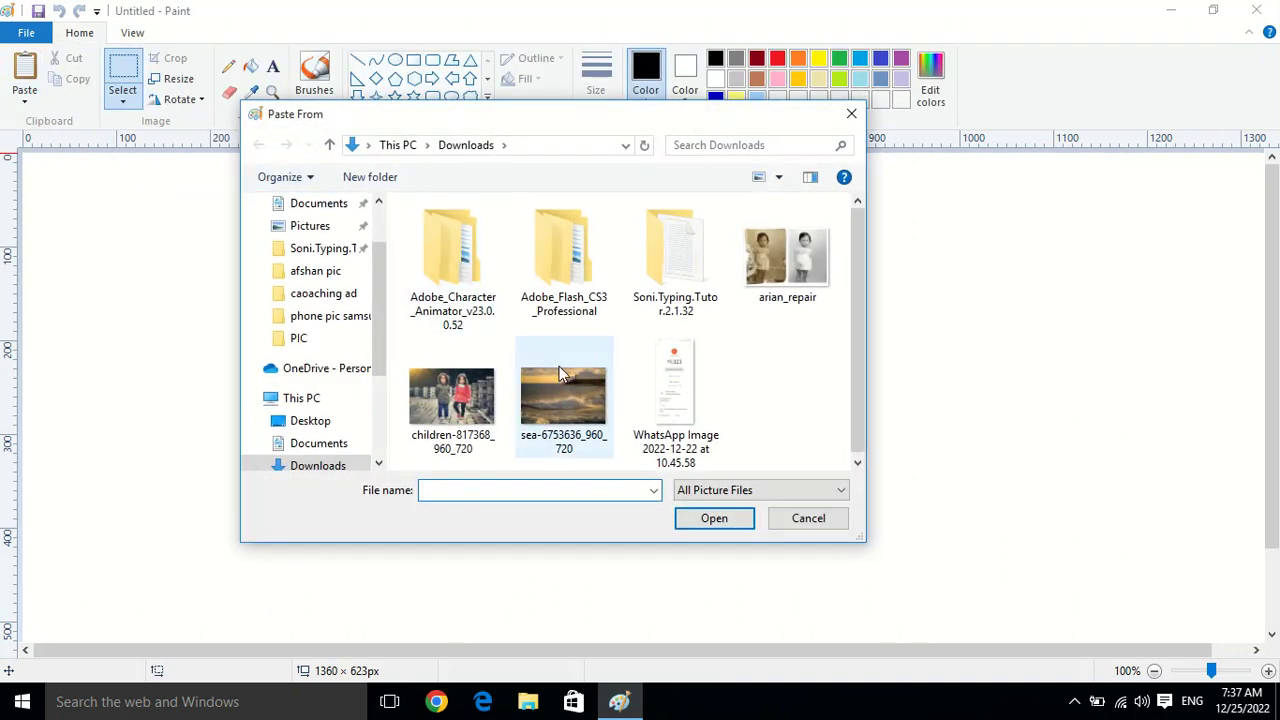
click(452, 398)
click(714, 518)
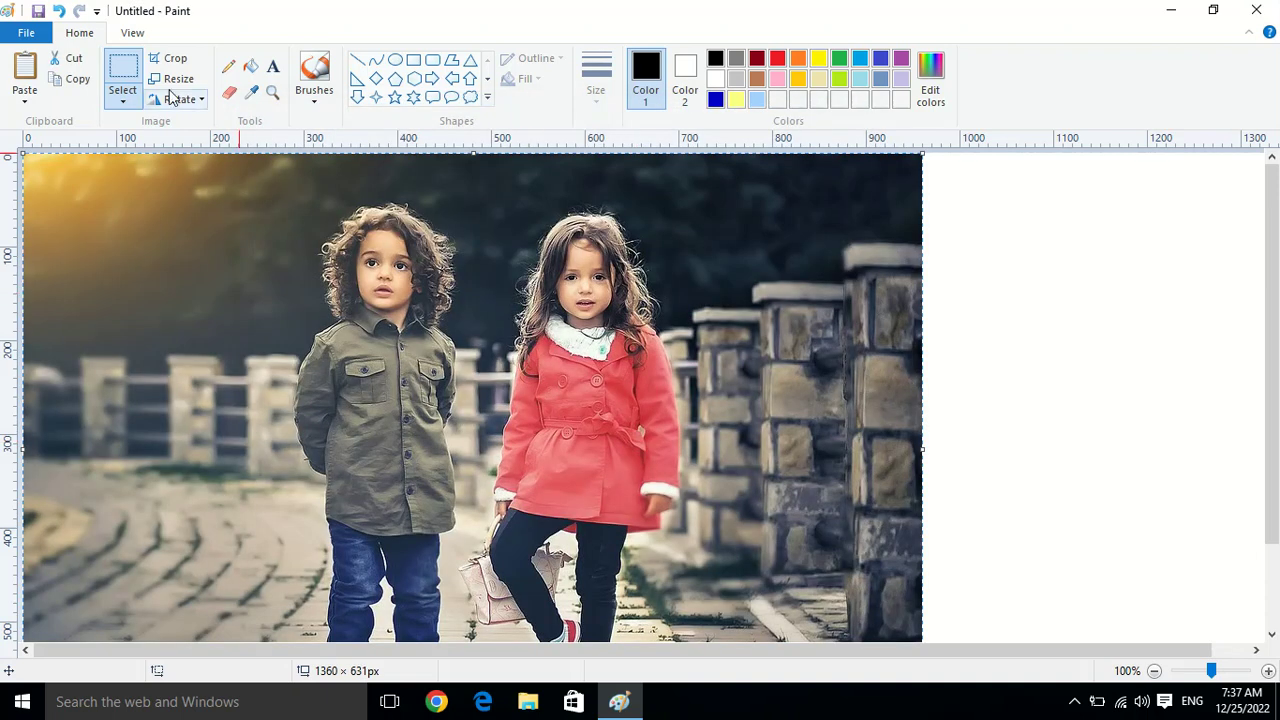
Step: Turn on gridlines and toggle the status bar off and back on
click(133, 35)
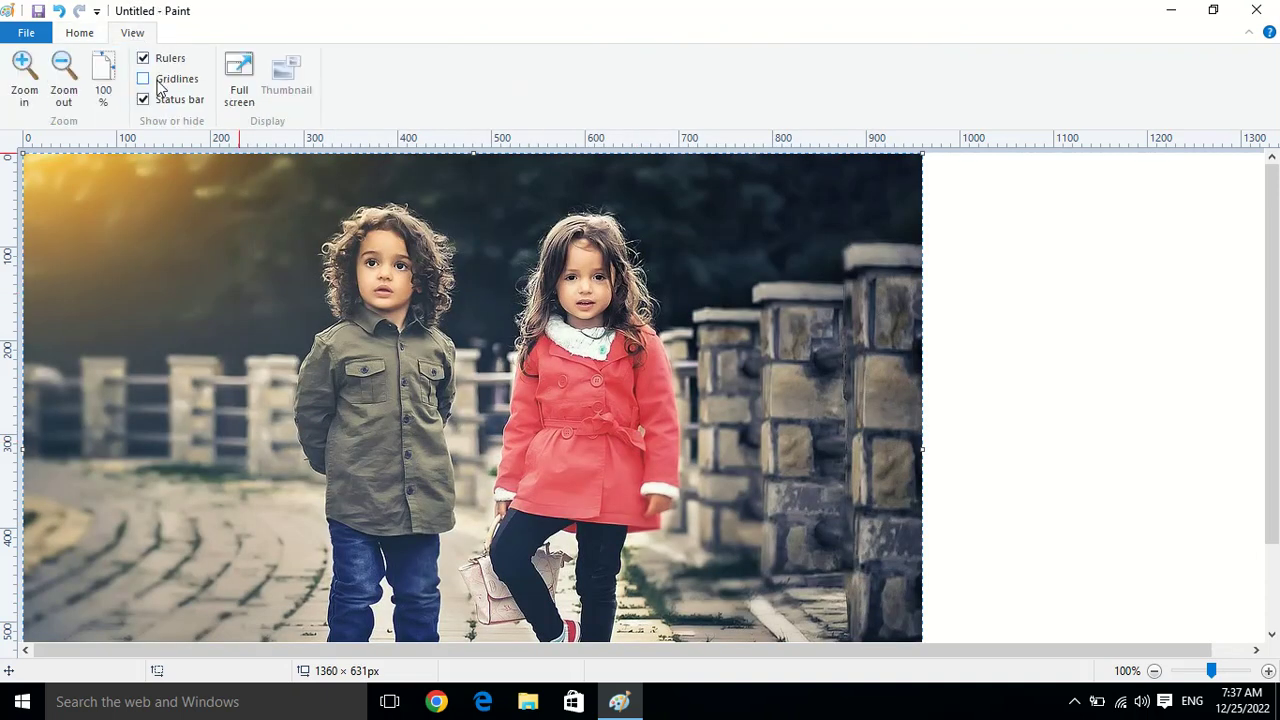
click(143, 79)
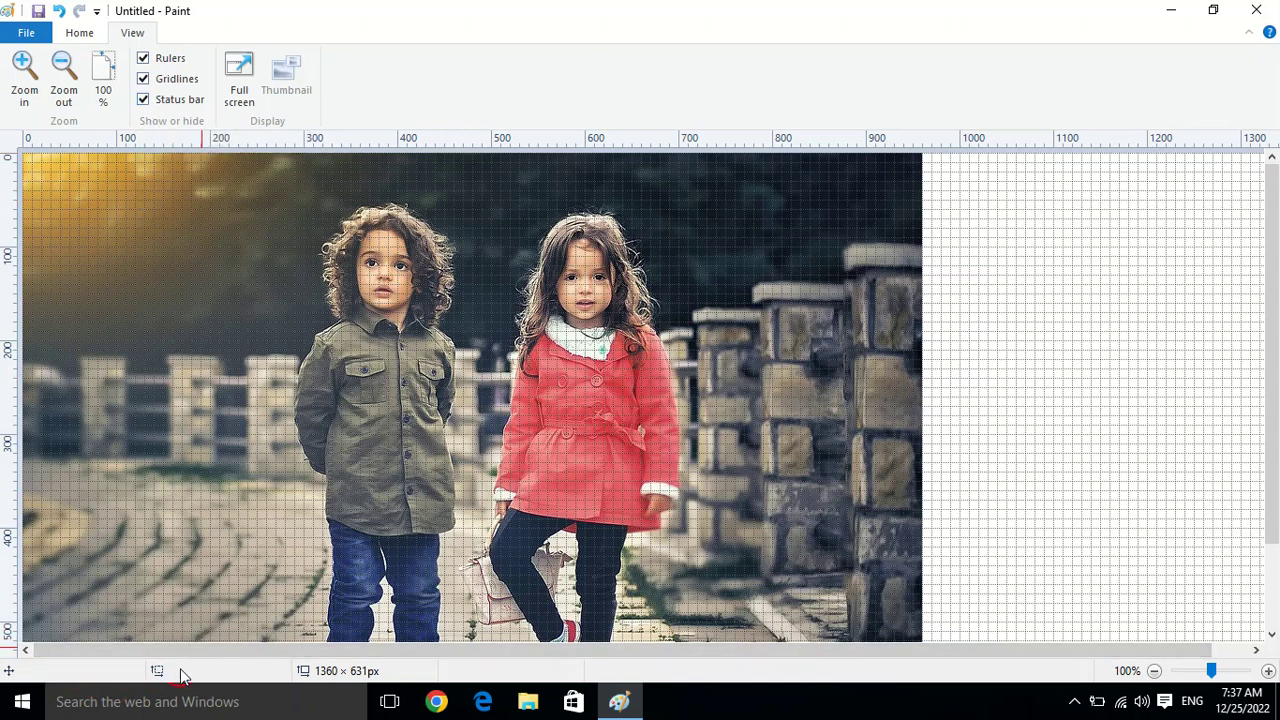
click(156, 104)
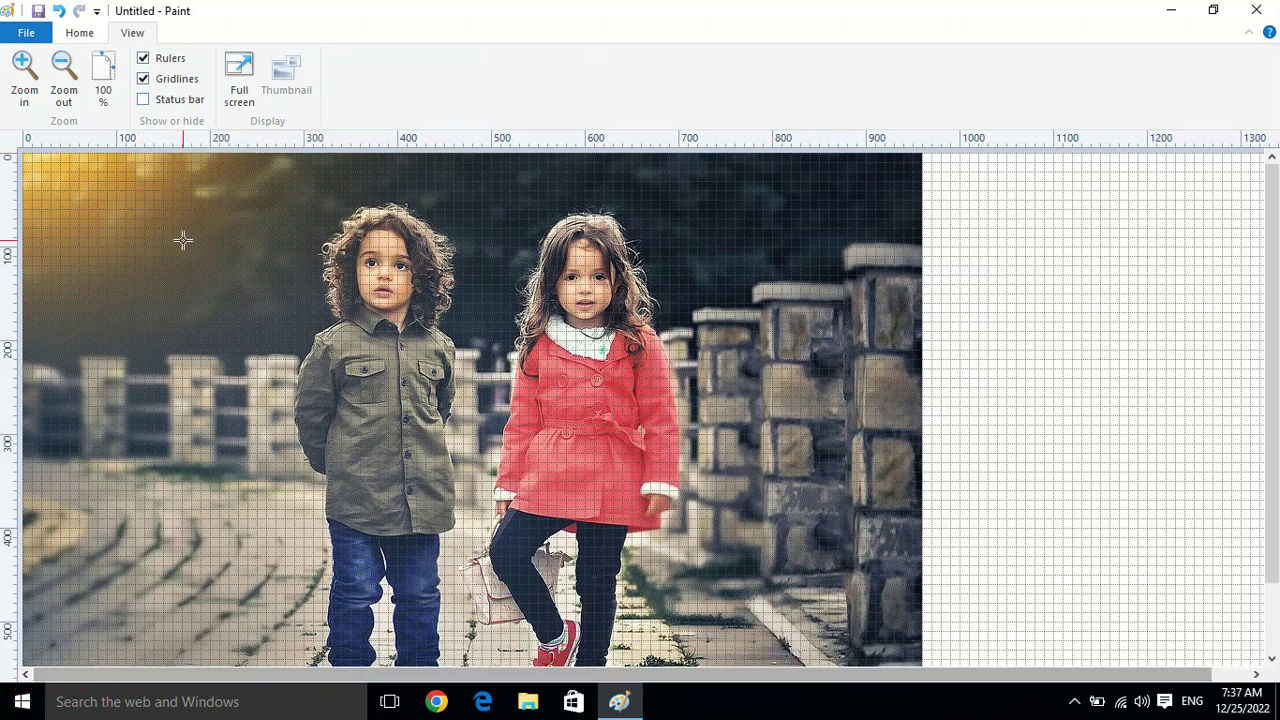
click(146, 104)
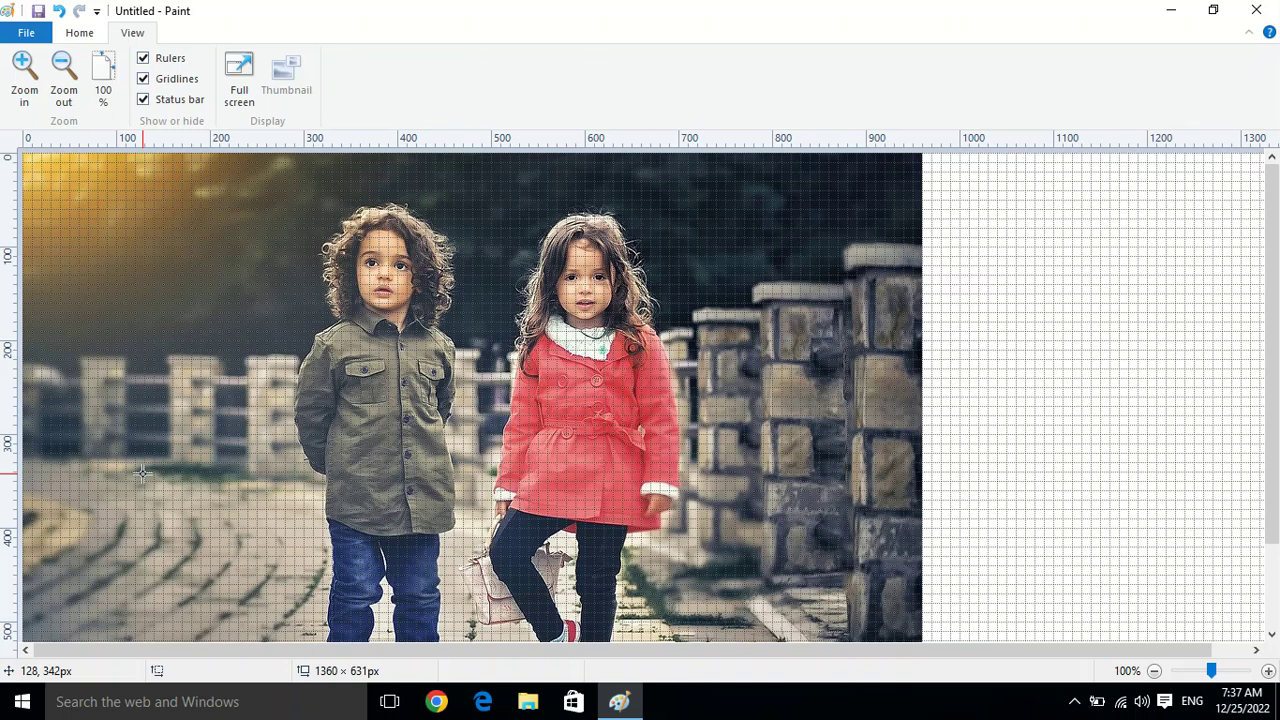
Step: Uncheck Gridlines, Rulers and Status bar to show the bare 1360 × 631 photo
click(178, 88)
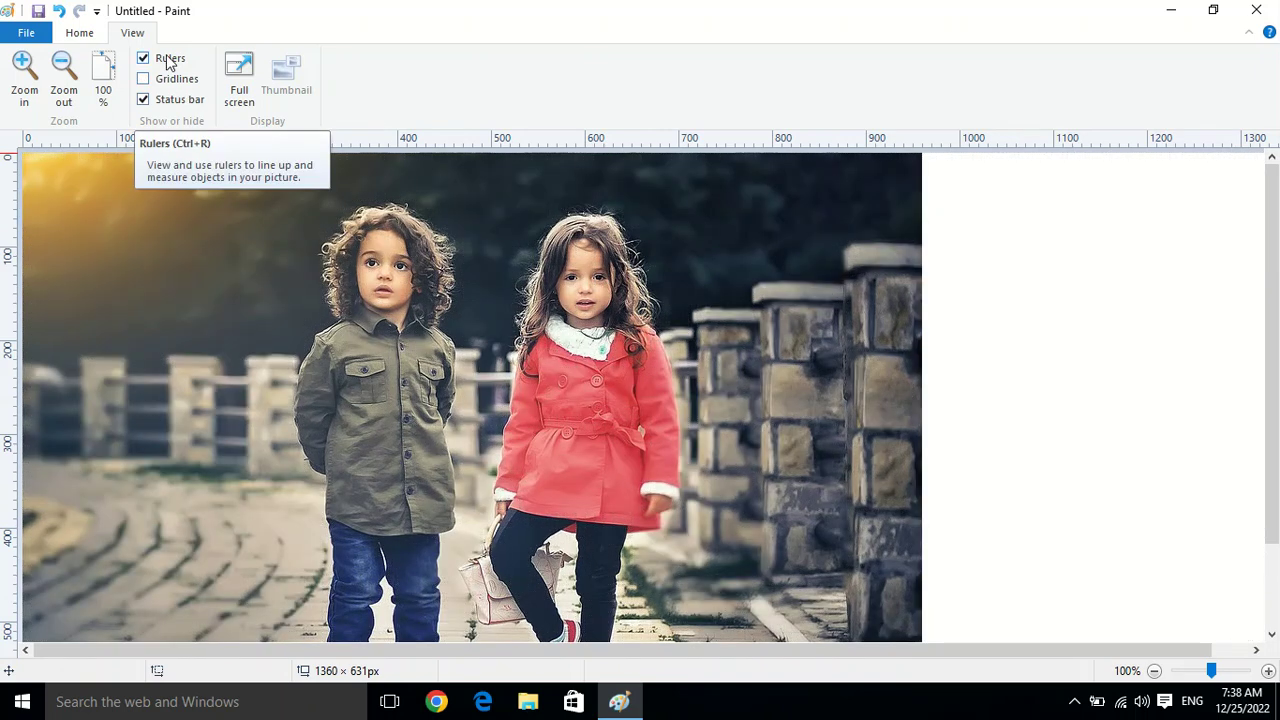
click(168, 62)
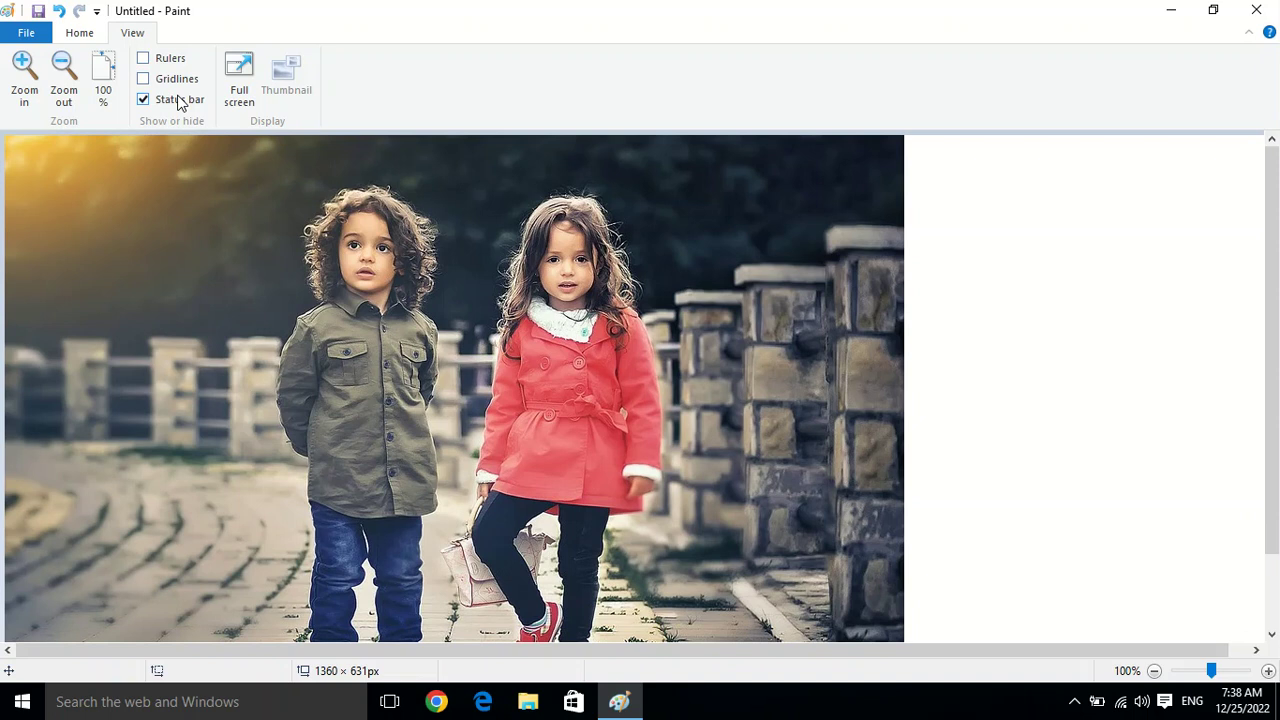
click(180, 100)
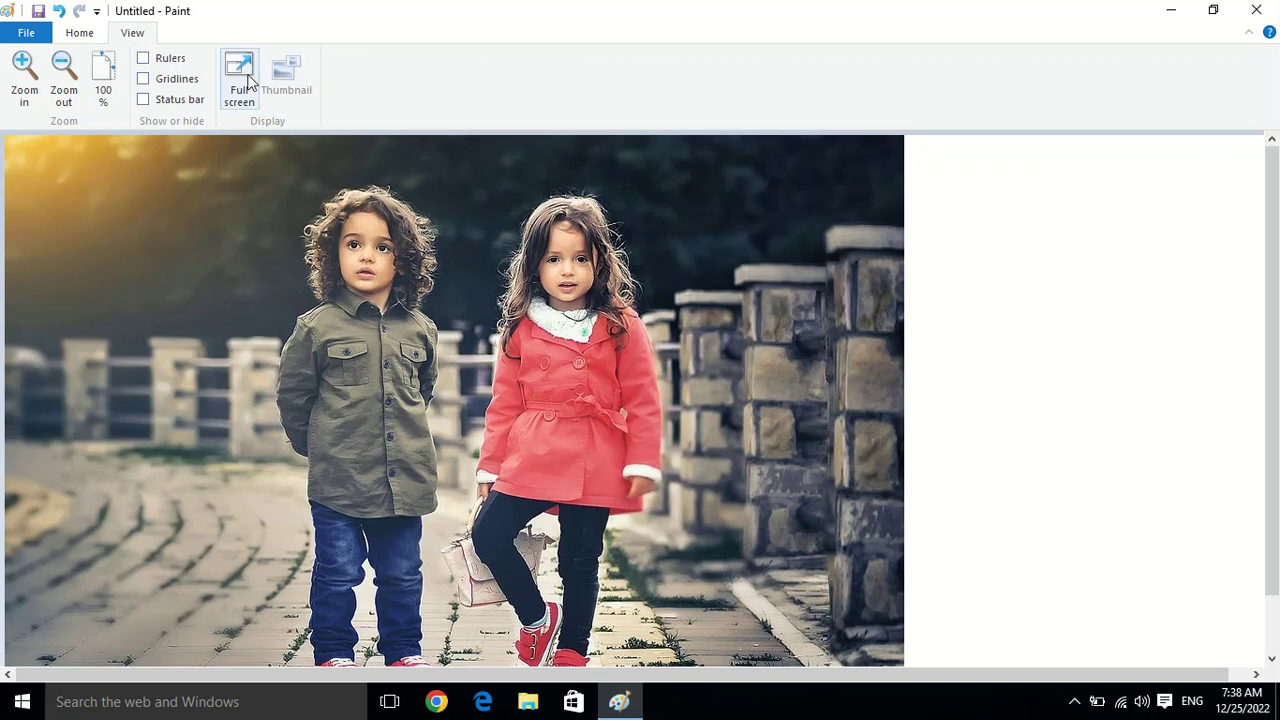
Step: Zoom in, open the Thumbnail preview, scribble black pencil loops over the children's heads, then close Thumbnail
click(22, 76)
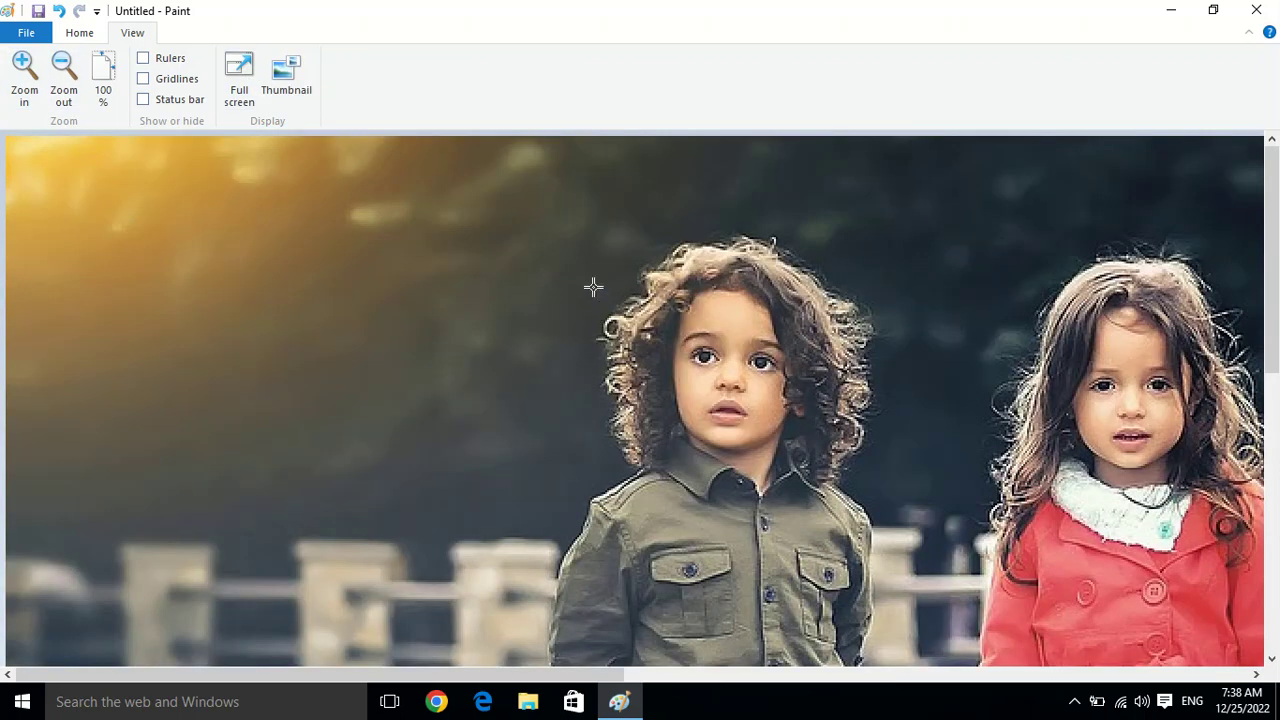
click(295, 90)
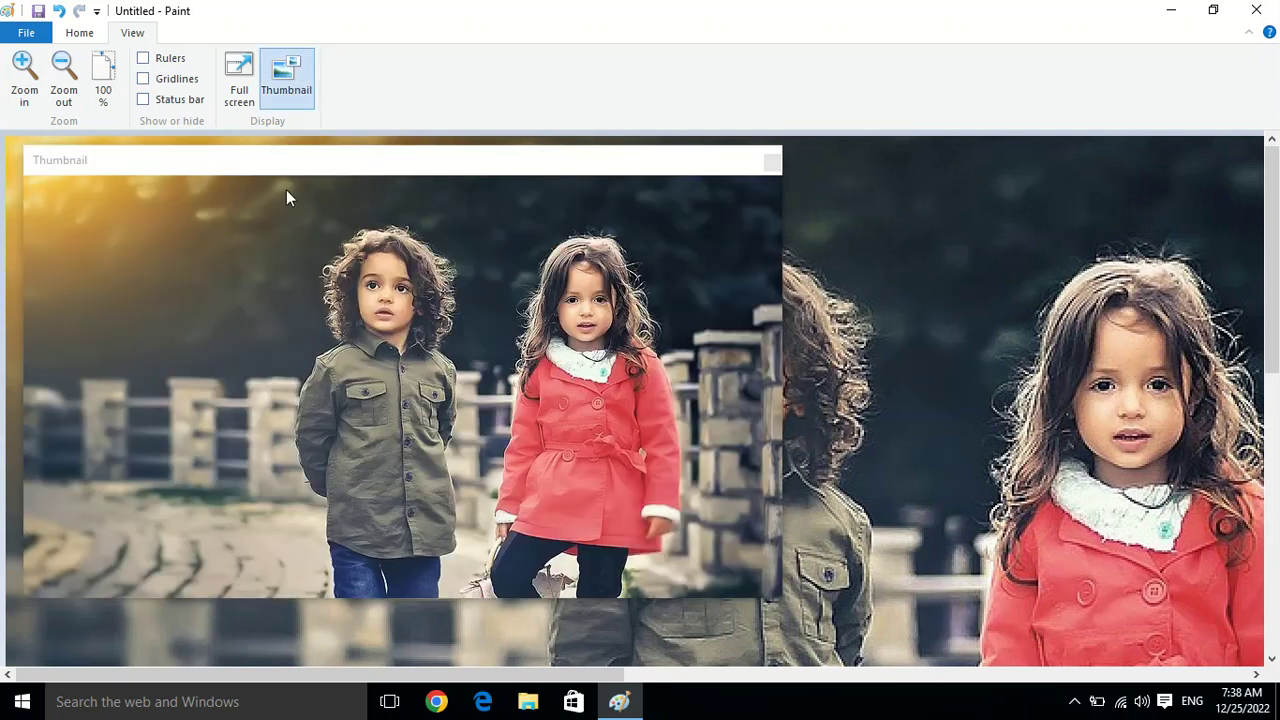
click(86, 34)
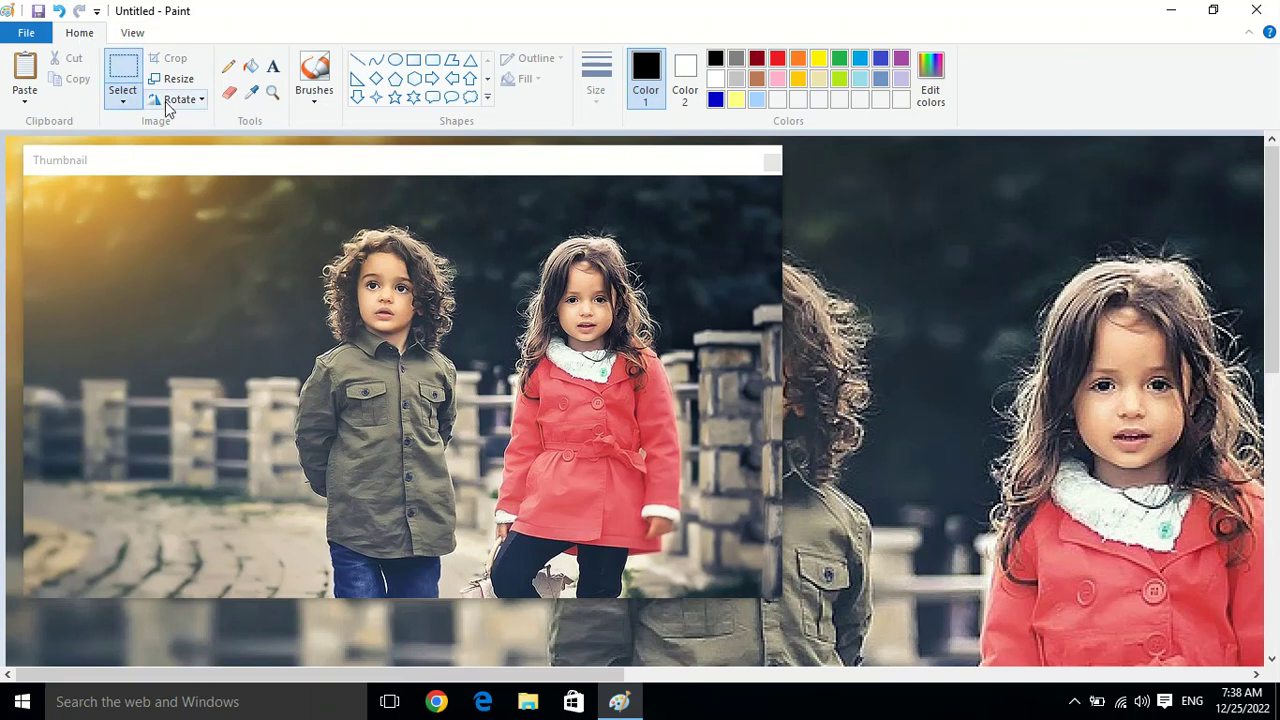
click(227, 67)
mouse_move(864, 264)
mouse_down()
mouse_move(865, 309)
mouse_move(984, 258)
mouse_move(978, 369)
mouse_move(1035, 248)
mouse_move(1066, 287)
mouse_move(900, 447)
mouse_move(825, 456)
mouse_move(845, 358)
mouse_move(239, 358)
mouse_move(244, 287)
mouse_move(453, 355)
mouse_move(344, 398)
mouse_move(353, 323)
mouse_move(328, 420)
mouse_move(391, 398)
mouse_move(394, 494)
mouse_move(868, 334)
mouse_move(906, 465)
mouse_move(925, 467)
mouse_move(979, 387)
mouse_move(888, 567)
mouse_move(962, 504)
mouse_move(984, 557)
mouse_move(1049, 527)
mouse_move(1078, 535)
mouse_move(1076, 516)
mouse_move(1111, 487)
mouse_move(1090, 509)
mouse_move(1048, 432)
mouse_move(1064, 295)
mouse_move(964, 229)
mouse_move(1010, 187)
mouse_move(1011, 231)
mouse_move(1052, 201)
mouse_move(1075, 211)
mouse_move(1124, 183)
mouse_move(1161, 243)
mouse_move(1022, 569)
mouse_move(898, 397)
mouse_move(884, 272)
mouse_up()
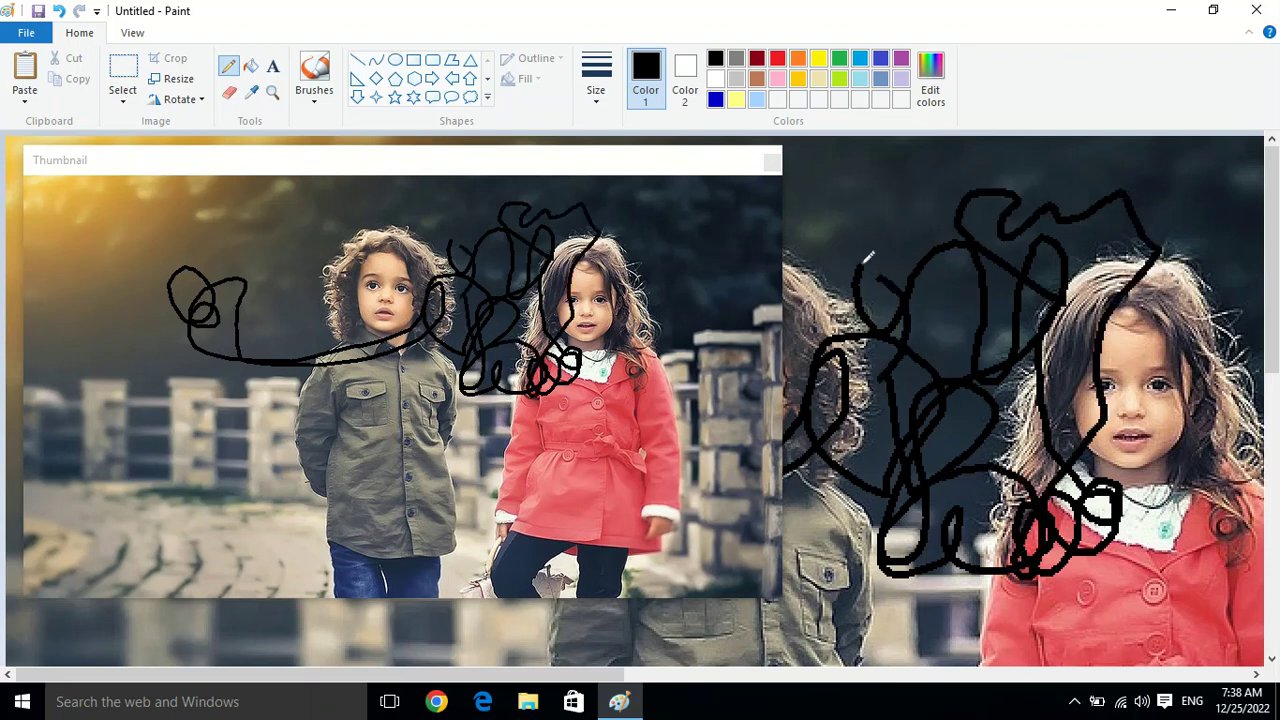
drag(449, 167, 491, 139)
mouse_move(914, 200)
mouse_down()
mouse_move(879, 272)
mouse_move(922, 226)
mouse_move(1002, 210)
mouse_move(1060, 166)
mouse_move(1100, 220)
mouse_move(1152, 330)
mouse_move(1093, 470)
mouse_move(967, 443)
mouse_move(955, 312)
mouse_move(970, 334)
mouse_move(870, 232)
mouse_up()
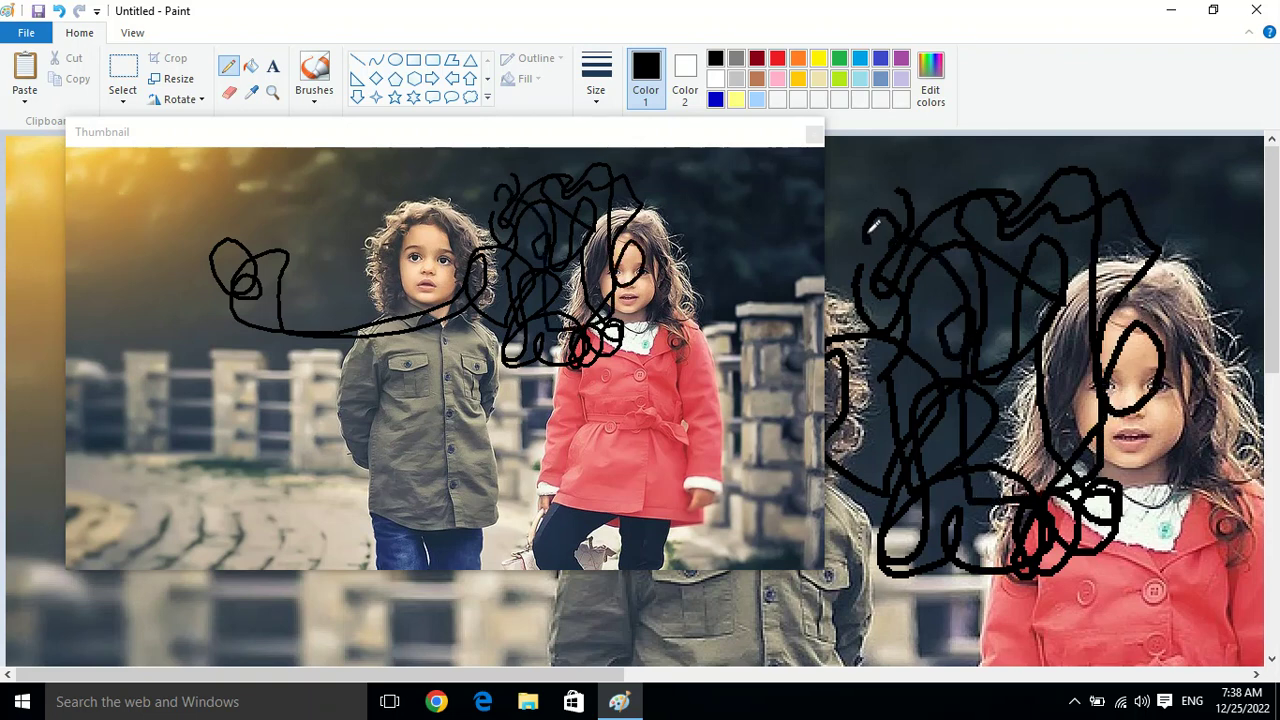
click(814, 133)
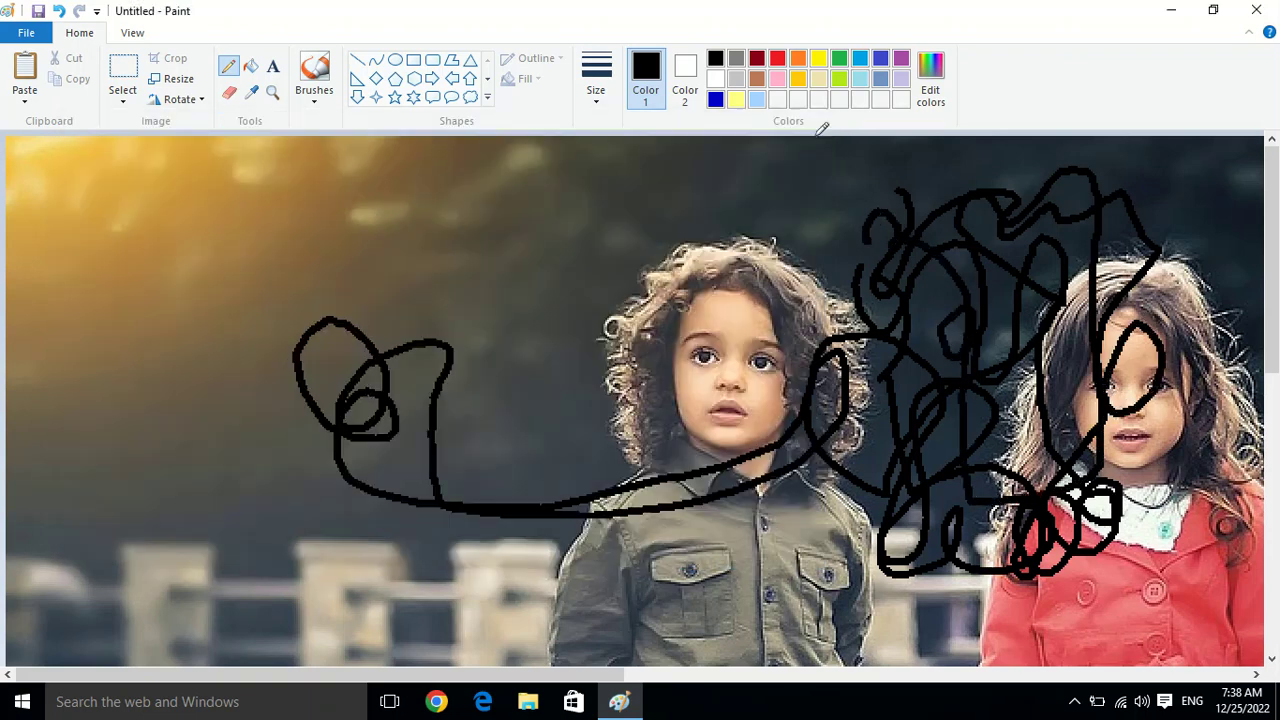
Step: Start a new picture, choosing Don't Save to discard the scribbled photo
click(143, 38)
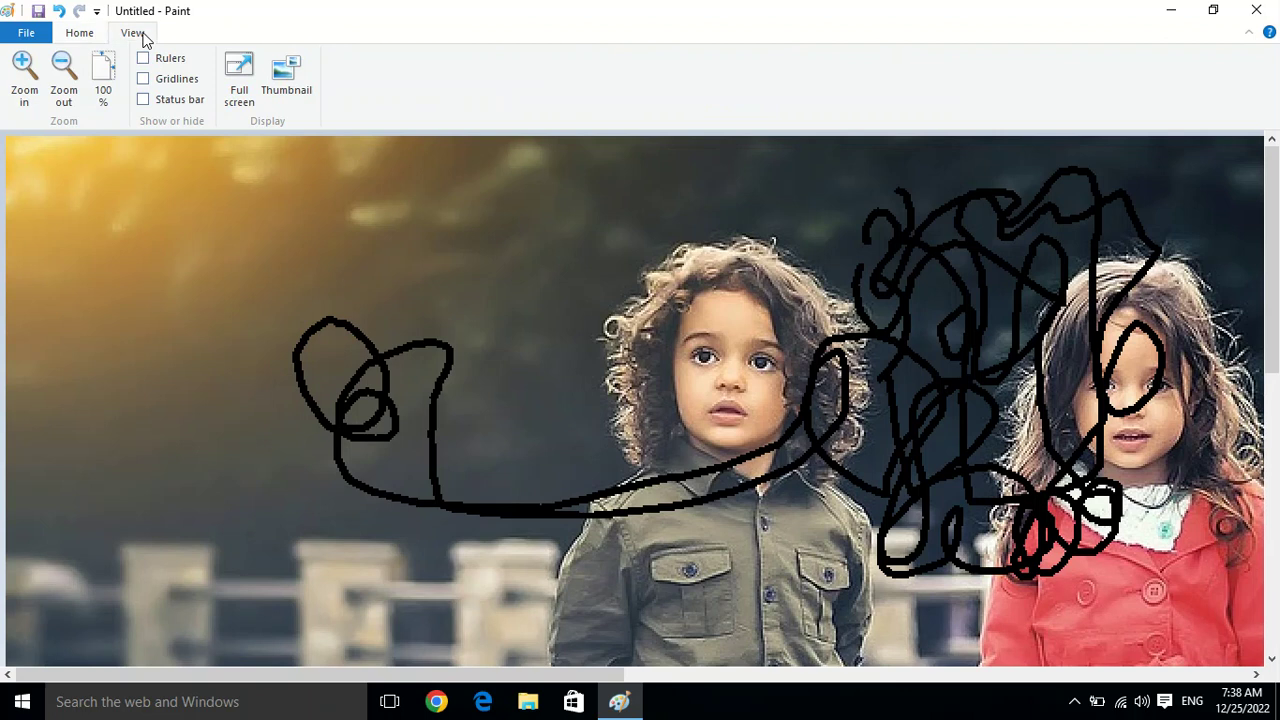
click(79, 36)
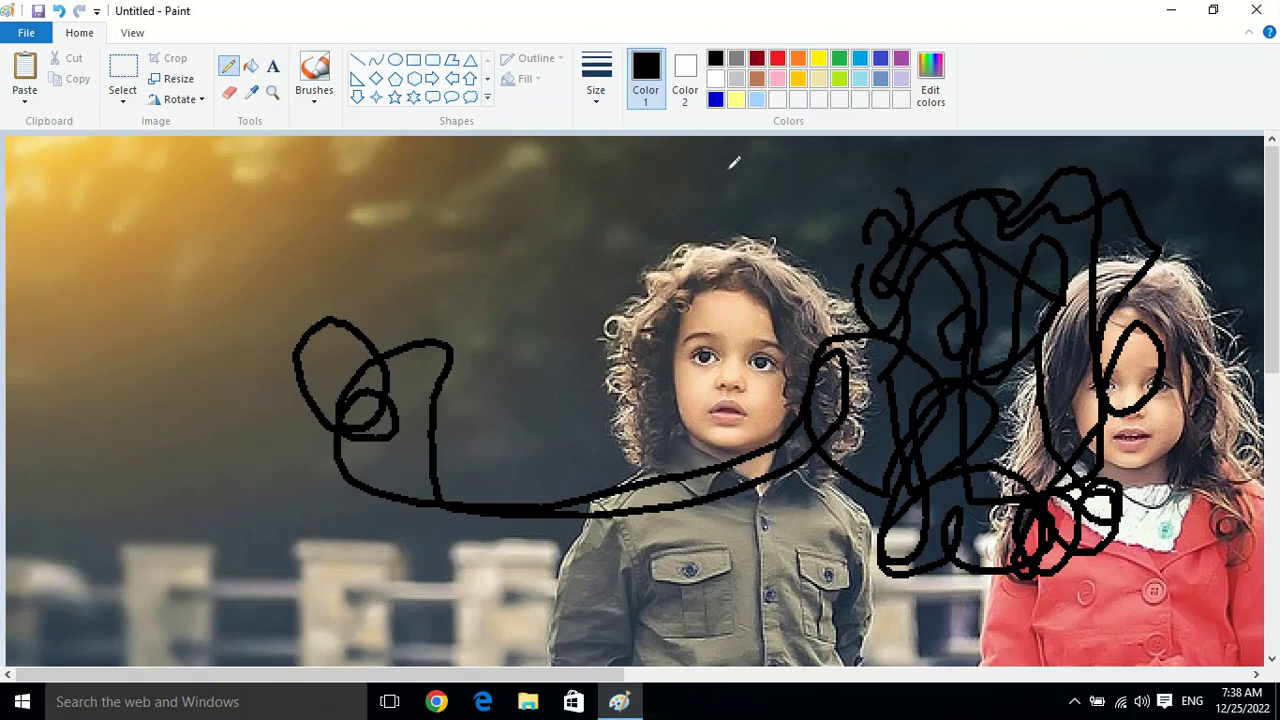
click(26, 33)
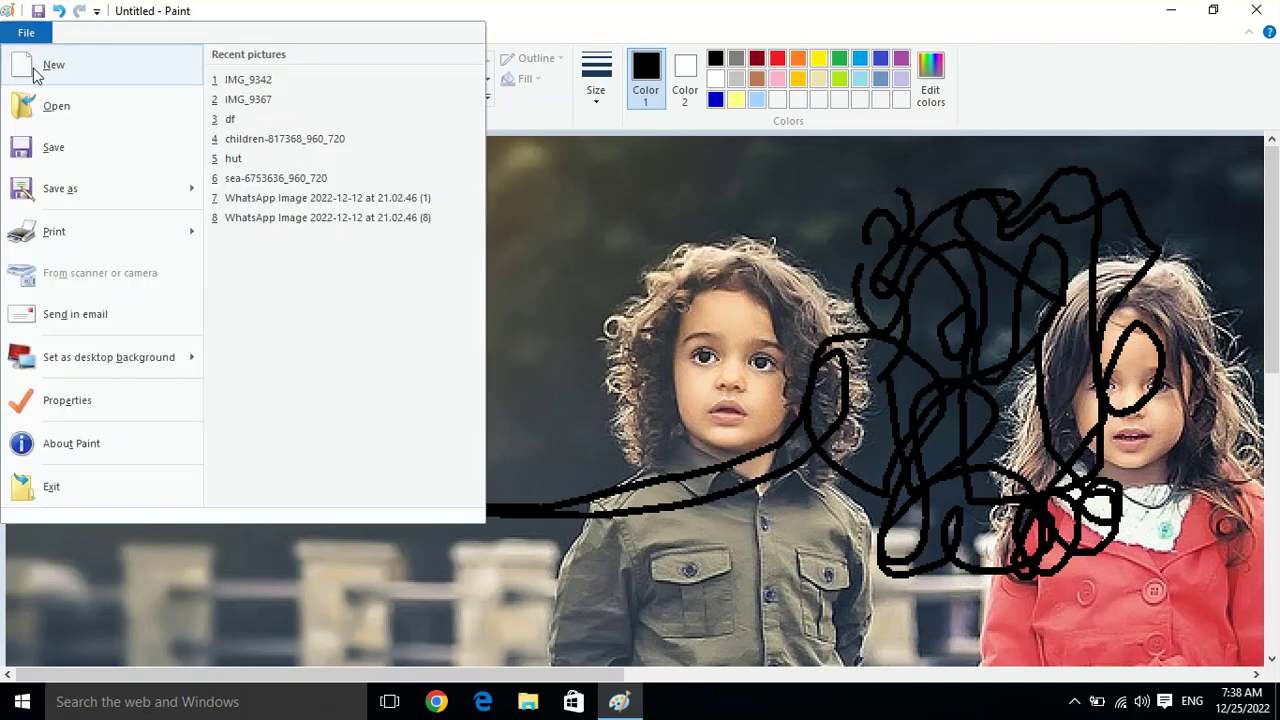
click(35, 69)
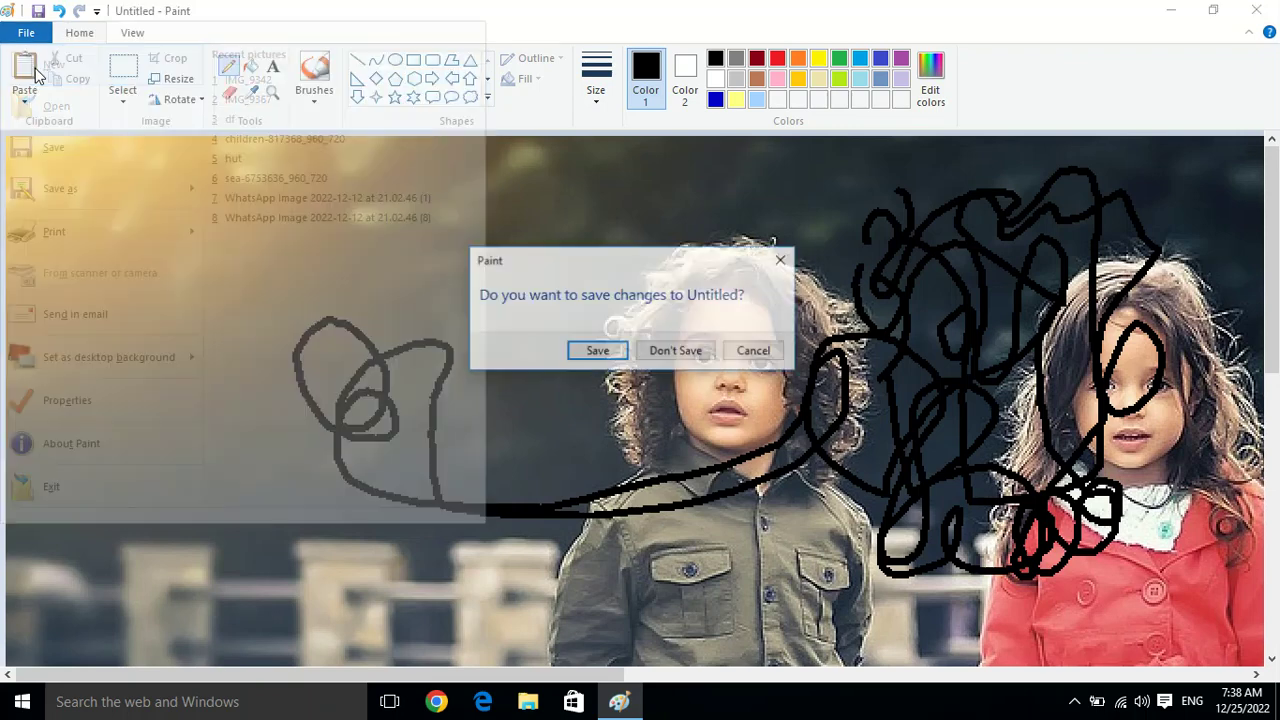
click(695, 362)
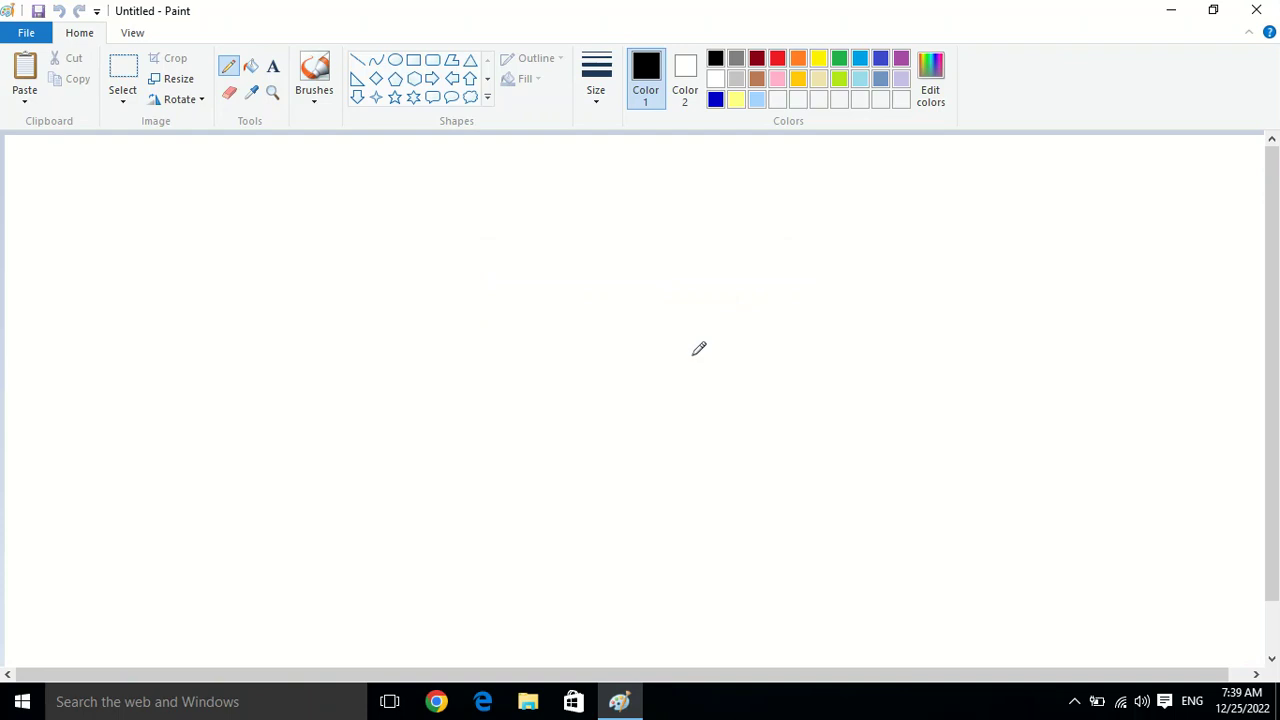
click(26, 36)
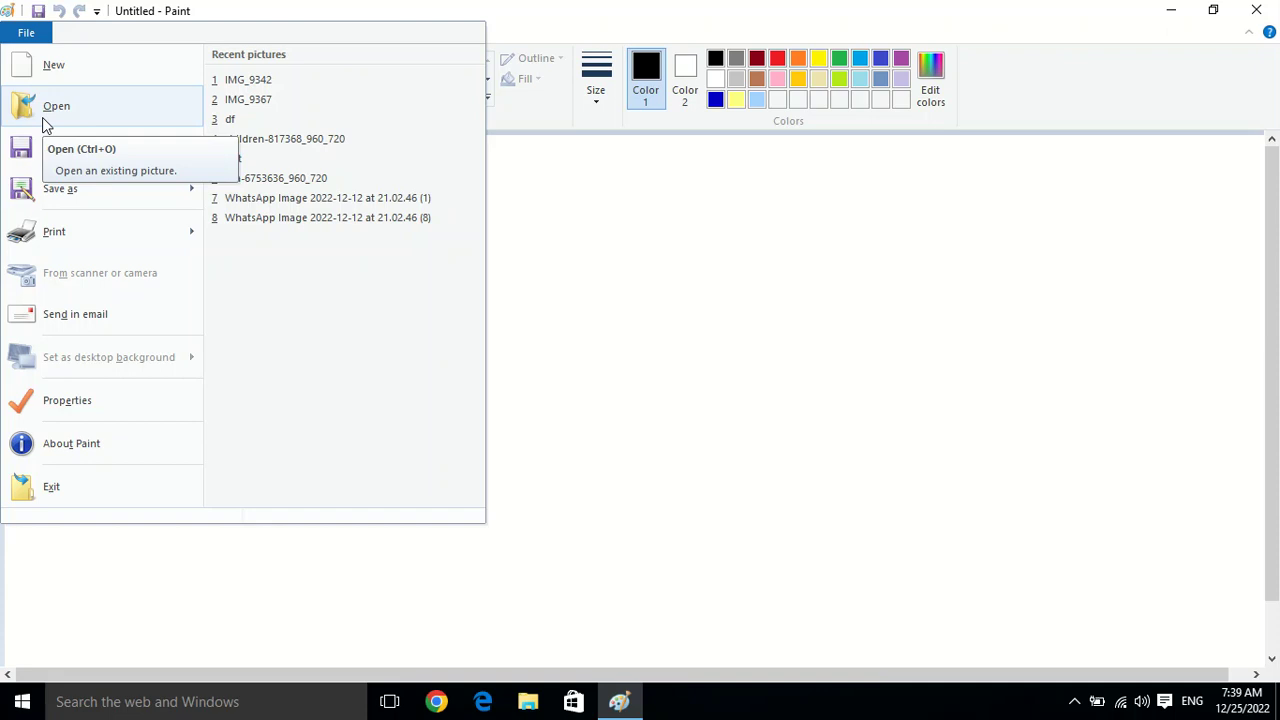
click(55, 107)
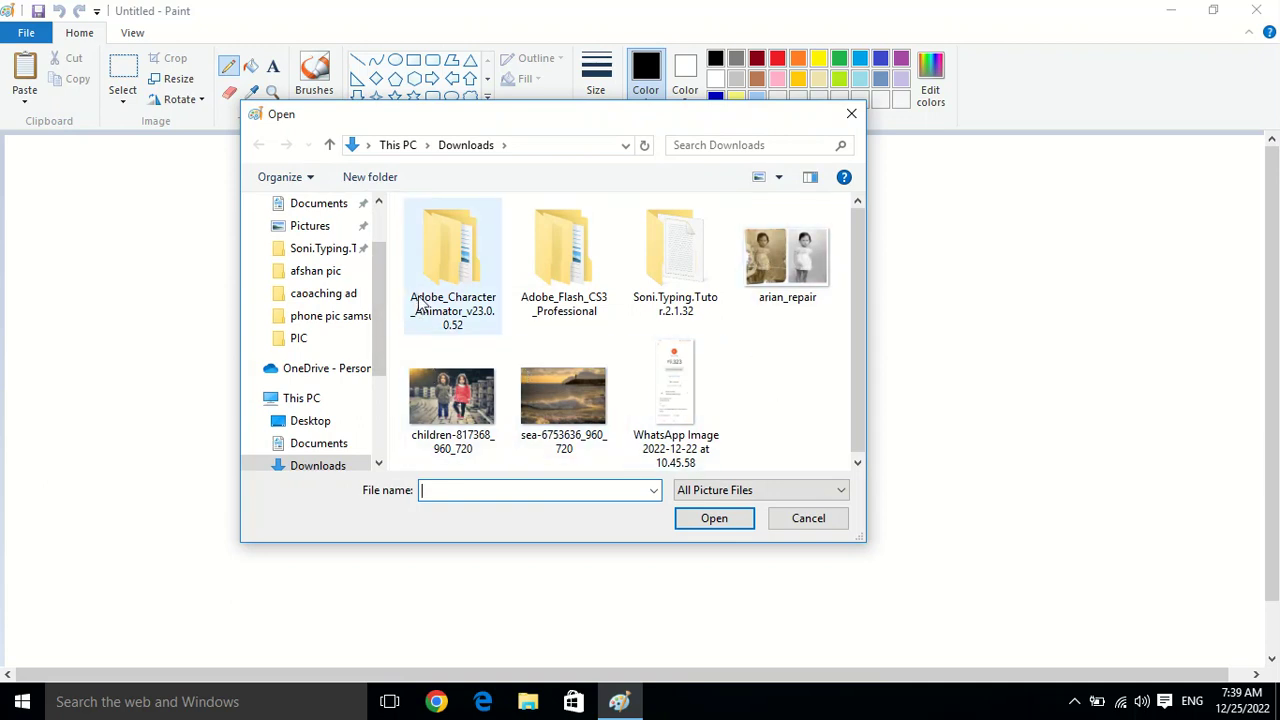
click(451, 395)
click(710, 519)
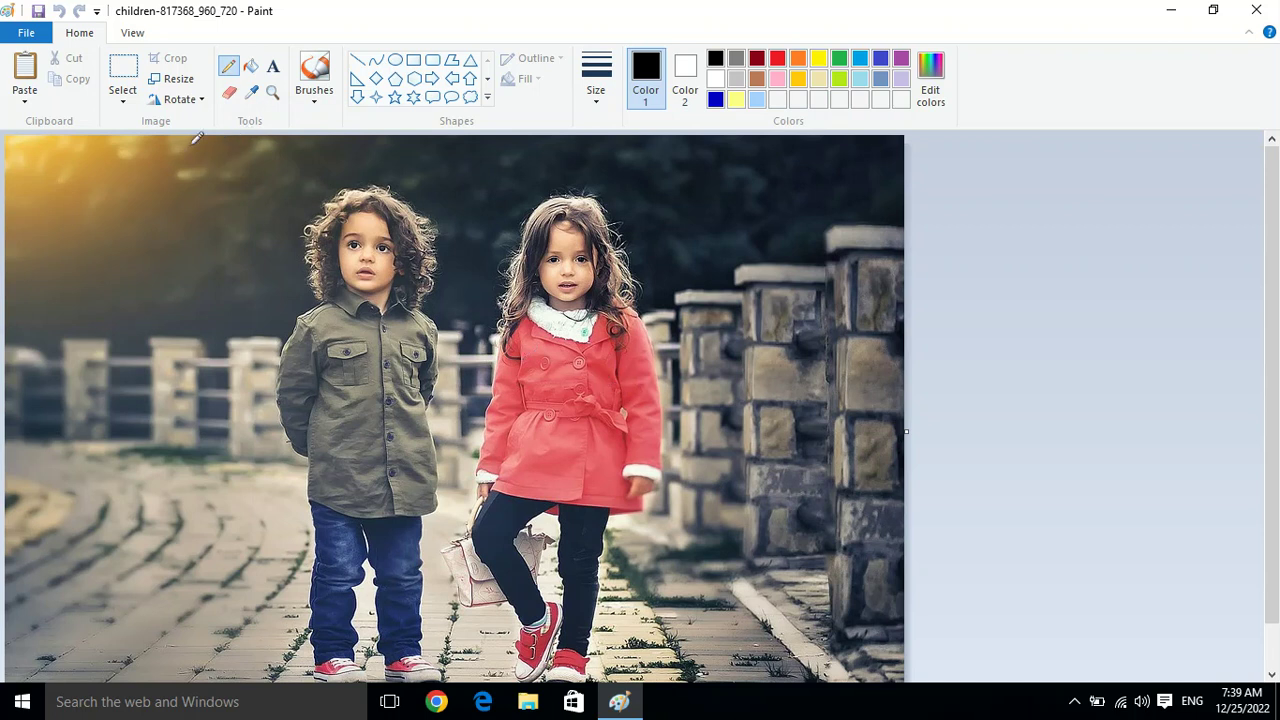
click(28, 33)
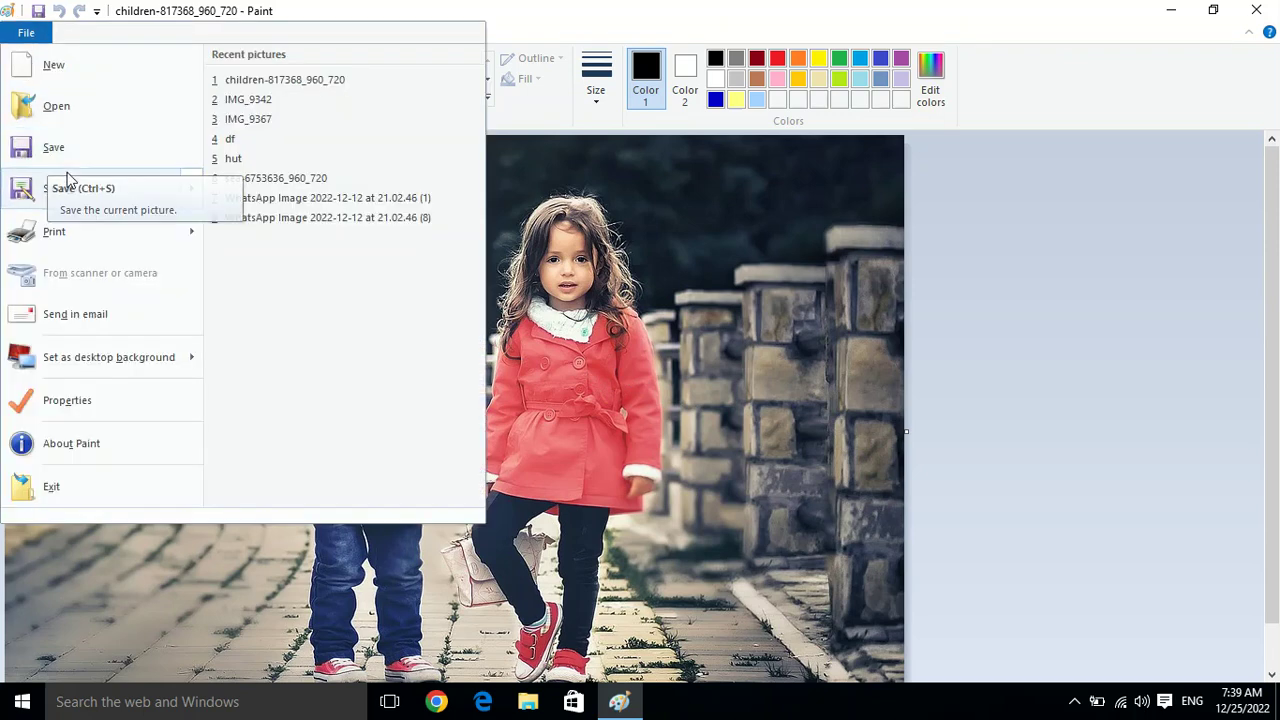
click(1010, 240)
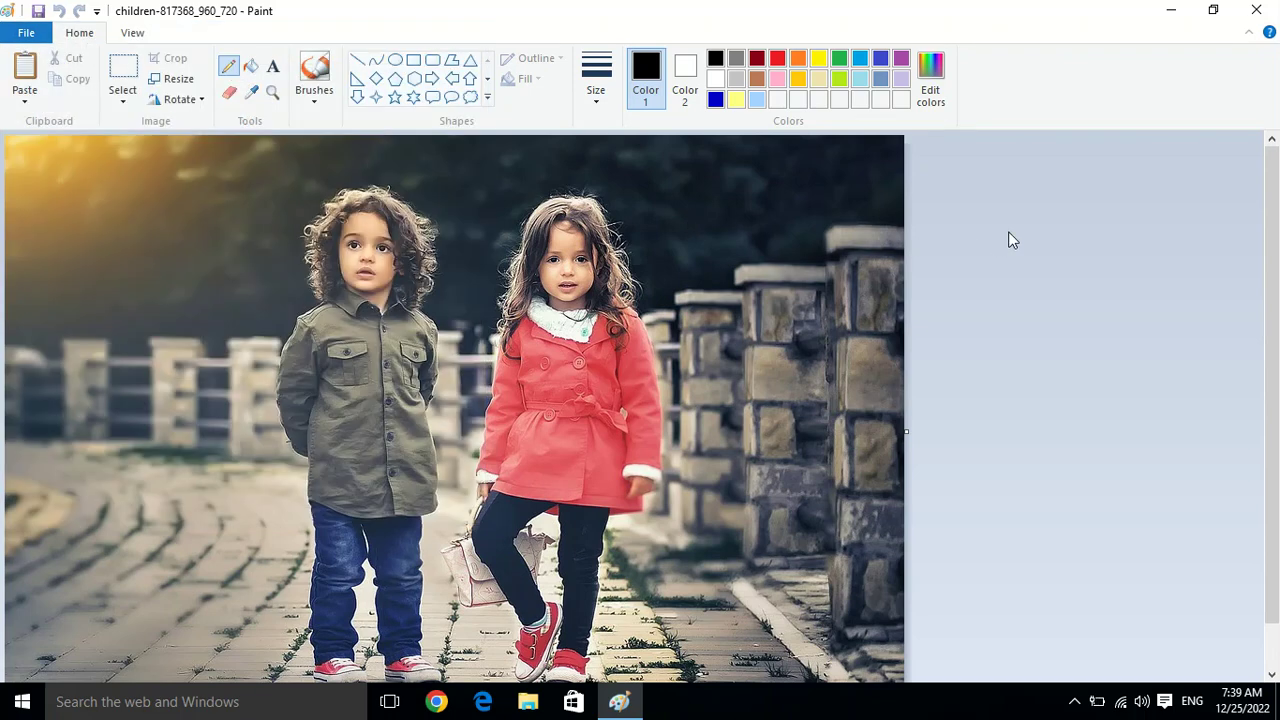
key(ctrl+n)
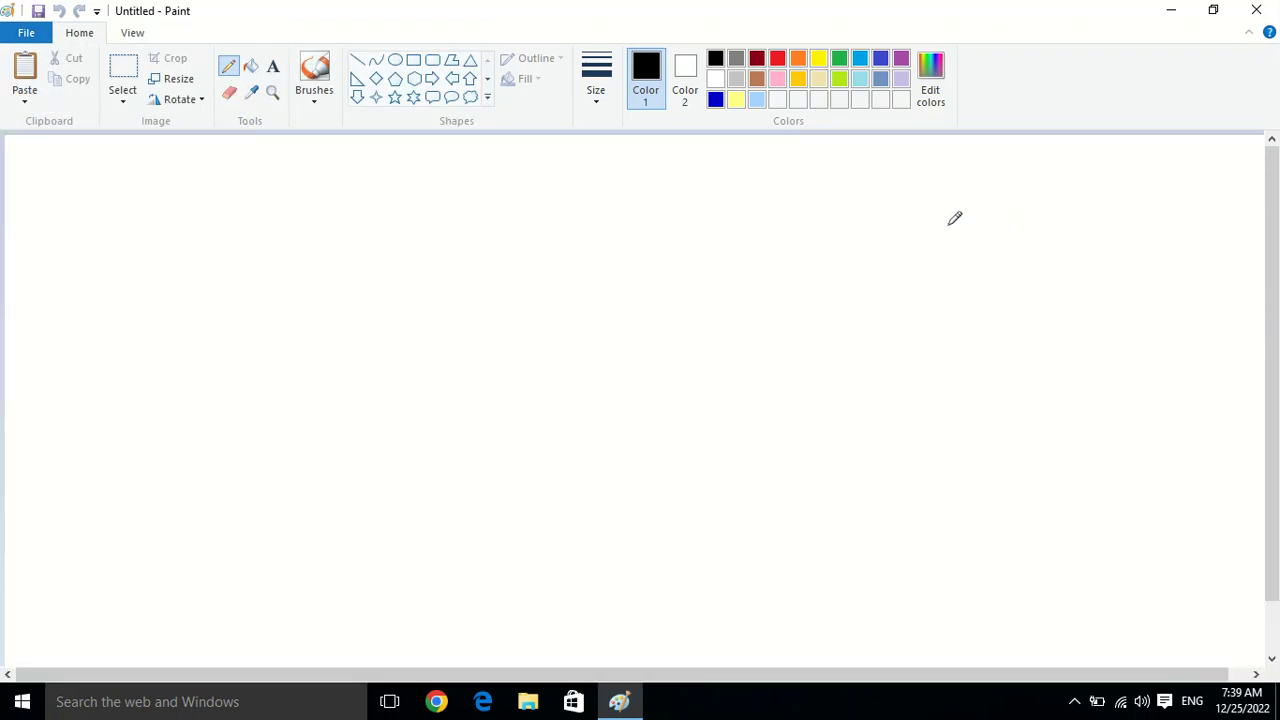
Step: Draw a large rounded rectangle and fill it with blue
click(434, 58)
drag(236, 182, 681, 469)
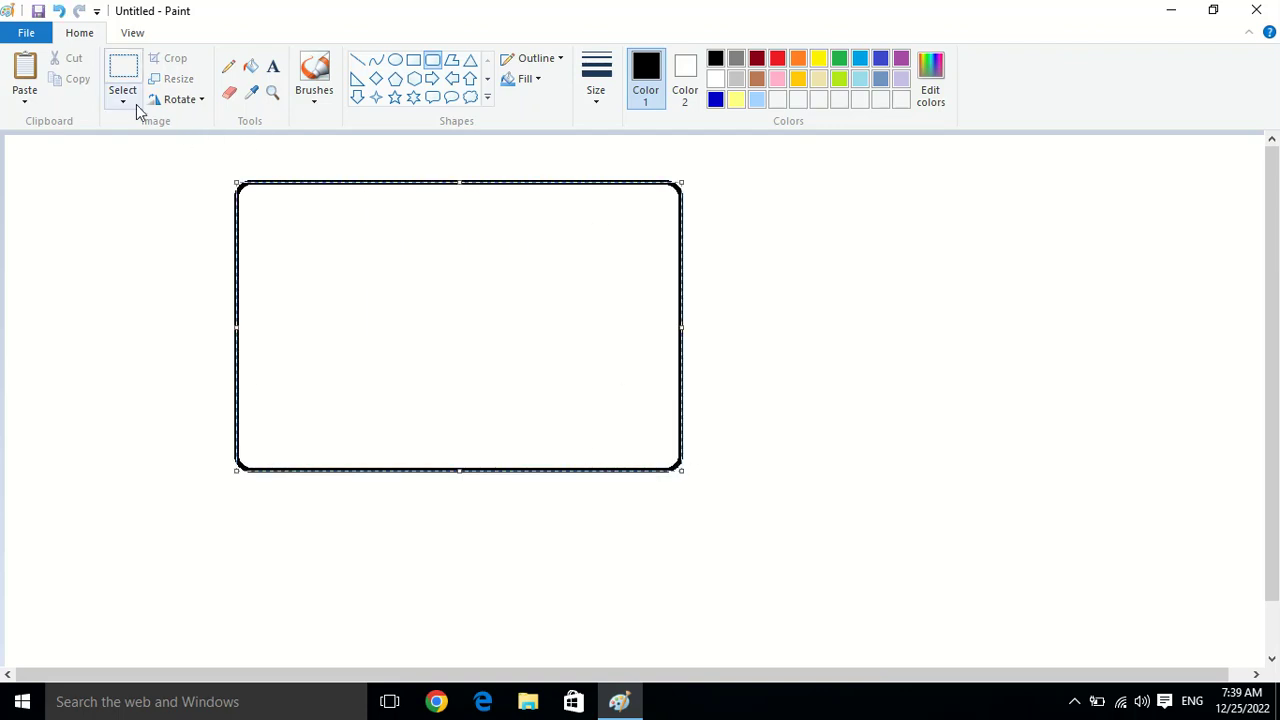
click(250, 66)
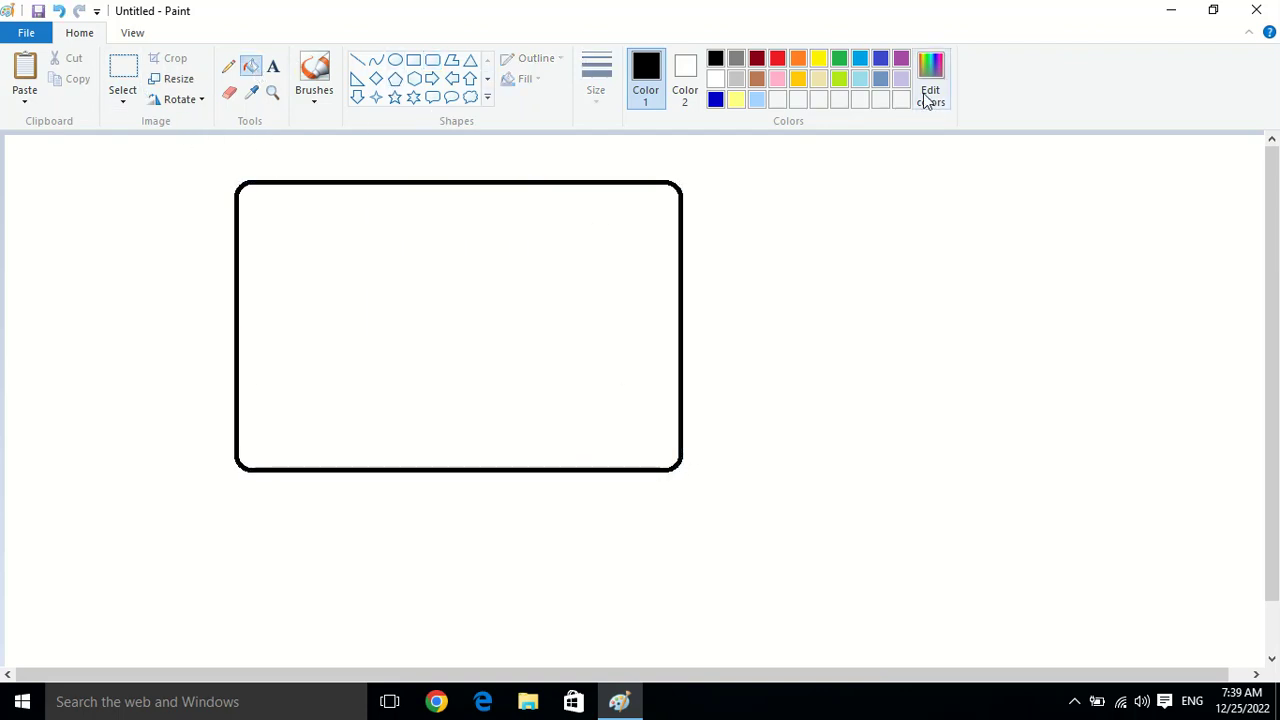
click(862, 62)
click(435, 234)
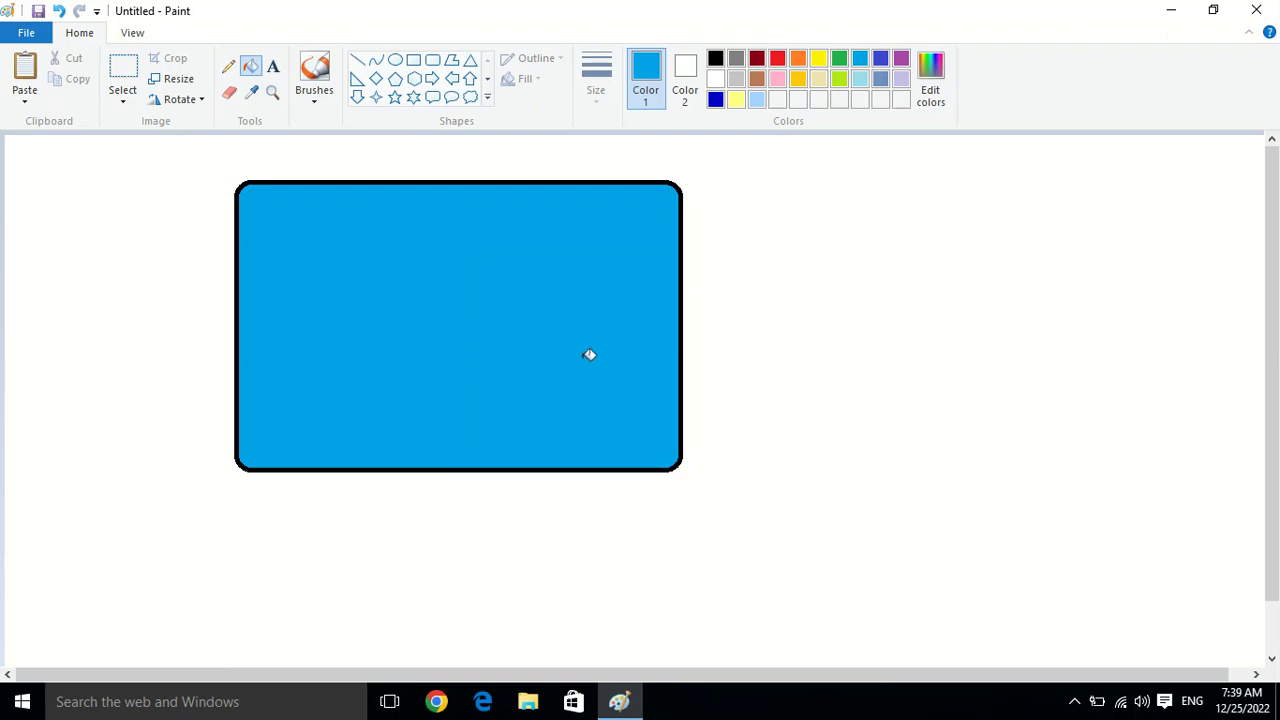
Step: Draw a tall rounded rectangle beside it and fill it with red
click(432, 59)
drag(731, 174, 918, 473)
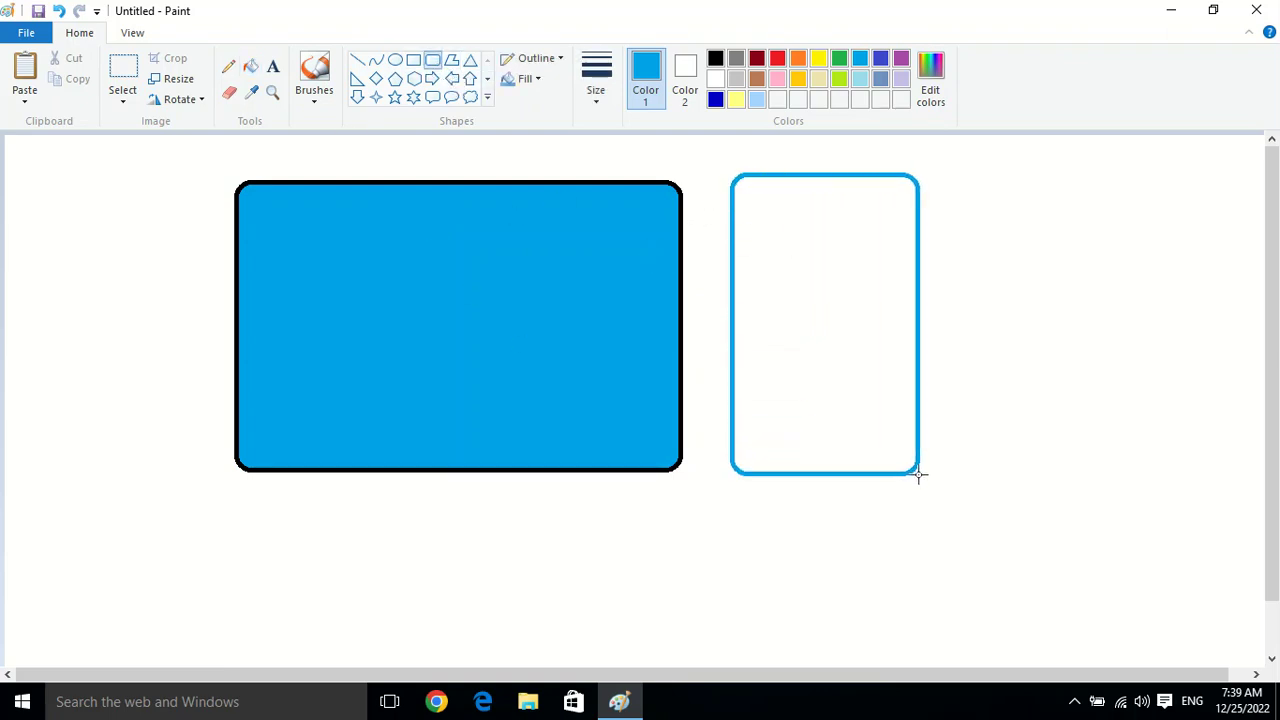
click(777, 58)
click(250, 66)
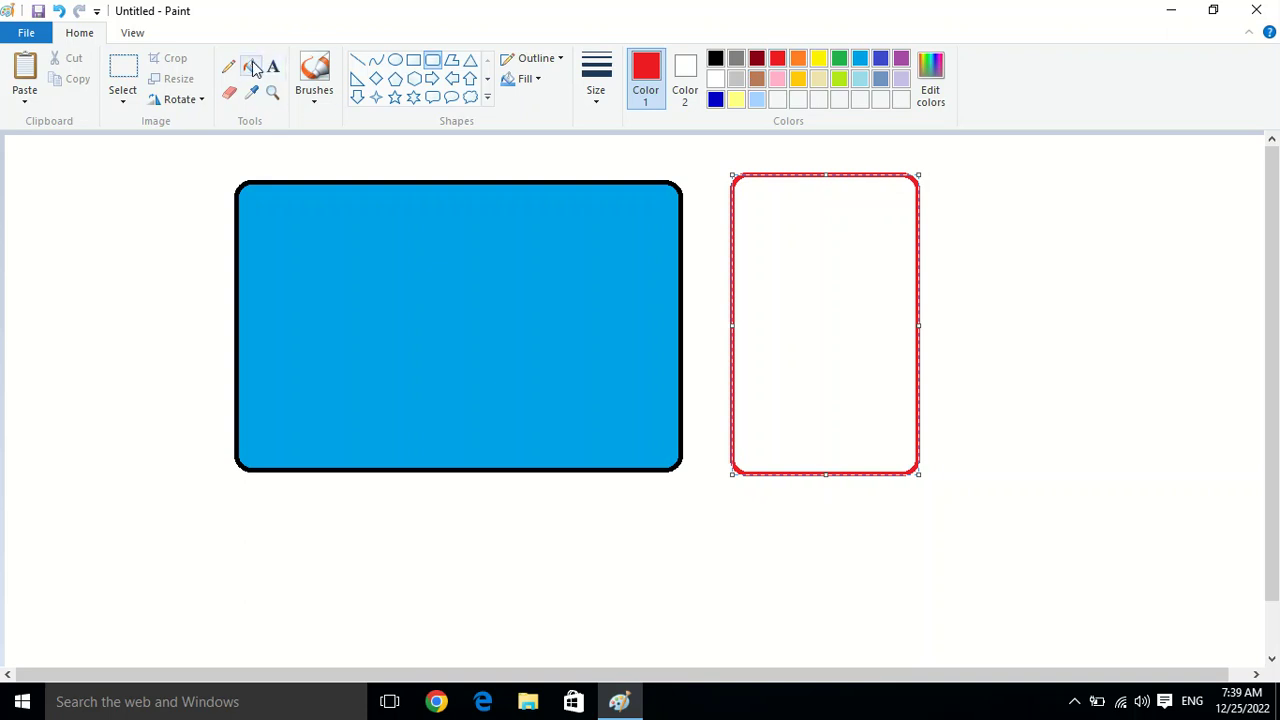
click(815, 285)
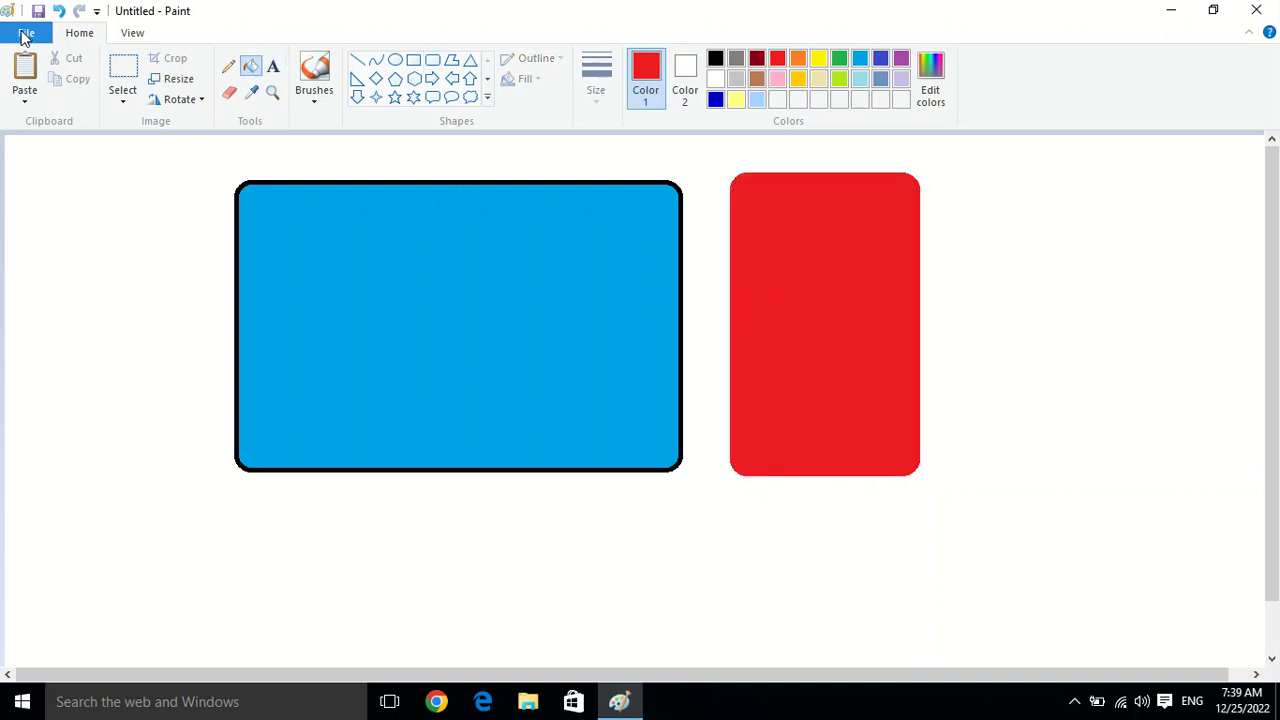
click(25, 33)
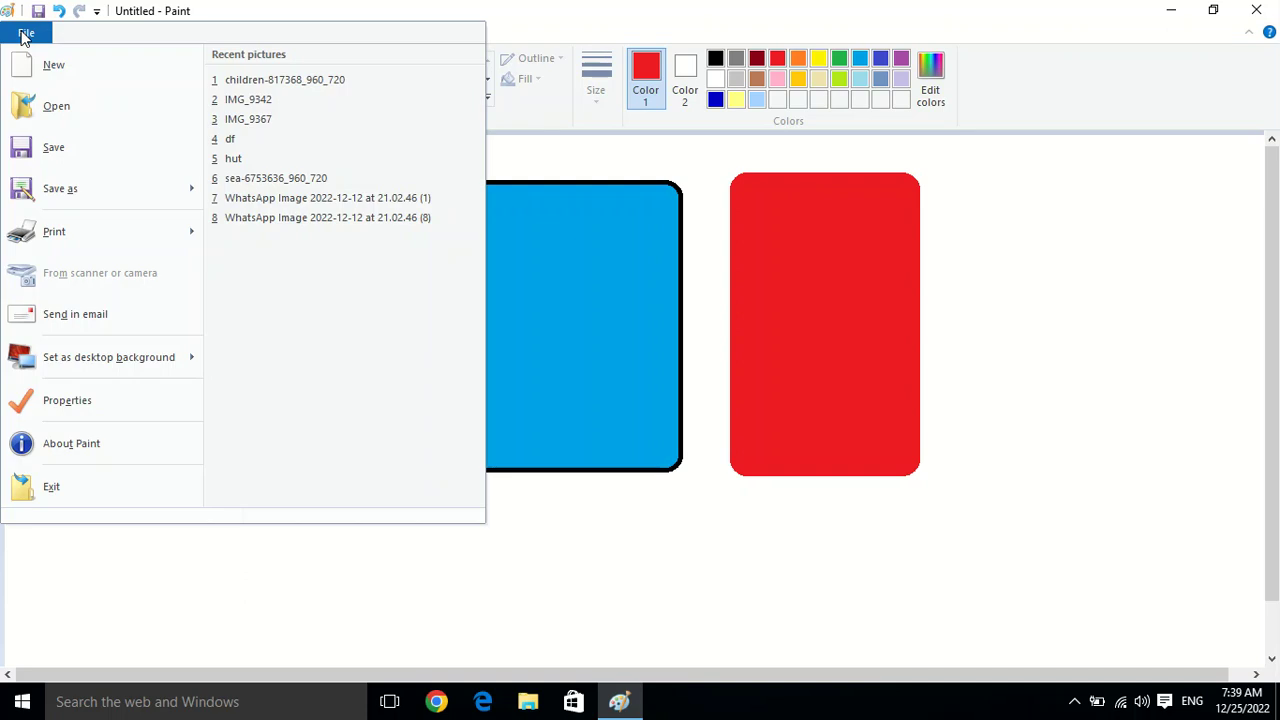
Step: Save the picture as a JPEG named kashipur in the Downloads folder
click(53, 152)
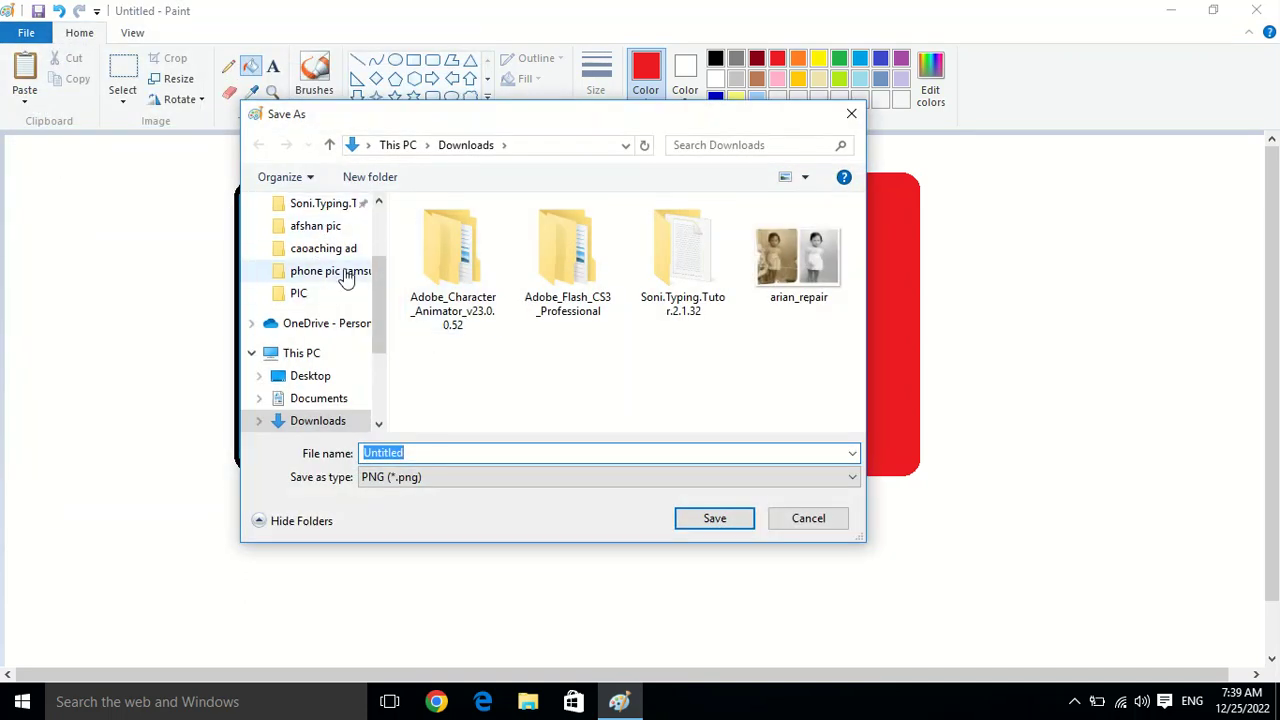
scroll(360, 270, up, 2)
click(327, 258)
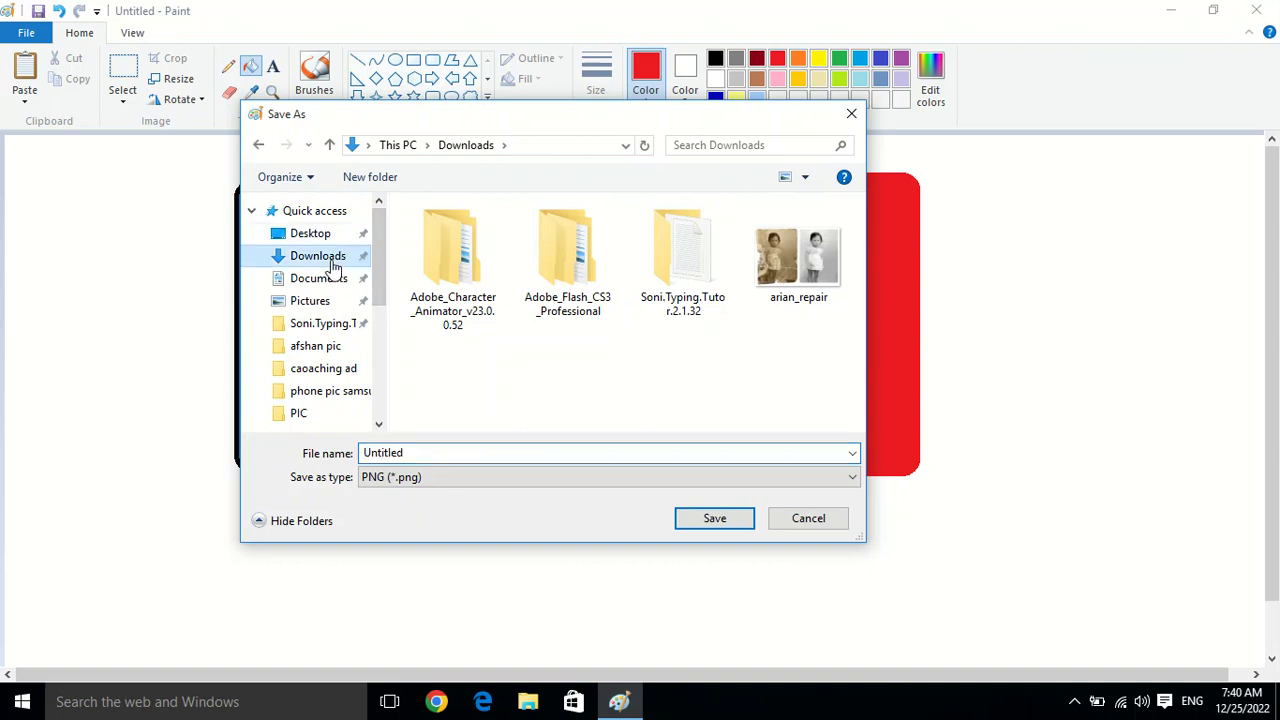
click(457, 480)
click(433, 553)
double_click(430, 452)
key(BackSpace)
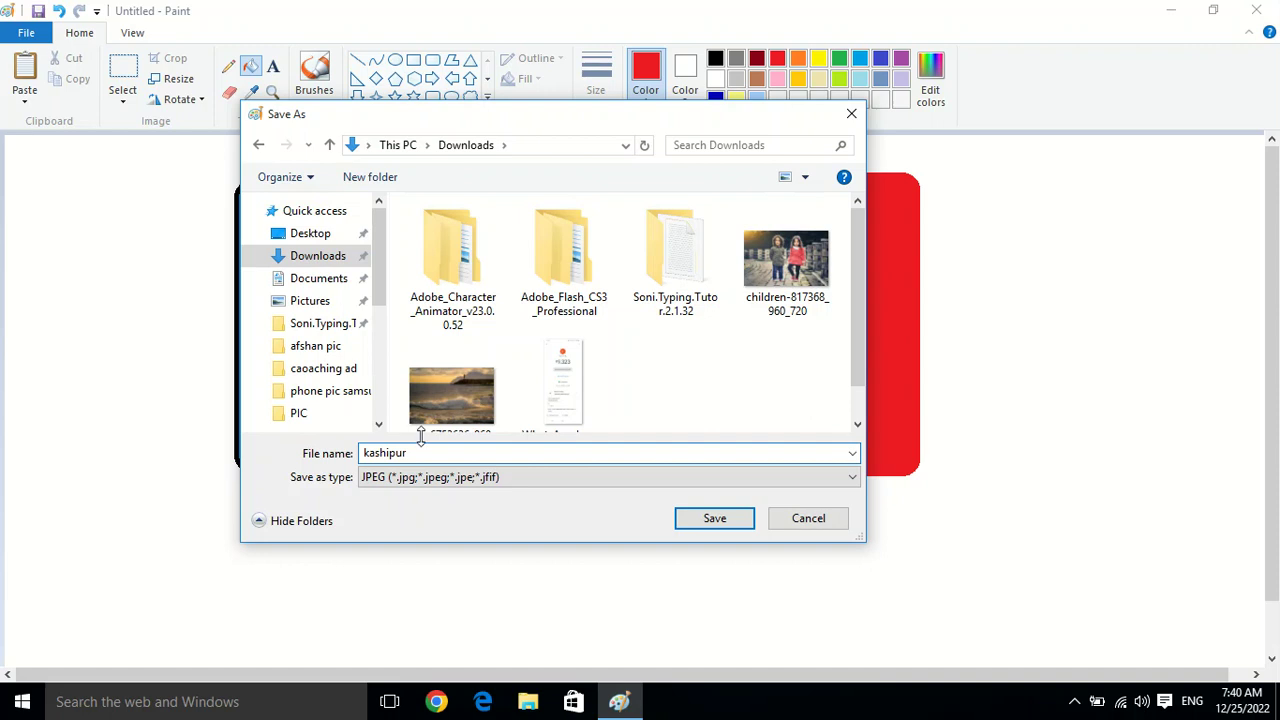
click(729, 523)
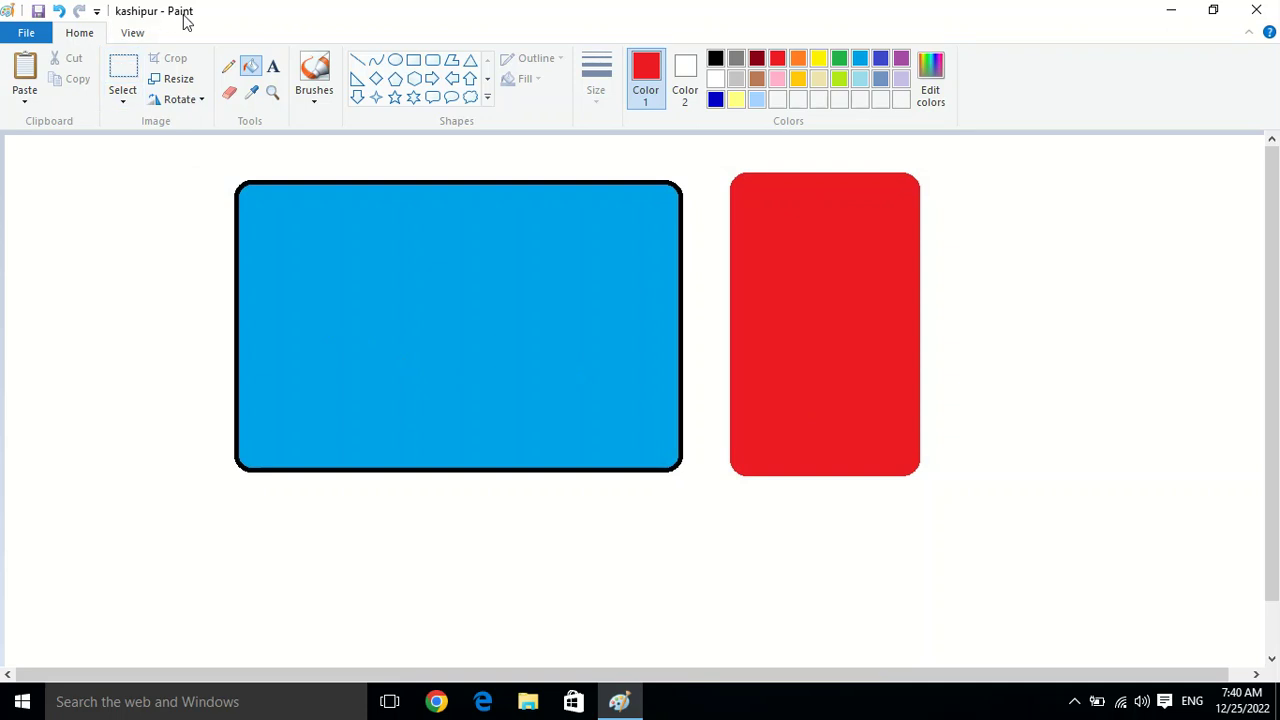
click(28, 31)
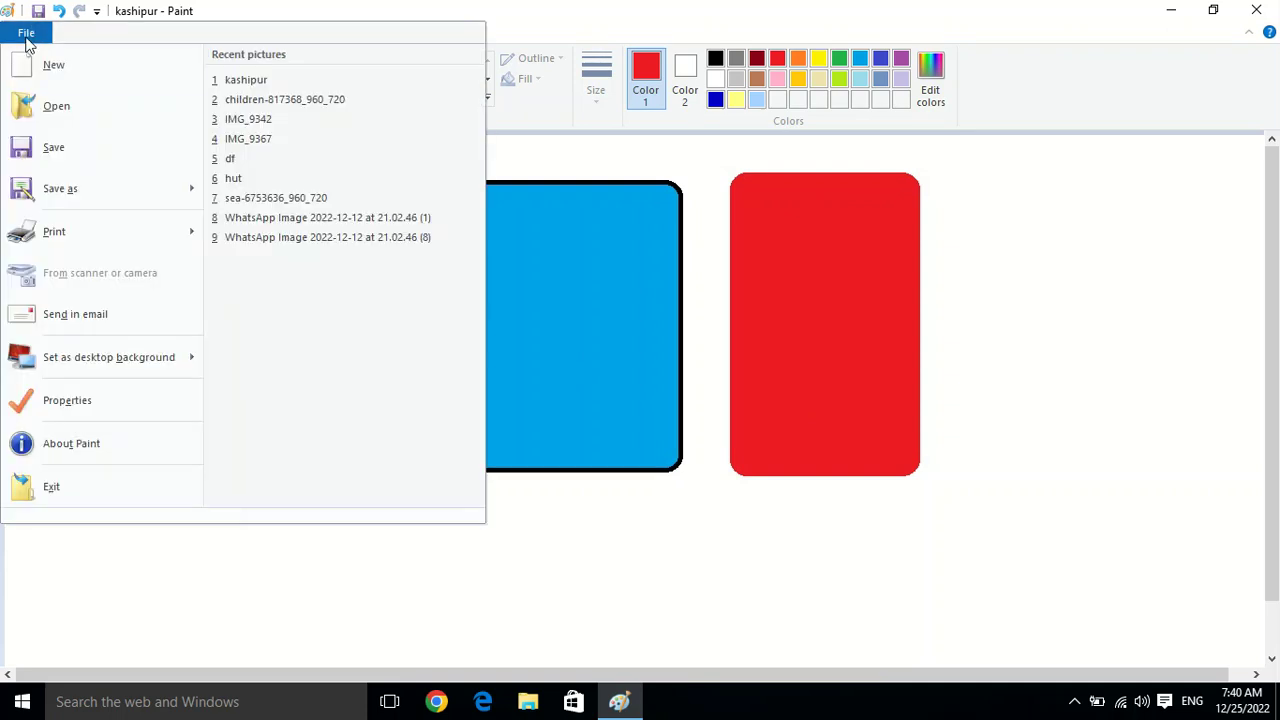
Step: Start a new blank canvas, then reopen kashipur from Downloads
click(18, 63)
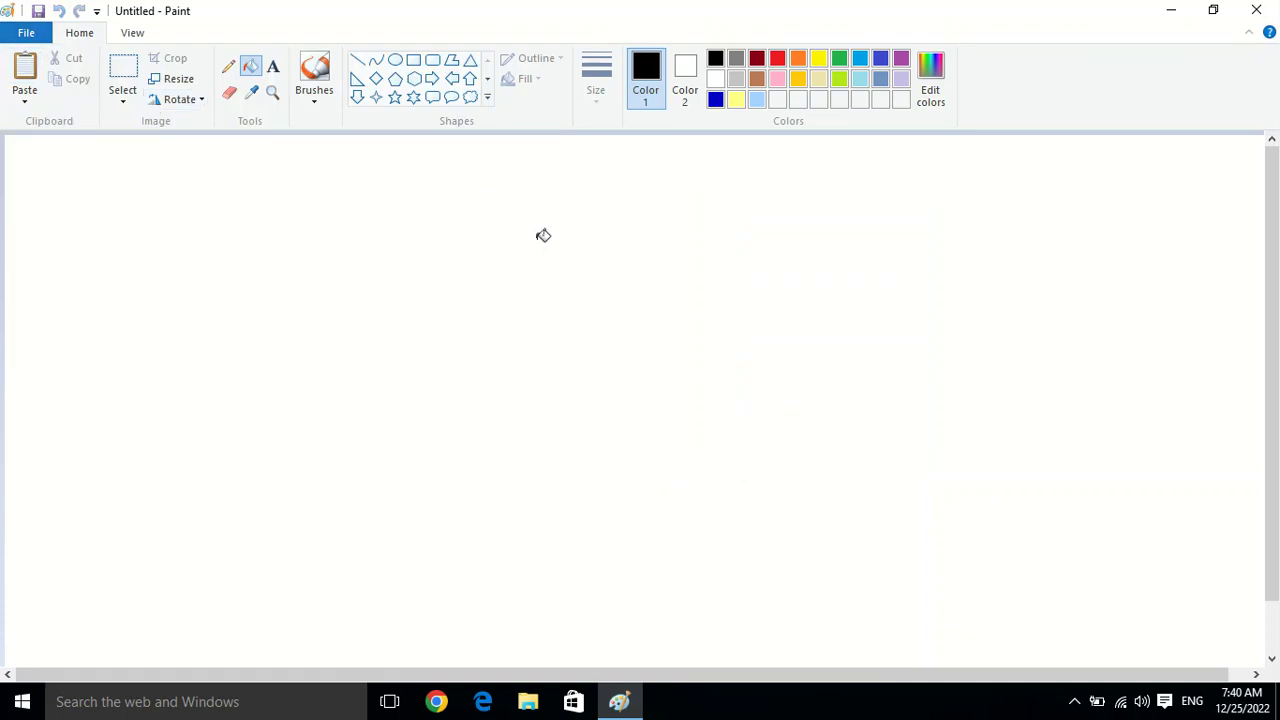
click(36, 35)
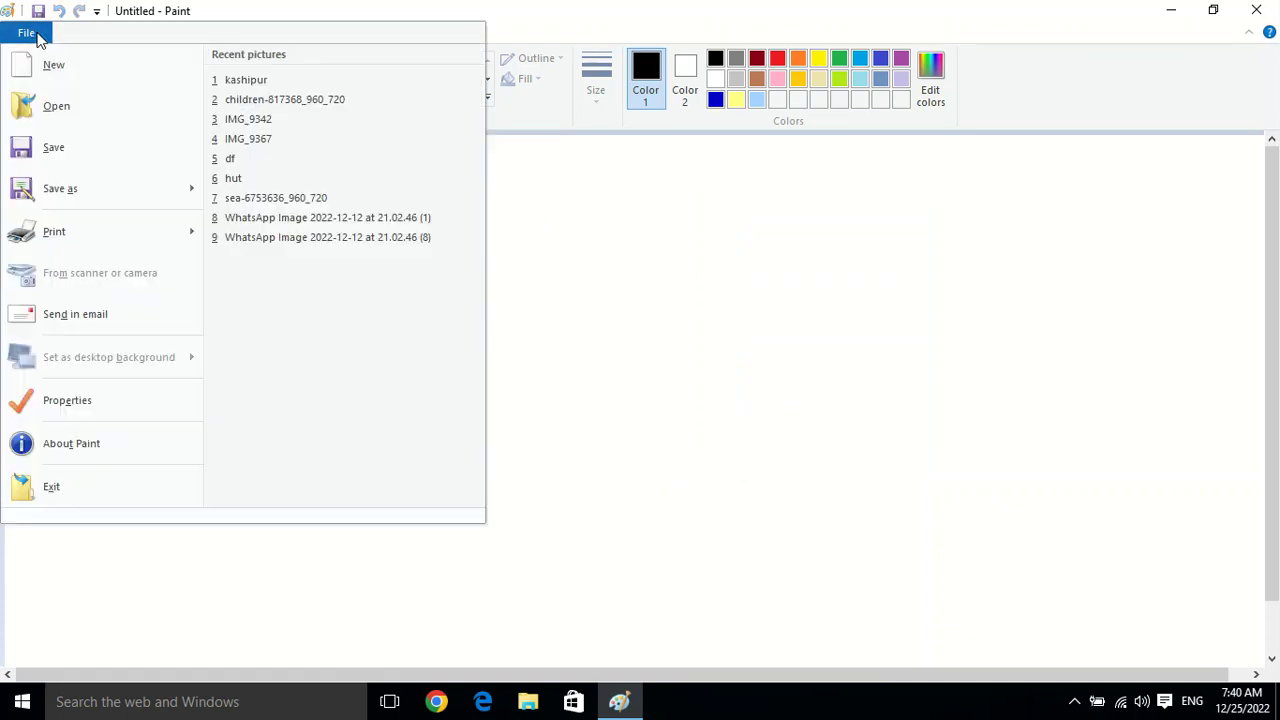
click(43, 116)
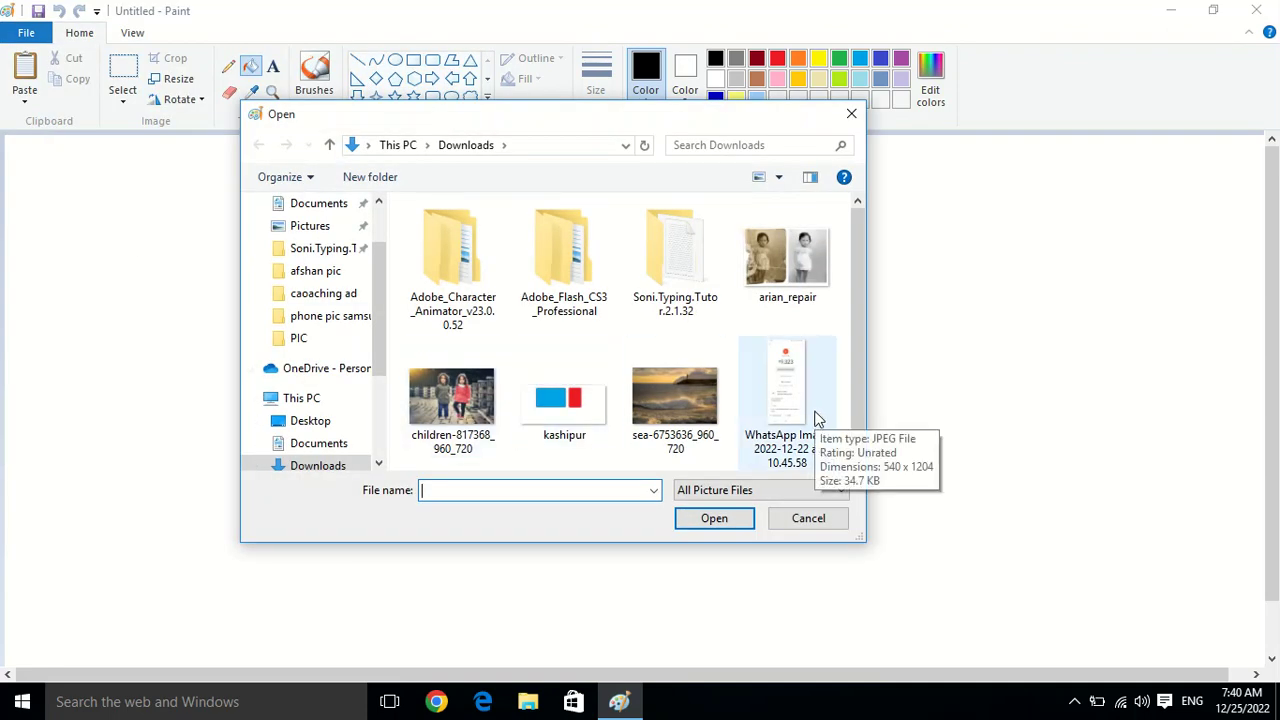
click(566, 405)
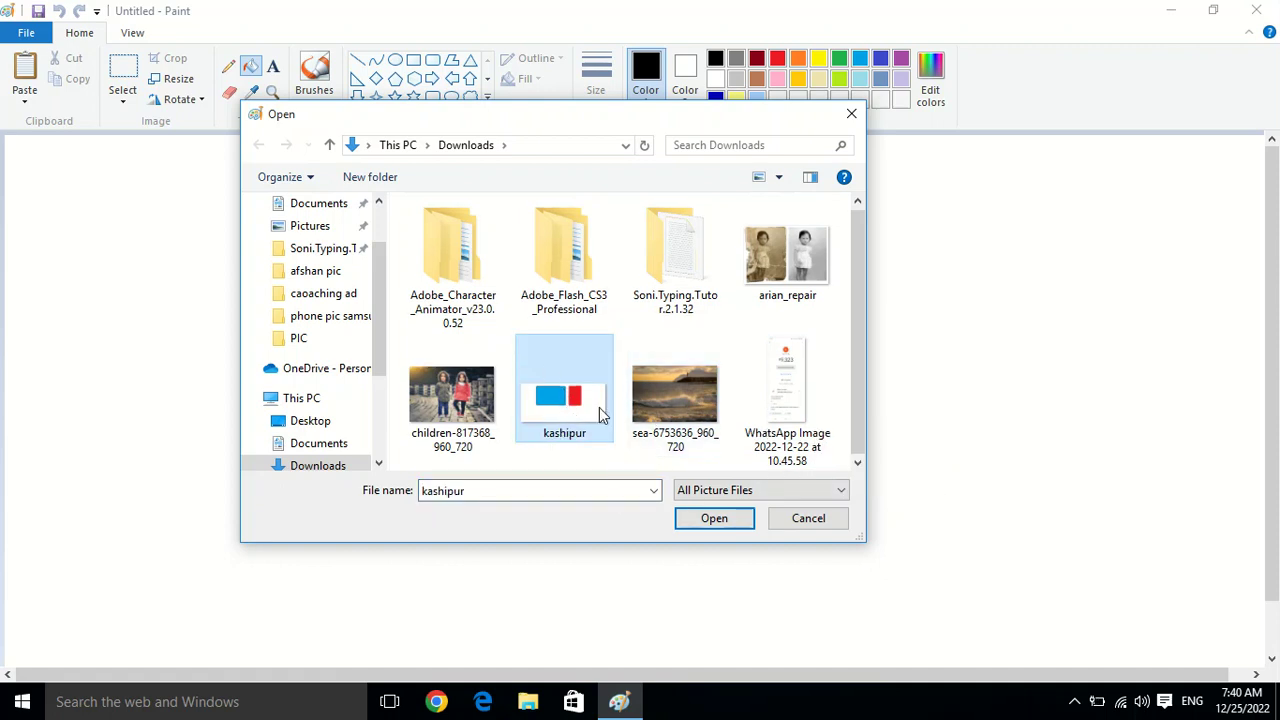
click(728, 521)
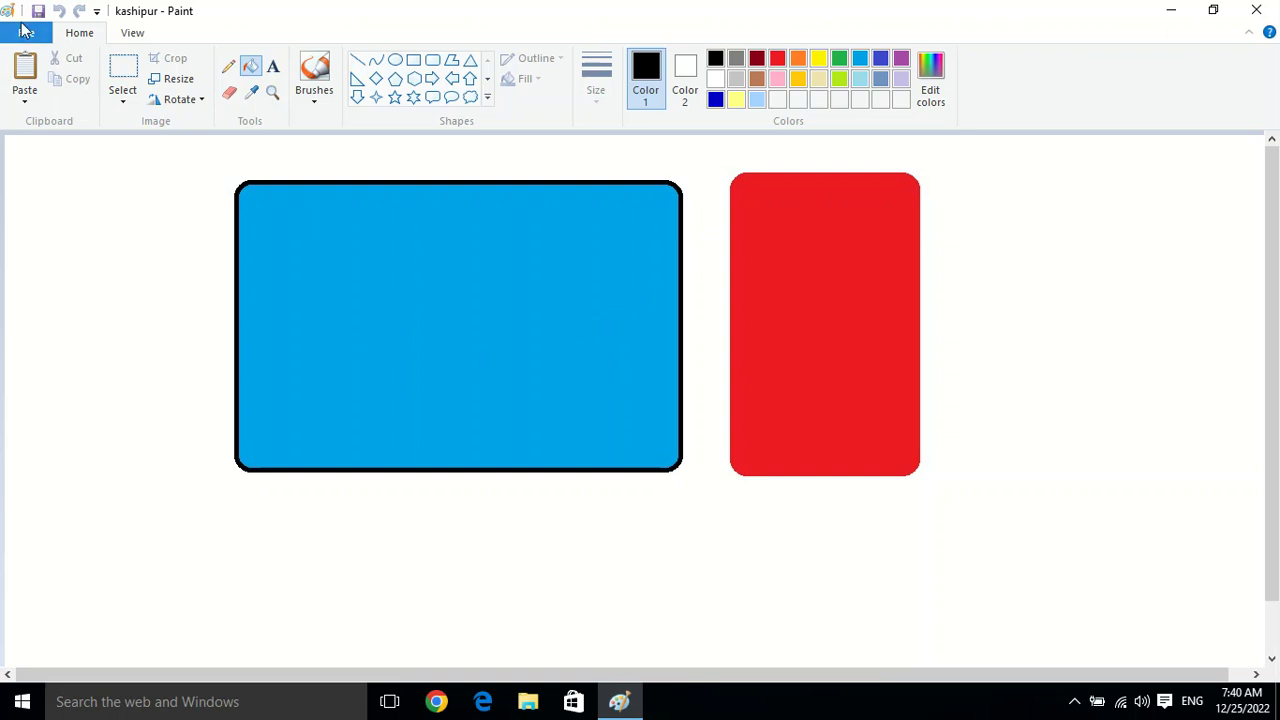
Step: Use Save as to store a copy named ramnagar in Downloads
click(26, 31)
mouse_move(70, 190)
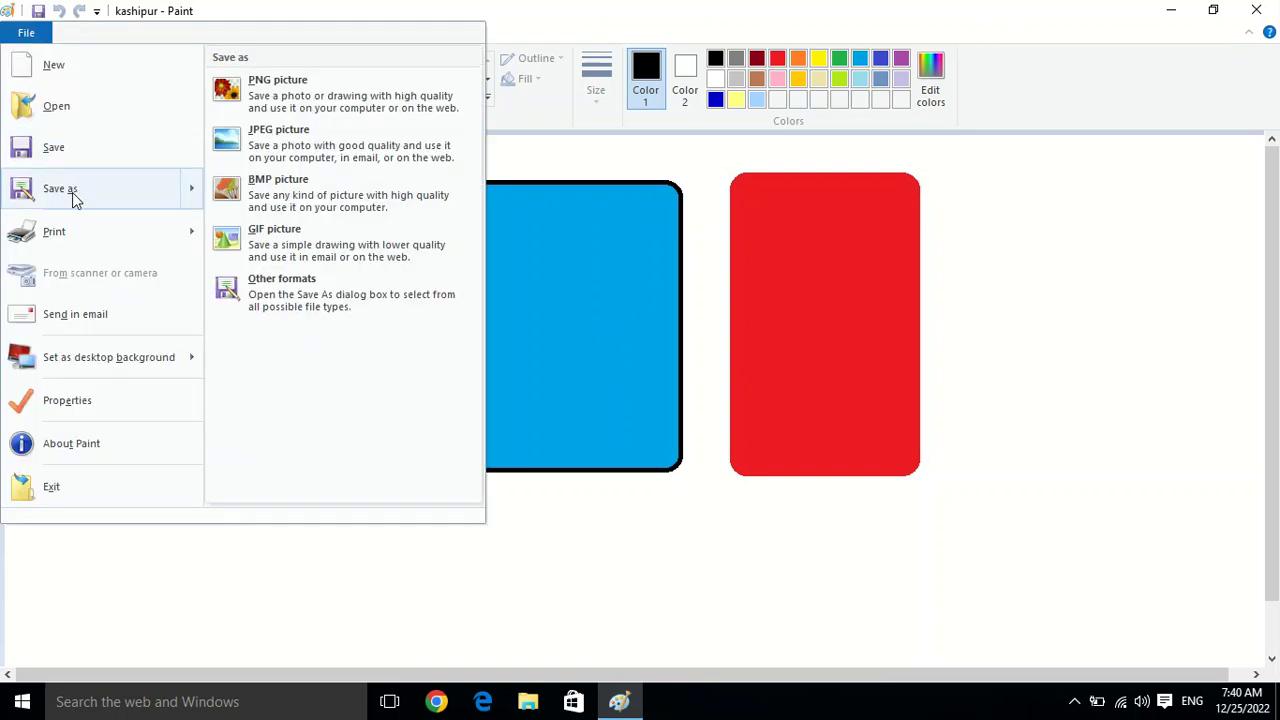
click(72, 190)
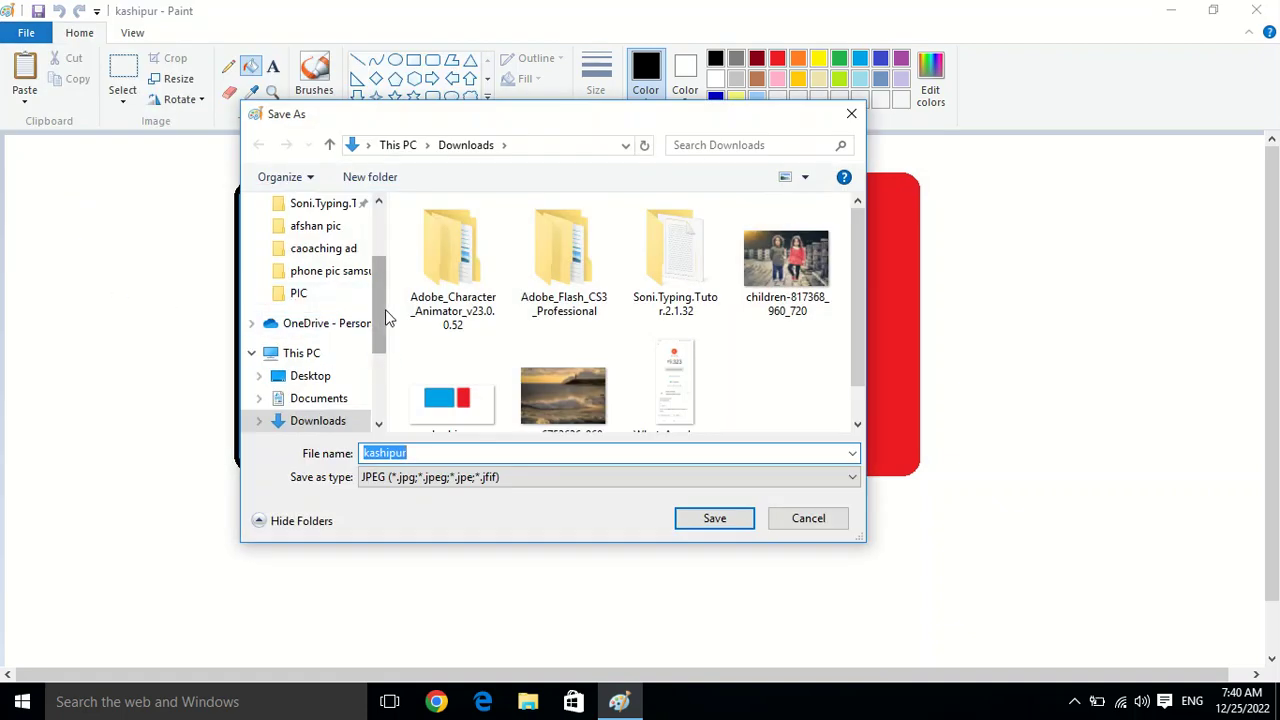
drag(381, 288, 377, 226)
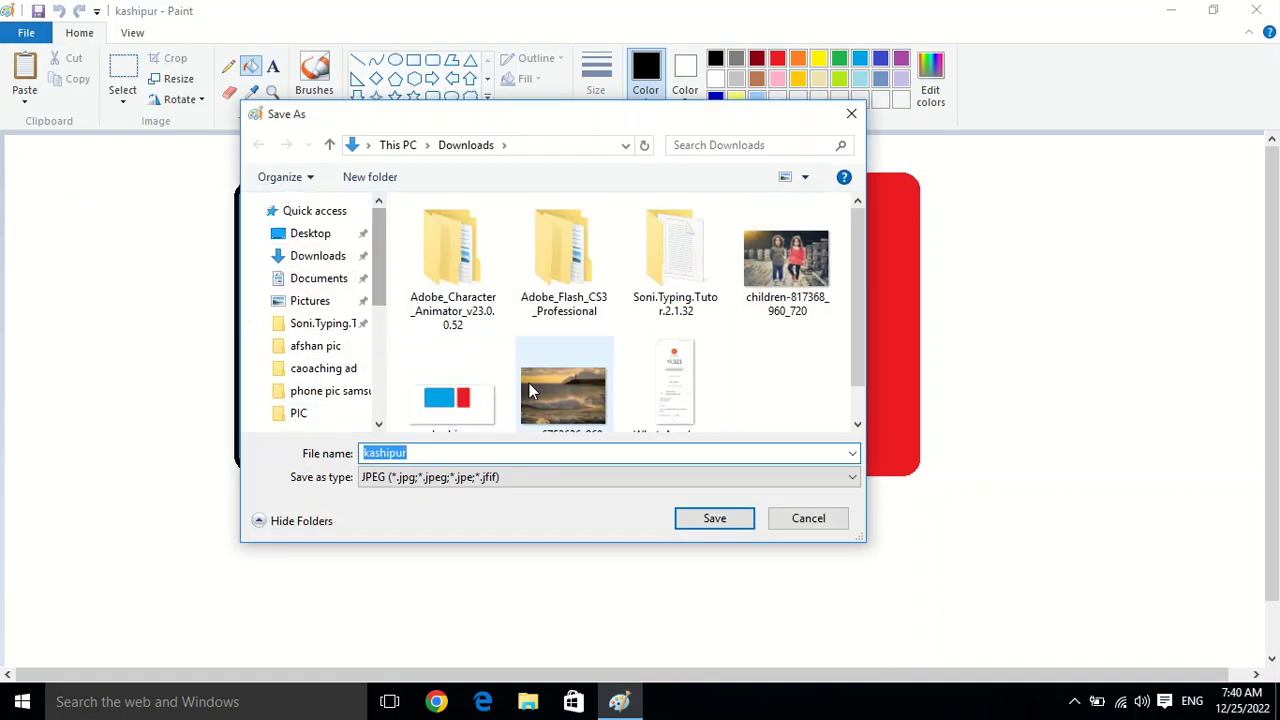
drag(862, 309, 853, 337)
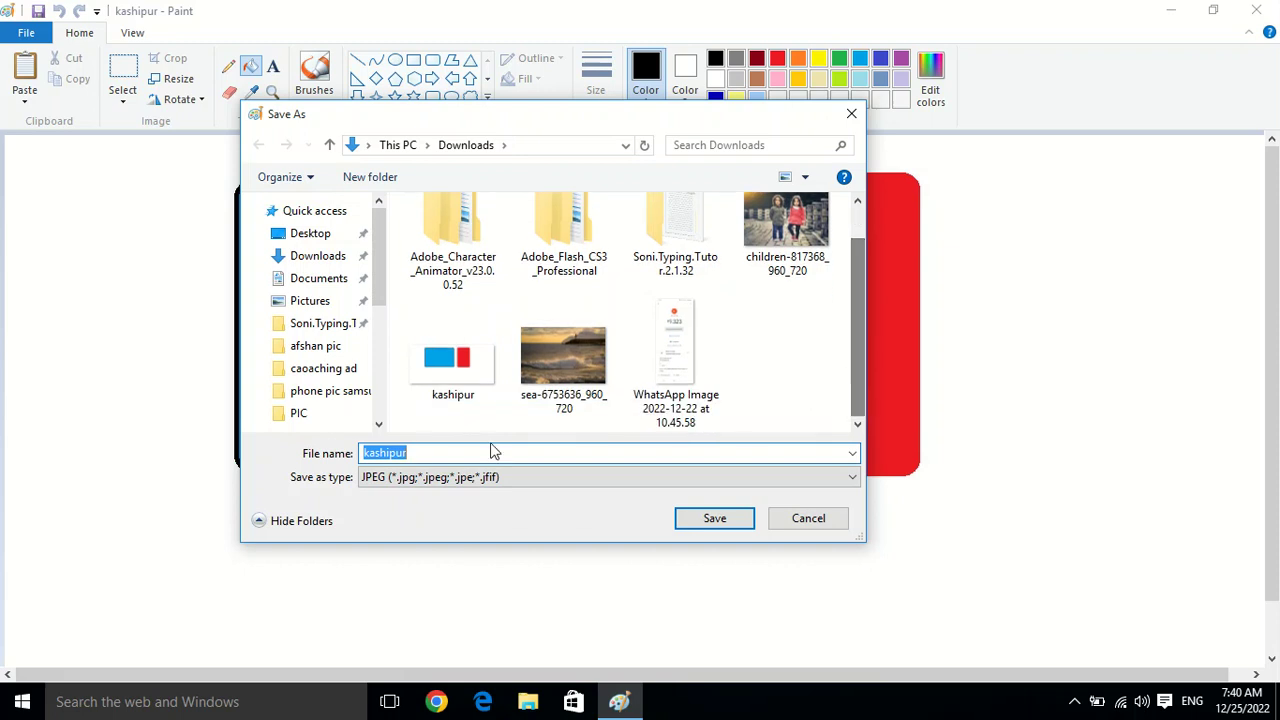
click(449, 458)
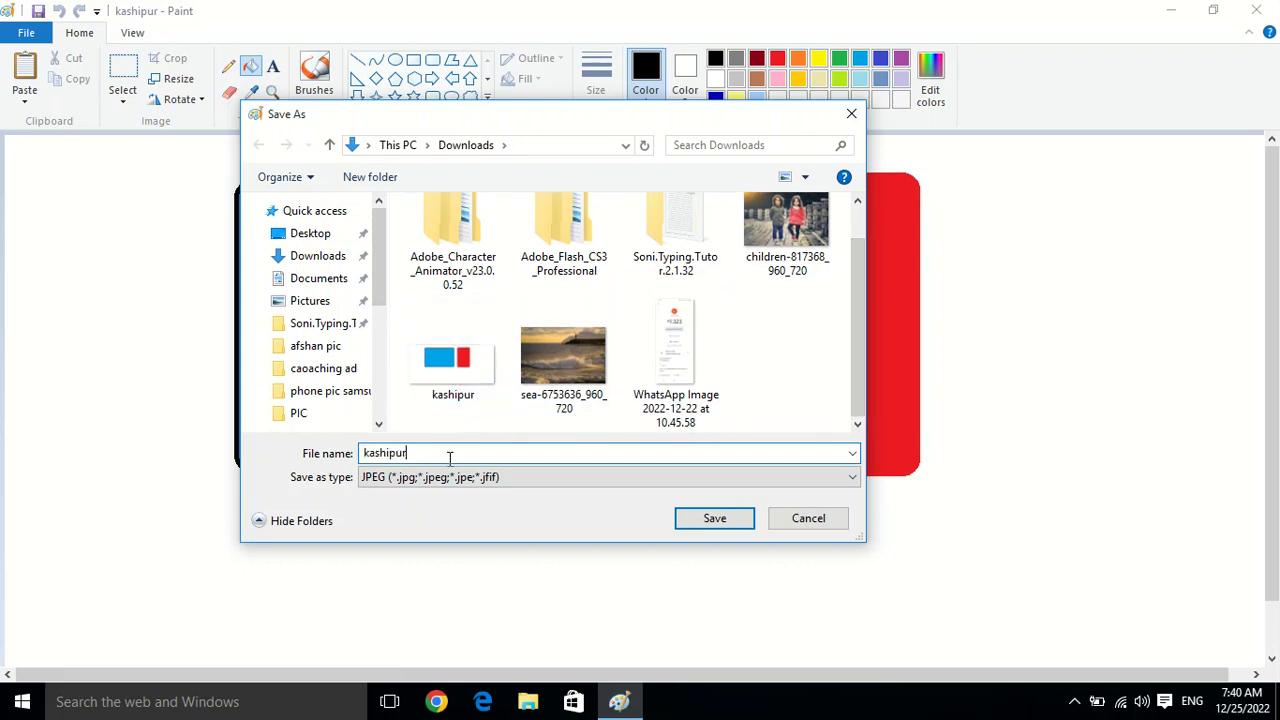
key(BackSpace)
key(BackSpace)
key(BackSpace)
key(BackSpace)
key(BackSpace)
key(Return)
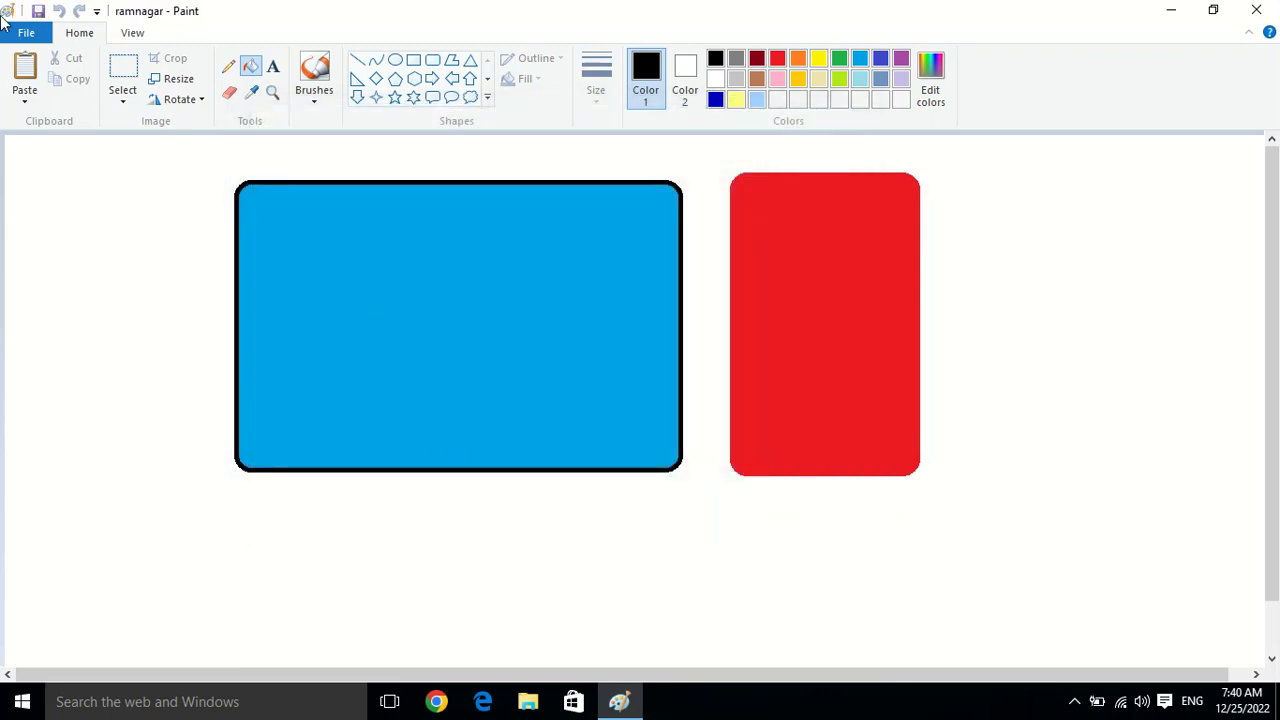
Step: Browse kashipur and ramnagar in the Open dialog, then cancel without opening anything
click(26, 33)
click(30, 103)
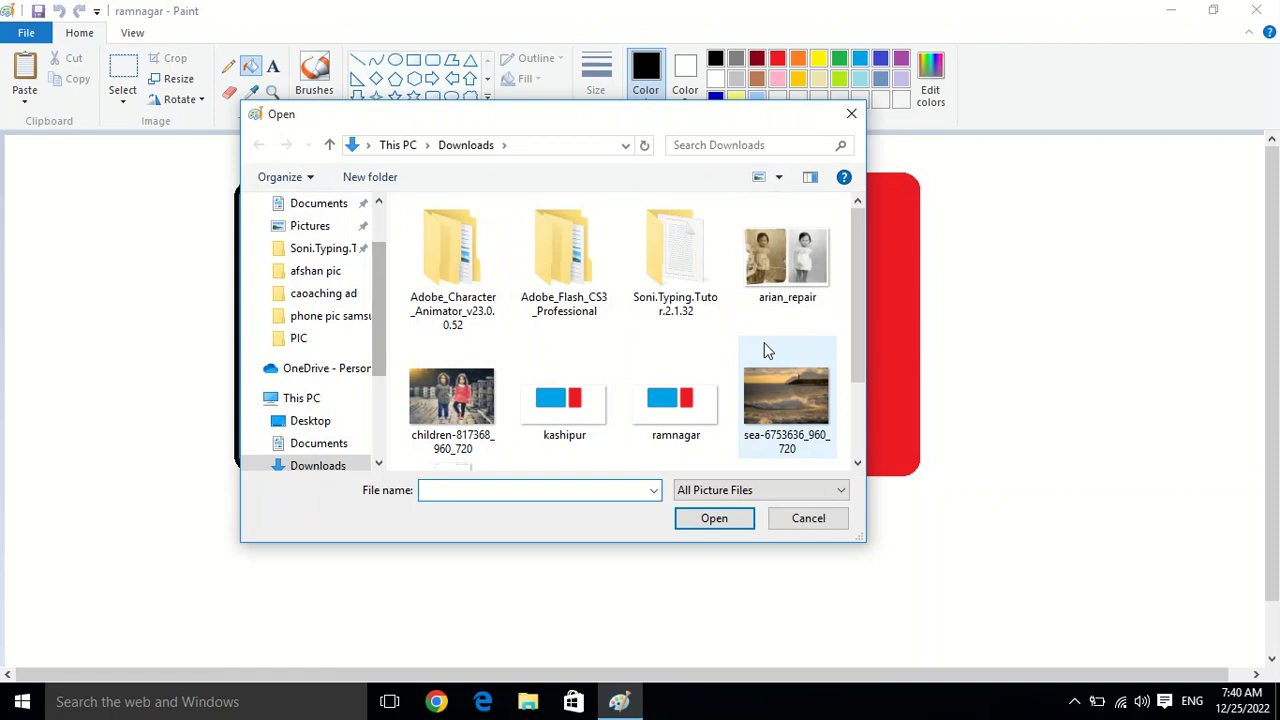
scroll(858, 303, down, 2)
click(563, 298)
click(680, 297)
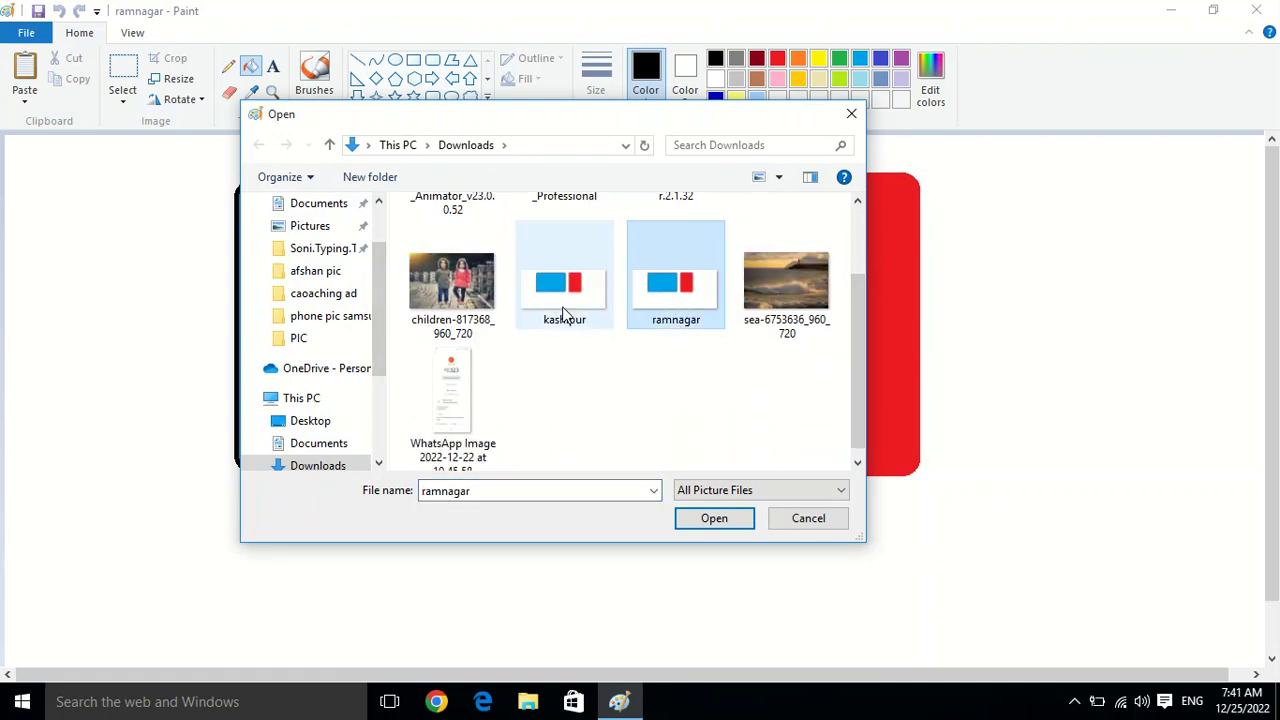
click(563, 313)
click(678, 296)
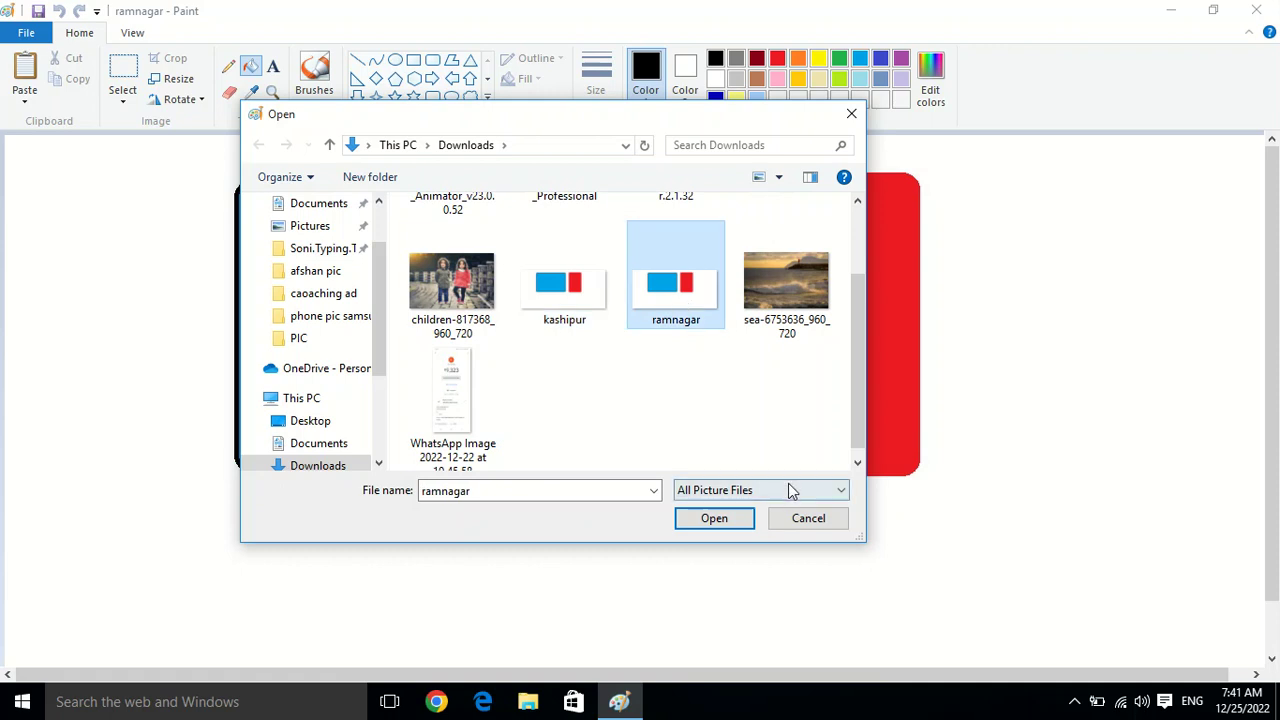
click(806, 519)
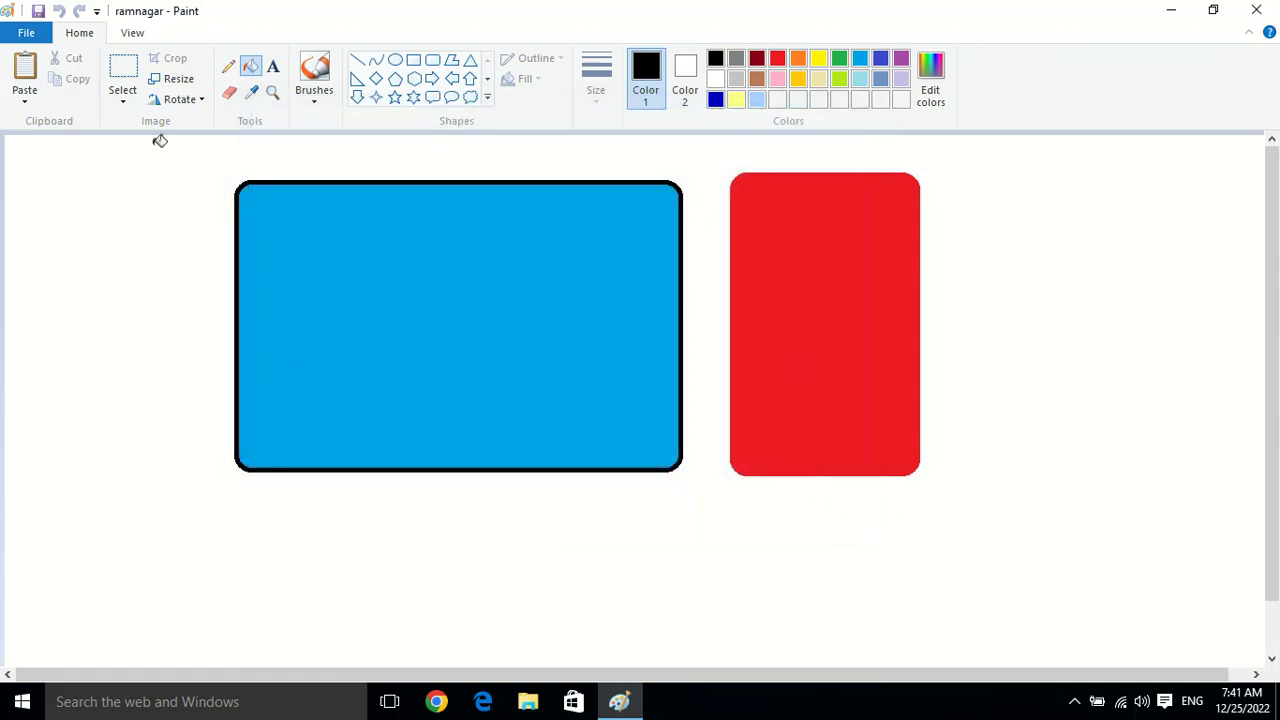
click(28, 33)
Step: Show the print preview of the ramnagar picture
mouse_move(50, 198)
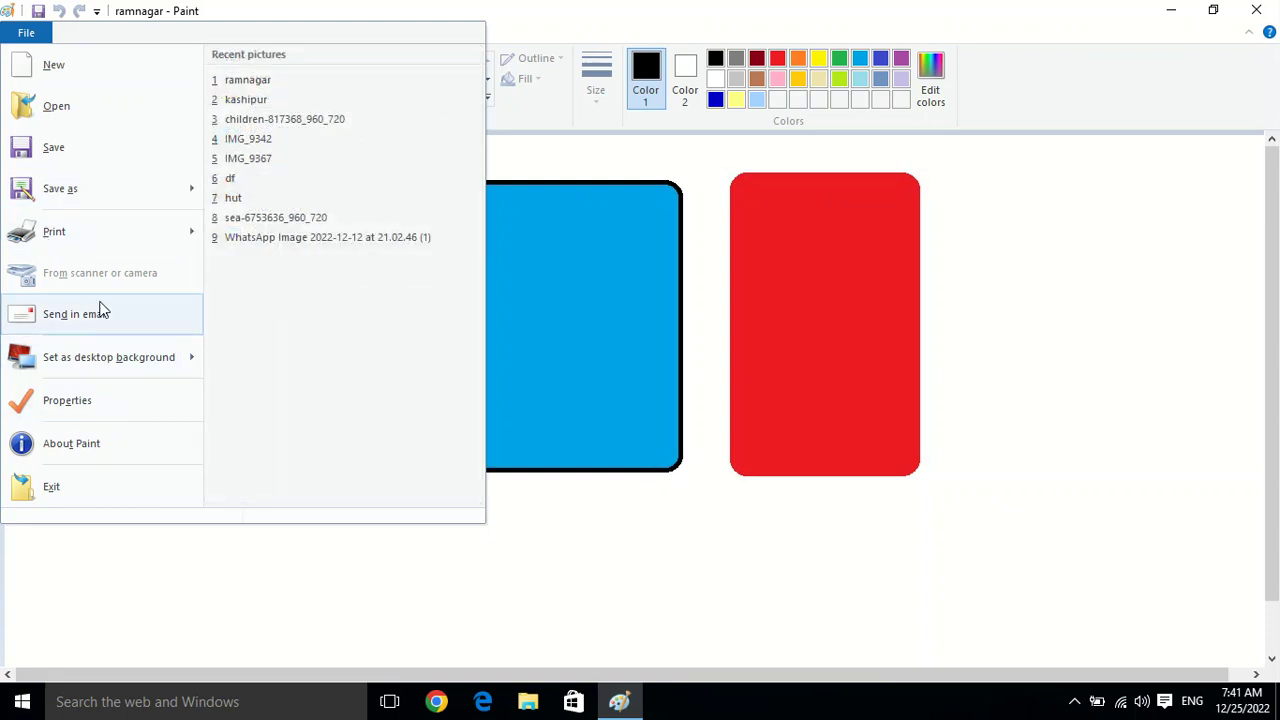
mouse_move(128, 231)
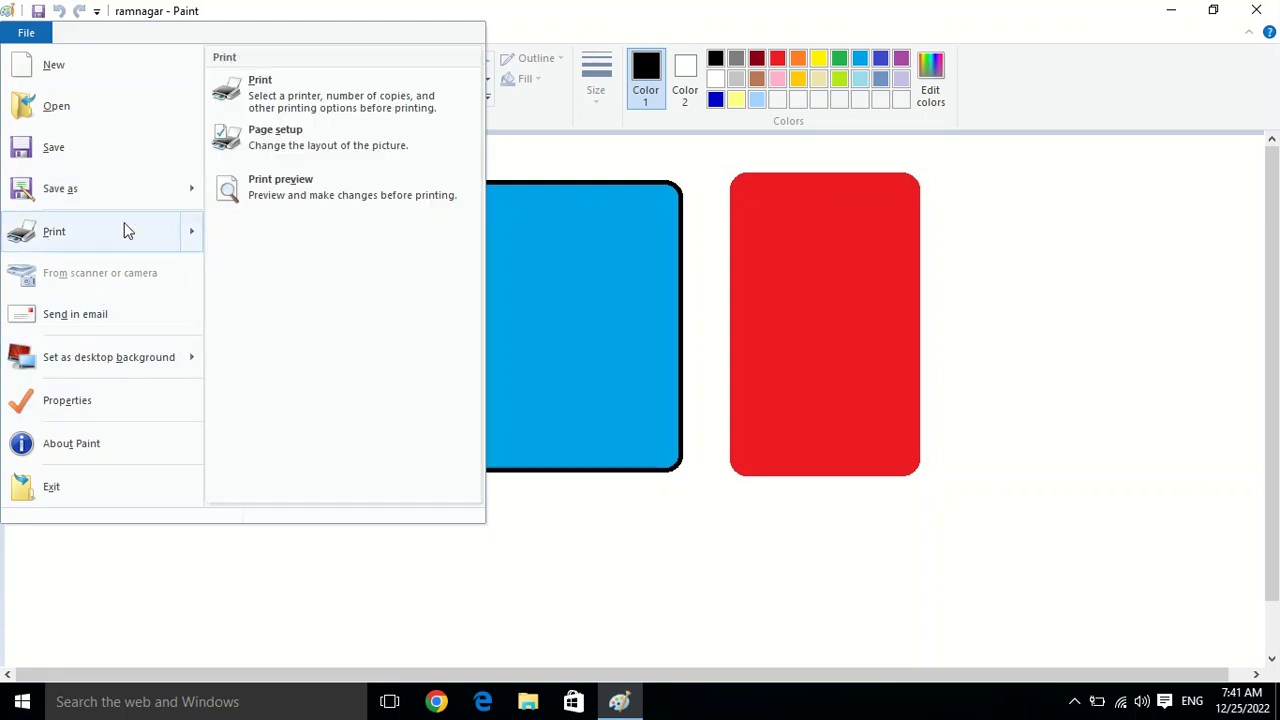
click(300, 200)
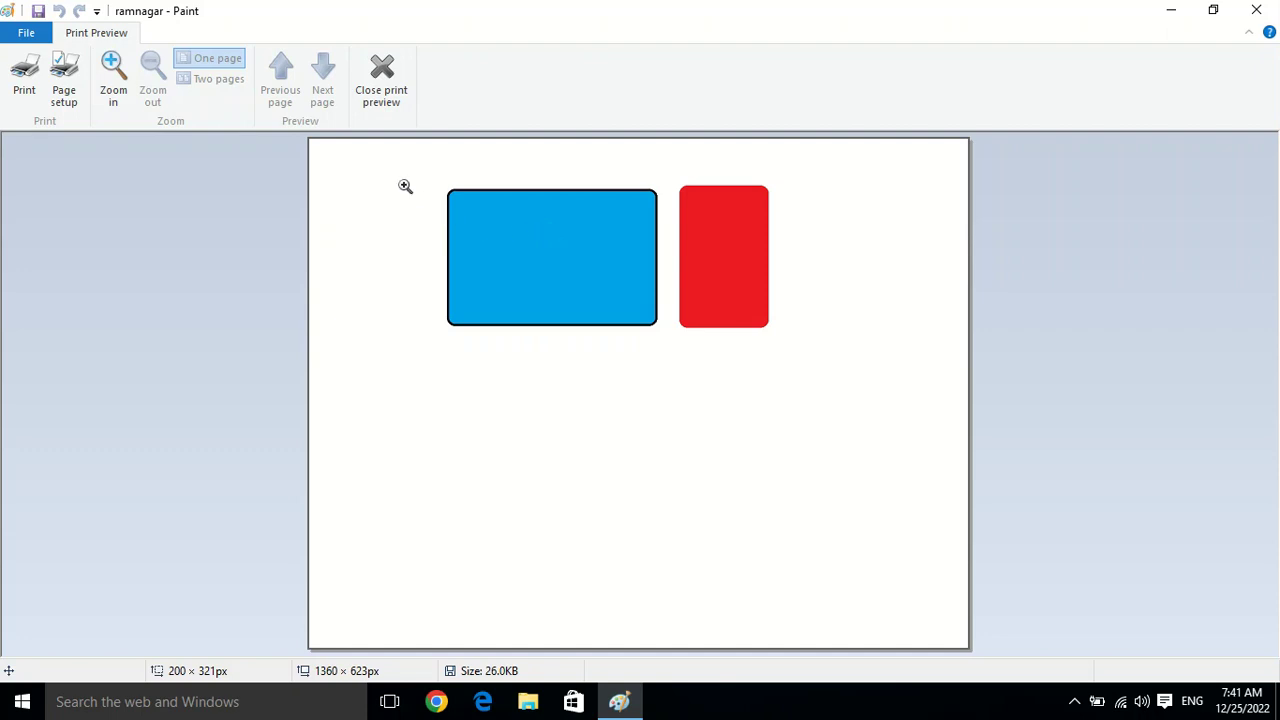
Step: Set the page to A4 paper in portrait orientation, then close the print preview
click(62, 85)
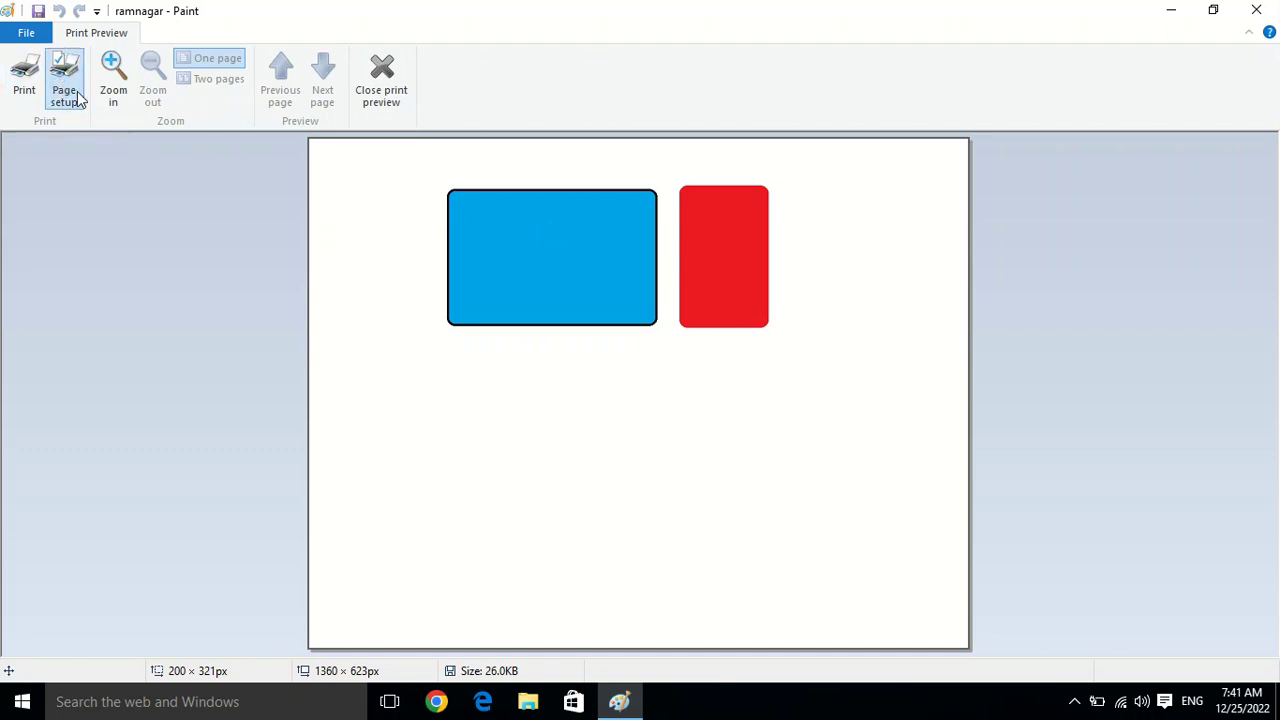
click(743, 212)
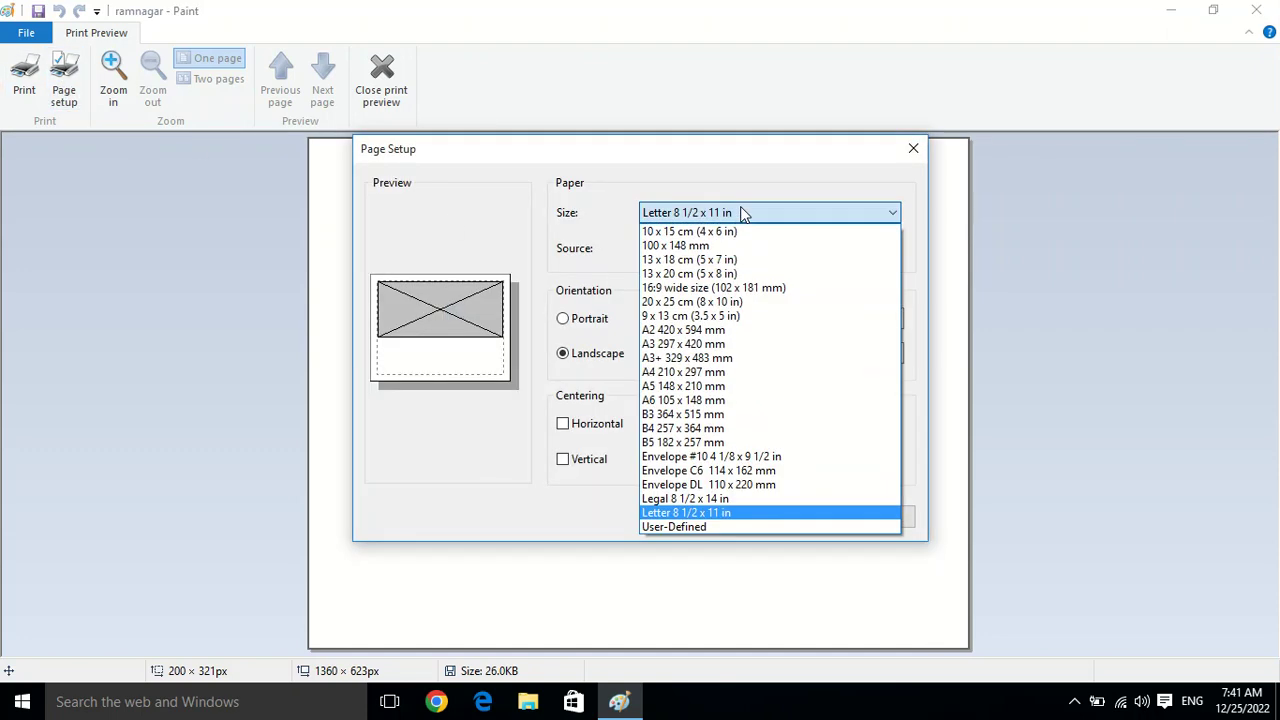
key(a)
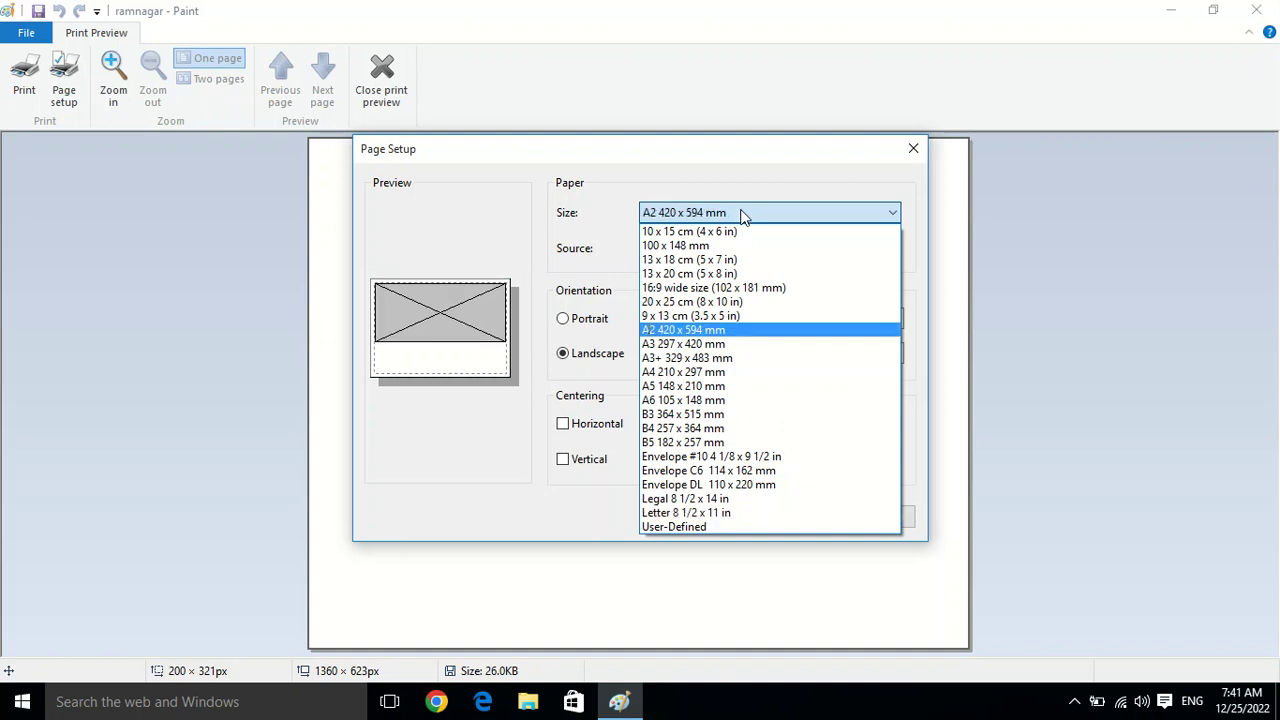
key(Down)
key(Down)
key(Down)
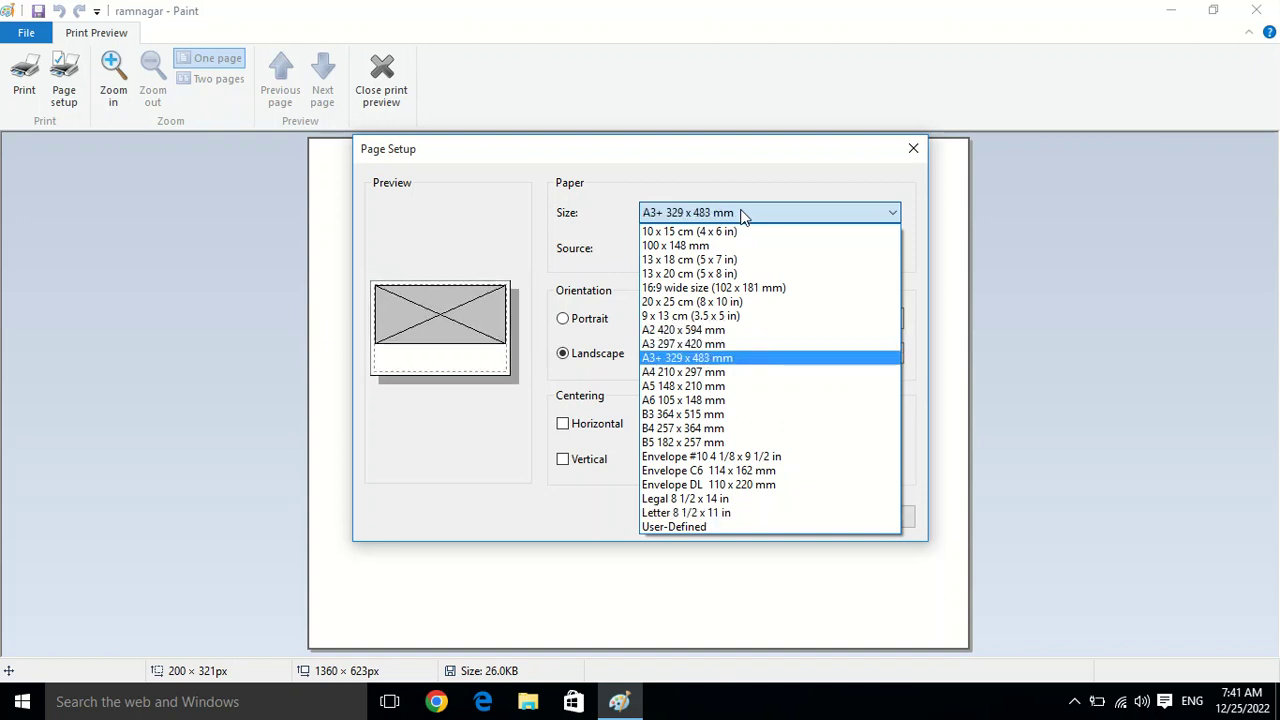
click(743, 213)
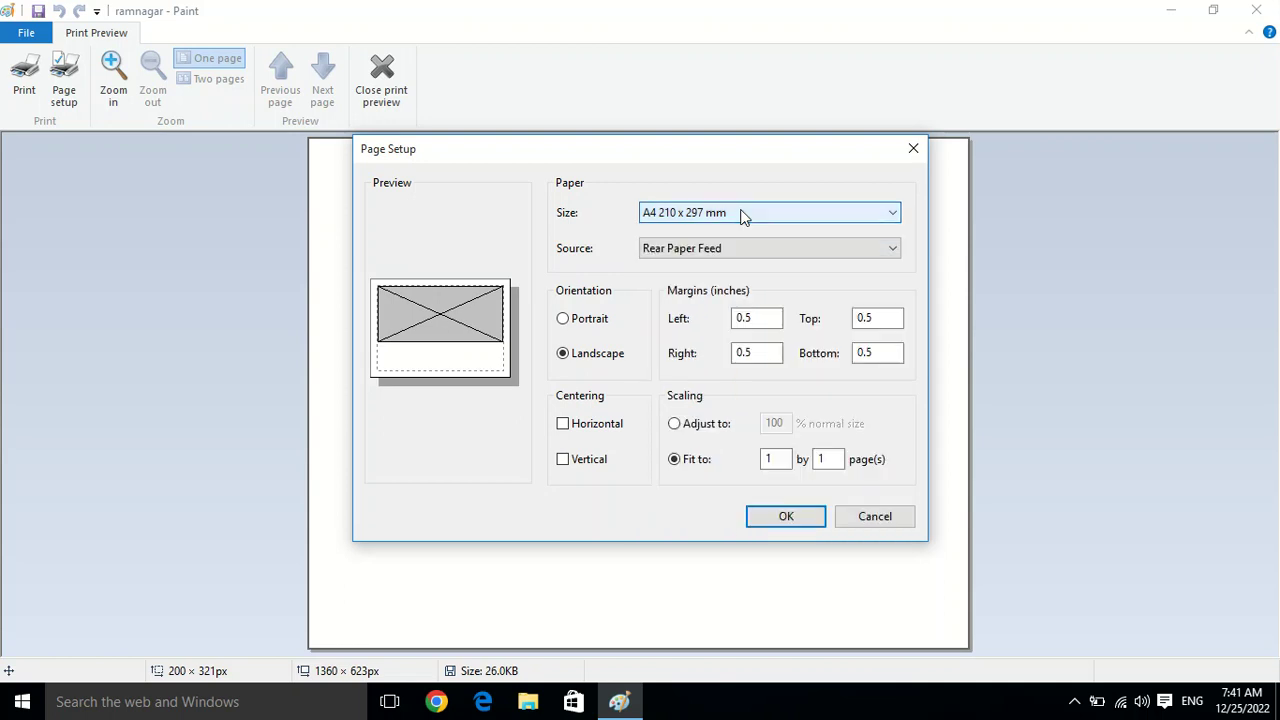
click(565, 320)
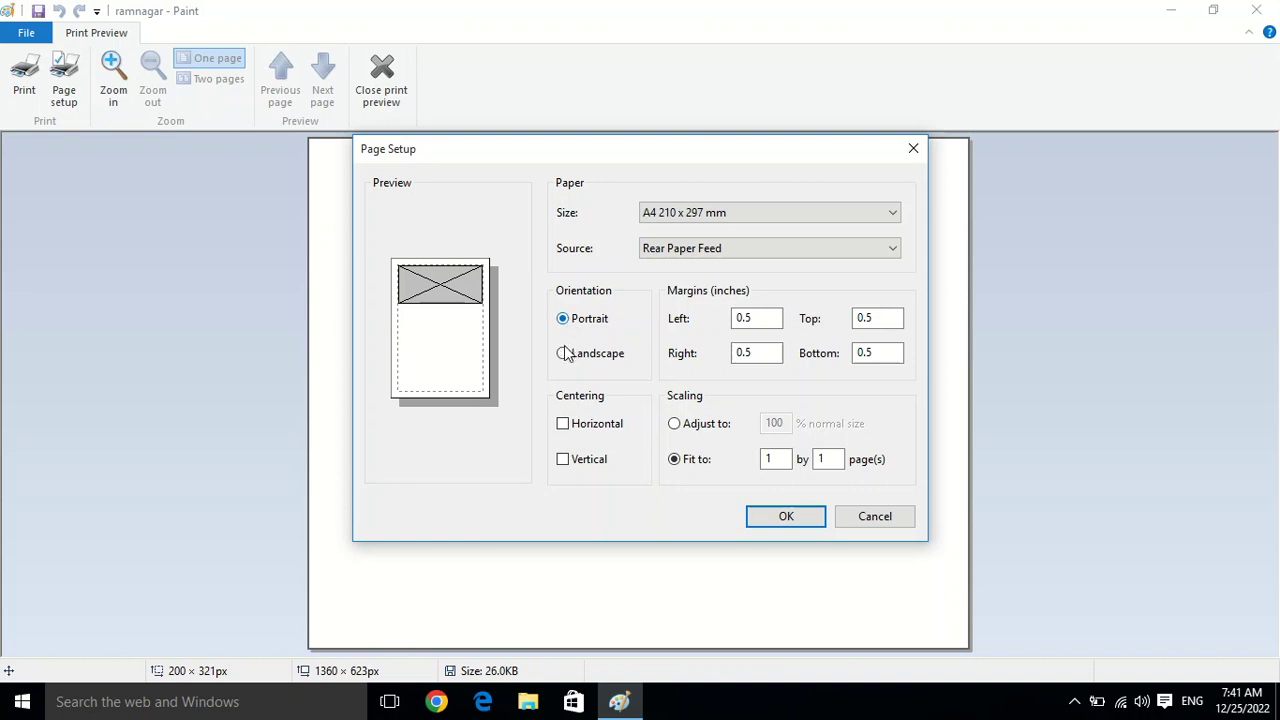
click(564, 355)
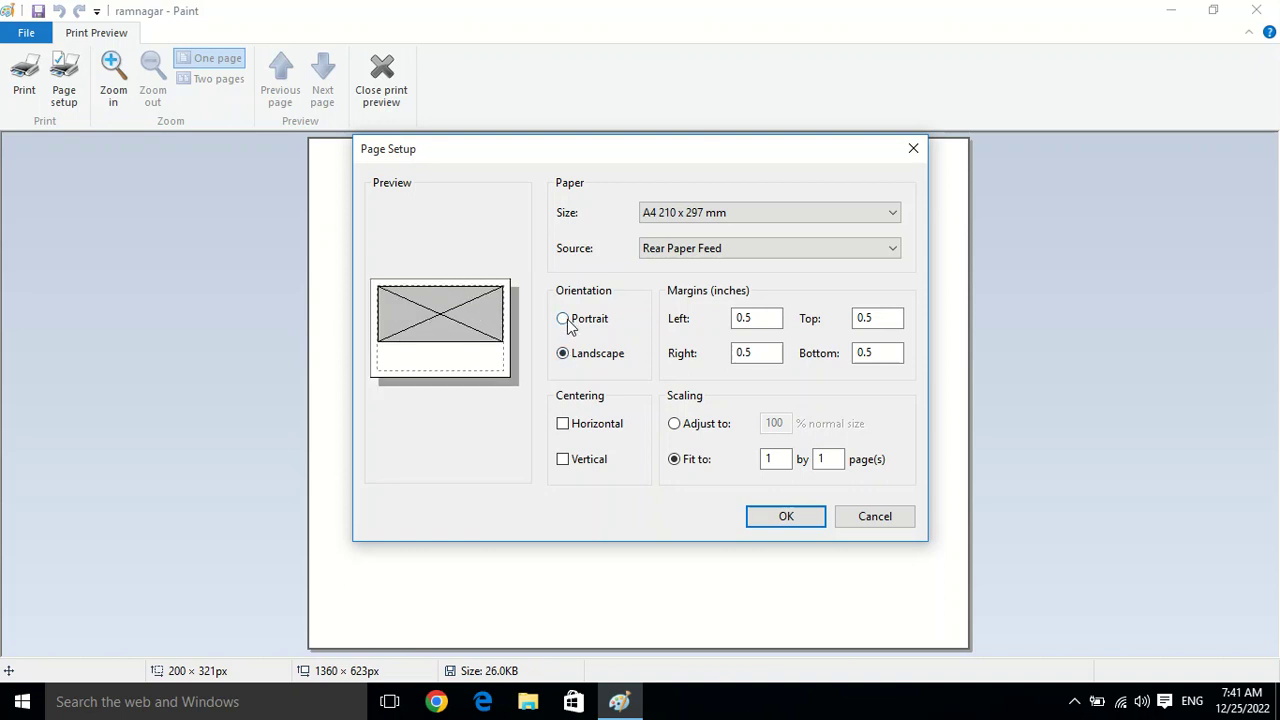
click(565, 322)
click(786, 516)
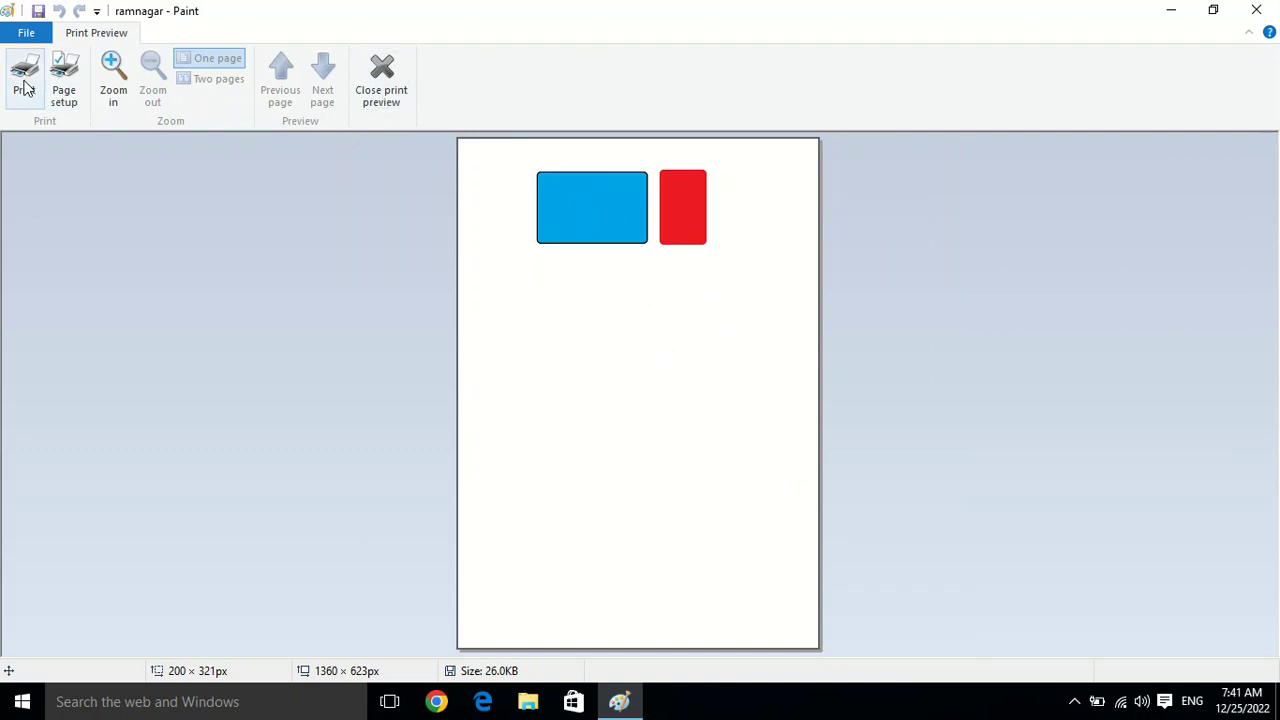
click(388, 96)
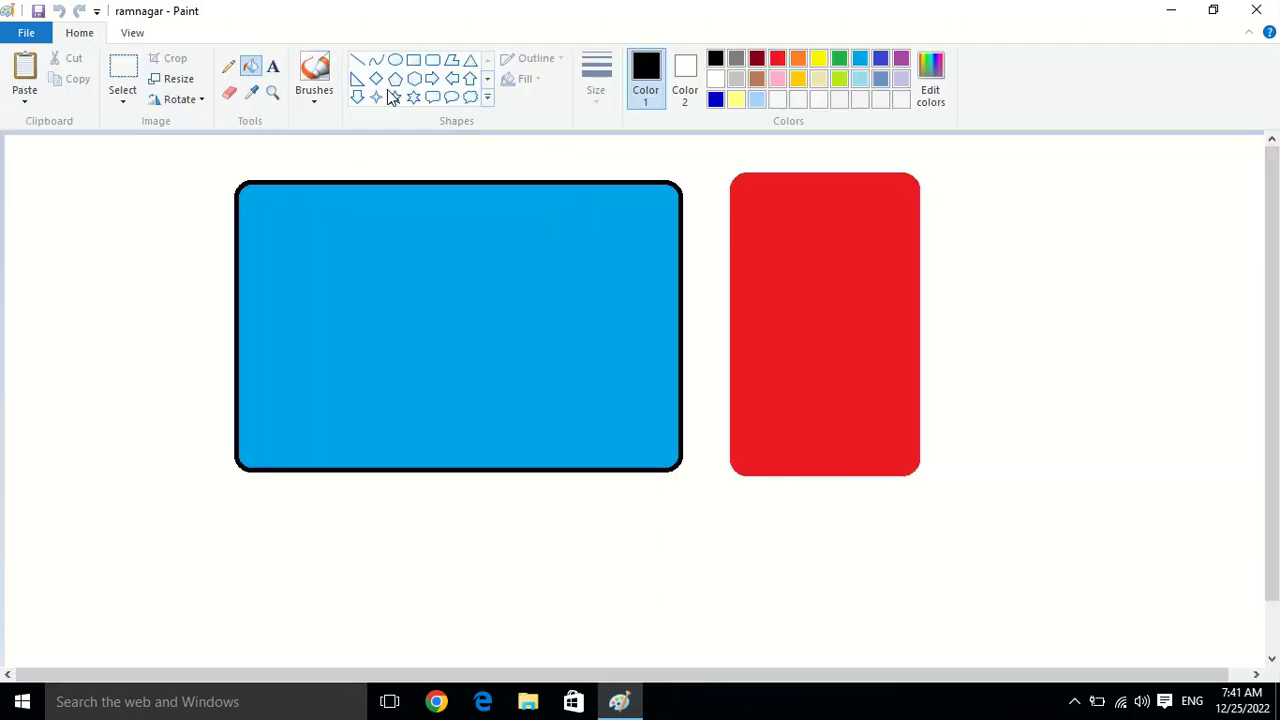
Step: Set the picture as desktop background with Fill, minimizing Paint to check the wallpaper
click(26, 34)
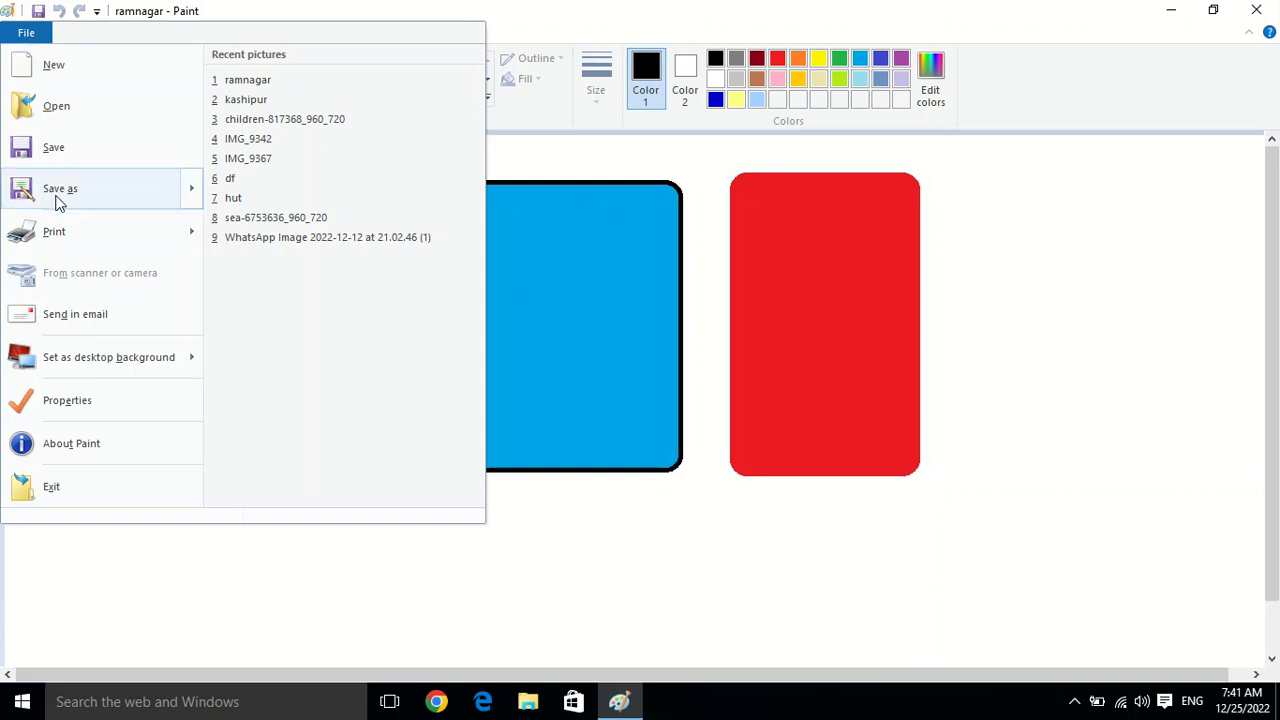
mouse_move(107, 240)
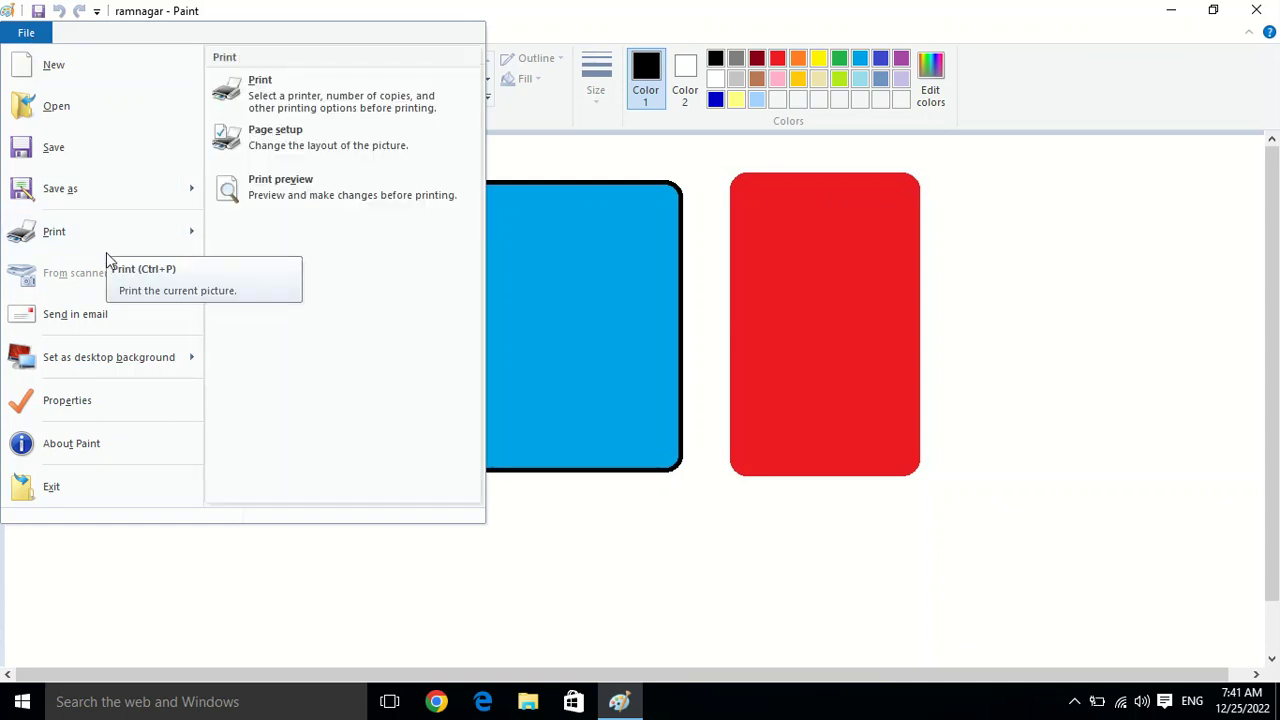
mouse_move(163, 365)
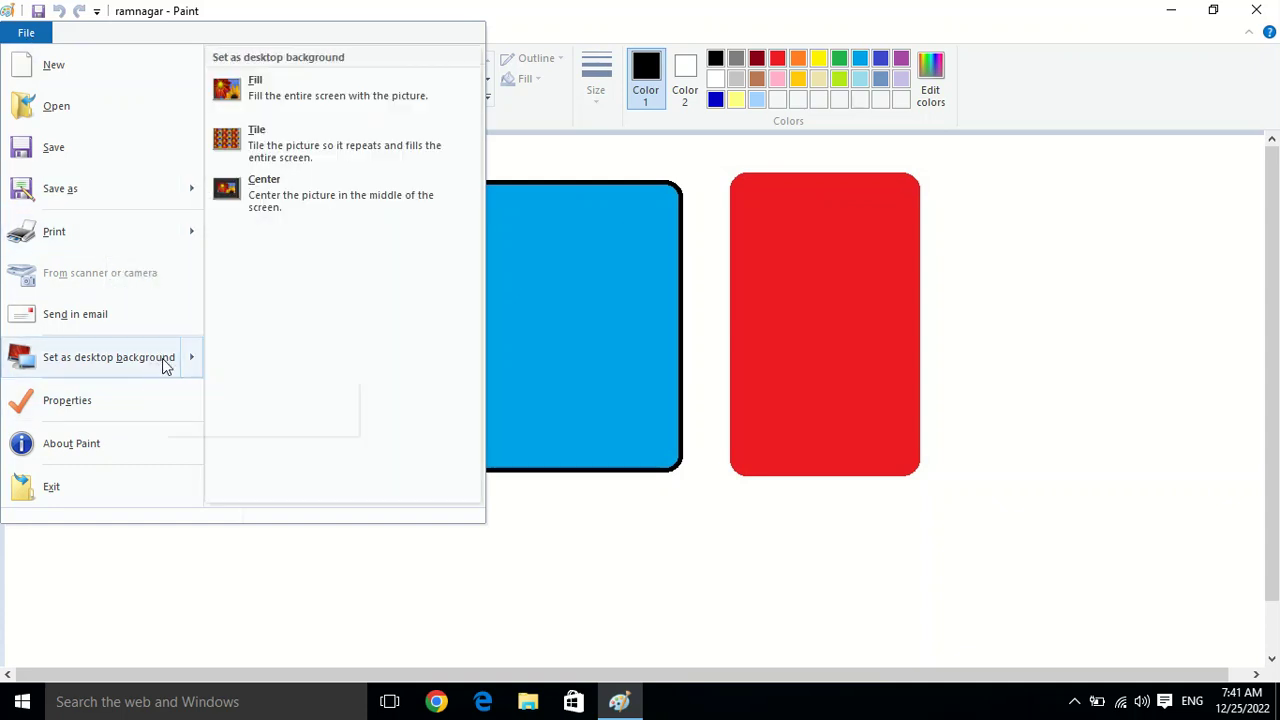
click(1171, 10)
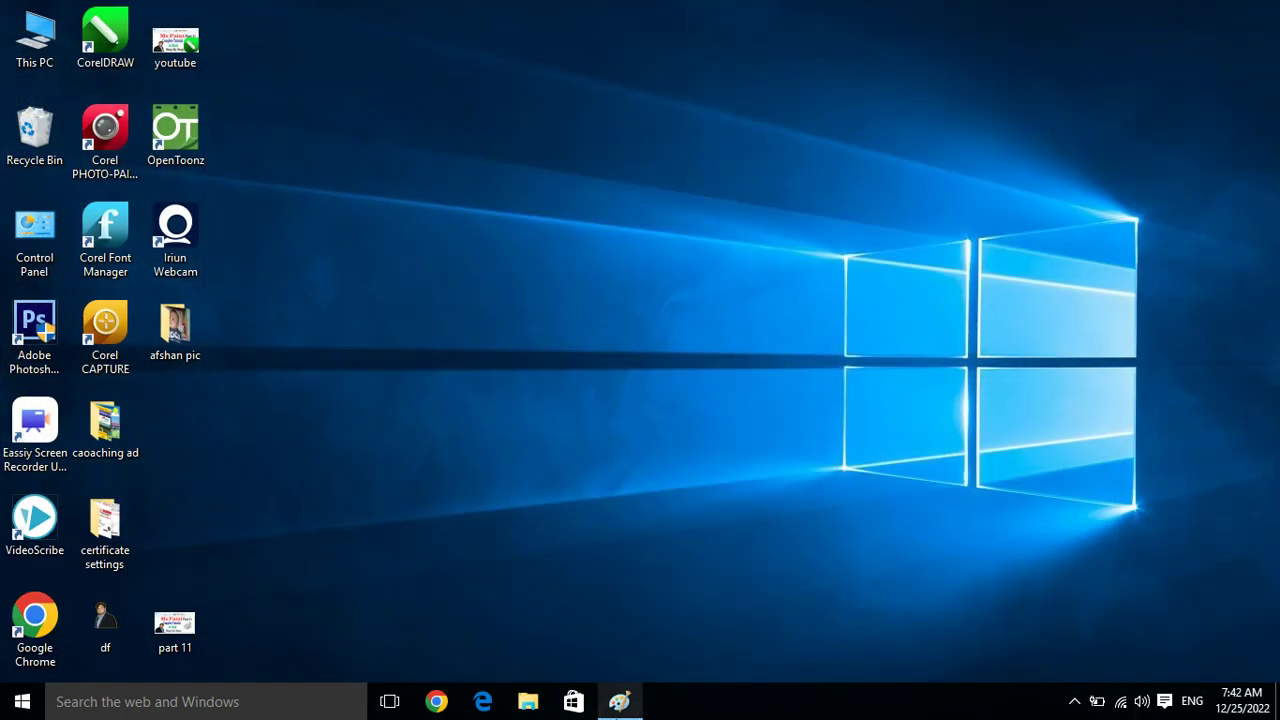
click(619, 701)
click(27, 33)
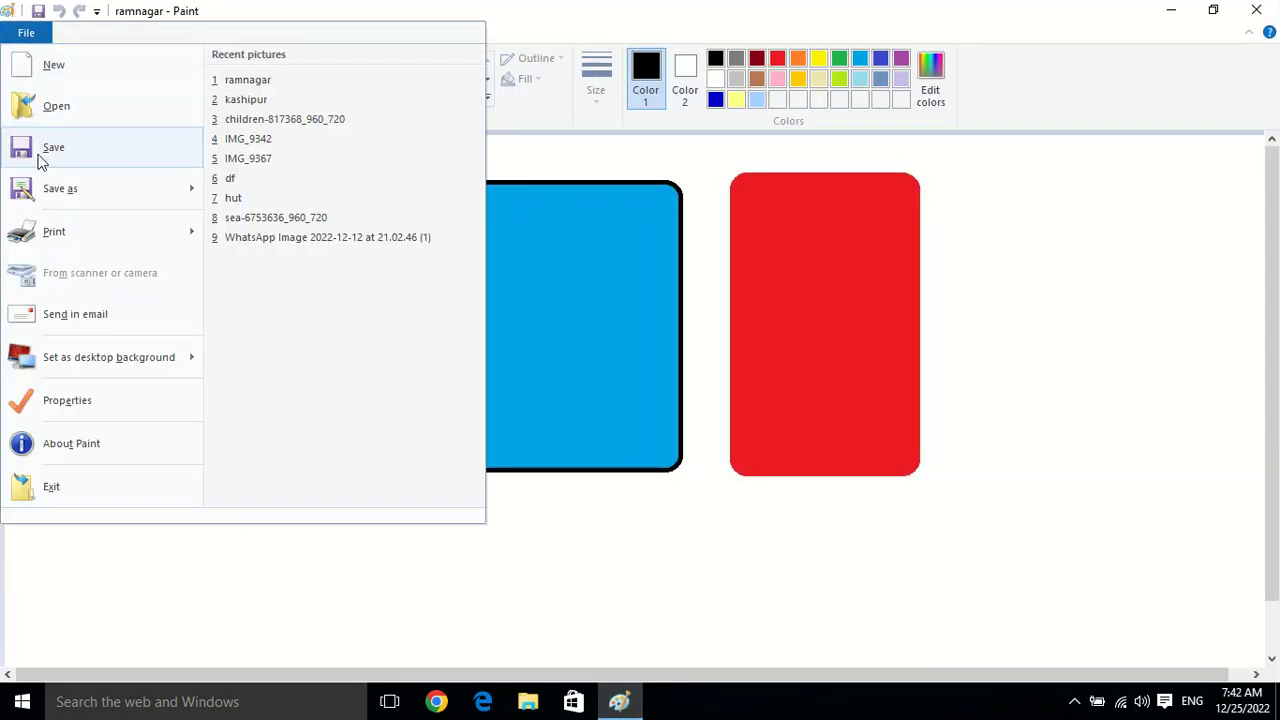
mouse_move(123, 357)
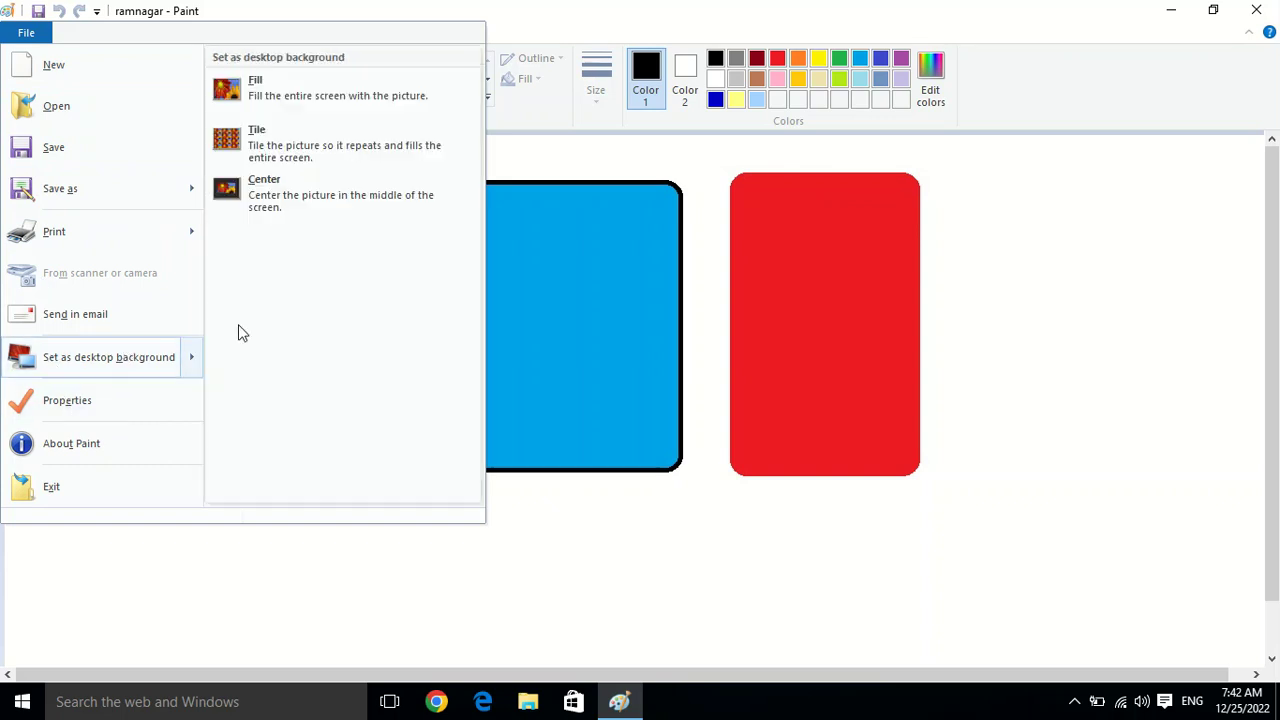
click(297, 80)
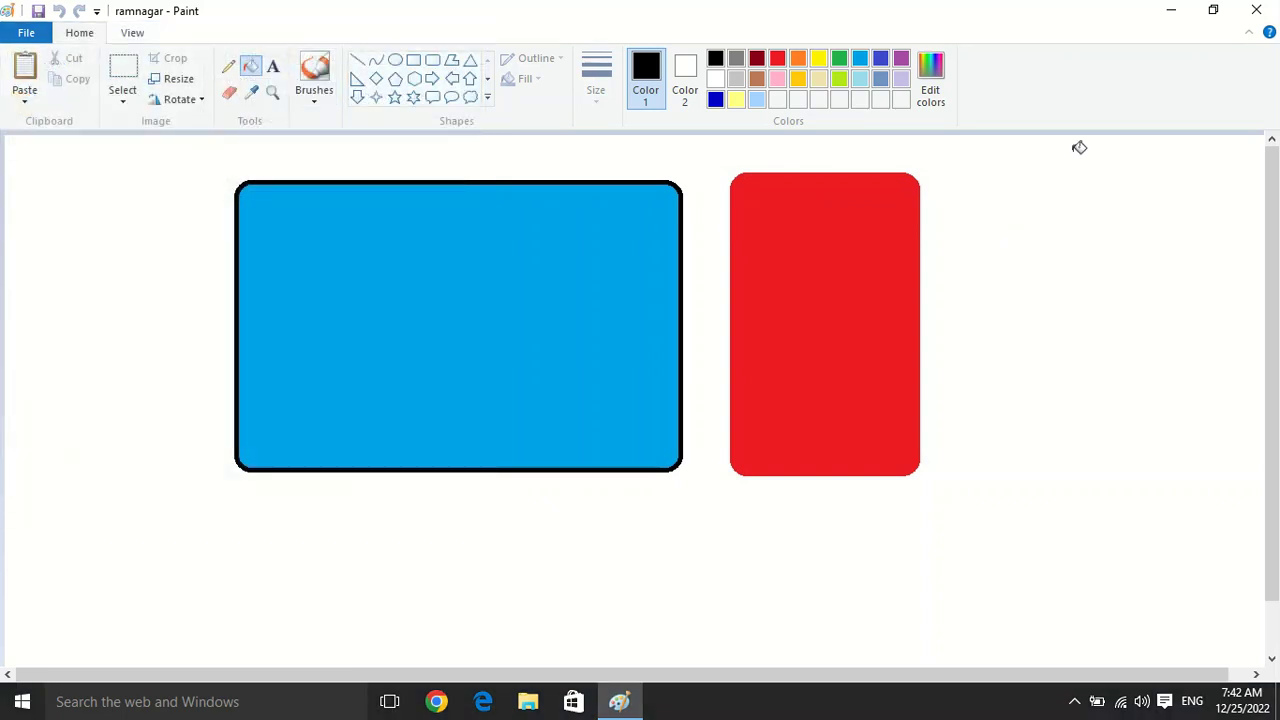
click(1170, 10)
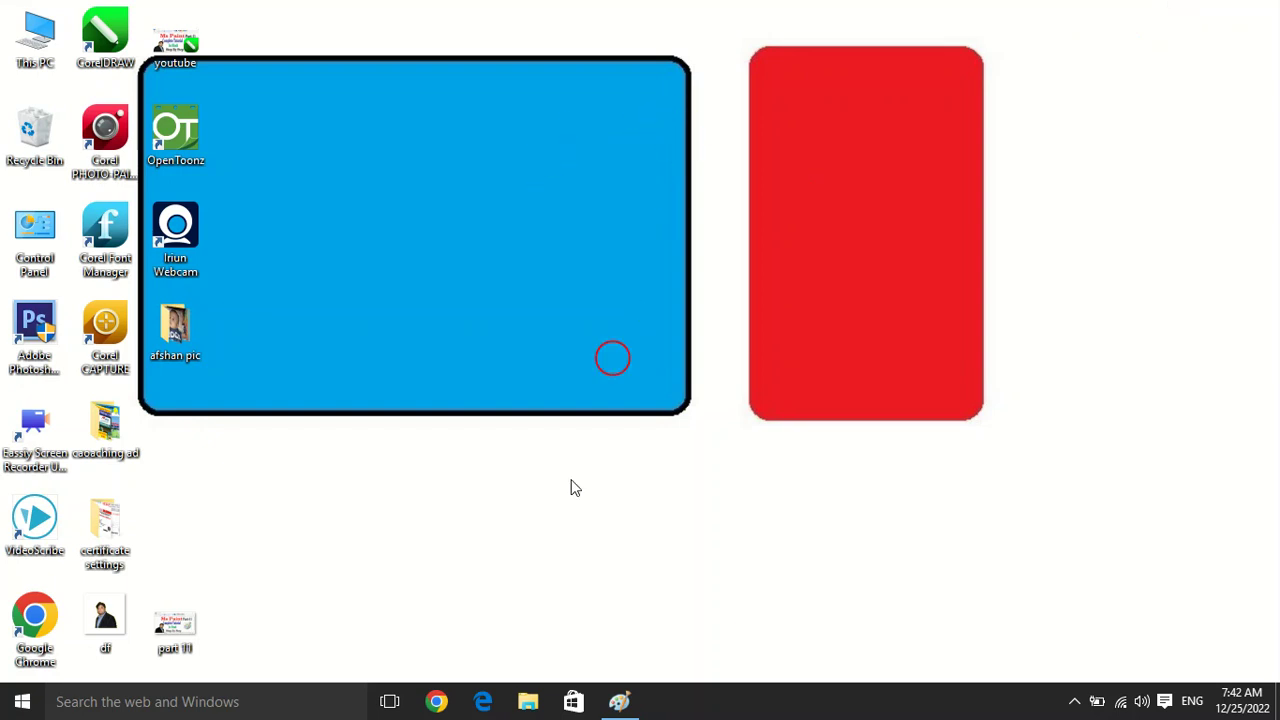
click(619, 701)
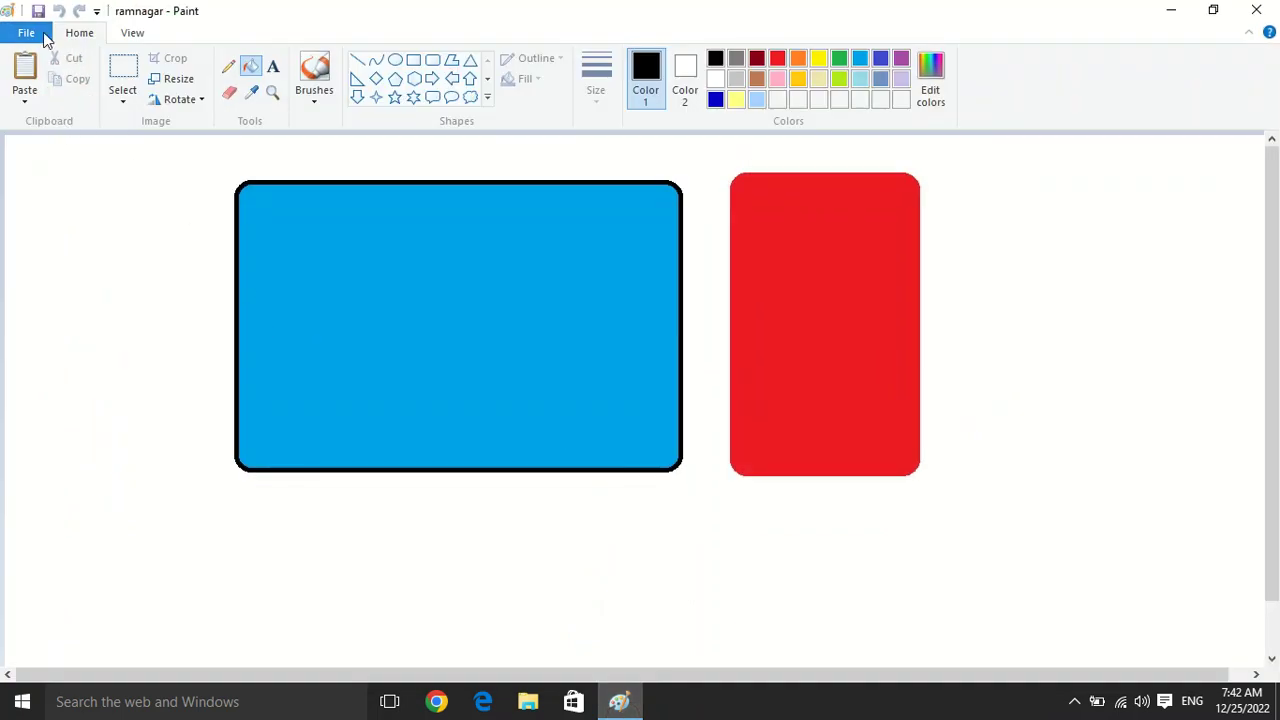
Step: Try Send in email and move the Outlook 'no profiles created' error aside
click(44, 30)
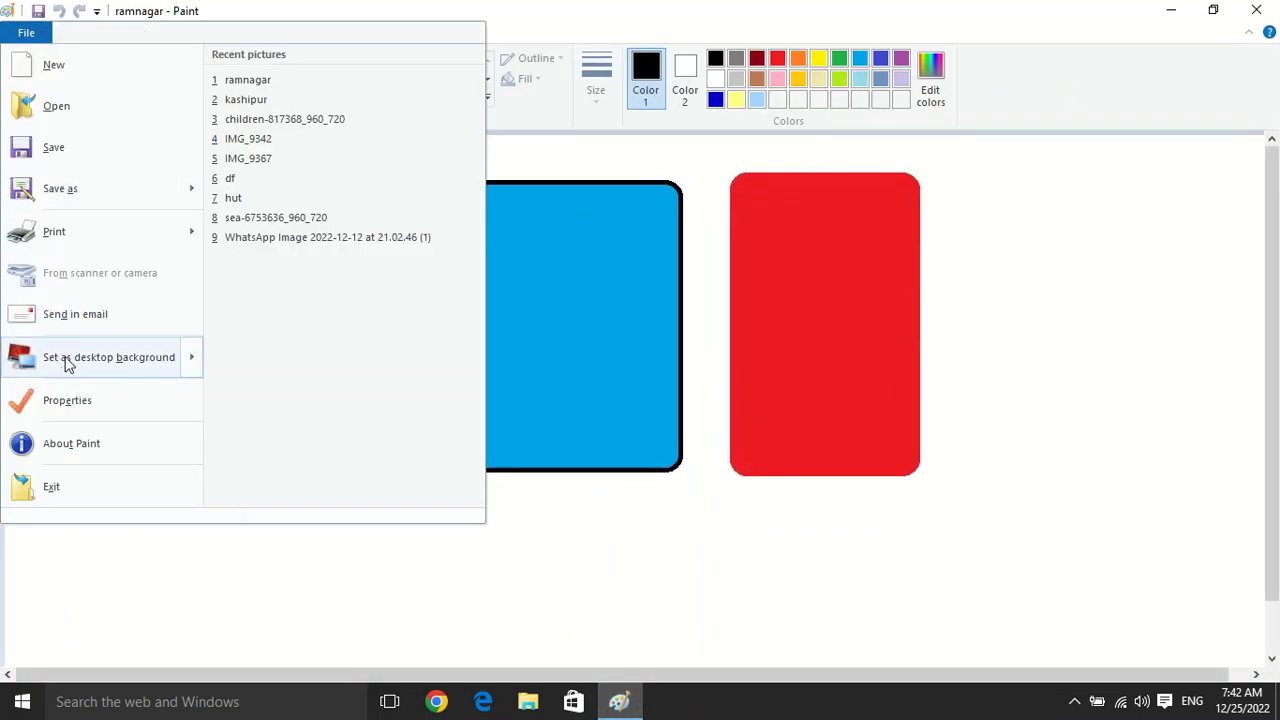
click(79, 320)
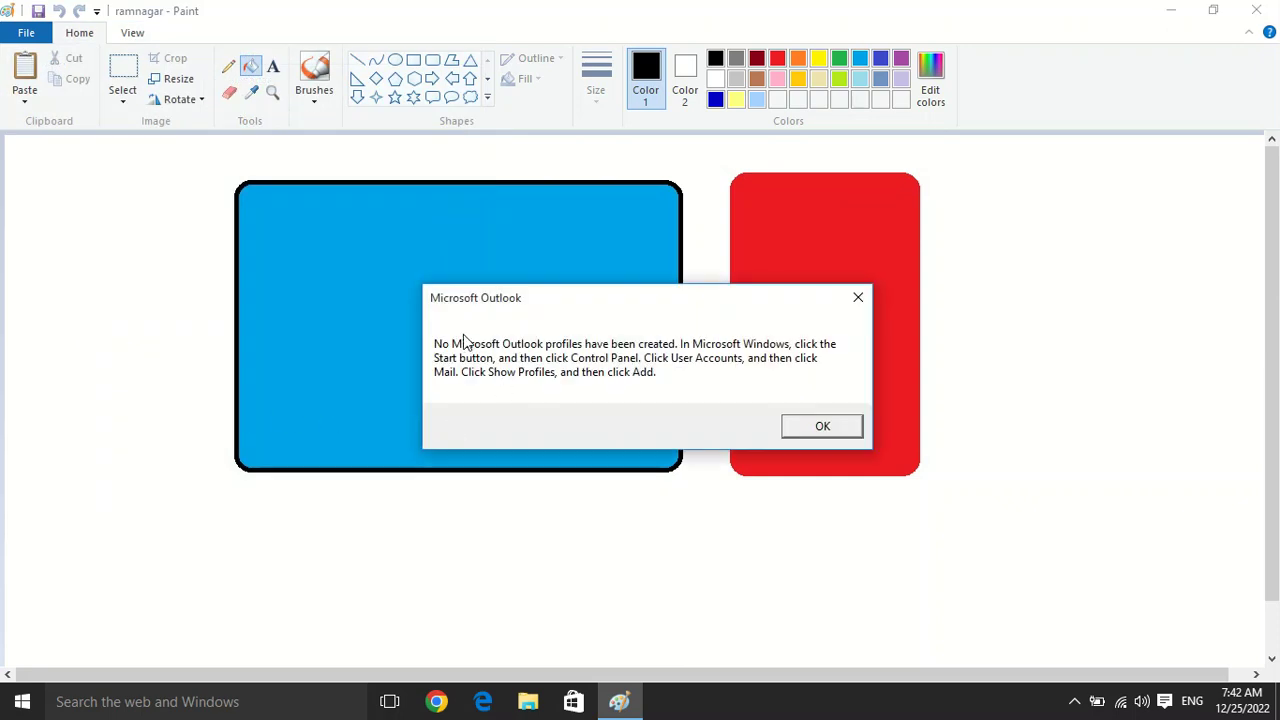
drag(532, 303, 420, 302)
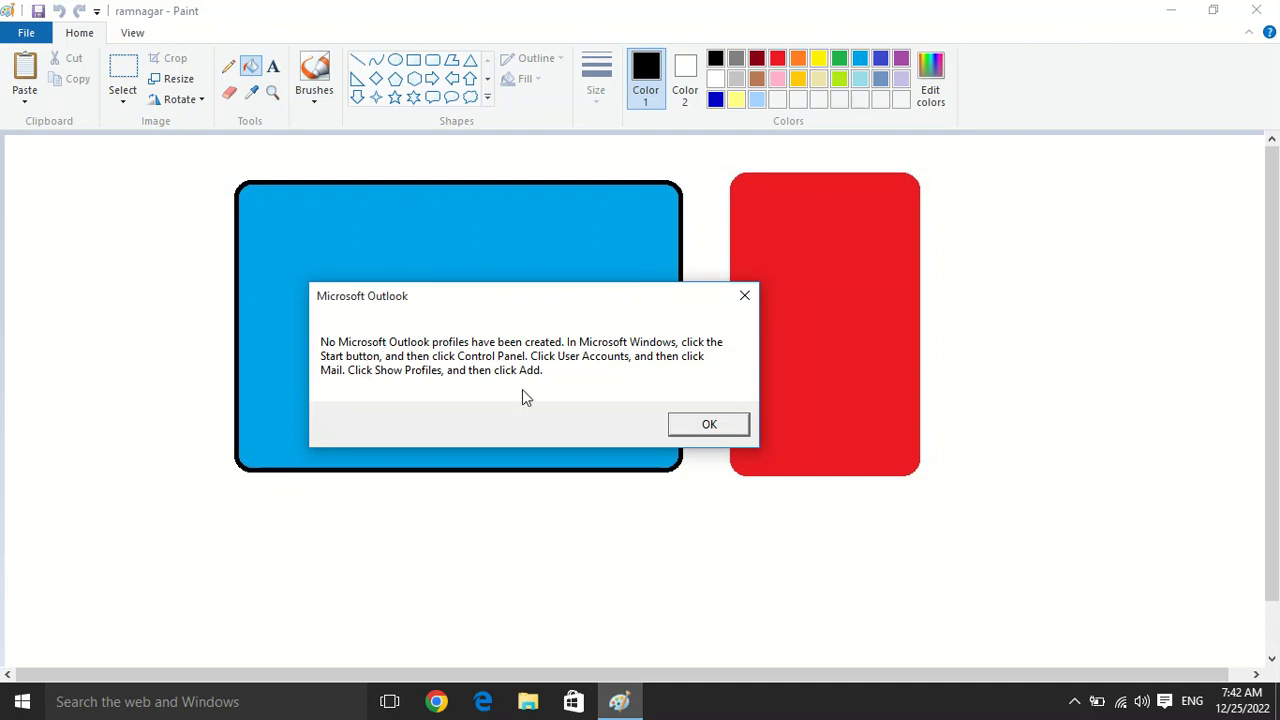
Step: Dismiss the Outlook error and view the image size in inches, centimetres, then pixels in Image Properties
click(726, 430)
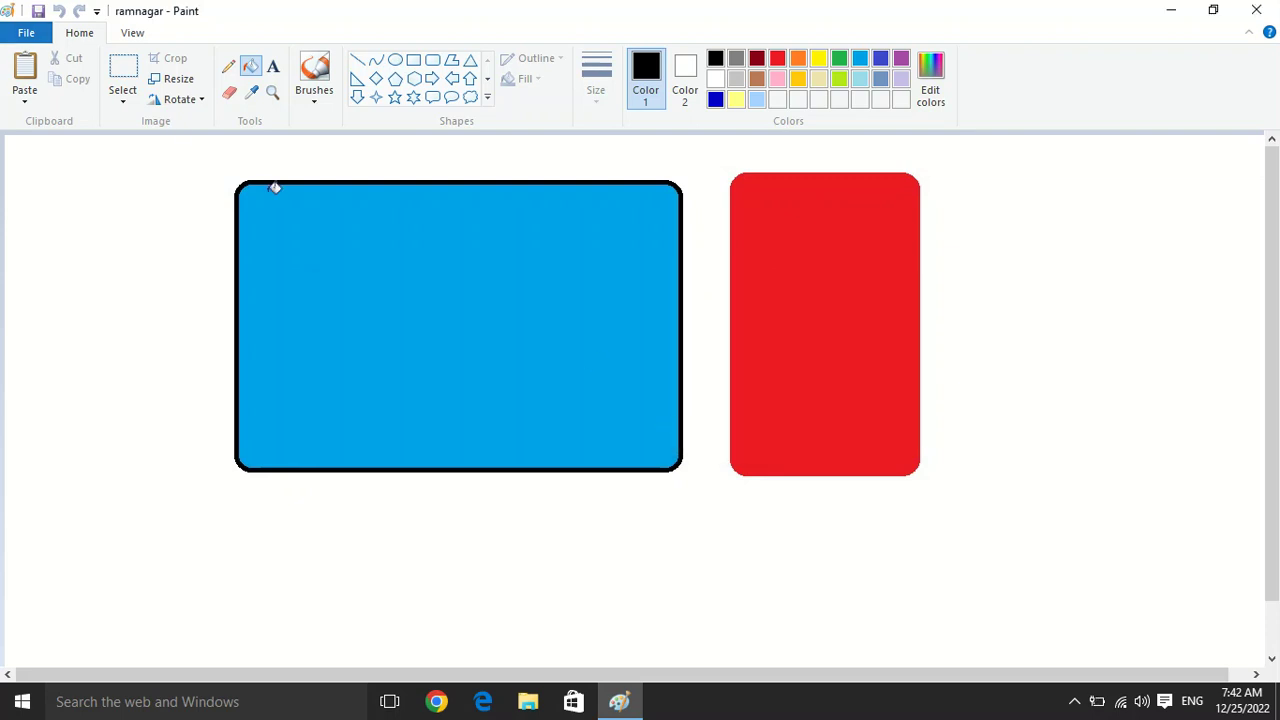
click(18, 38)
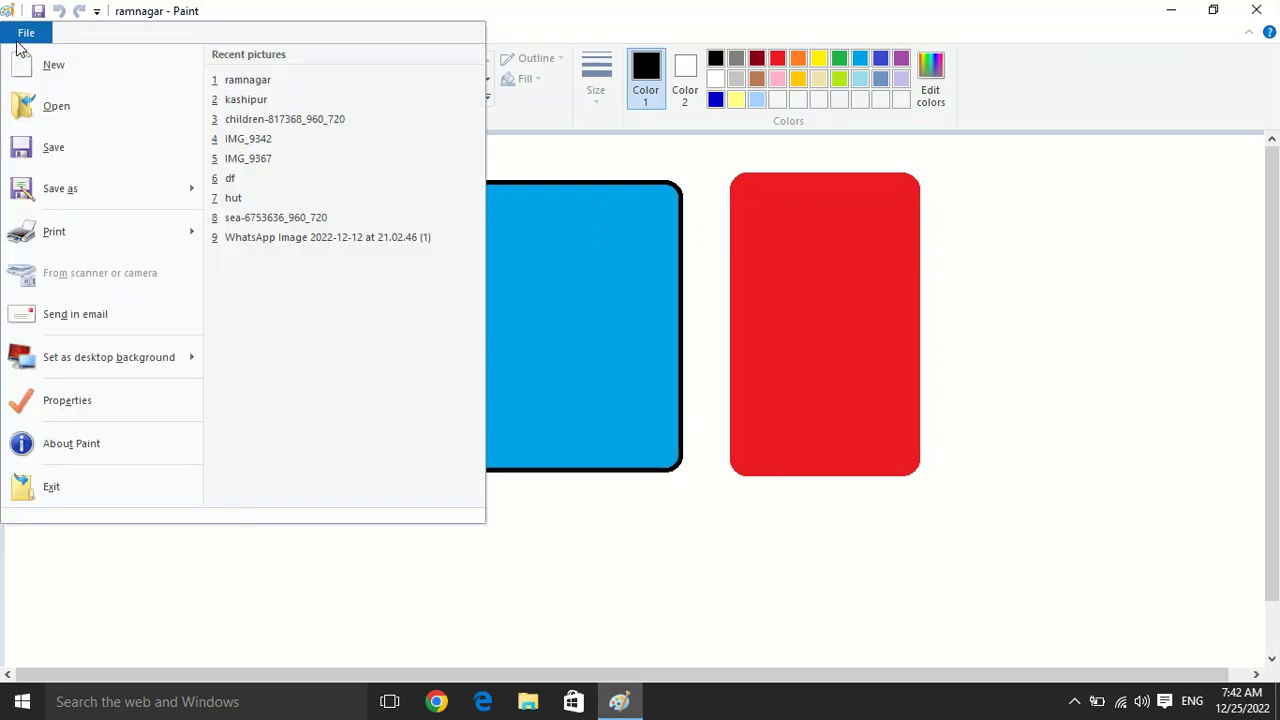
click(85, 418)
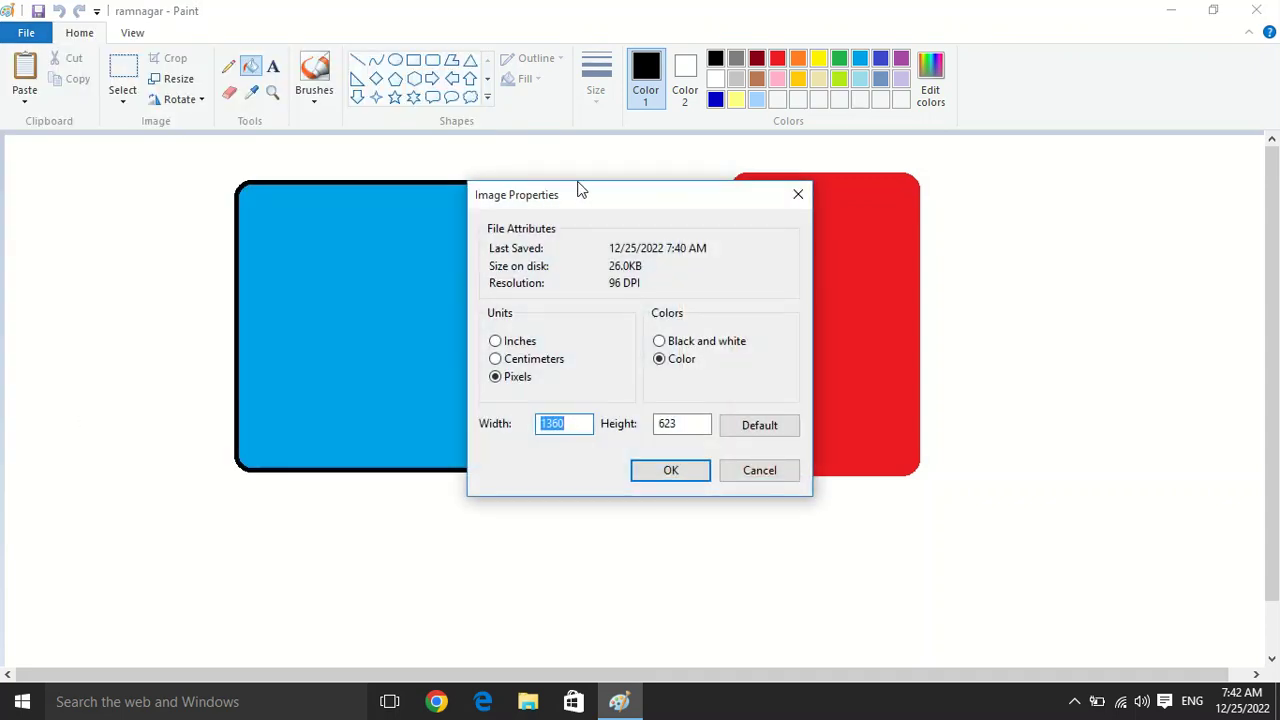
drag(573, 197, 274, 191)
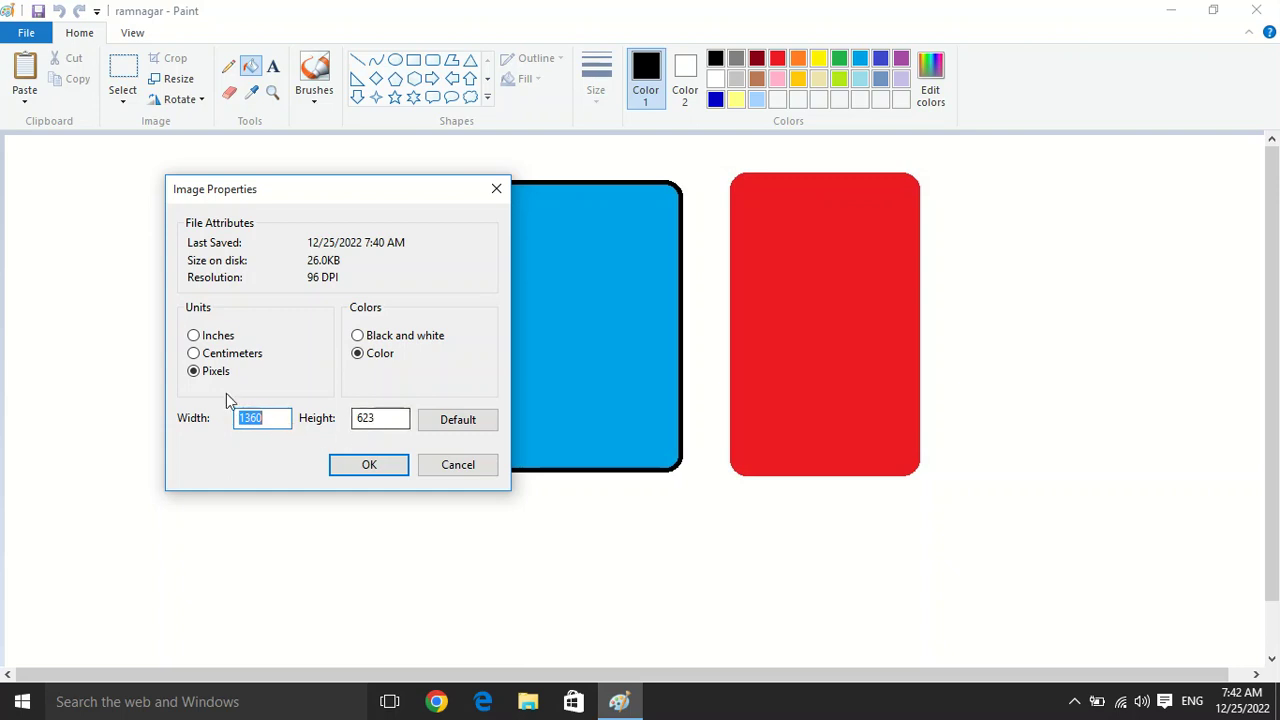
click(210, 340)
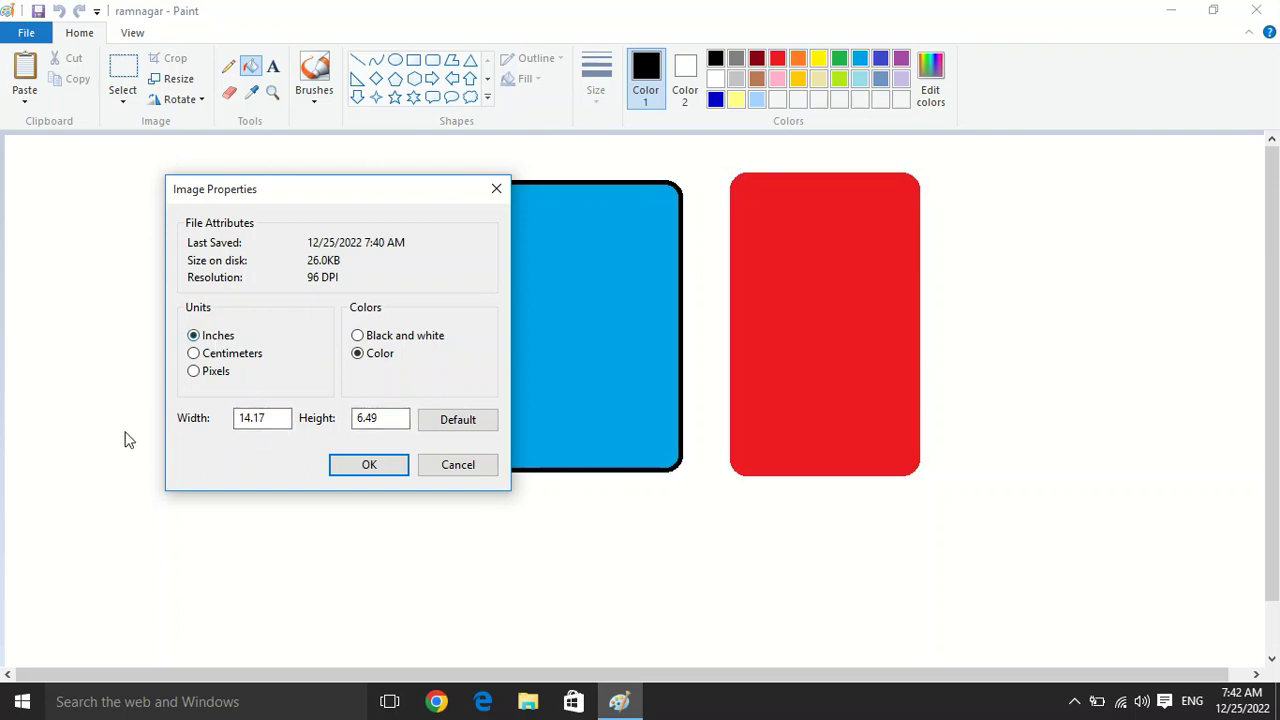
click(238, 360)
click(217, 375)
Step: Change the image width from 1360 and height from 623 to 500 × 500 pixels
double_click(274, 418)
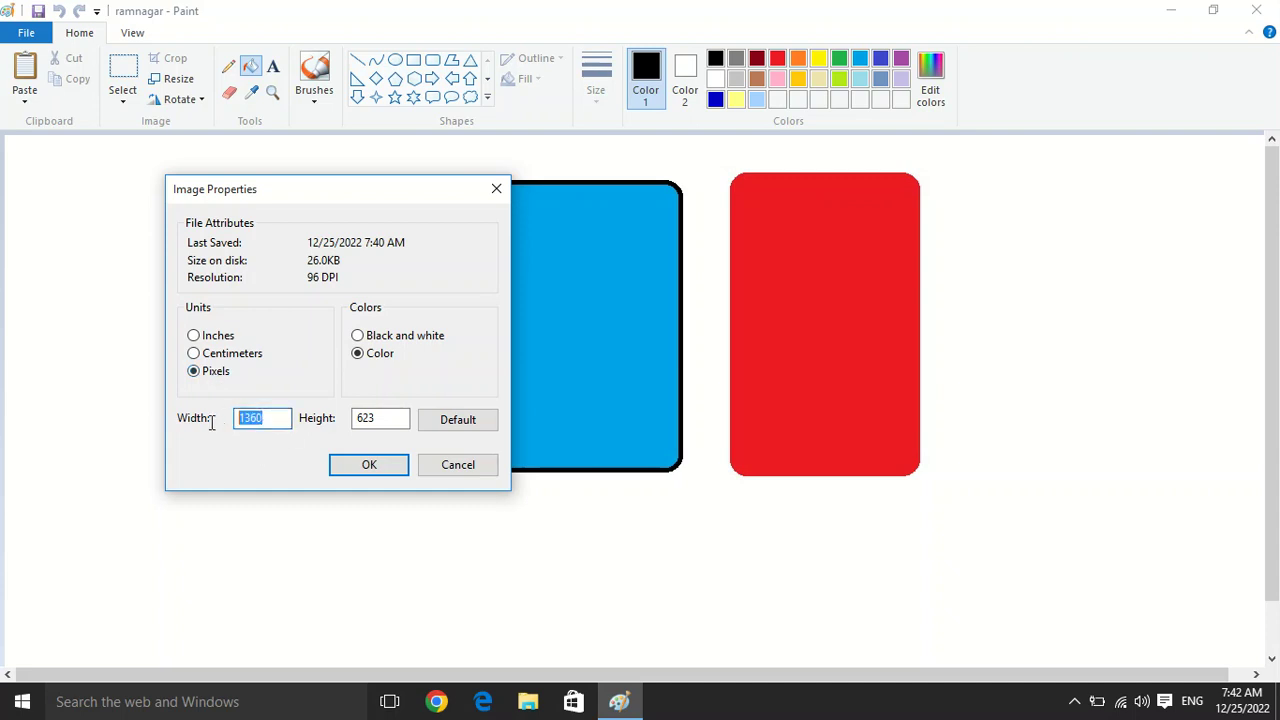
text(500)
double_click(398, 418)
text(500)
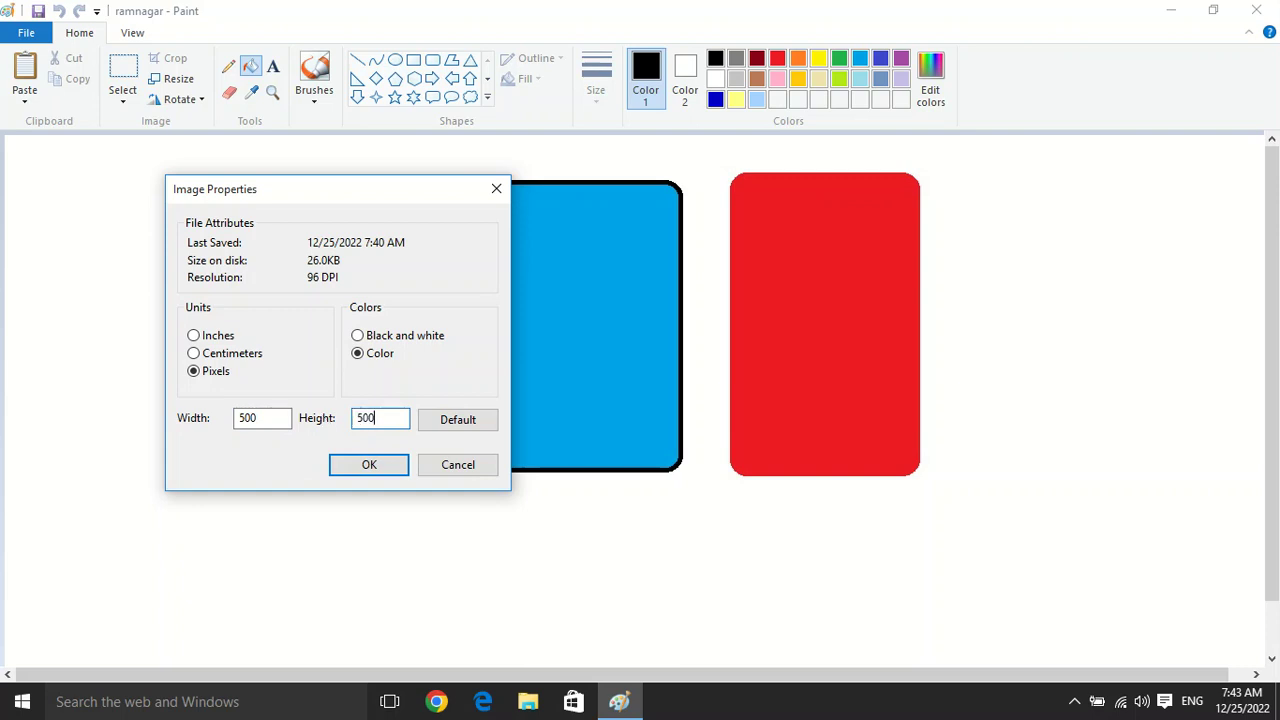
key(Return)
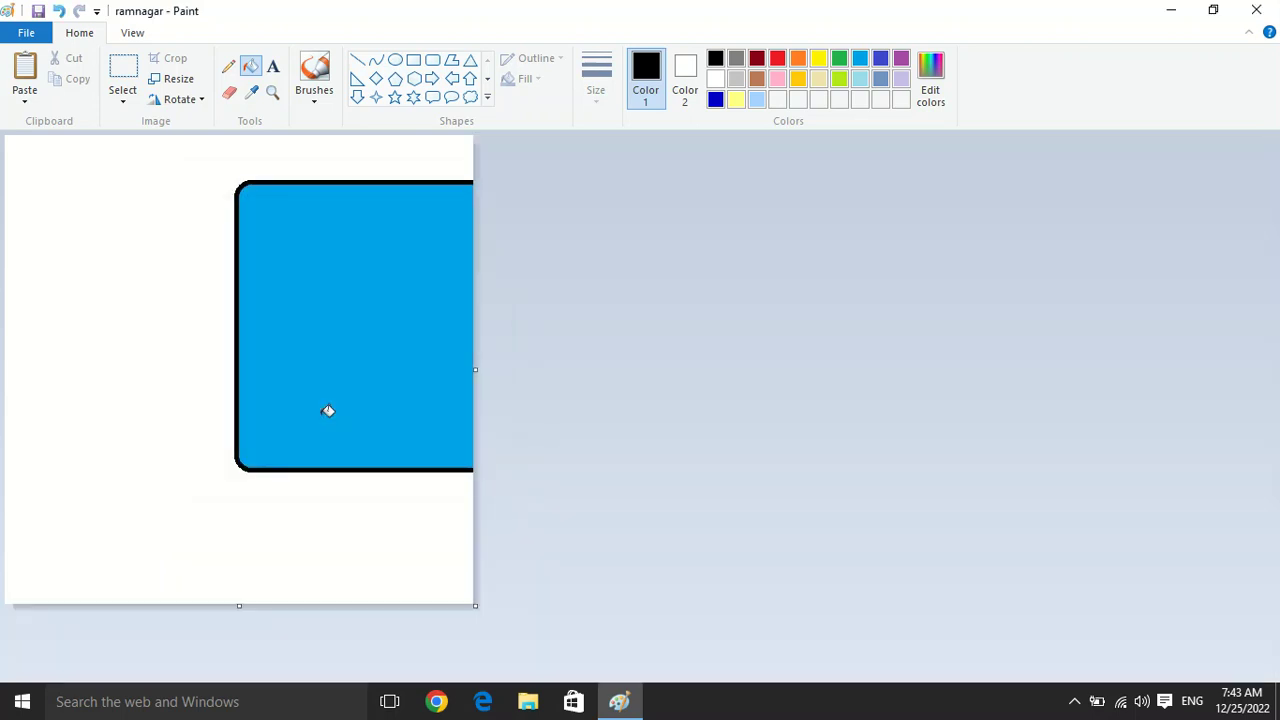
Step: Discard the changes for a fresh blank picture and set its colours to black and white
key(alt+F4)
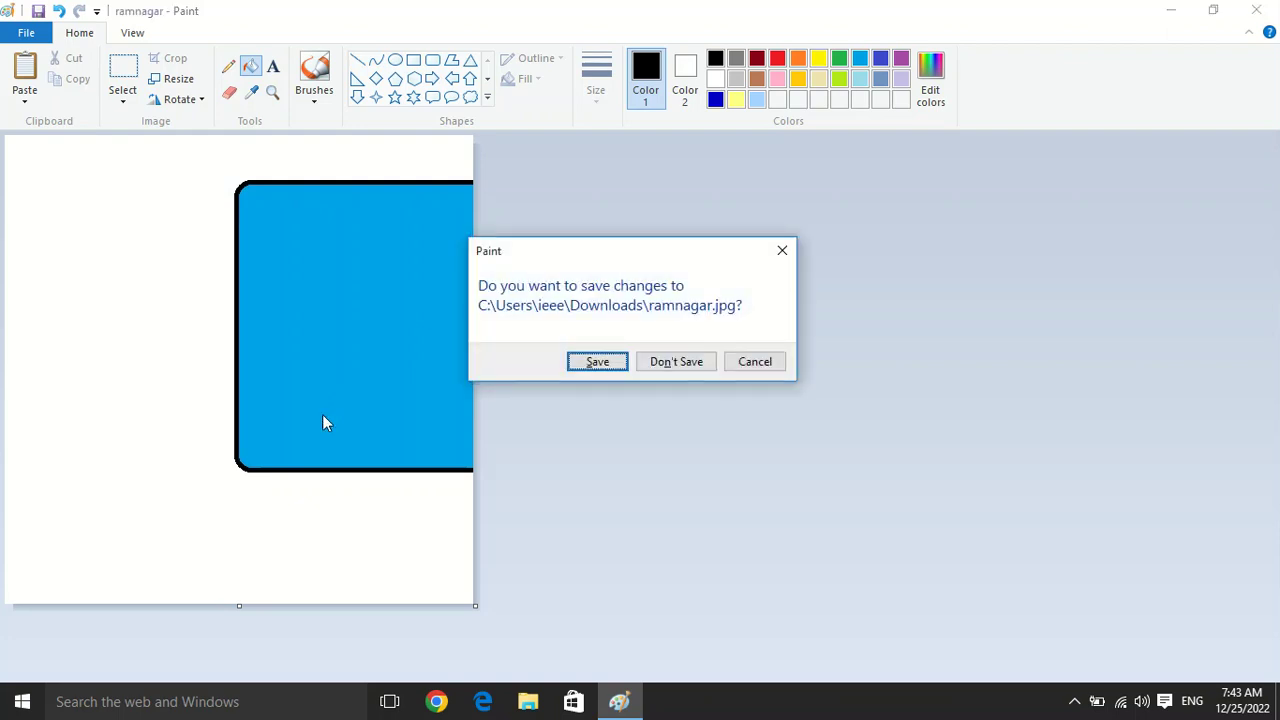
click(674, 362)
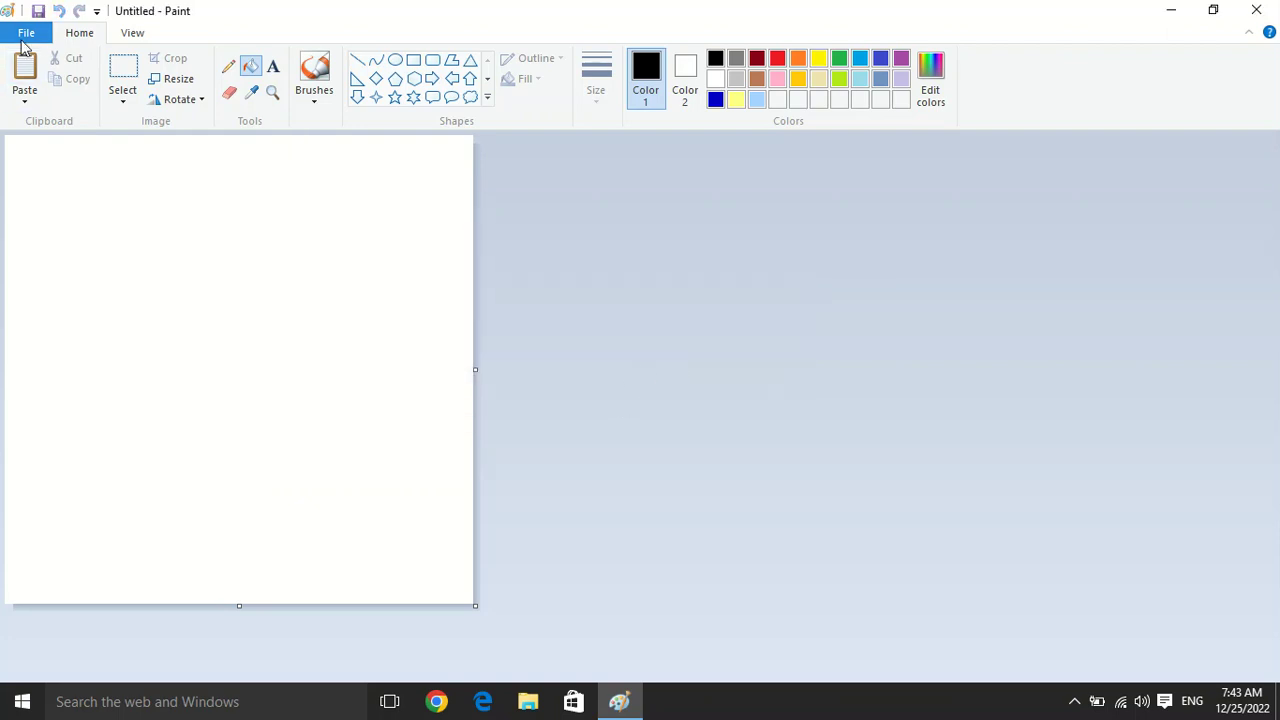
click(26, 40)
click(57, 397)
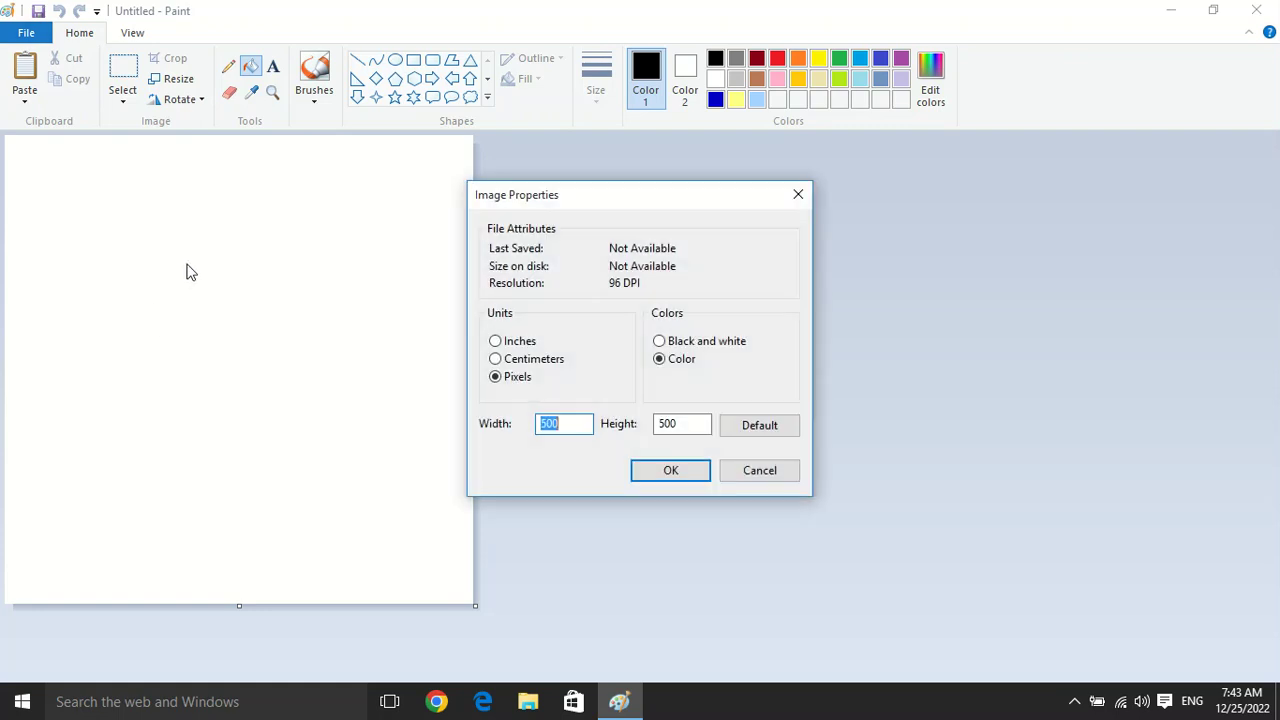
drag(655, 195, 276, 203)
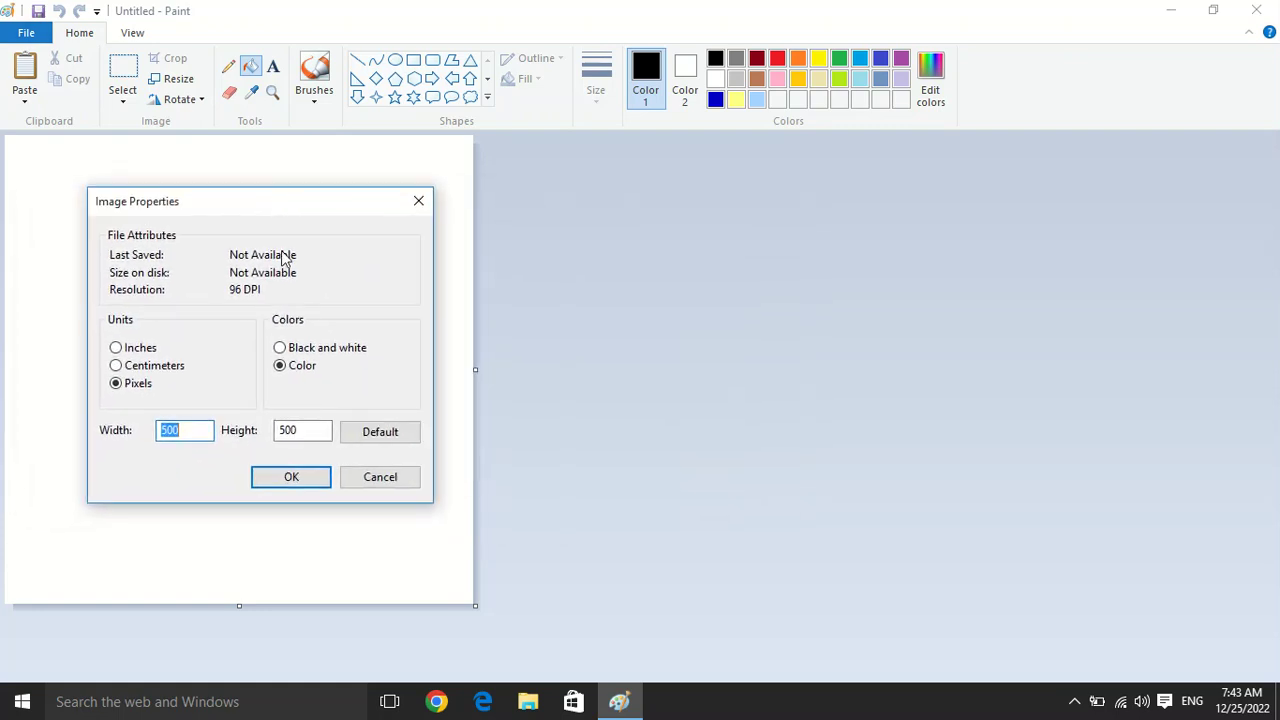
click(320, 352)
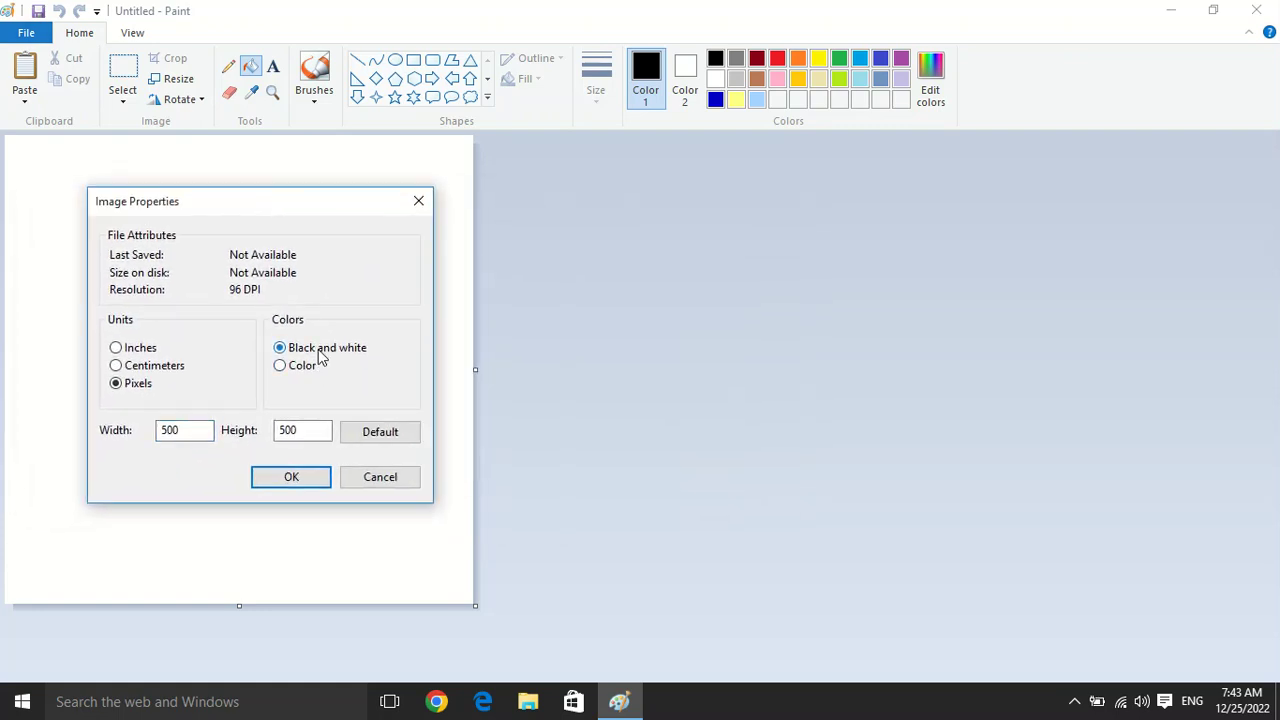
click(308, 479)
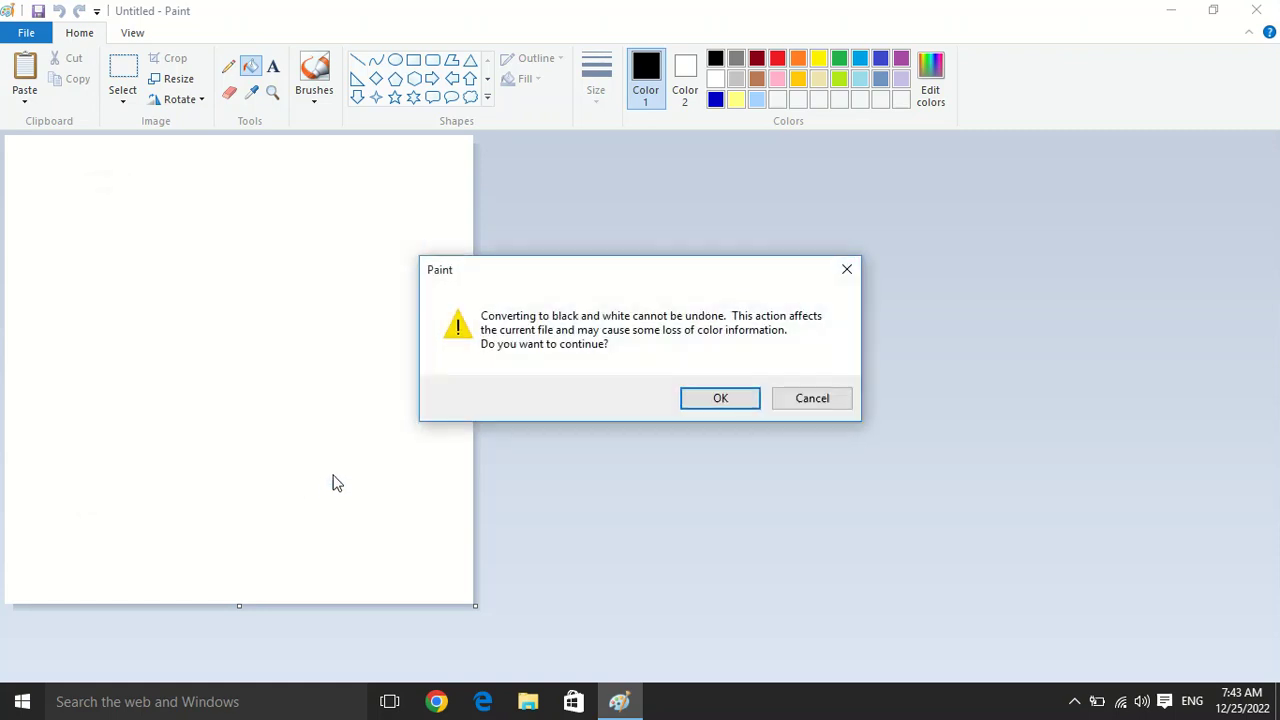
click(722, 404)
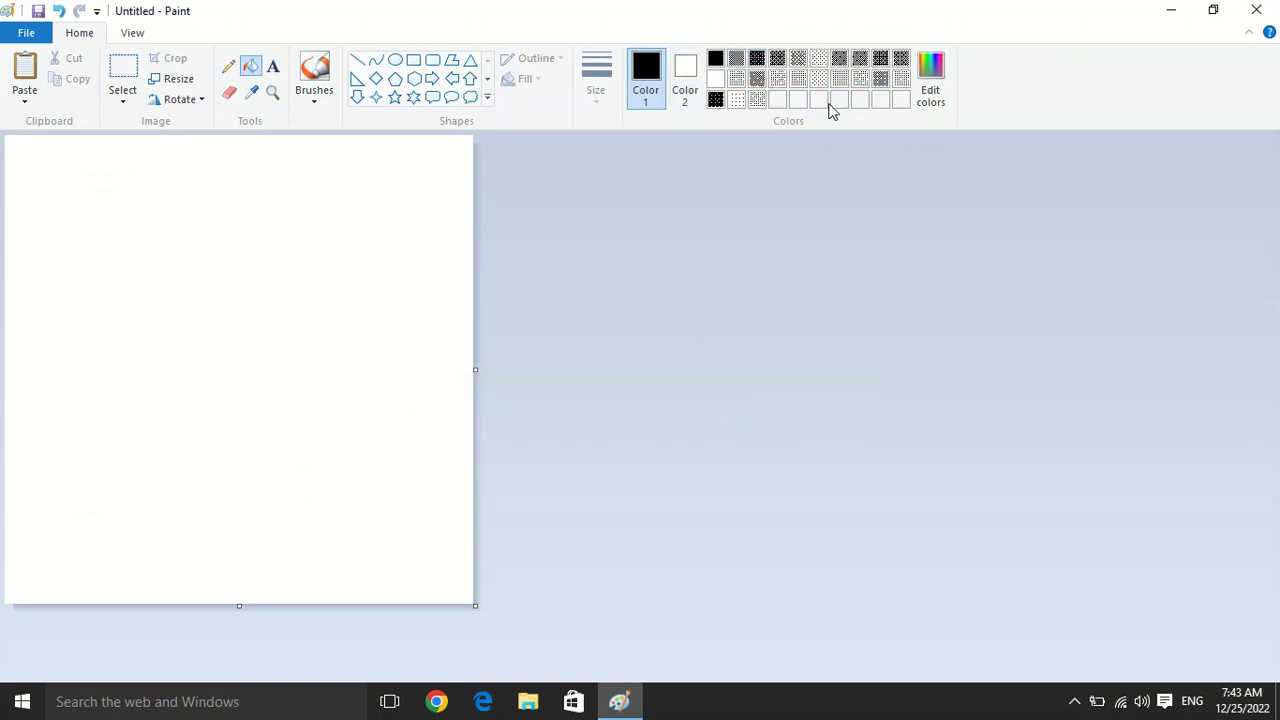
Step: Draw a square near the top and fill it with the dotted grey pattern
click(413, 59)
drag(106, 162, 345, 392)
click(251, 66)
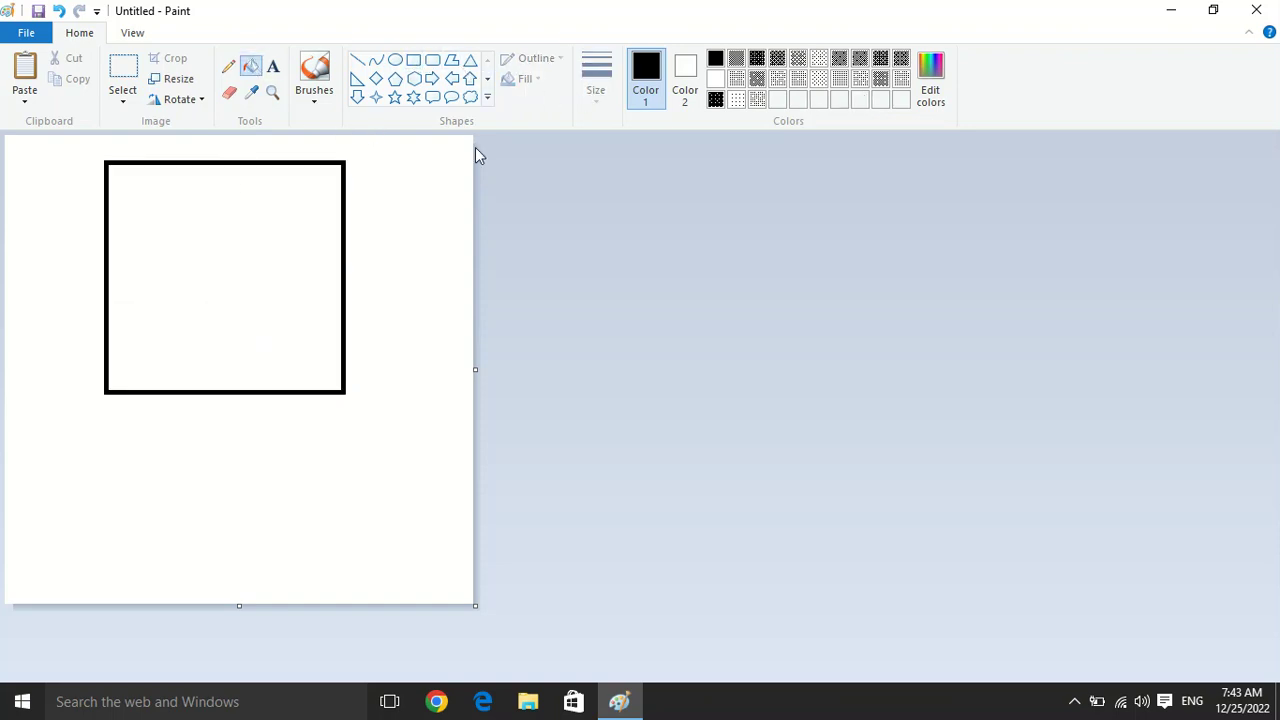
click(871, 73)
click(251, 263)
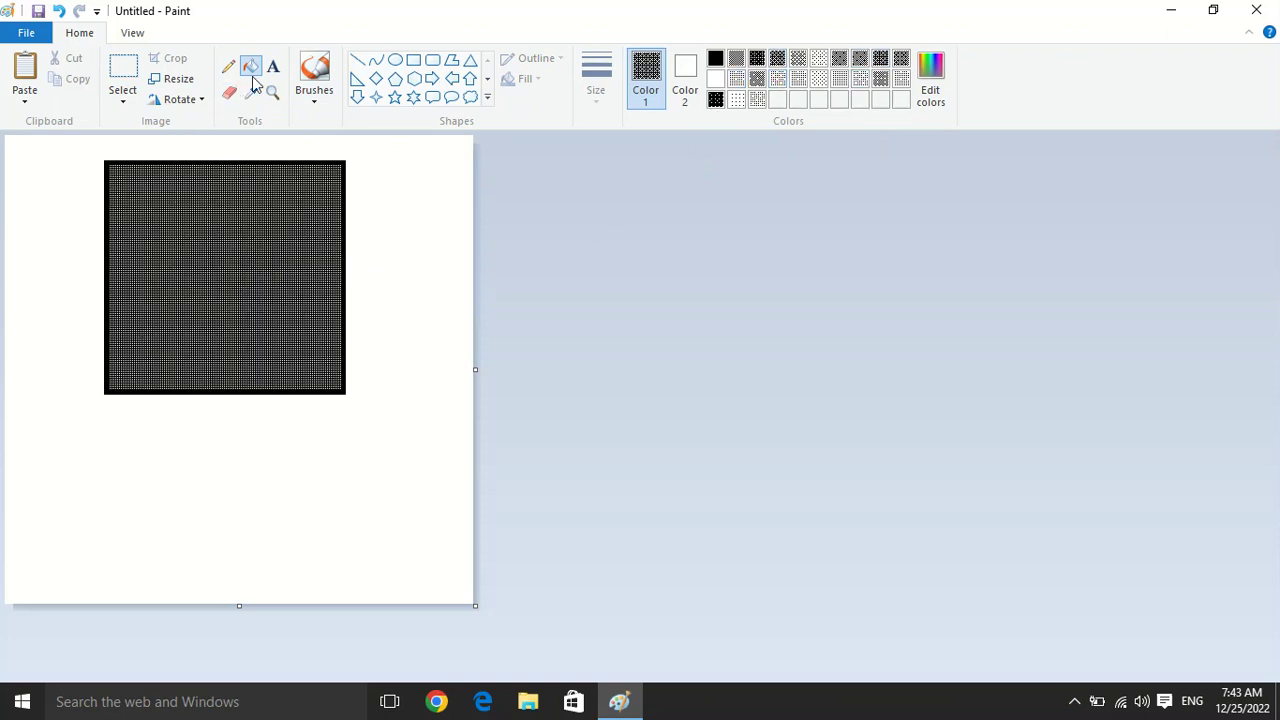
Step: Draw an outlined ellipse below the square
click(395, 60)
drag(61, 455, 353, 603)
click(389, 437)
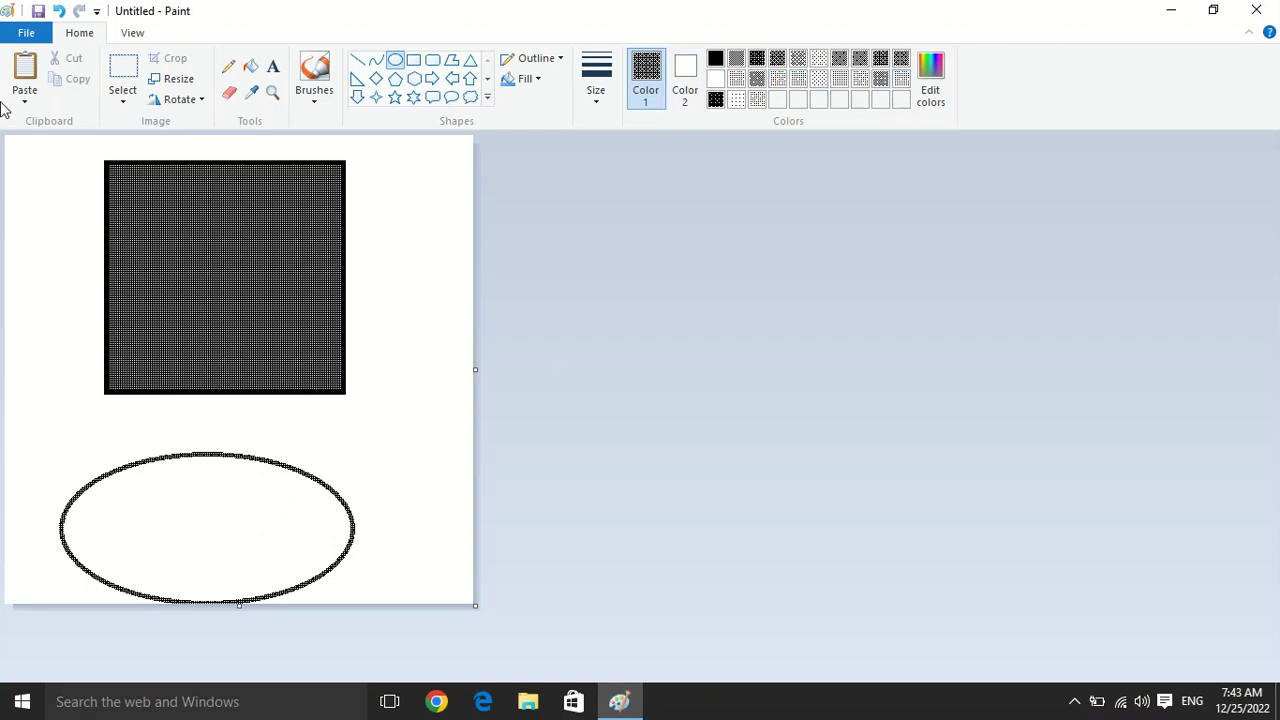
click(18, 34)
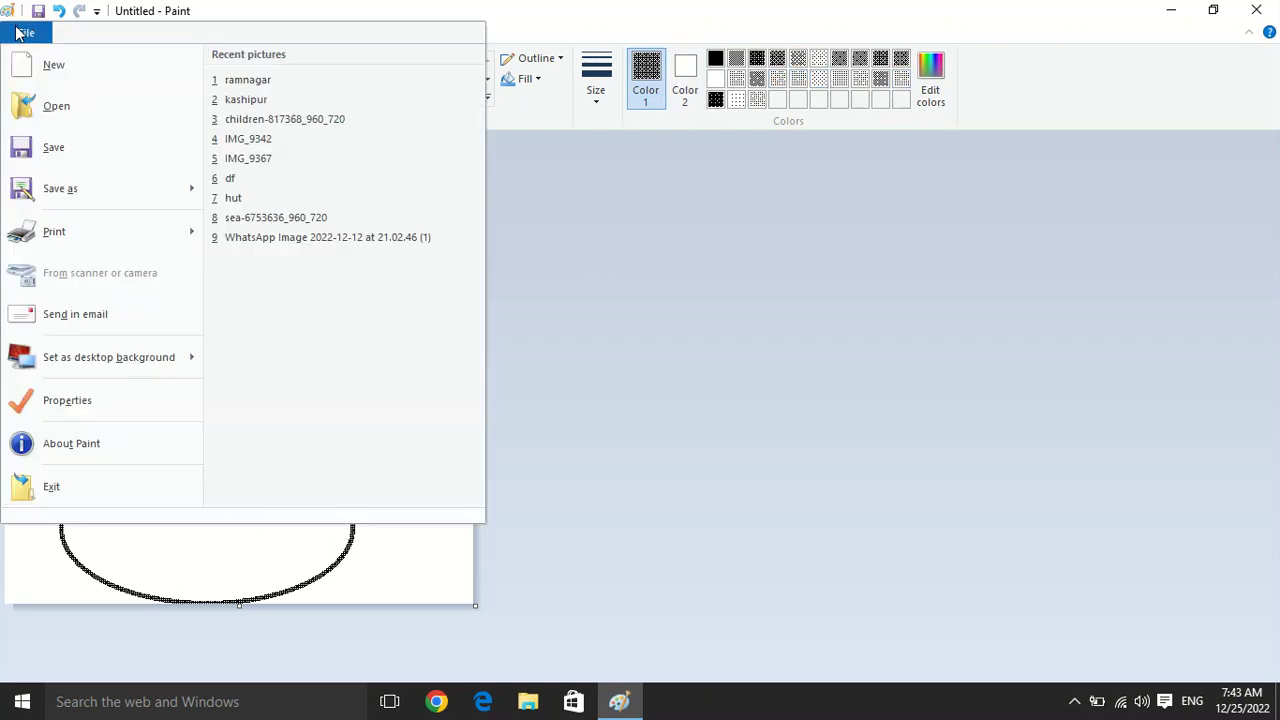
click(52, 445)
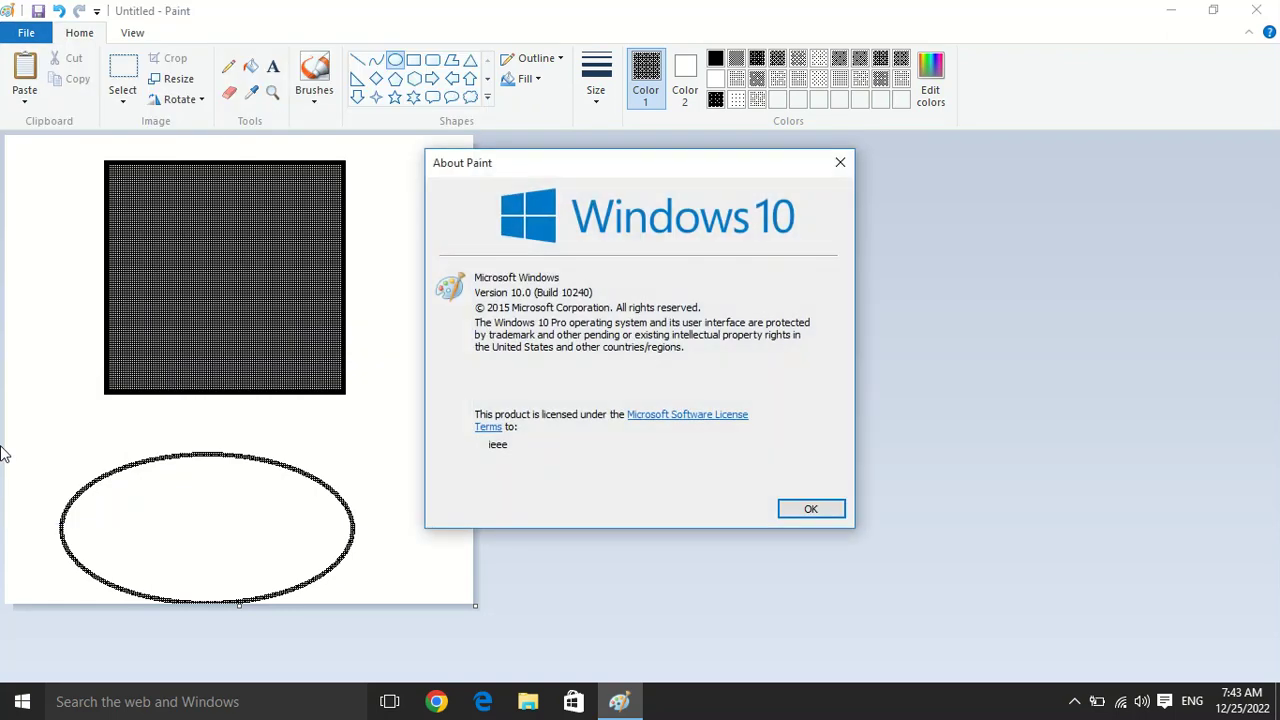
drag(545, 168, 619, 106)
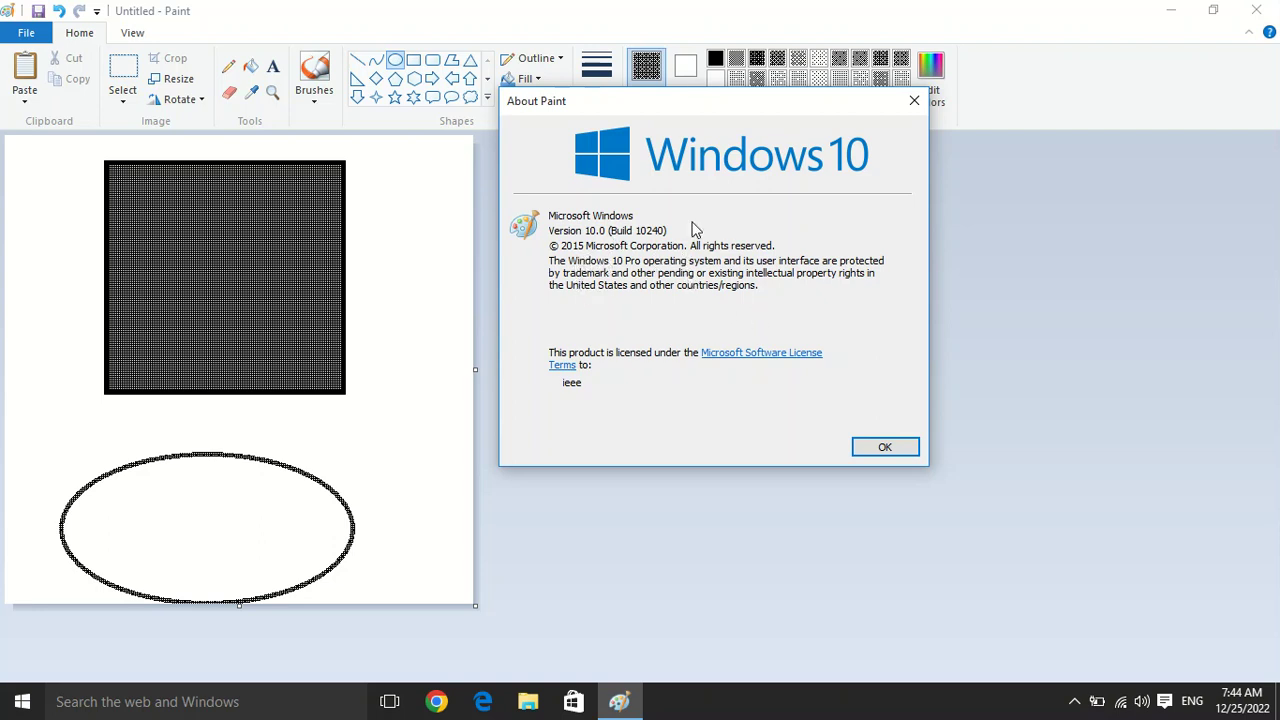
click(884, 446)
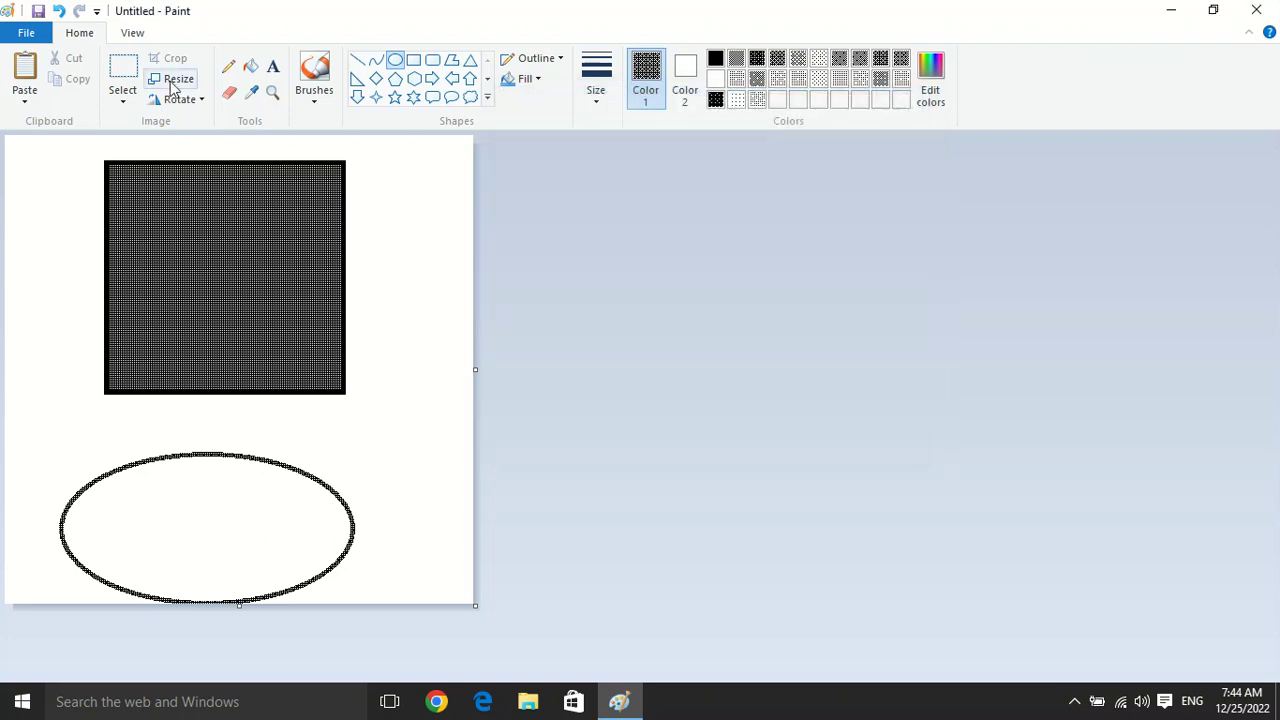
Step: Try opening the recent picture hut without saving, and dismiss the file-not-found error
click(30, 33)
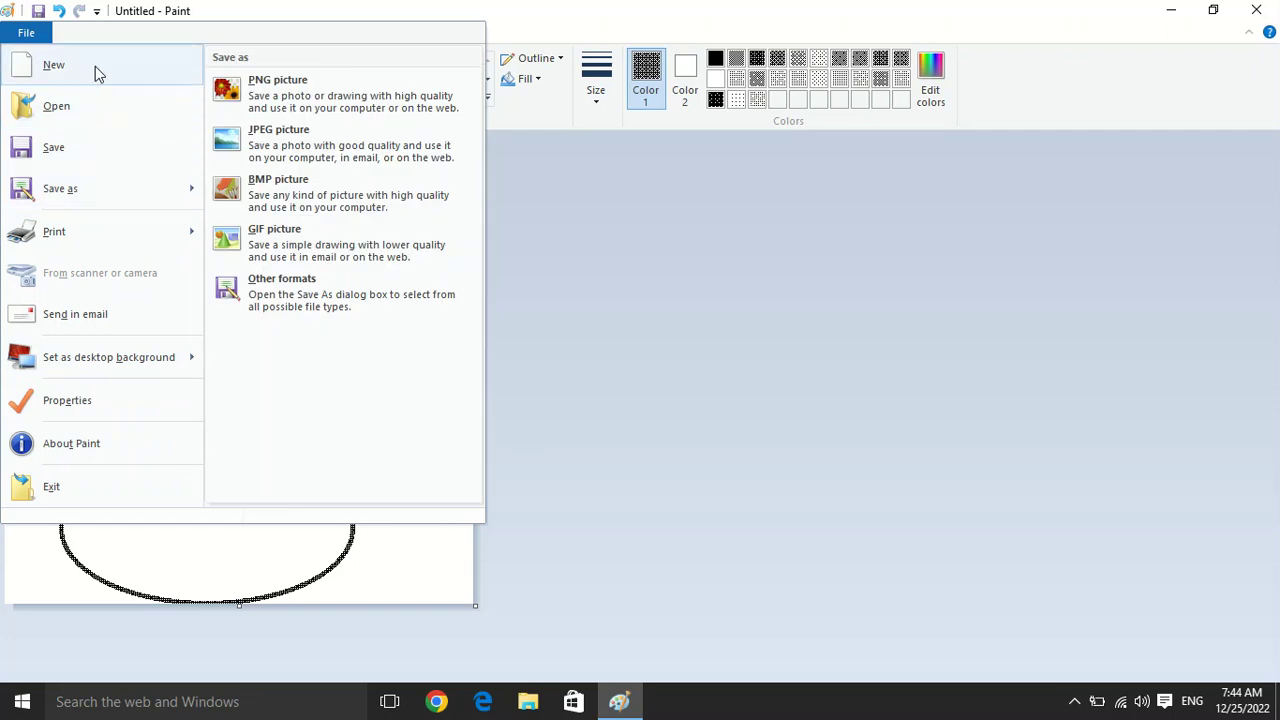
click(724, 298)
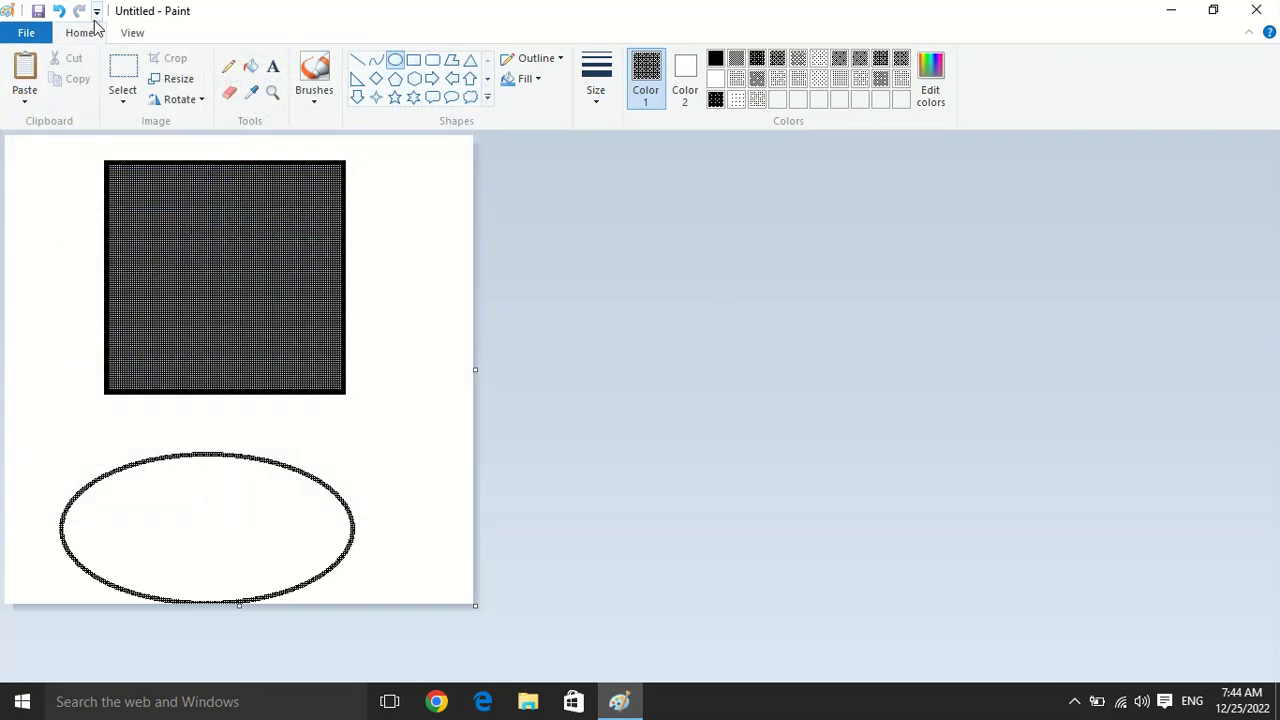
click(26, 32)
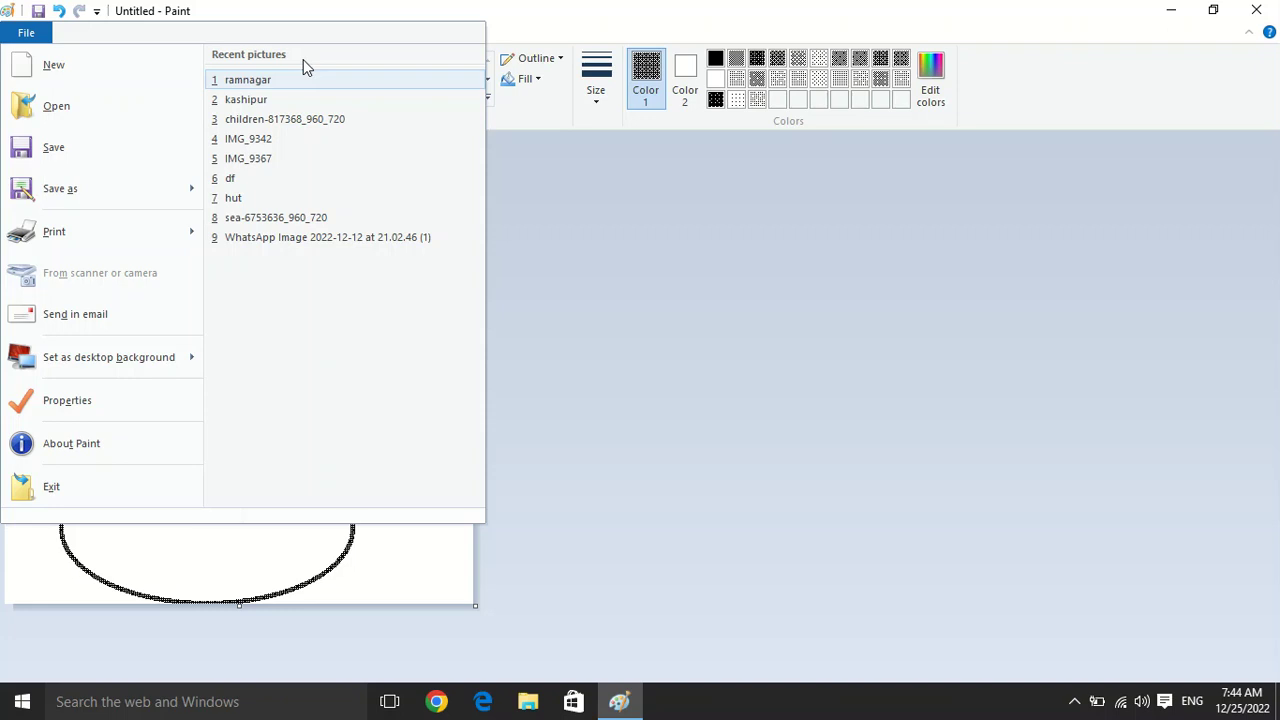
click(283, 198)
click(683, 352)
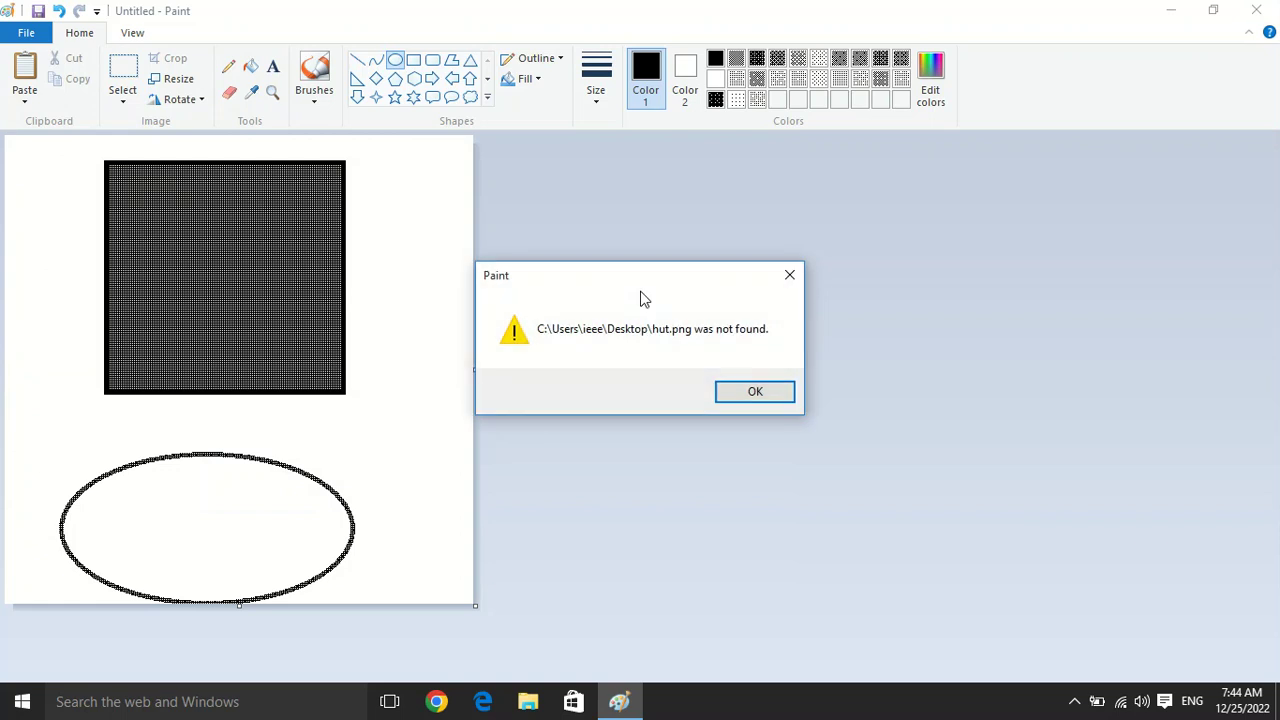
click(746, 387)
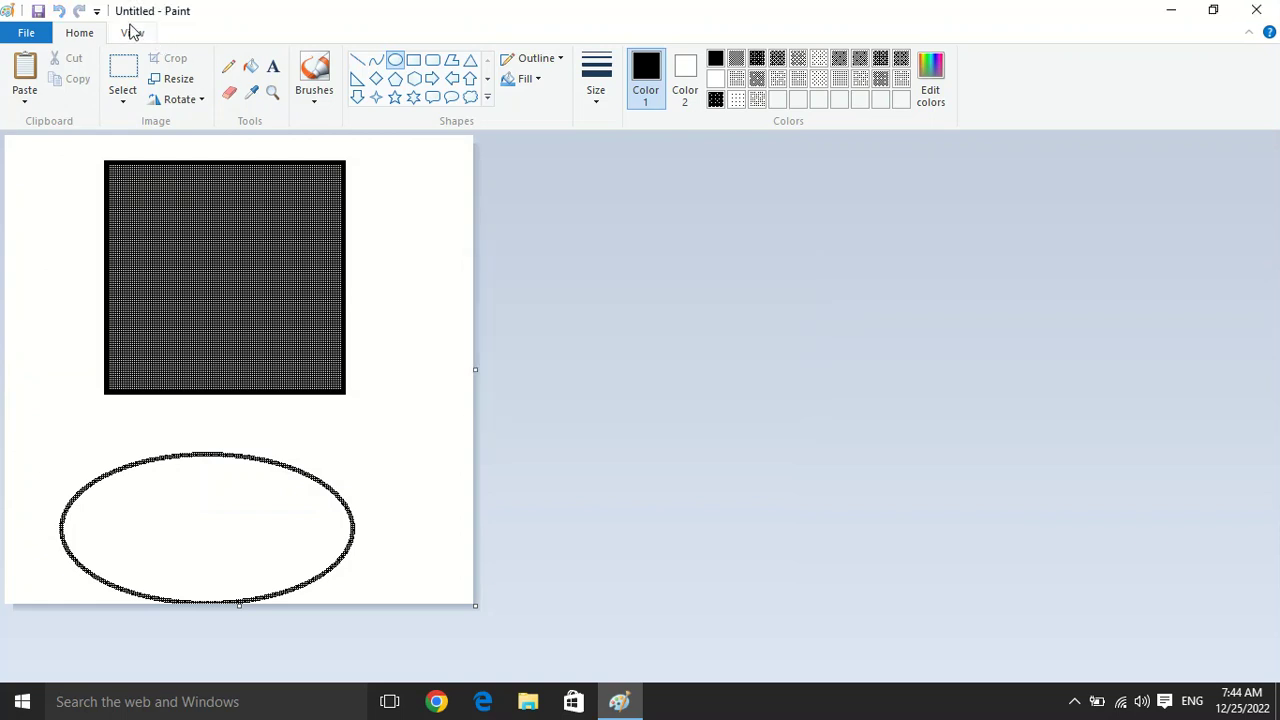
Step: Open the recent picture kashipur, discarding the untitled drawing's changes
click(26, 32)
click(279, 102)
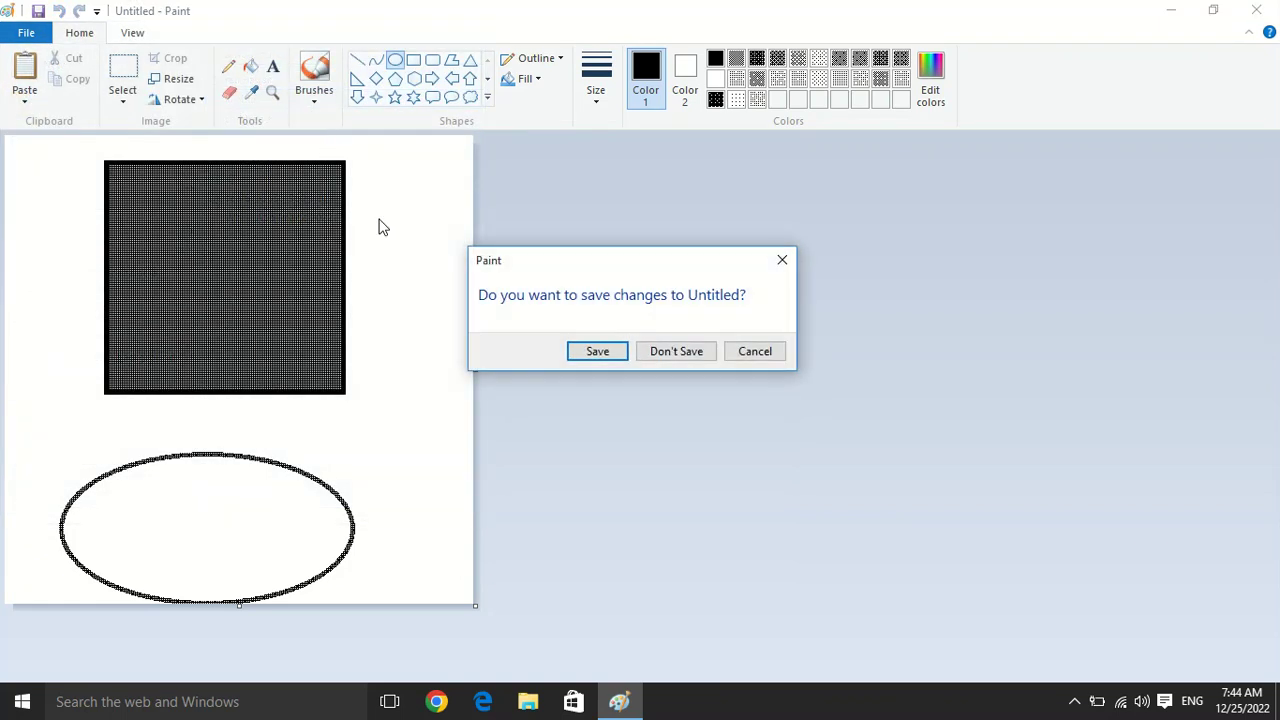
click(676, 350)
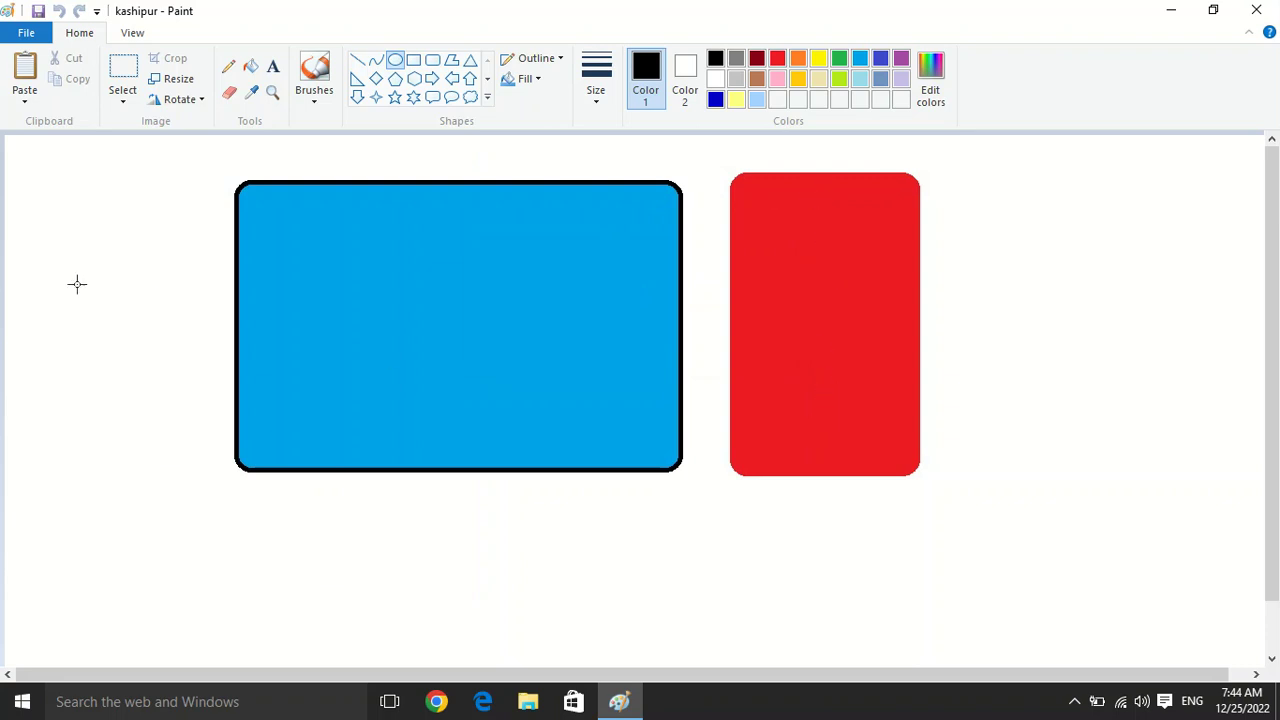
click(12, 36)
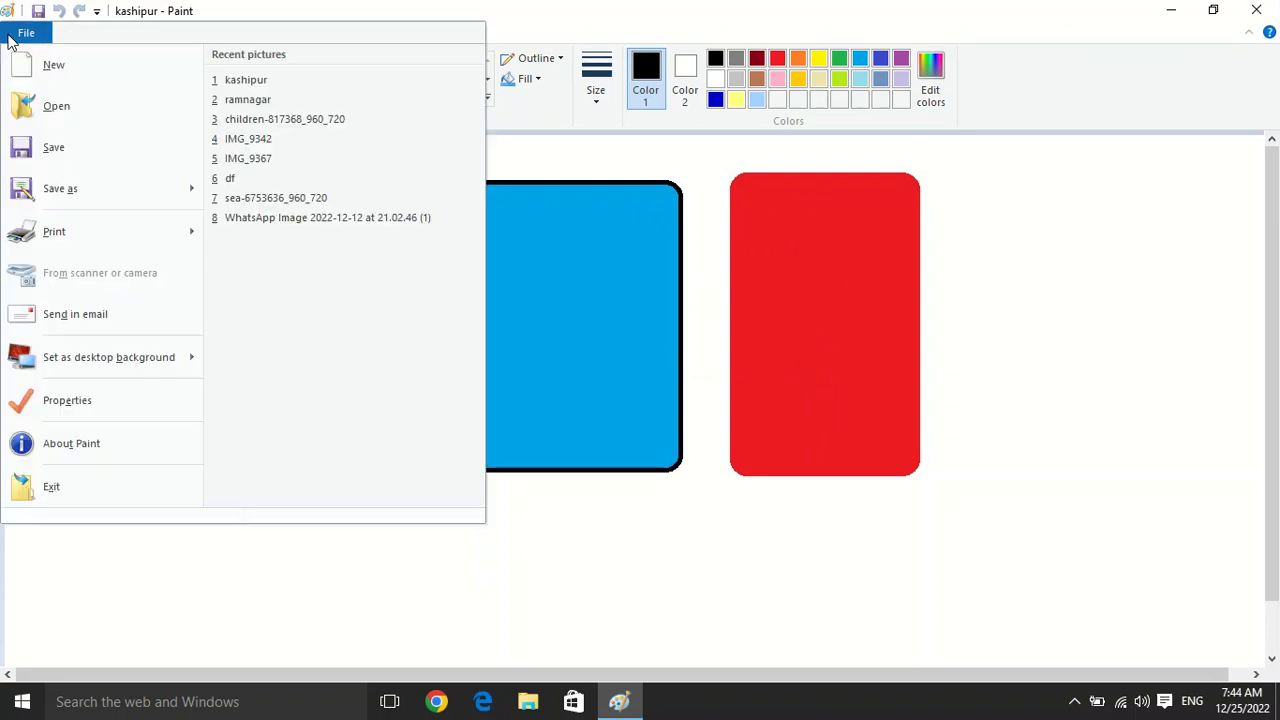
click(250, 82)
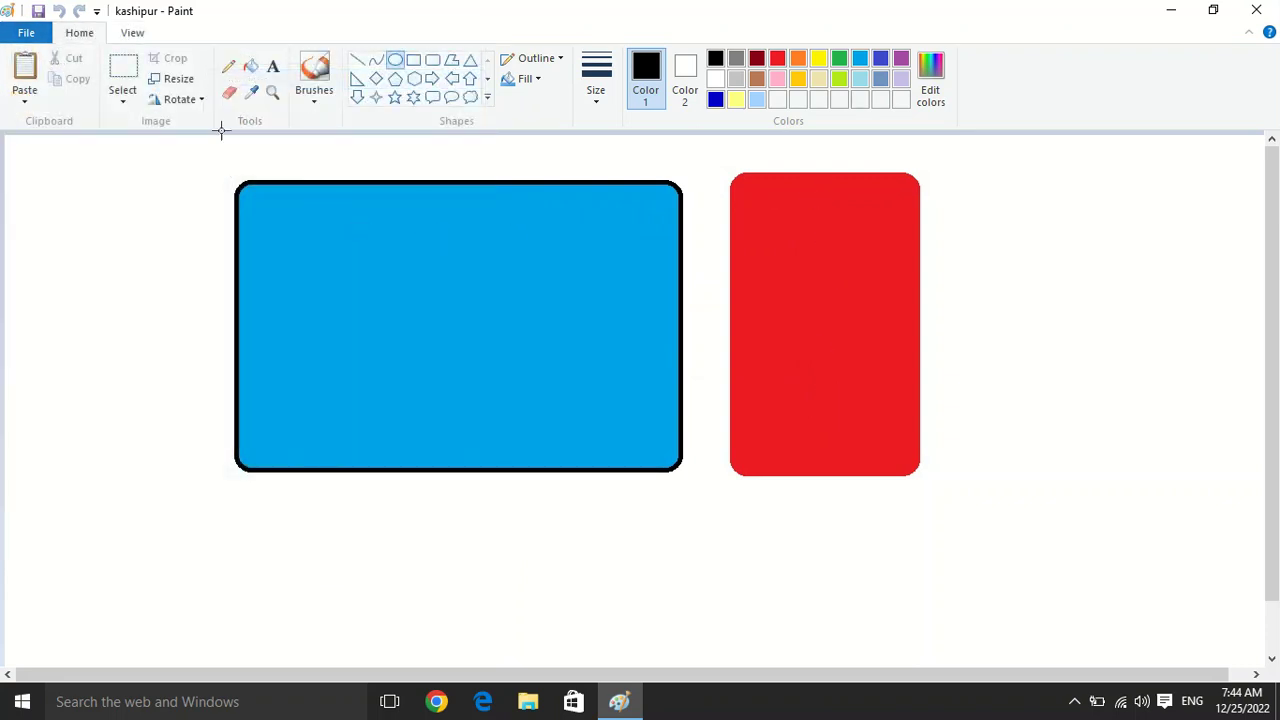
click(28, 33)
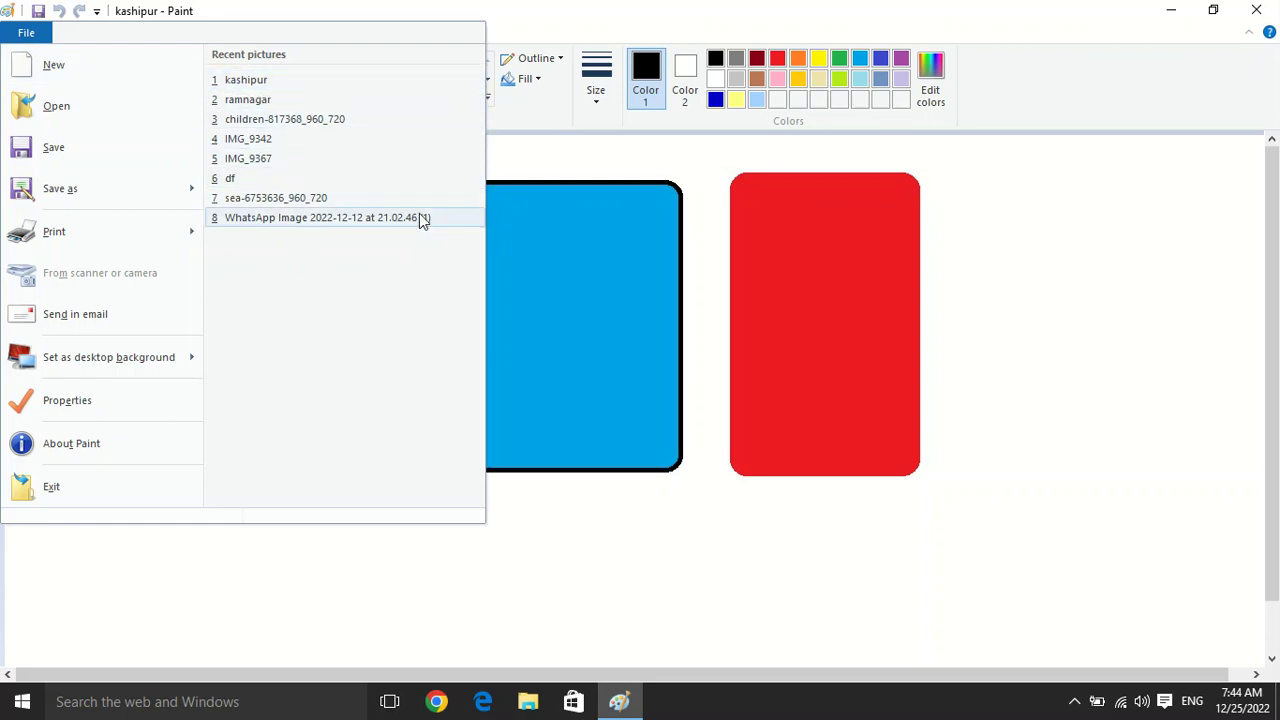
click(987, 295)
mouse_move(1276, 262)
mouse_down()
mouse_move(1276, 370)
mouse_move(1276, 258)
mouse_up()
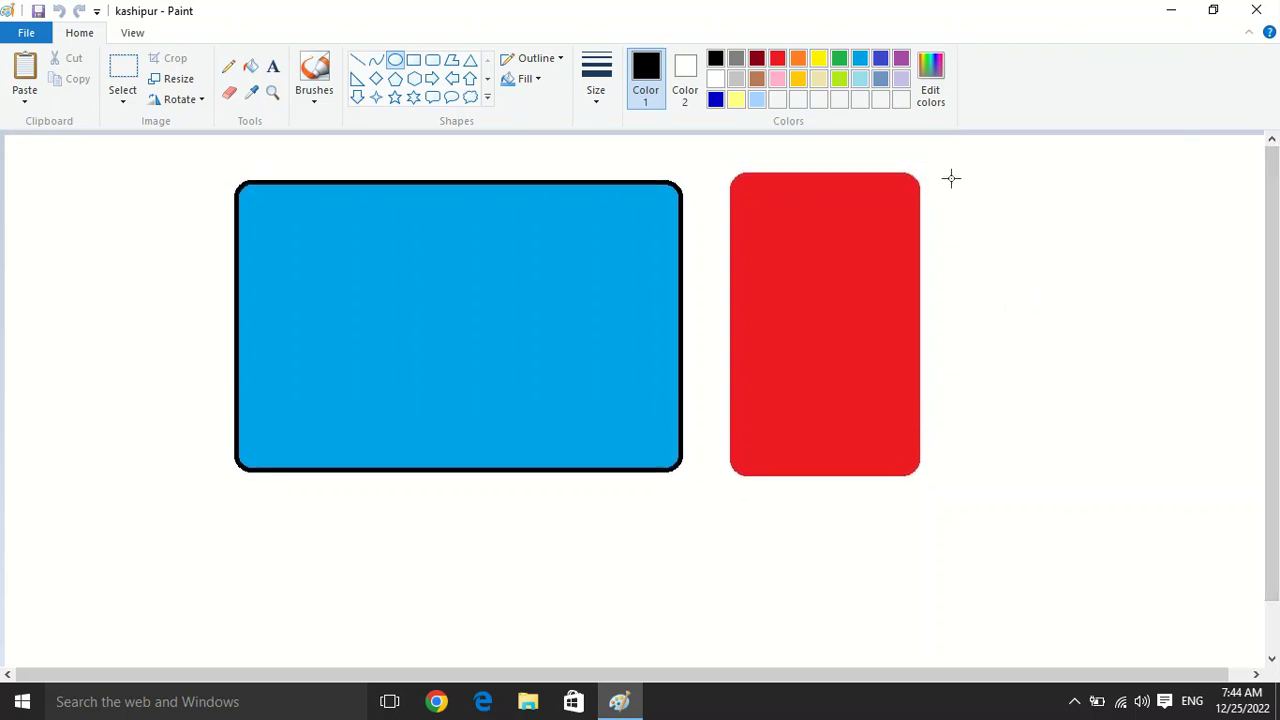
click(121, 33)
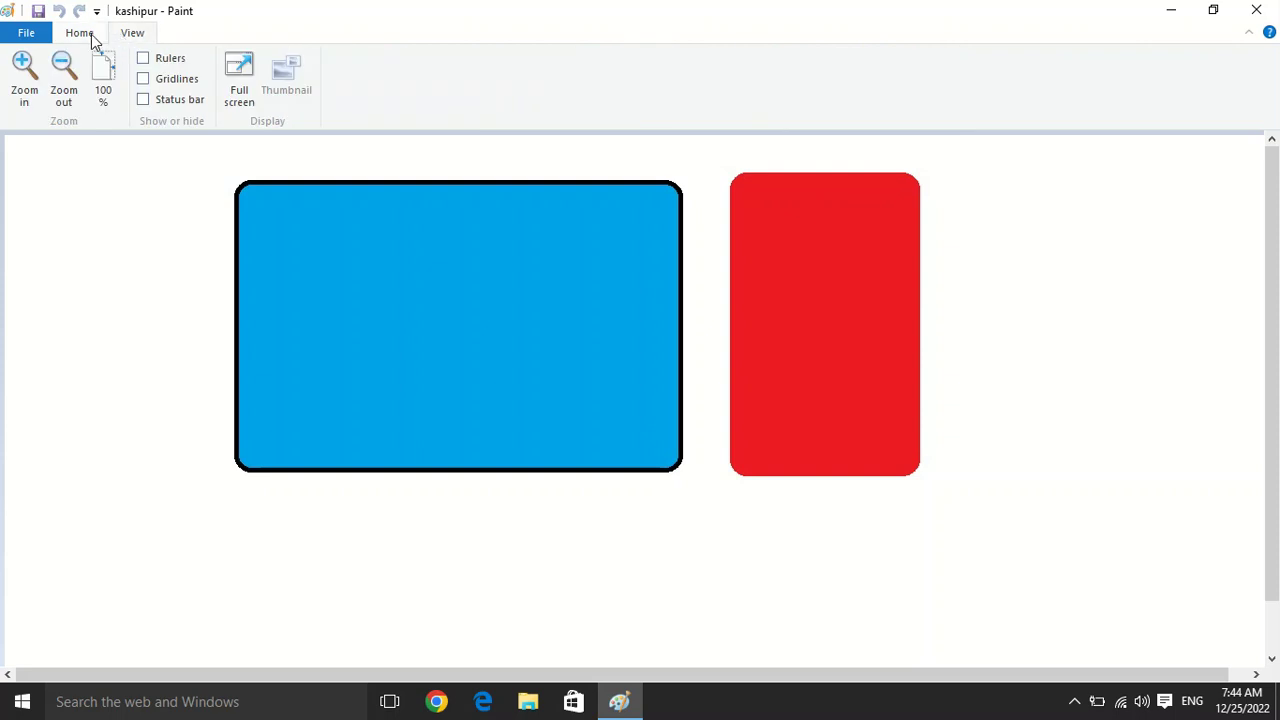
click(80, 38)
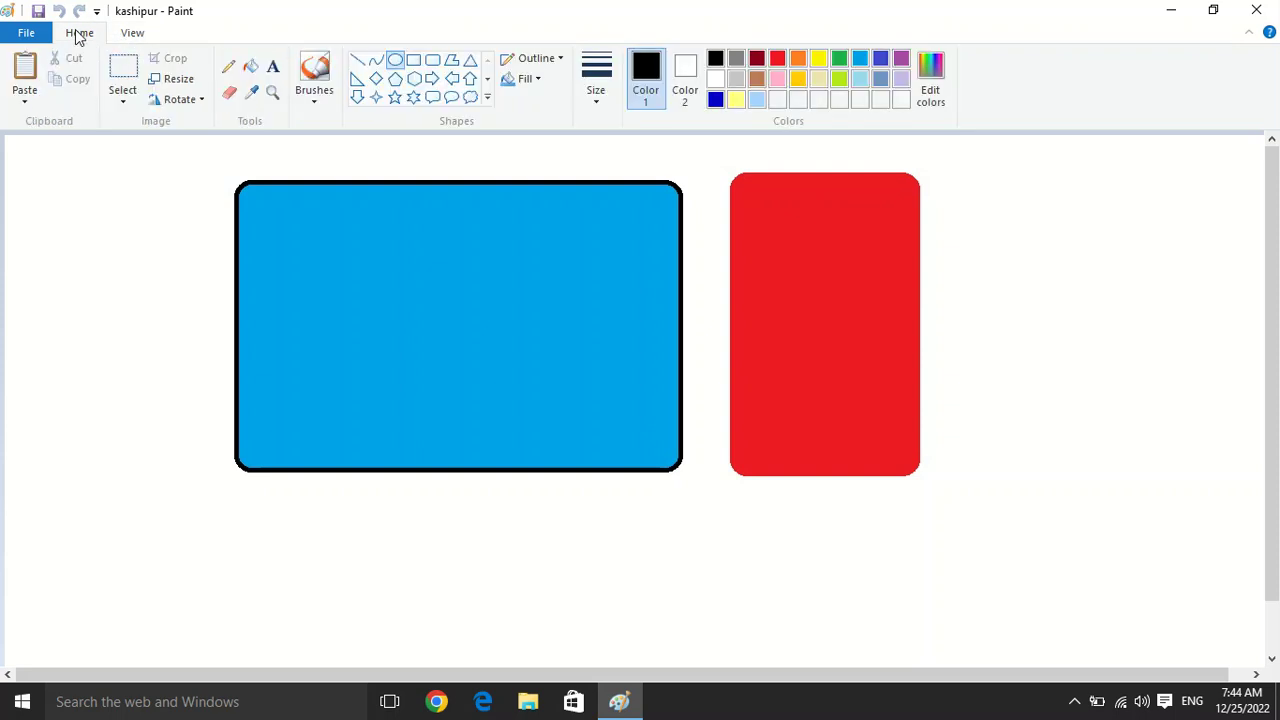